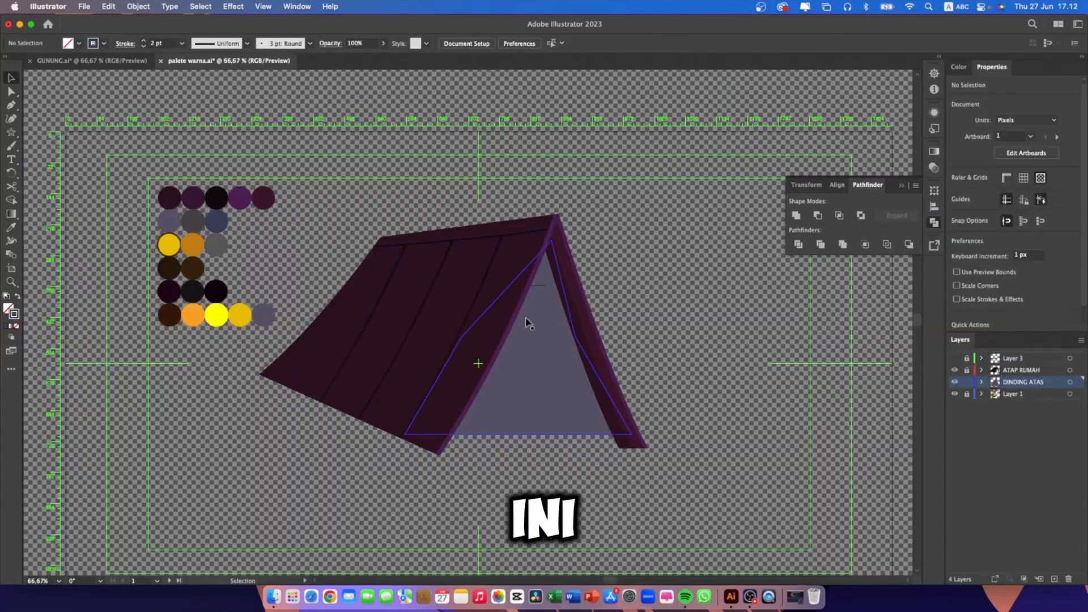
pyautogui.click(12, 91)
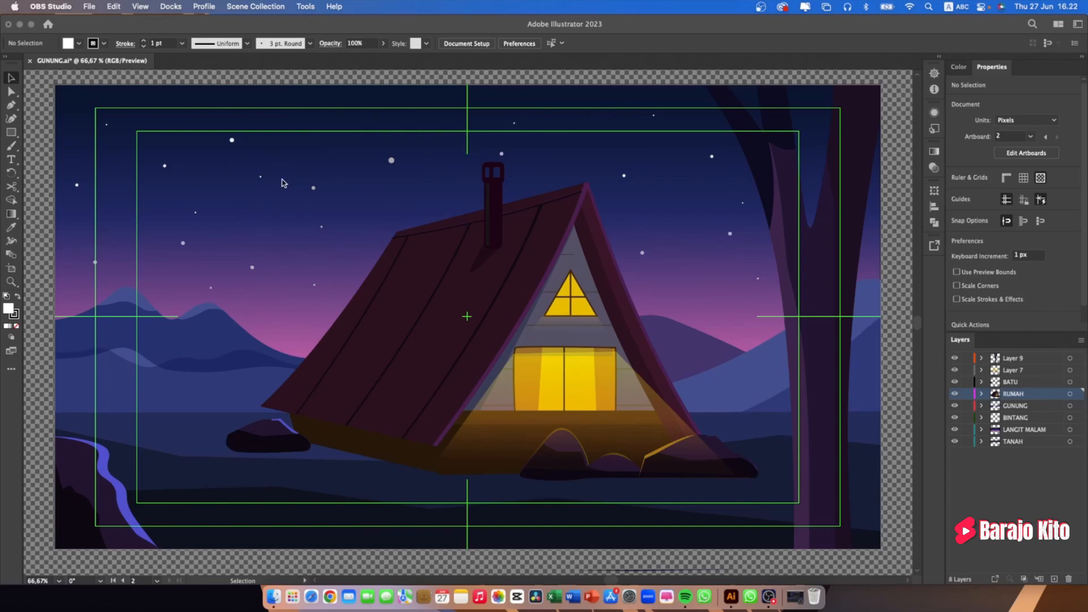
# Open the recent color palette file palete warna.ai
pyautogui.click(48, 24)
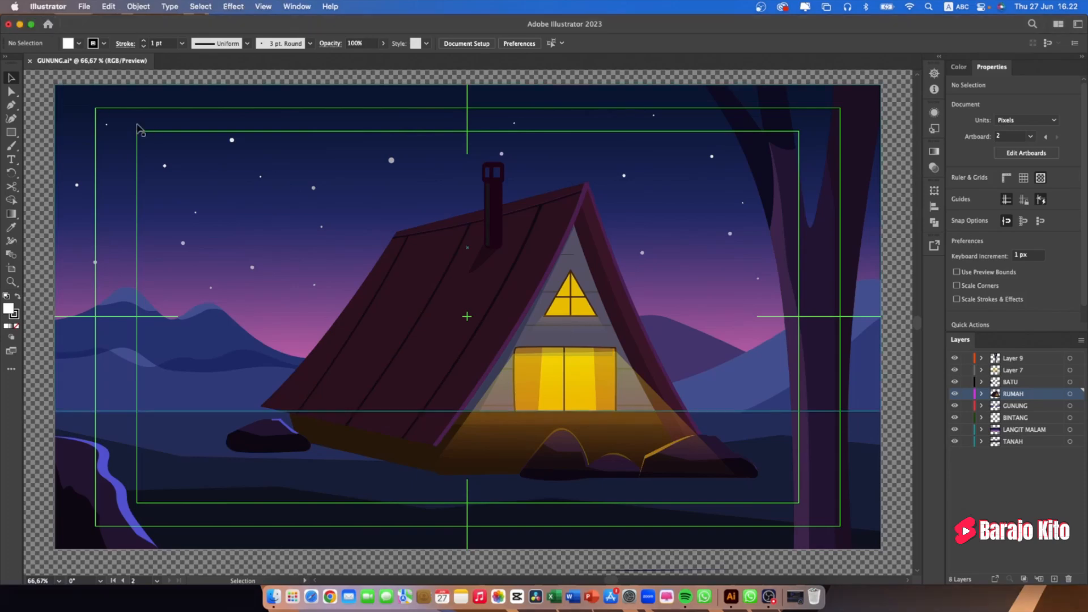
pyautogui.click(48, 24)
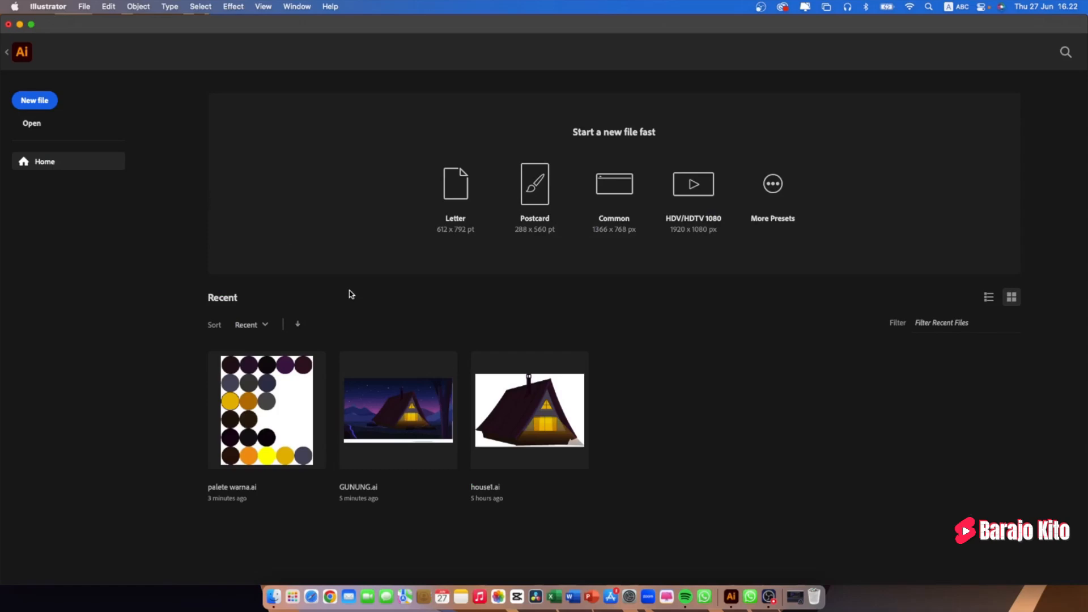
pyautogui.click(295, 375)
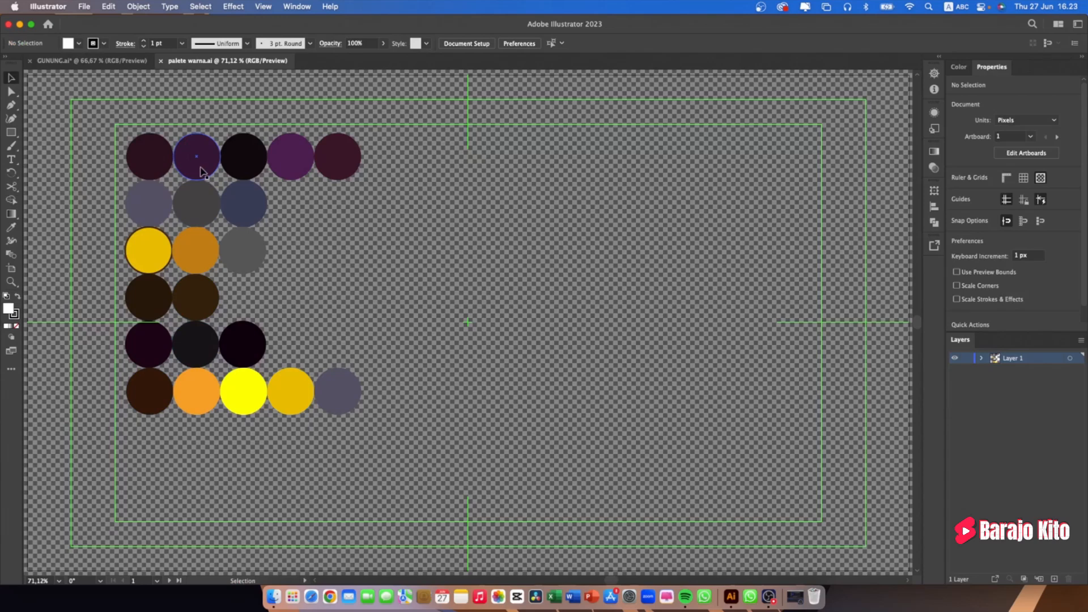
# Scale the group of color swatch circles down to about half its size, keeping its upper-left corner in place
pyautogui.click(197, 250)
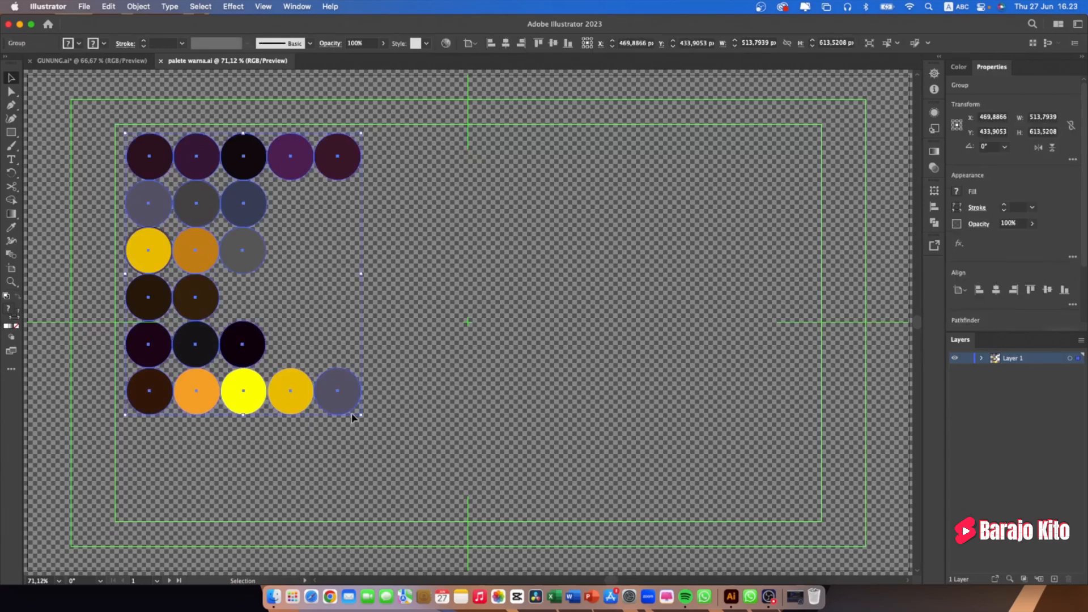
pyautogui.moveTo(363, 418); pyautogui.dragTo(251, 283)
pyautogui.click(454, 278)
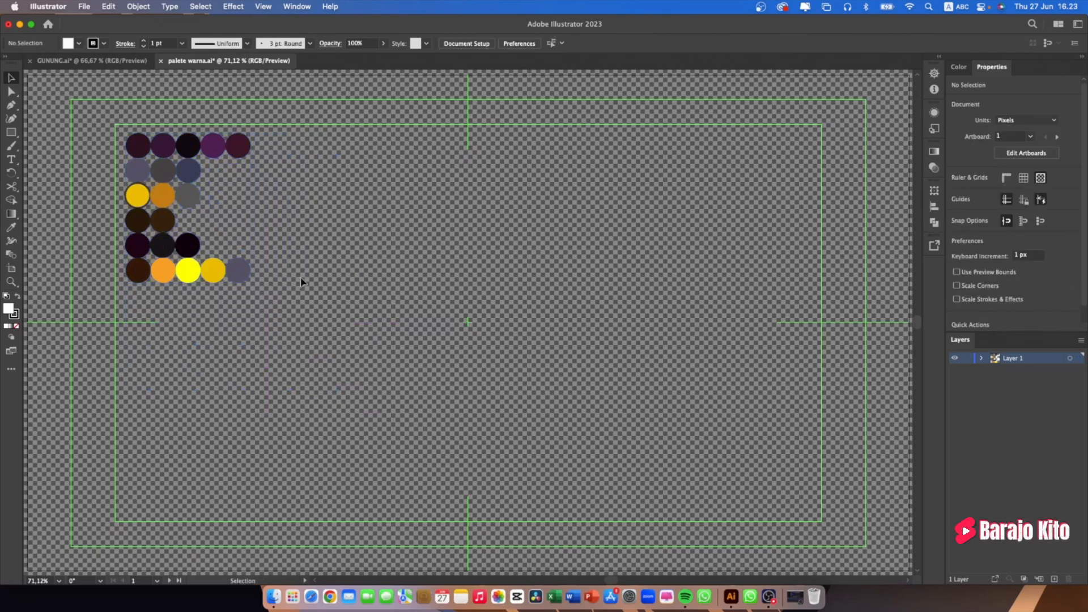
# Draw a rectangle about 423 × 568 px beside the swatches and give it the dark maroon color of the first swatch
pyautogui.click(11, 133)
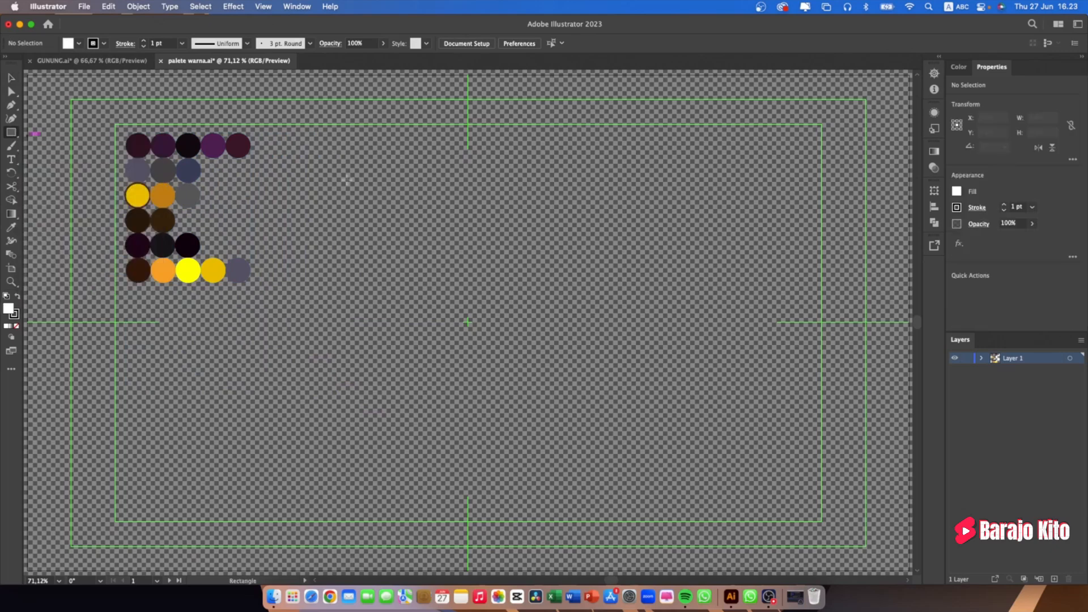
pyautogui.moveTo(346, 180)
pyautogui.mouseDown()
pyautogui.moveTo(432, 384)
pyautogui.moveTo(544, 417)
pyautogui.moveTo(518, 415)
pyautogui.moveTo(569, 445)
pyautogui.moveTo(577, 503)
pyautogui.moveTo(539, 425)
pyautogui.moveTo(540, 440)
pyautogui.mouseUp()
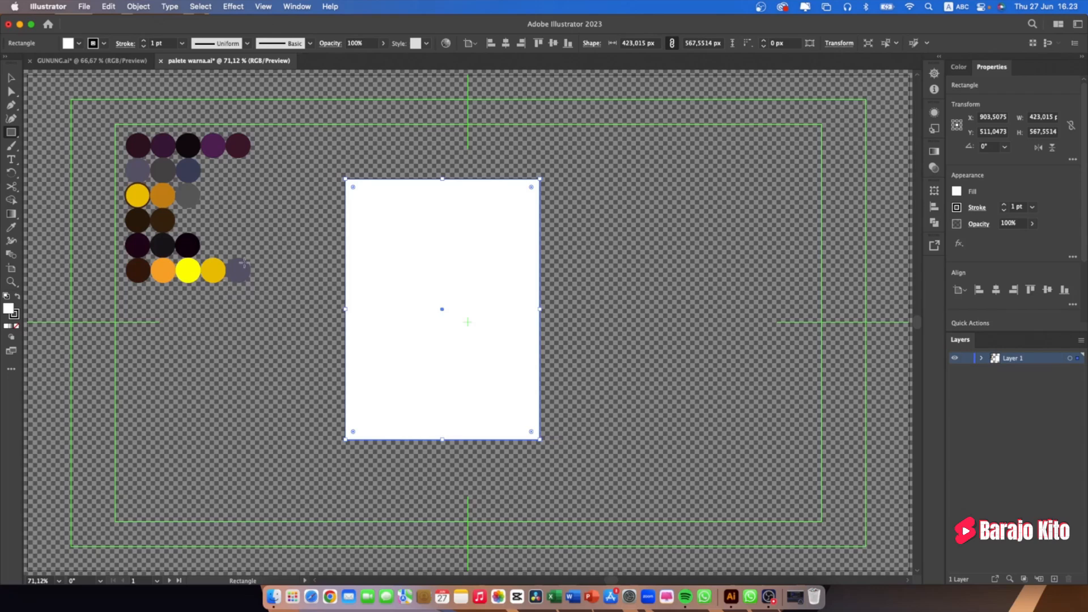
pyautogui.press('i')
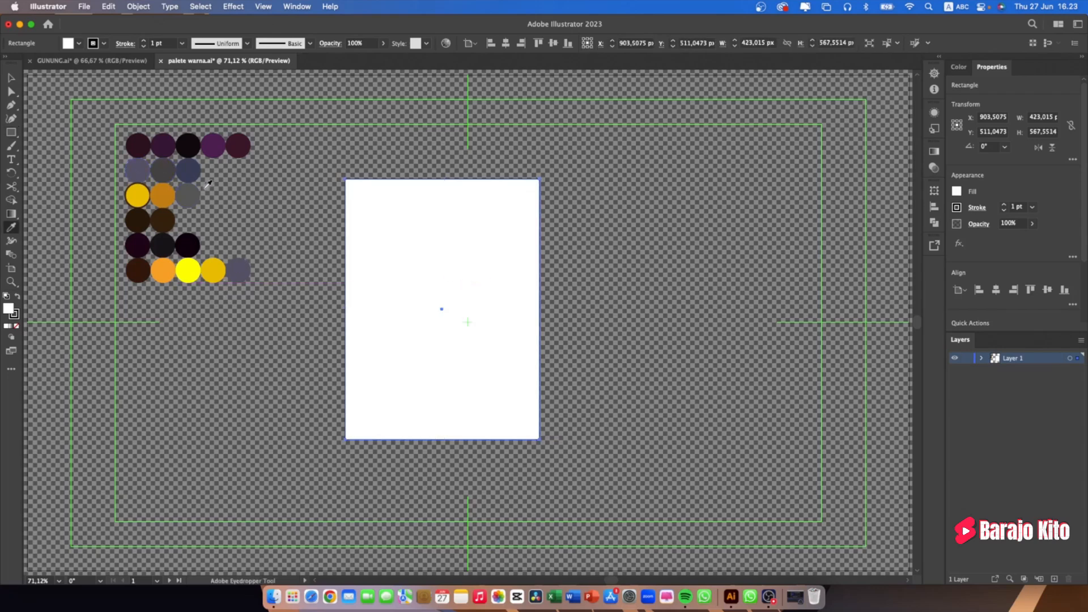
pyautogui.click(142, 142)
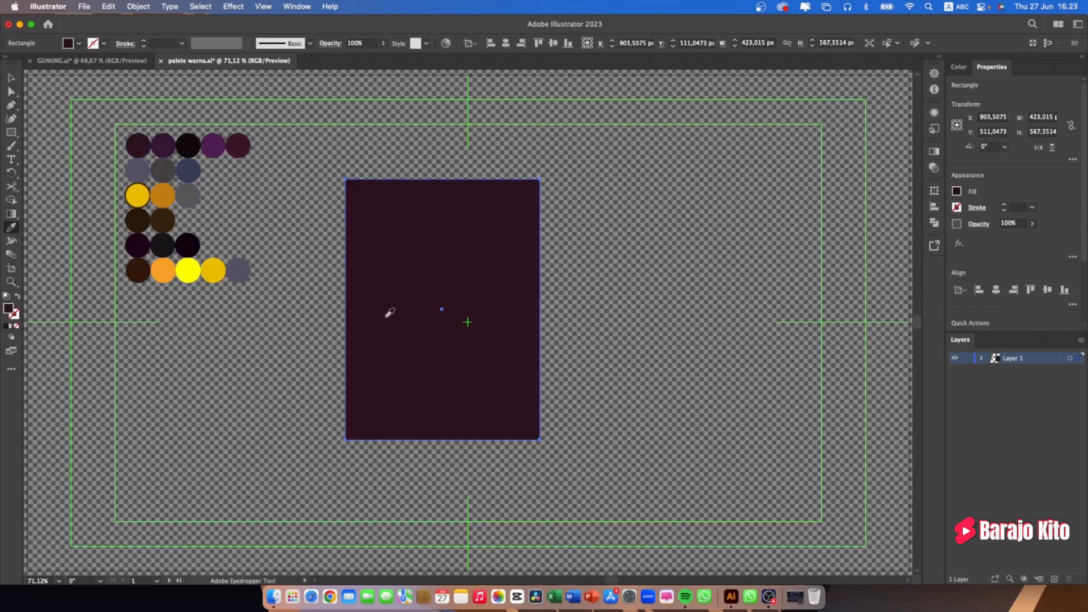
# Cut the maroon rectangle and paste it in the same place on a new layer, with Layer 1 locked
pyautogui.press('BackSpace')
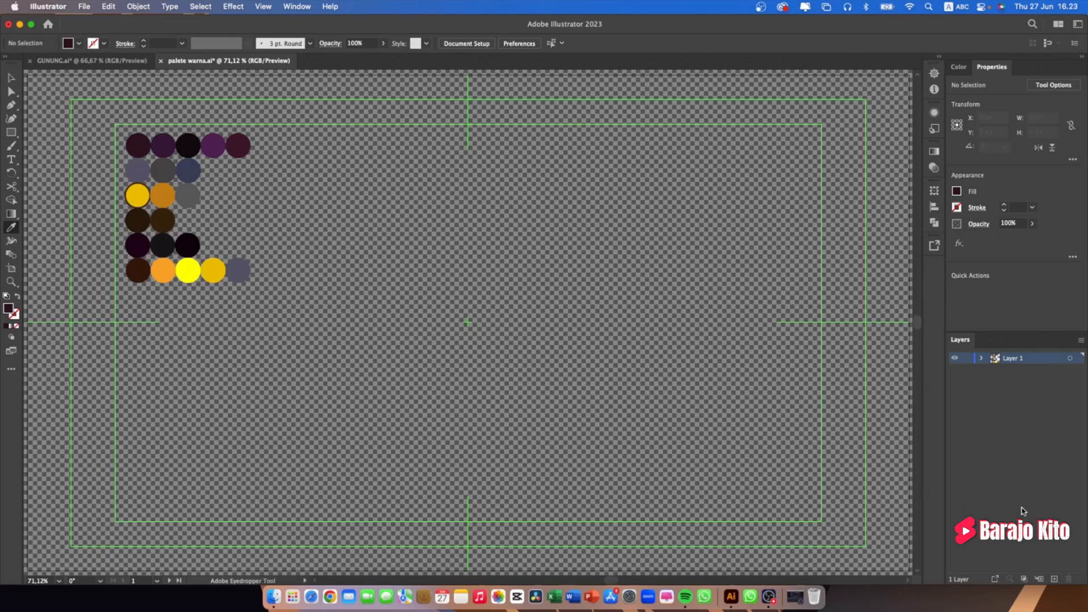
pyautogui.click(1055, 586)
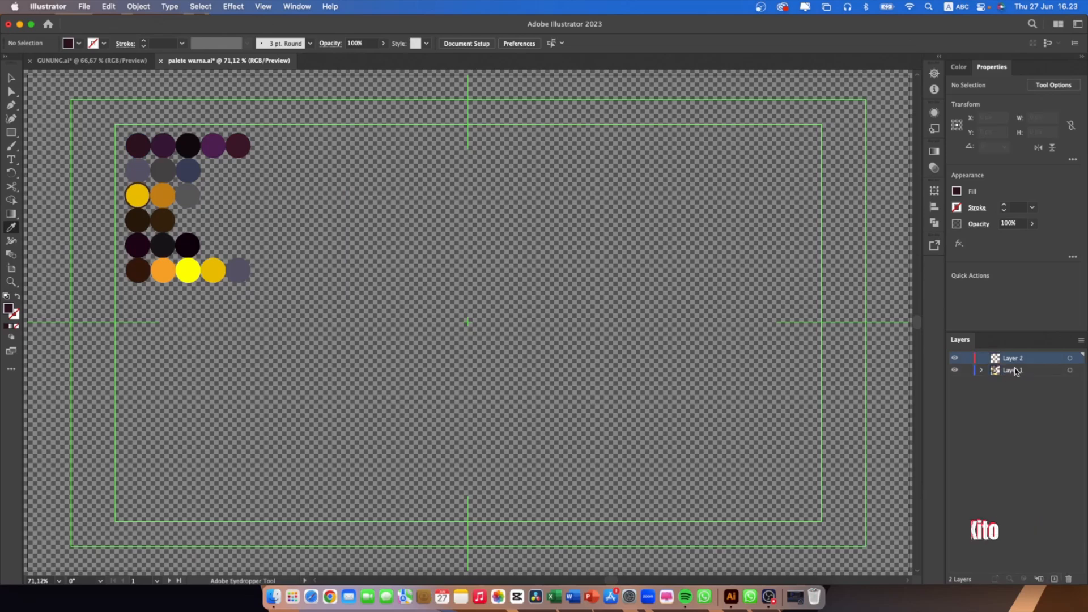
pyautogui.hotkey('ctrl', 'f')
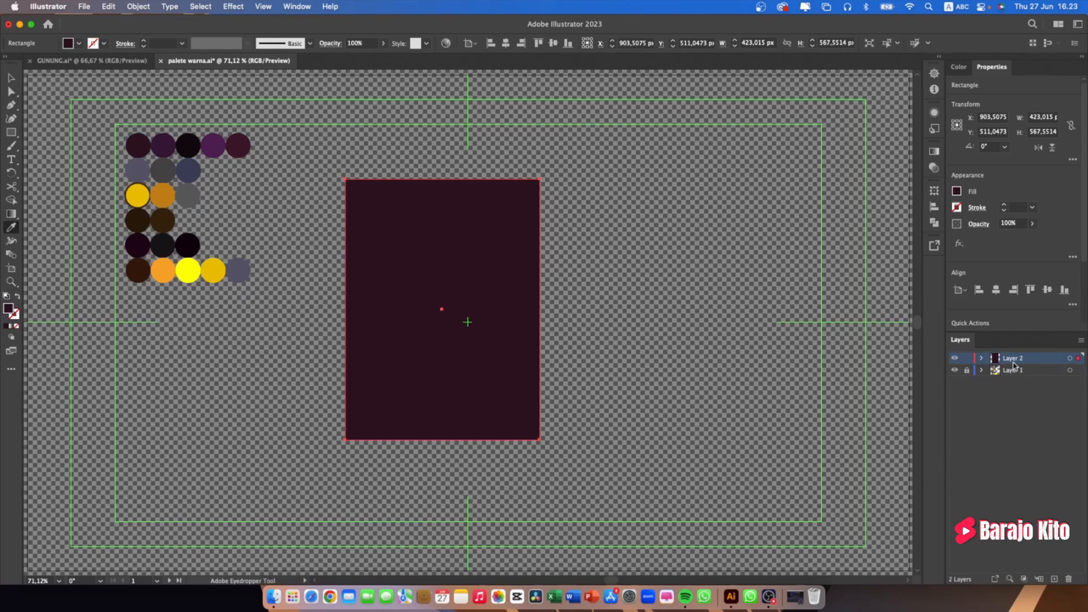
# Rename the new layer to ATAP RUMAH
pyautogui.doubleClick(1020, 359)
pyautogui.write('ATAP RUMAH')
pyautogui.press('Return')
# Move the rectangle's corner anchors to form a slanted roof panel about 696 × 562 px, and shift it slightly up and left
pyautogui.click(12, 92)
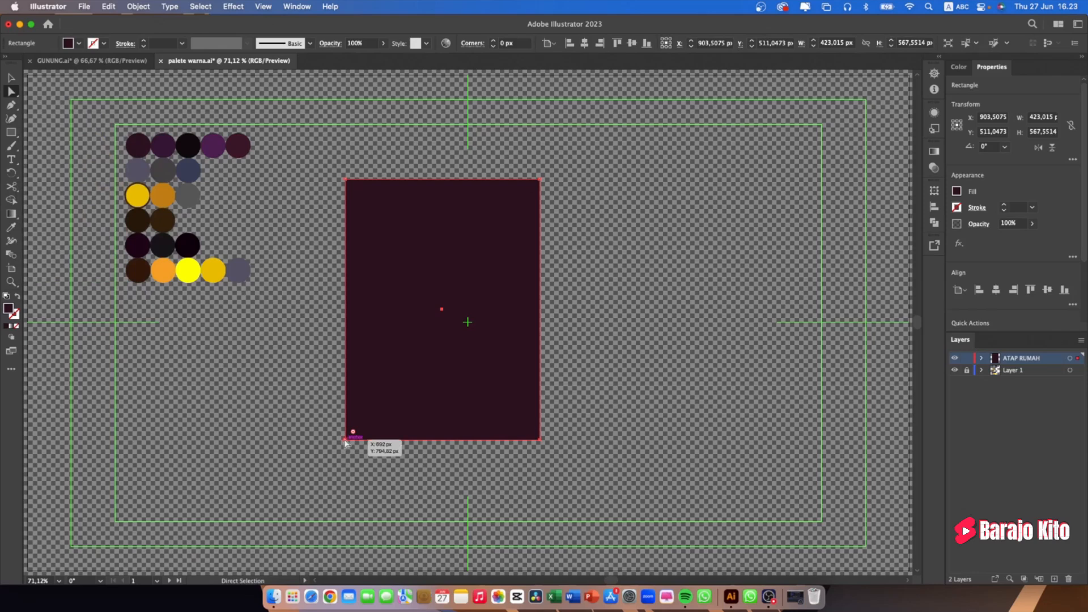
pyautogui.moveTo(346, 440); pyautogui.dragTo(304, 400)
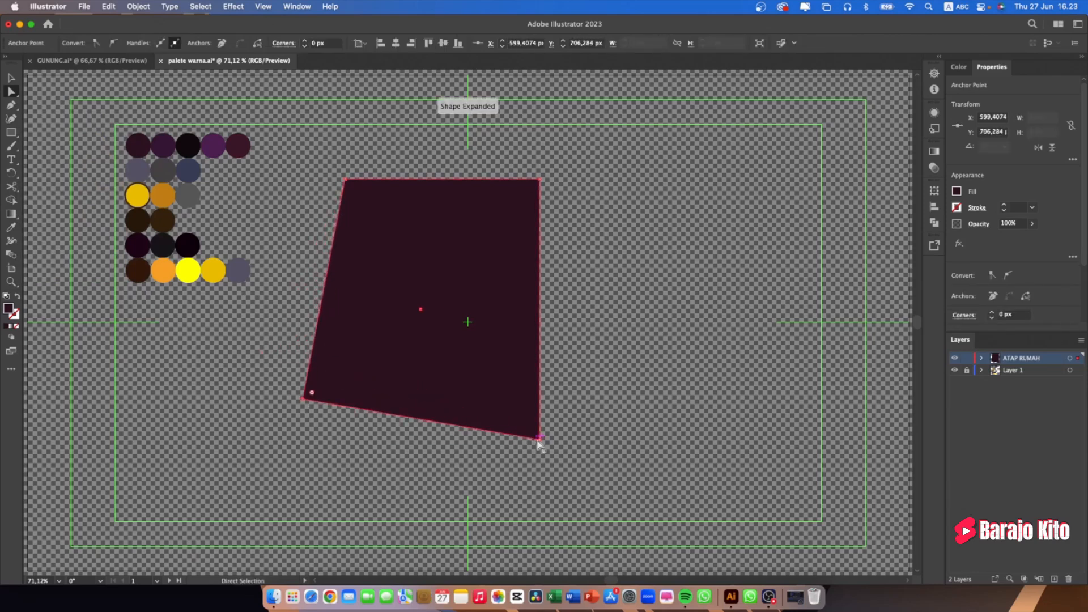
pyautogui.moveTo(539, 440); pyautogui.dragTo(458, 452)
pyautogui.moveTo(345, 180); pyautogui.dragTo(411, 211)
pyautogui.moveTo(303, 400); pyautogui.dragTo(285, 360)
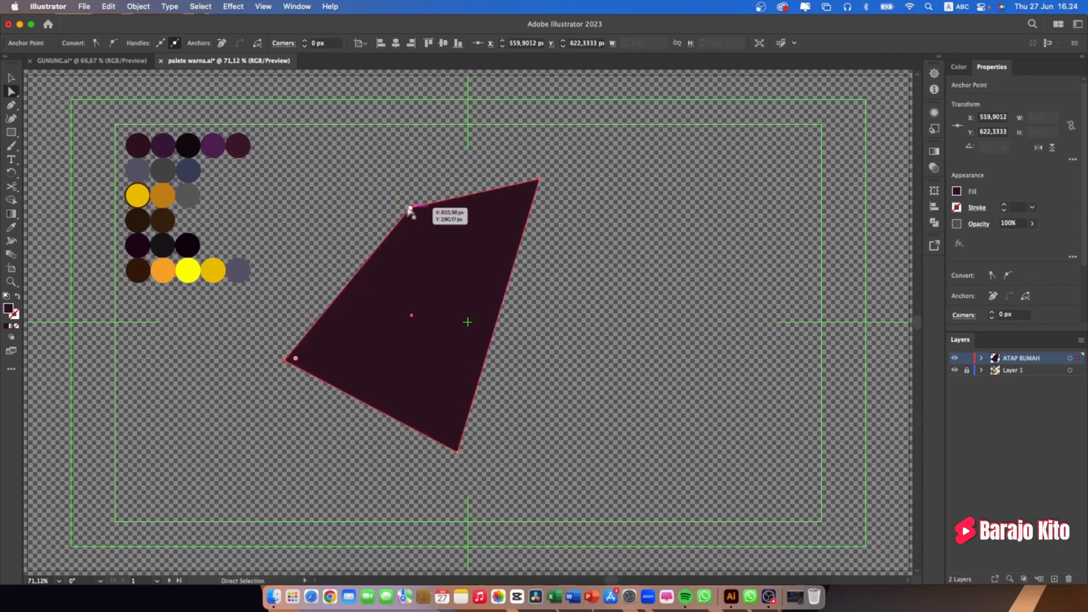
pyautogui.moveTo(411, 211); pyautogui.dragTo(397, 196)
pyautogui.moveTo(286, 362); pyautogui.dragTo(268, 341)
pyautogui.moveTo(458, 454); pyautogui.dragTo(460, 428)
pyautogui.moveTo(539, 180); pyautogui.dragTo(587, 171)
pyautogui.press('v')
pyautogui.moveTo(479, 251); pyautogui.dragTo(448, 241)
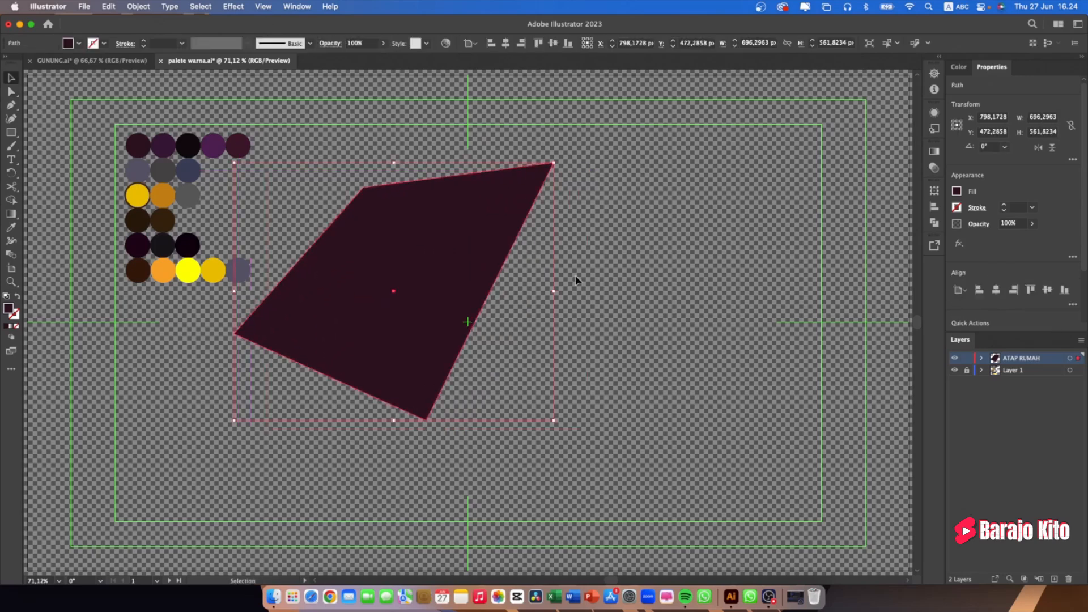
# Select only the anchor point at the roof panel's far-left corner
pyautogui.click(561, 281)
pyautogui.click(465, 279)
pyautogui.press('a')
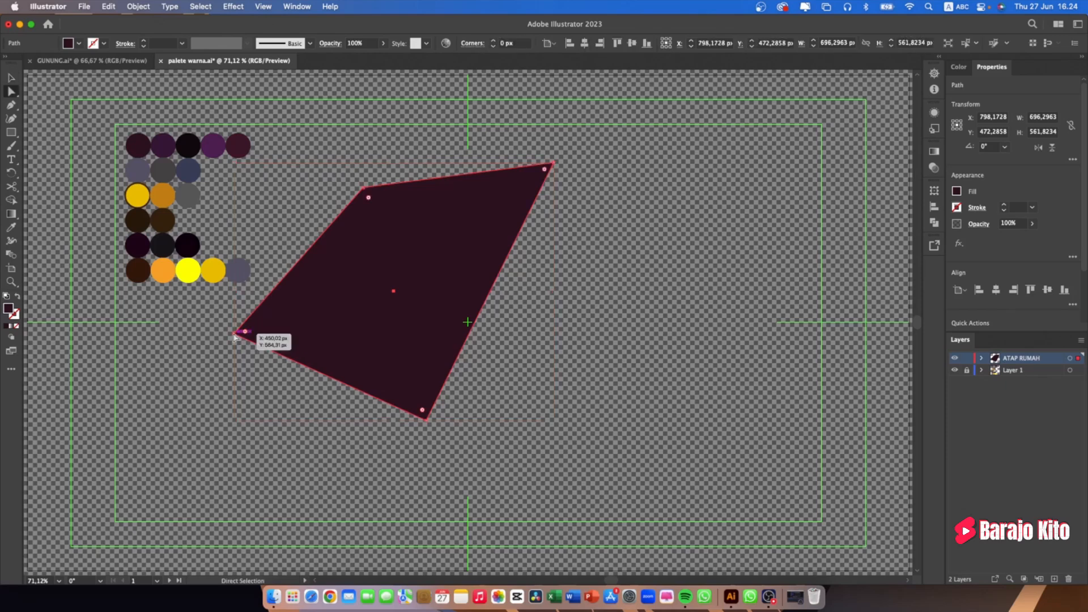
pyautogui.click(235, 333)
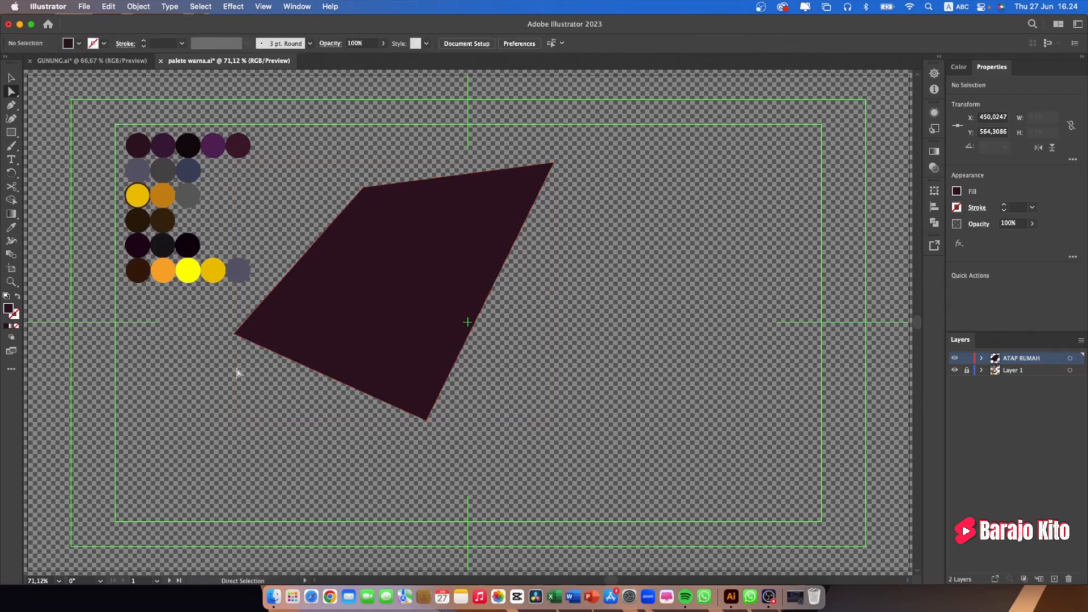
pyautogui.click(241, 338)
pyautogui.click(236, 343)
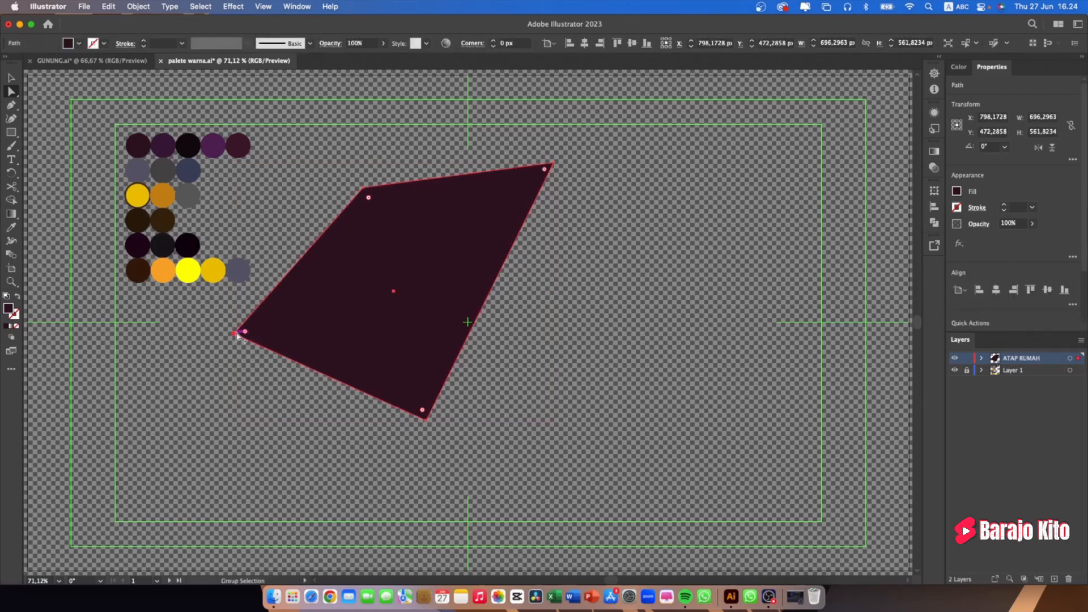
pyautogui.scroll(5, 234, 352)
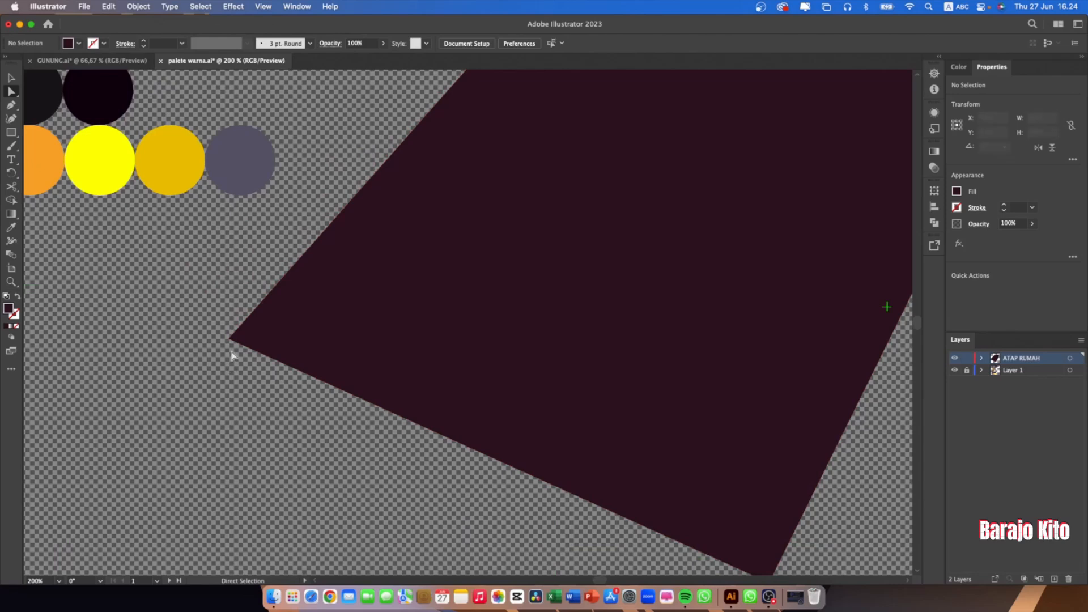
pyautogui.click(239, 338)
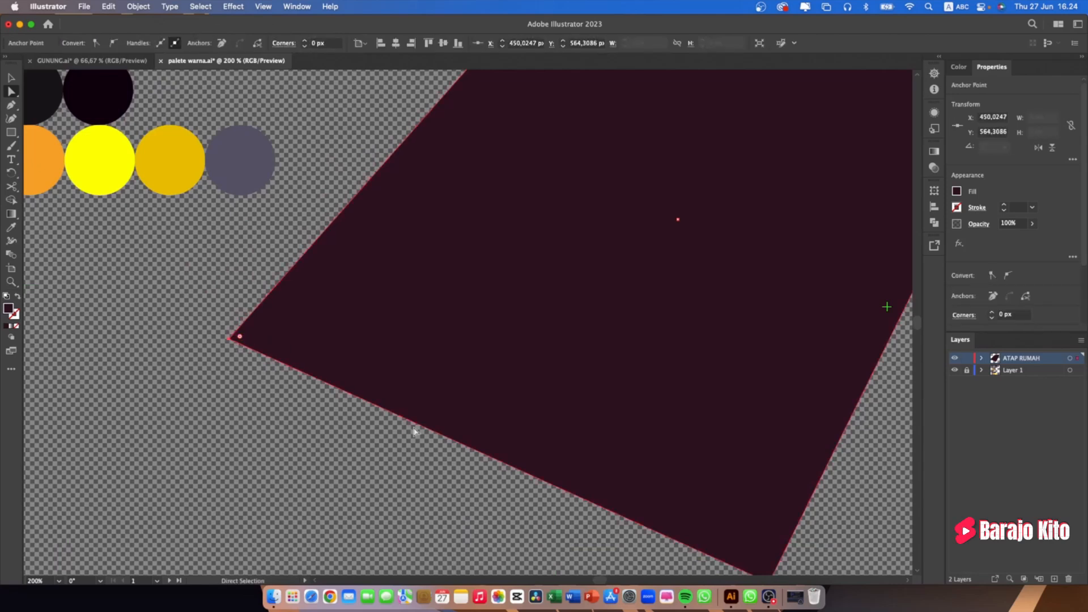
# Examine the roof panel's left and bottom corner anchors and the edge between them up close
pyautogui.moveTo(730, 446); pyautogui.dragTo(578, 350)
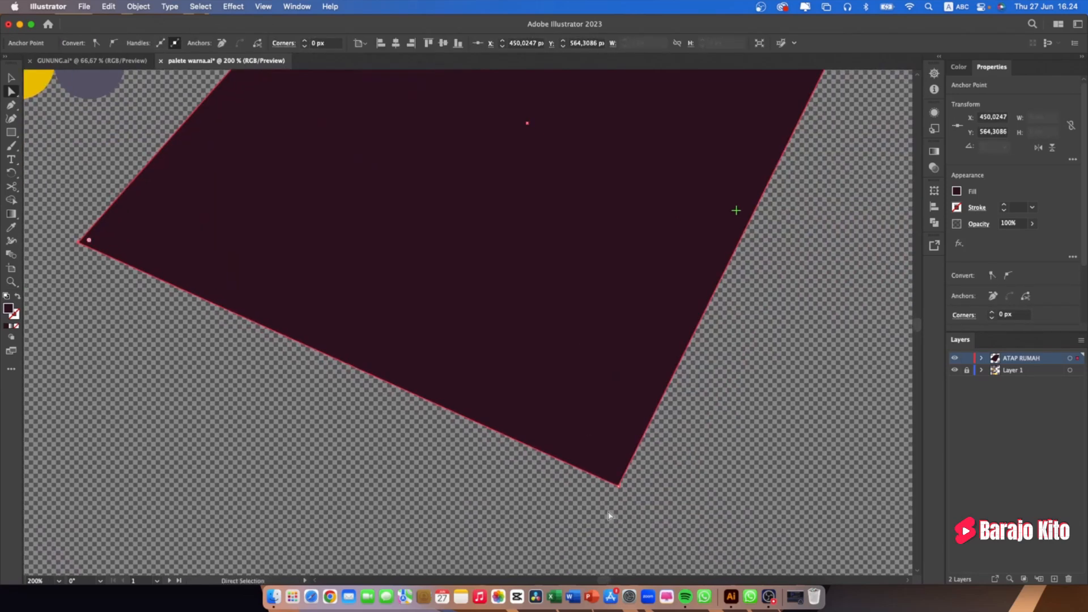
pyautogui.scroll(10, 618, 497)
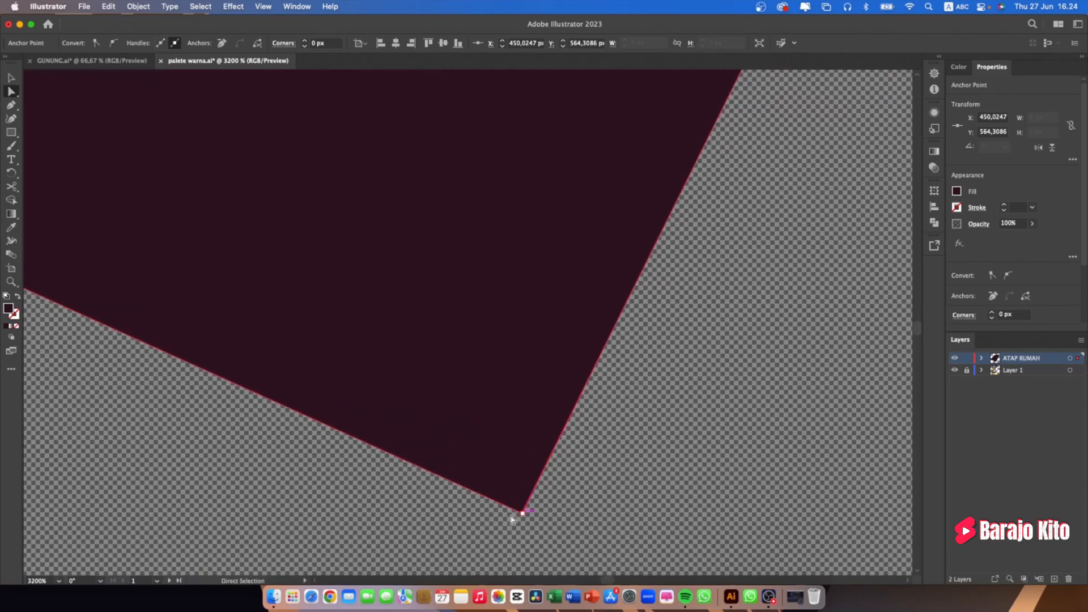
pyautogui.moveTo(525, 416); pyautogui.dragTo(878, 529)
pyautogui.moveTo(287, 306); pyautogui.dragTo(228, 294)
pyautogui.scroll(-3, 266, 301)
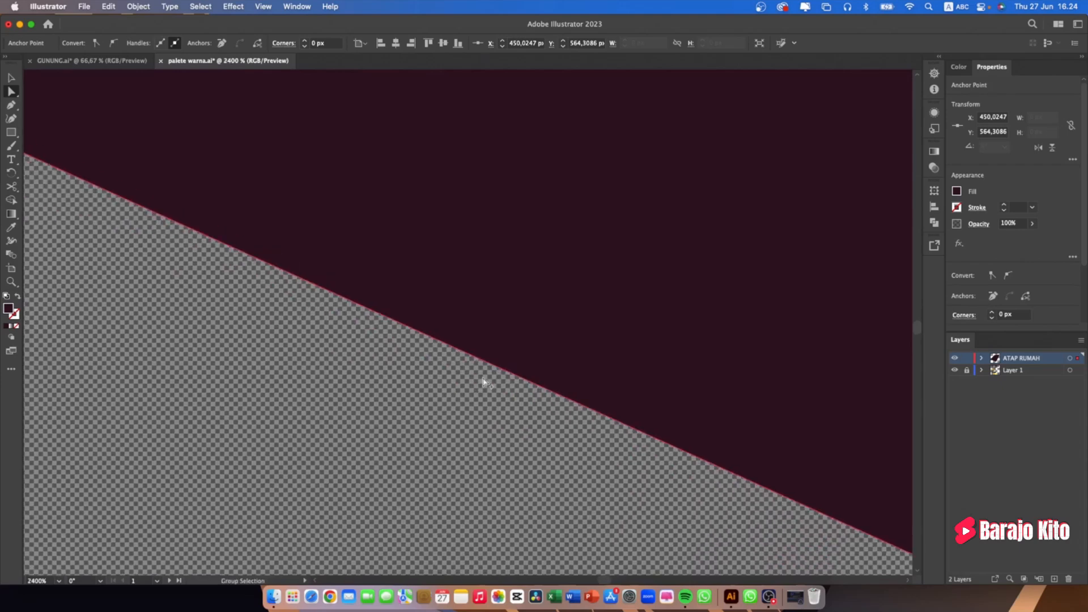
pyautogui.scroll(-6, 481, 384)
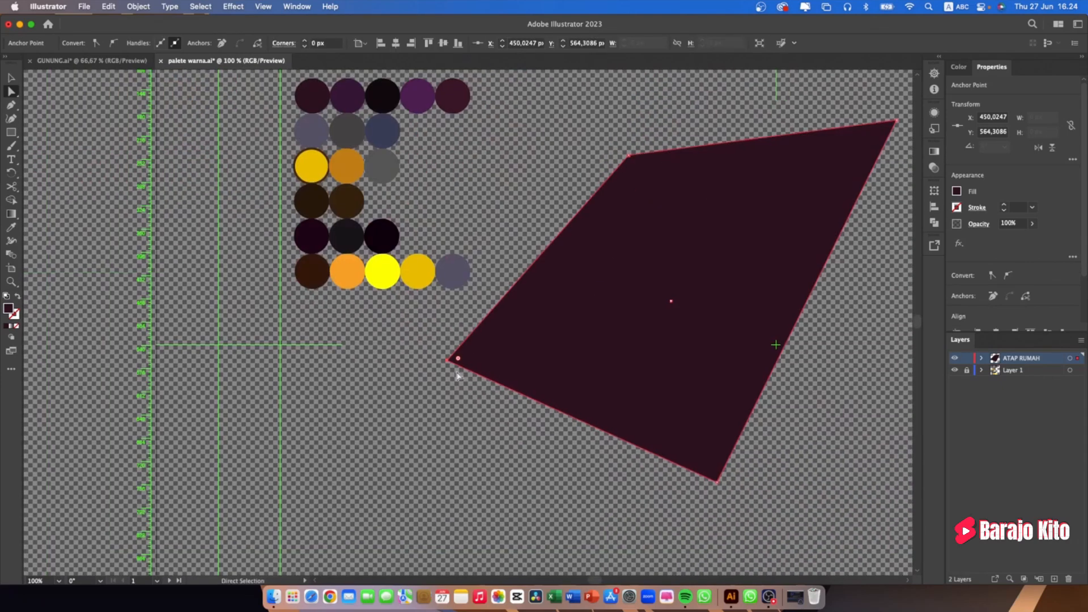
pyautogui.scroll(1, 457, 371)
pyautogui.scroll(10, 456, 372)
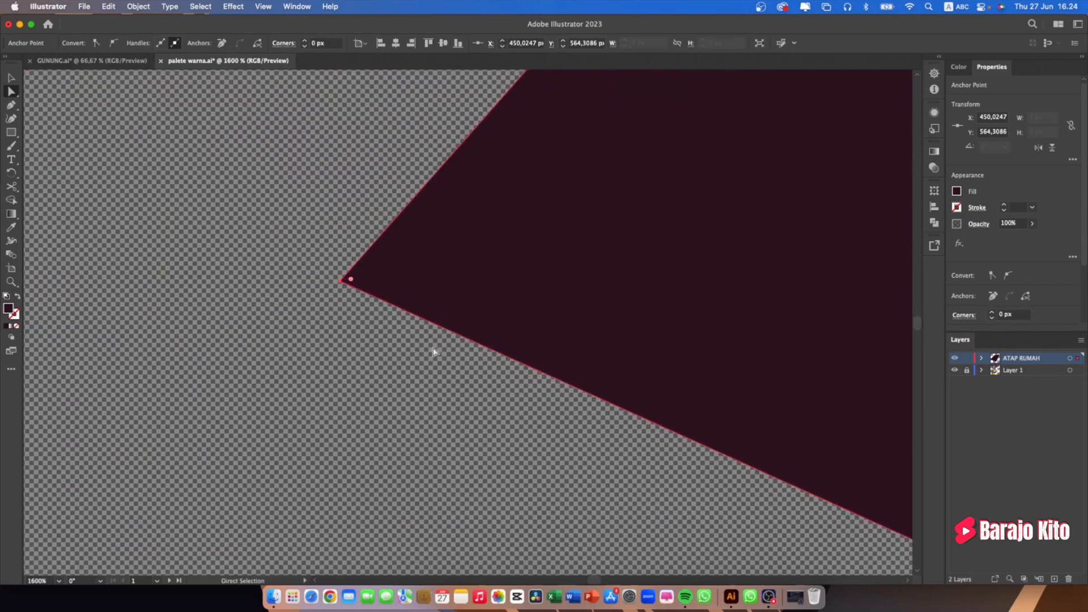
pyautogui.scroll(-8, 434, 351)
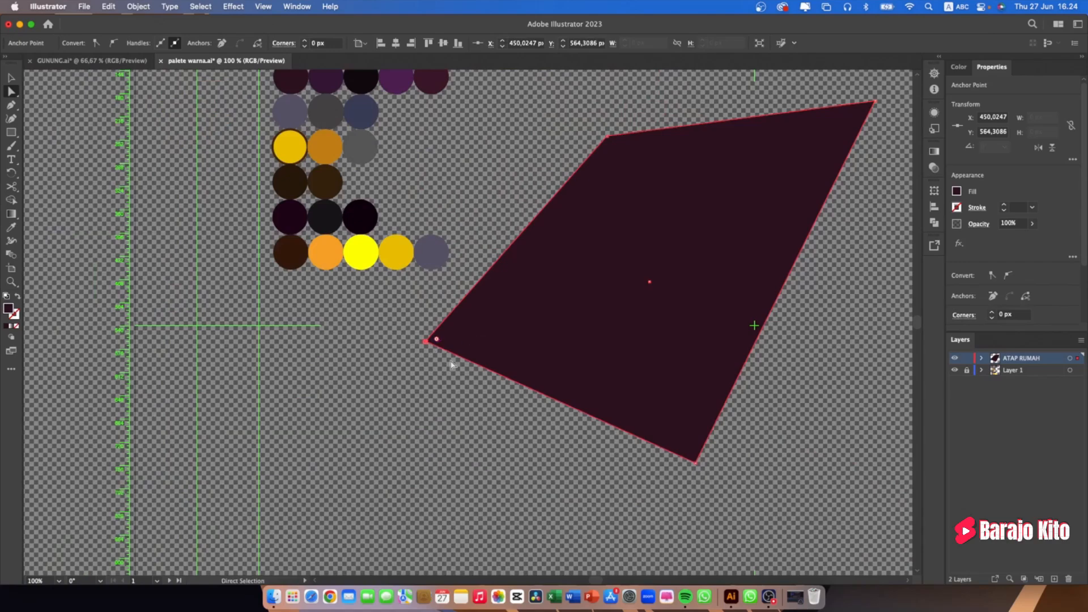
pyautogui.moveTo(517, 294); pyautogui.dragTo(449, 356)
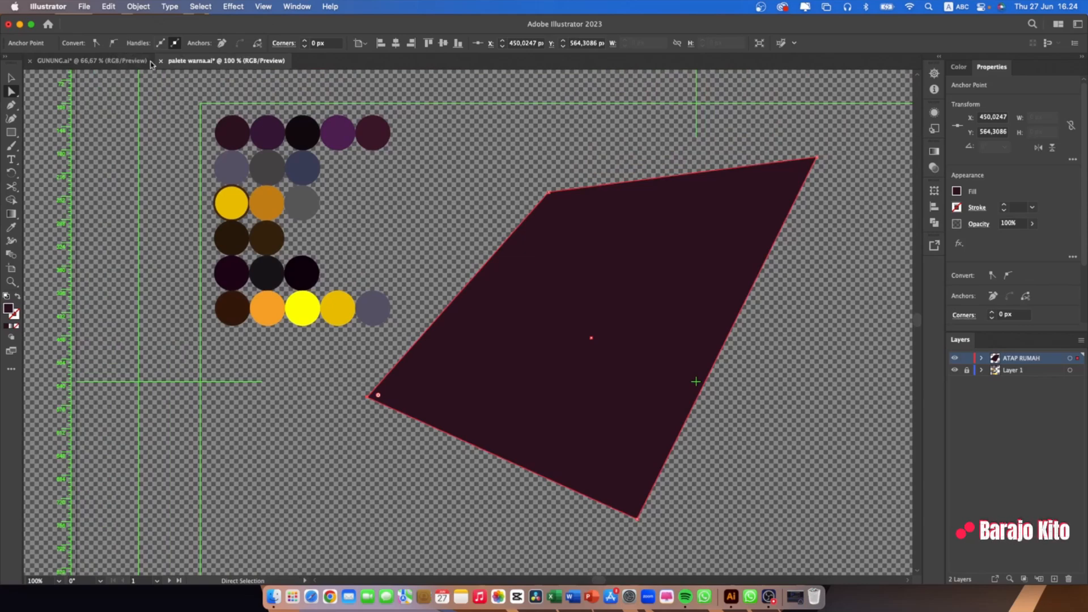
# Convert the roof panel's left corner to smooth and adjust its handles so the left edge bends slightly inward and the bottom edge stays straight
pyautogui.click(113, 45)
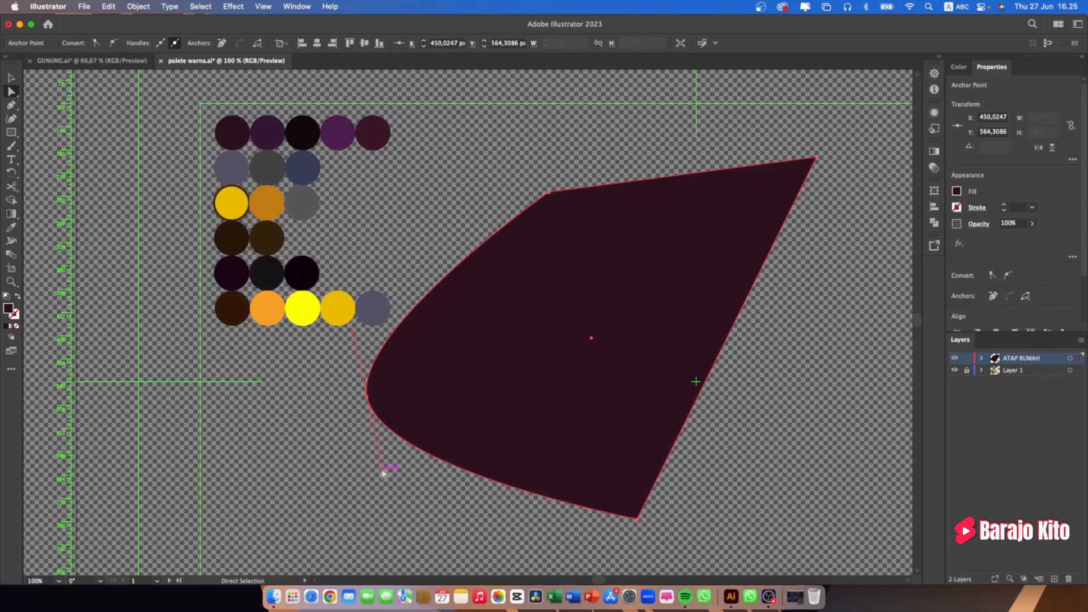
pyautogui.moveTo(383, 472); pyautogui.dragTo(373, 425)
pyautogui.moveTo(367, 402); pyautogui.dragTo(367, 398)
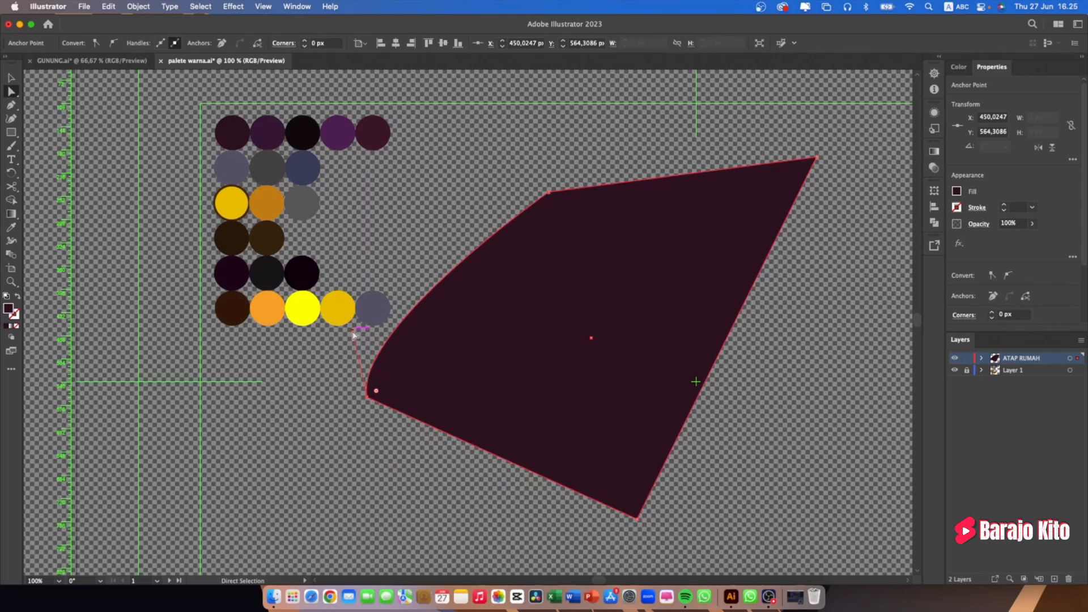
pyautogui.moveTo(353, 334); pyautogui.dragTo(465, 320)
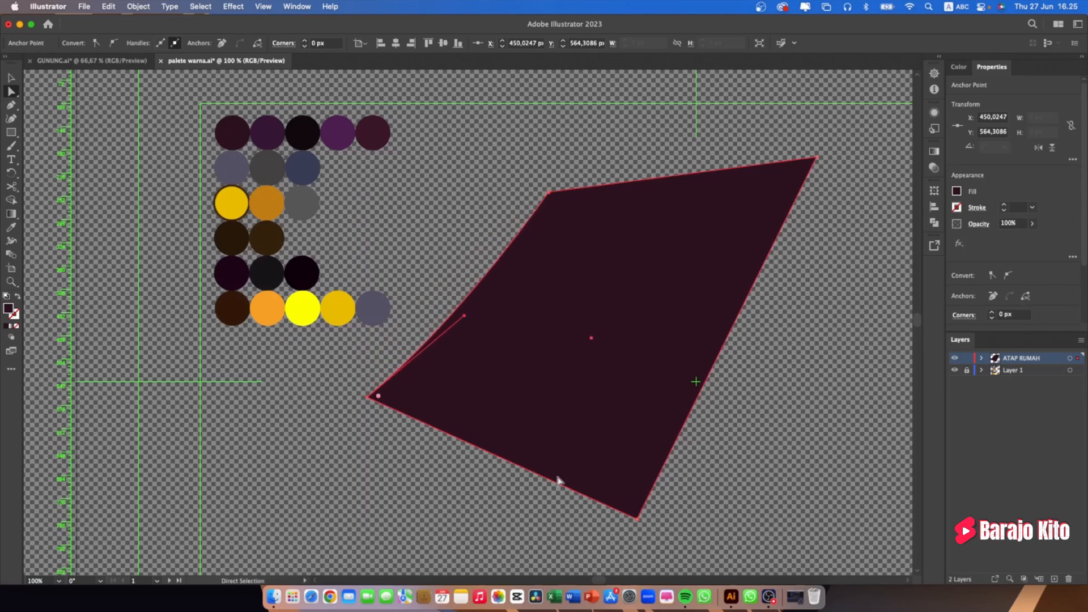
# Convert the roof panel's bottom corner to smooth, collapse its bottom-edge handle, and shape the right edge into a slight outward curve
pyautogui.click(638, 519)
pyautogui.click(114, 42)
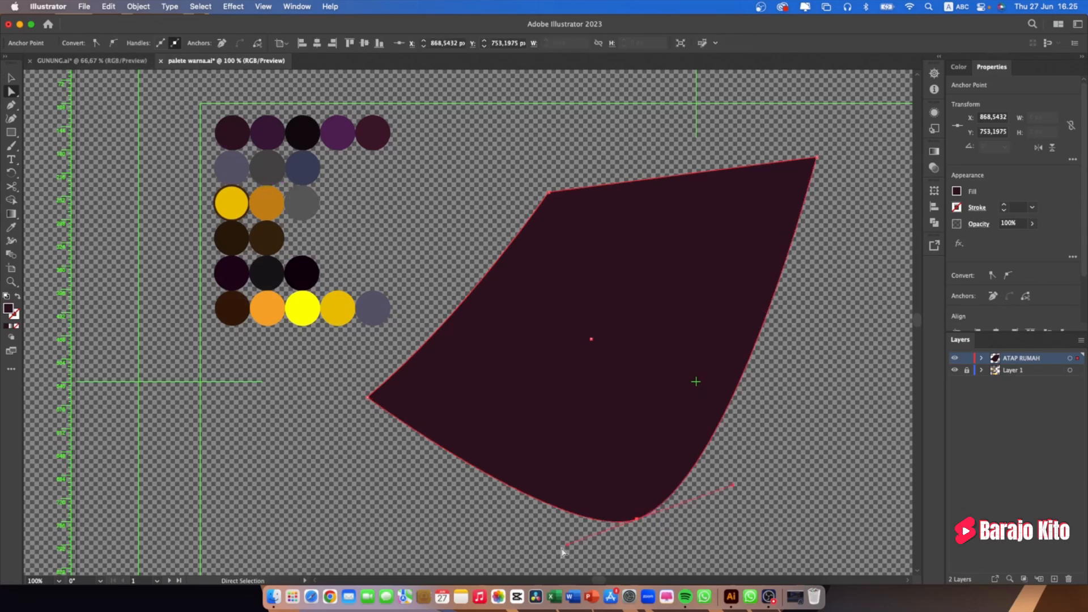
pyautogui.moveTo(567, 546); pyautogui.dragTo(637, 520)
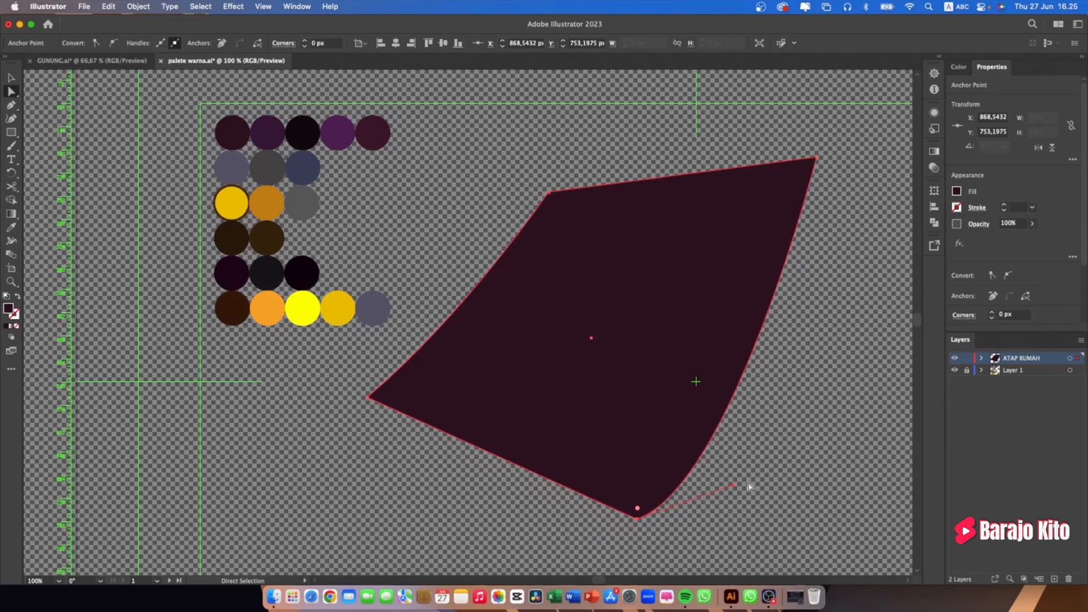
pyautogui.moveTo(733, 487); pyautogui.dragTo(540, 332)
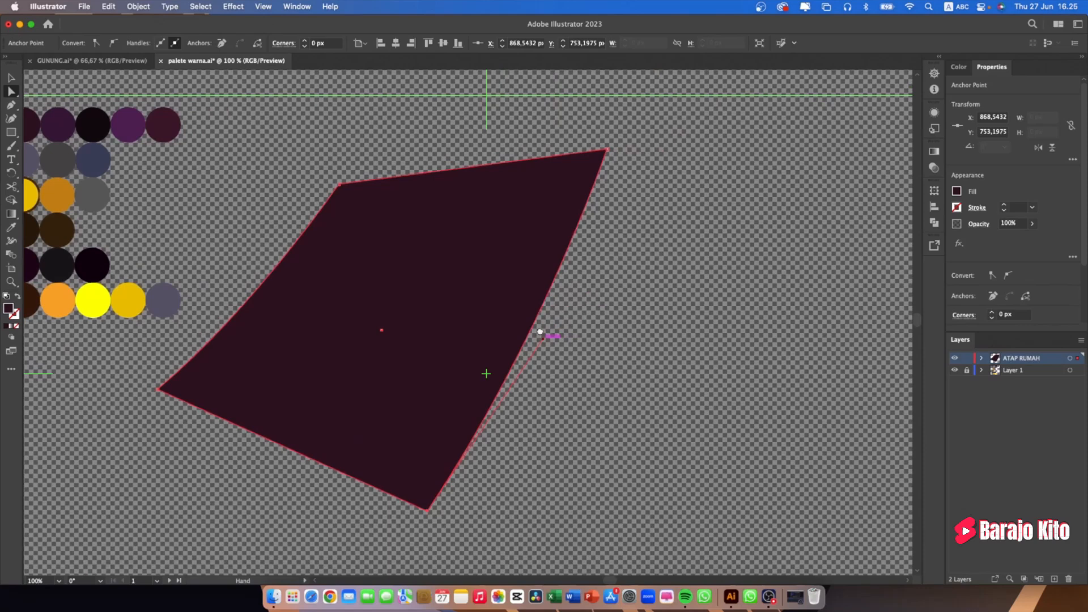
# Show the Pathfinder options and place a copy of the whole roof panel slightly up and to the left, overlapping the original
pyautogui.click(706, 339)
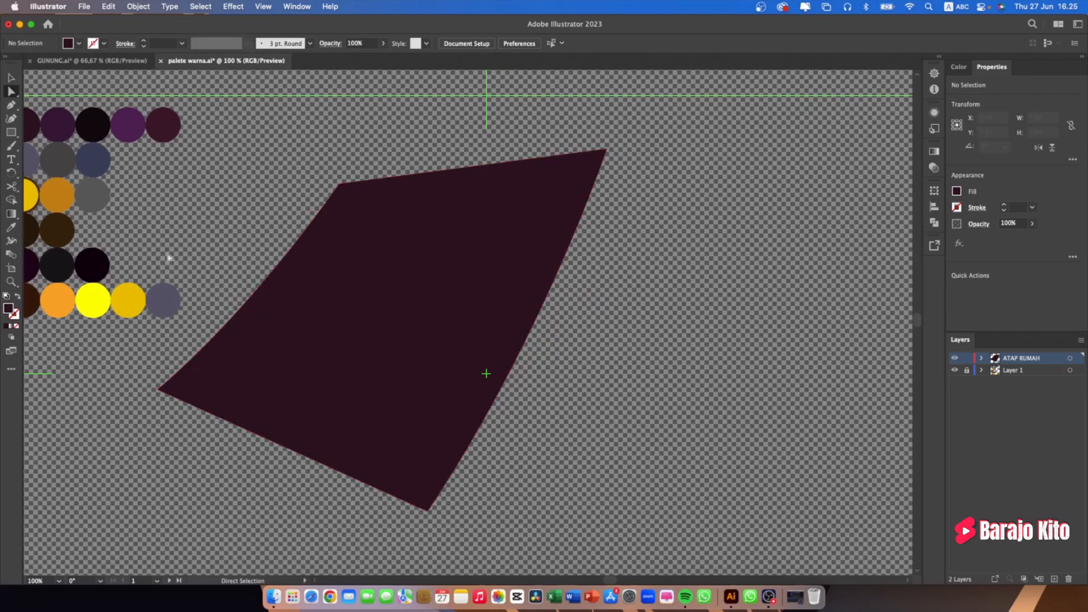
pyautogui.click(10, 80)
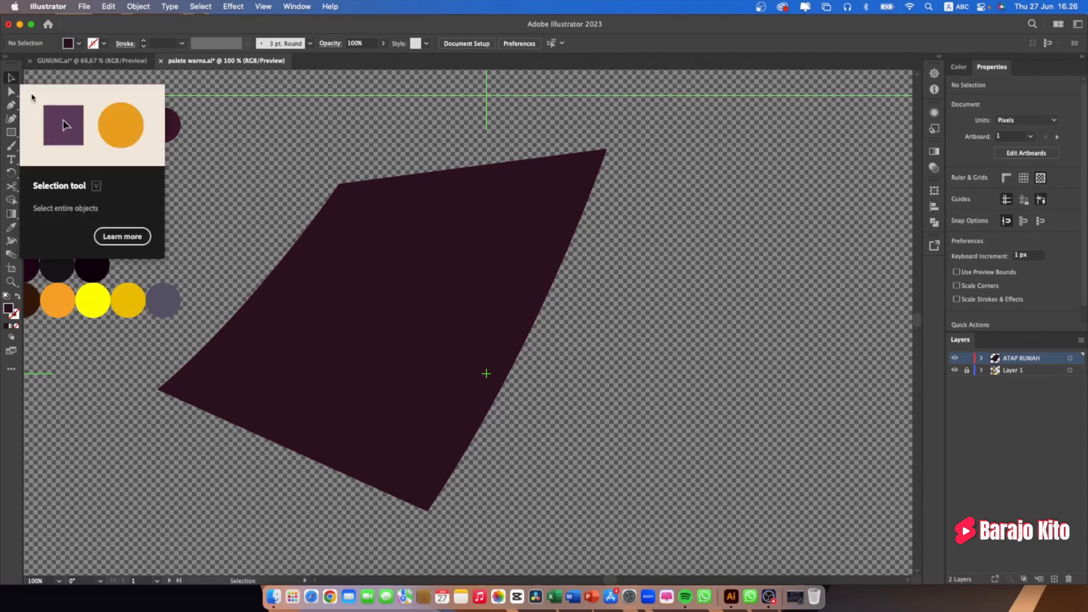
pyautogui.click(543, 224)
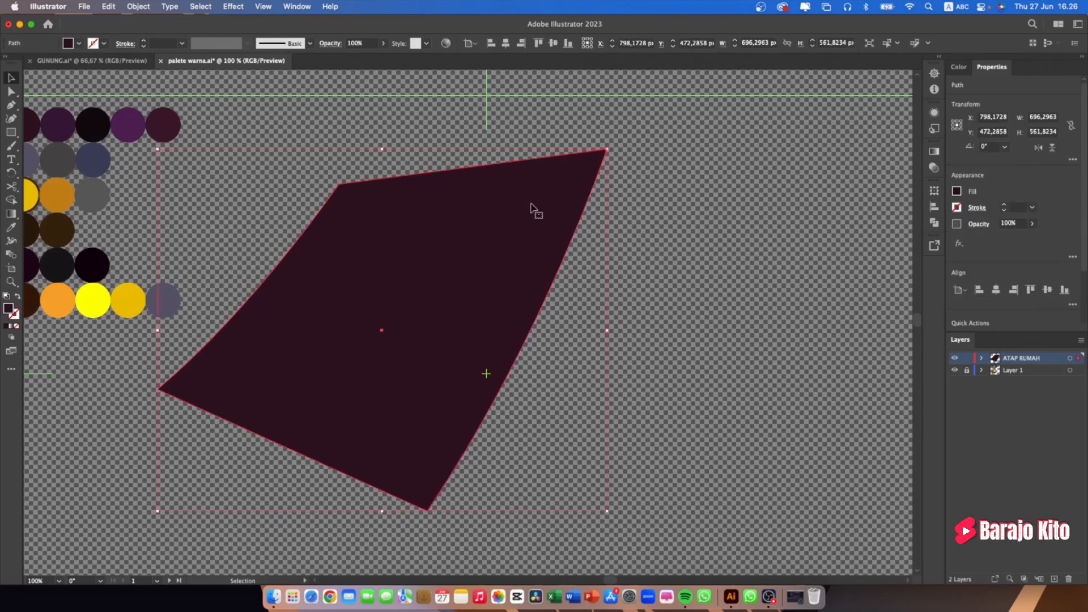
pyautogui.click(935, 222)
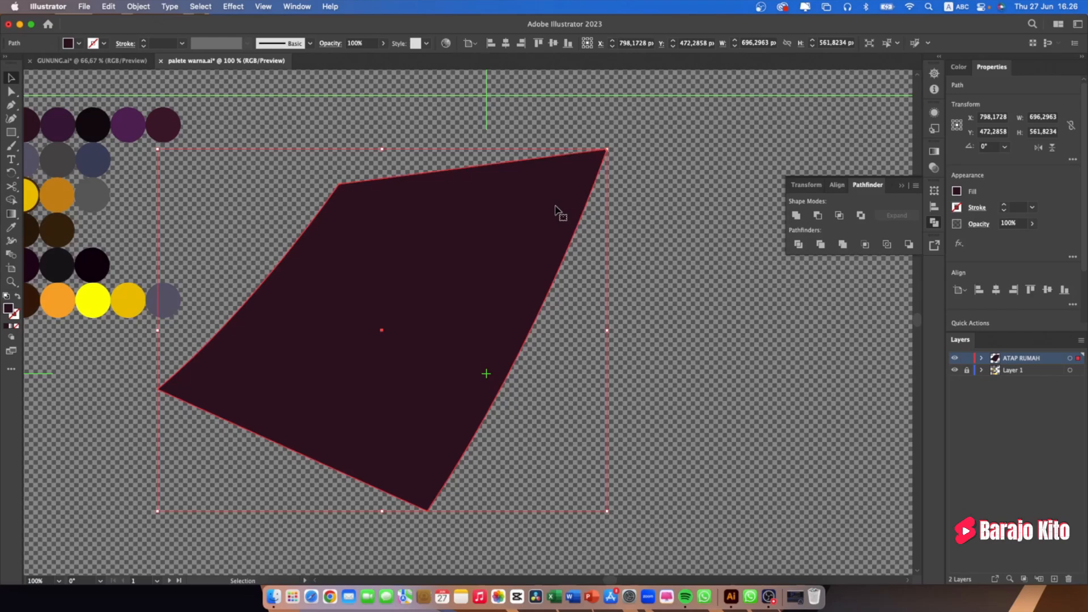
pyautogui.press('super')
pyautogui.keyDown('alt'); pyautogui.moveTo(554, 226); pyautogui.dragTo(472, 198); pyautogui.keyUp('alt')
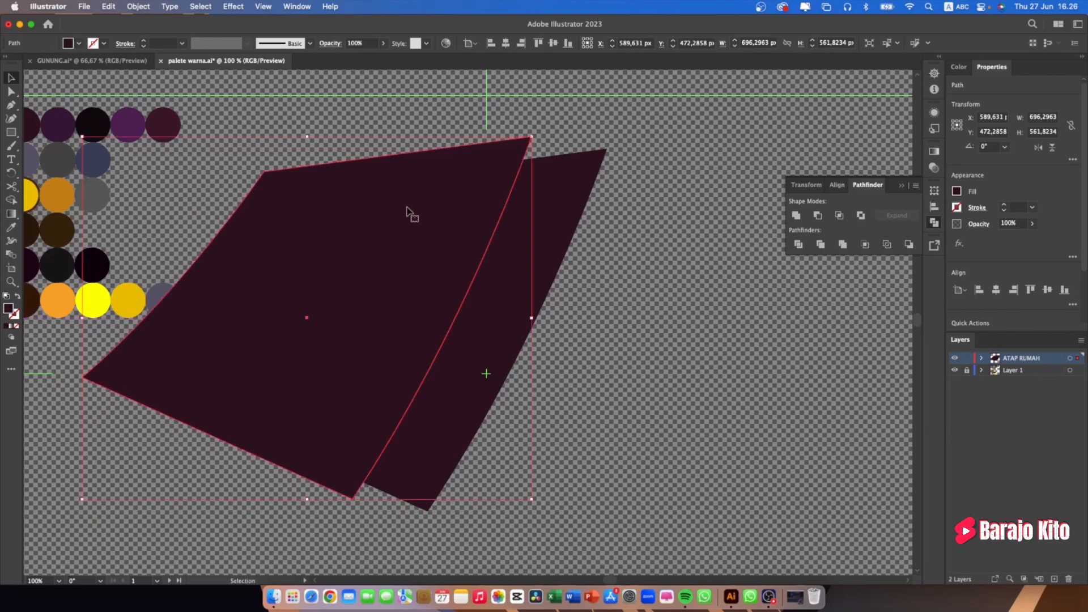
# Fill the roof panel copy with the near-black third color from the palette's first row and shift the copy slightly right
pyautogui.hscroll(-5, 510, 226)
pyautogui.scroll(2, 510, 225)
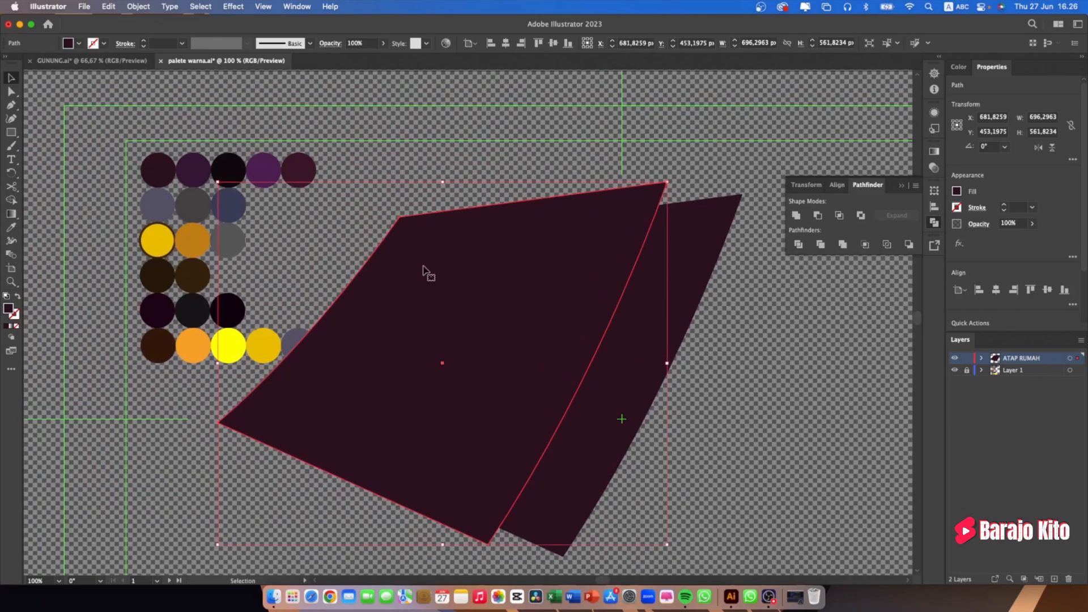
pyautogui.press('i')
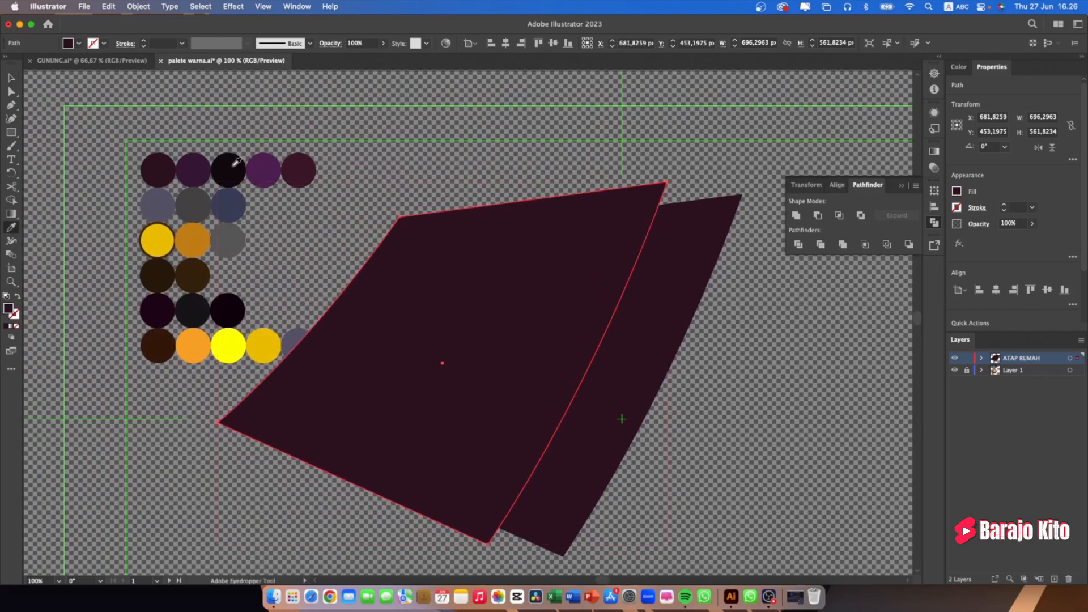
pyautogui.click(233, 166)
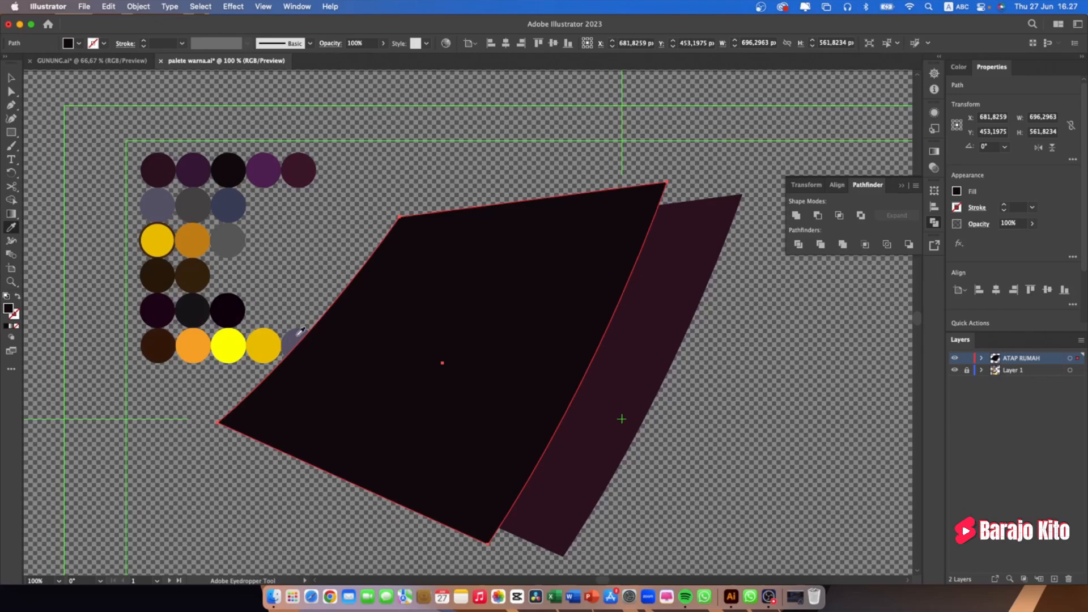
pyautogui.press('v')
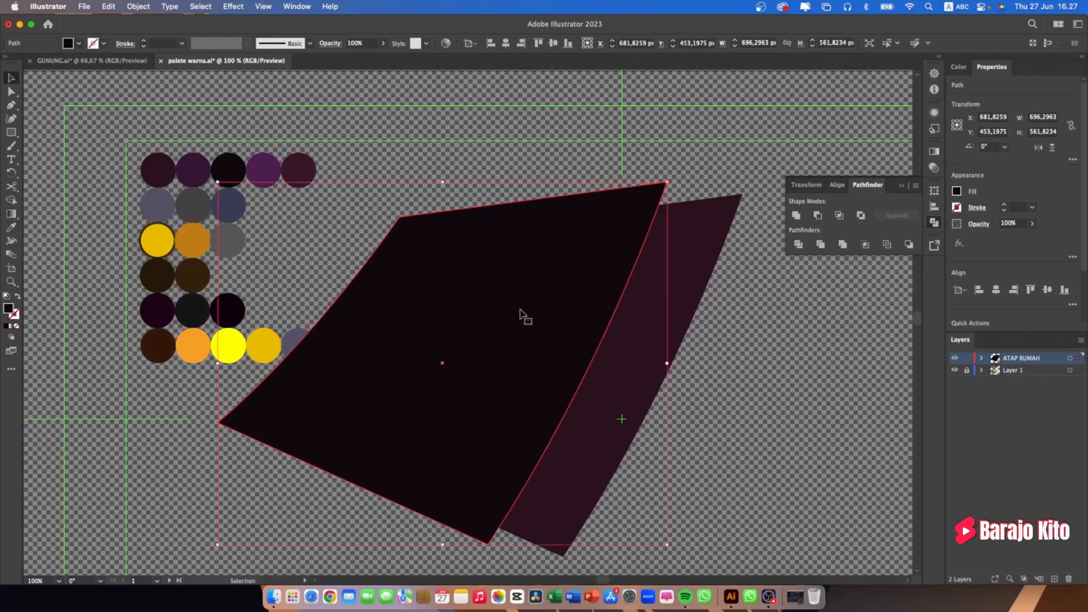
pyautogui.moveTo(517, 305)
pyautogui.mouseDown()
pyautogui.moveTo(546, 309)
pyautogui.moveTo(522, 308)
pyautogui.mouseUp()
pyautogui.click(732, 310)
pyautogui.click(596, 214)
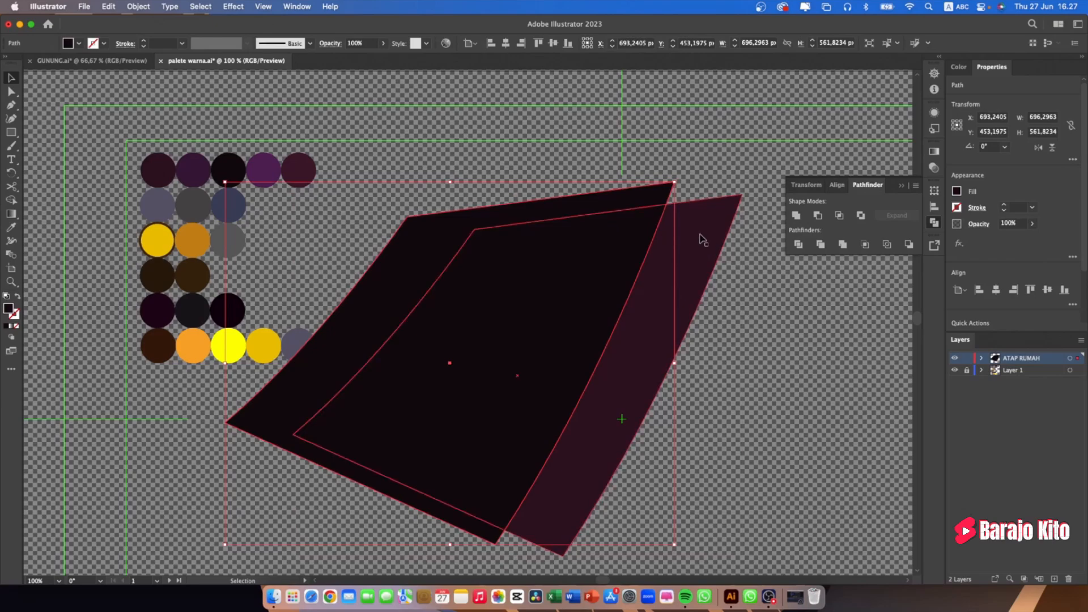
pyautogui.click(712, 357)
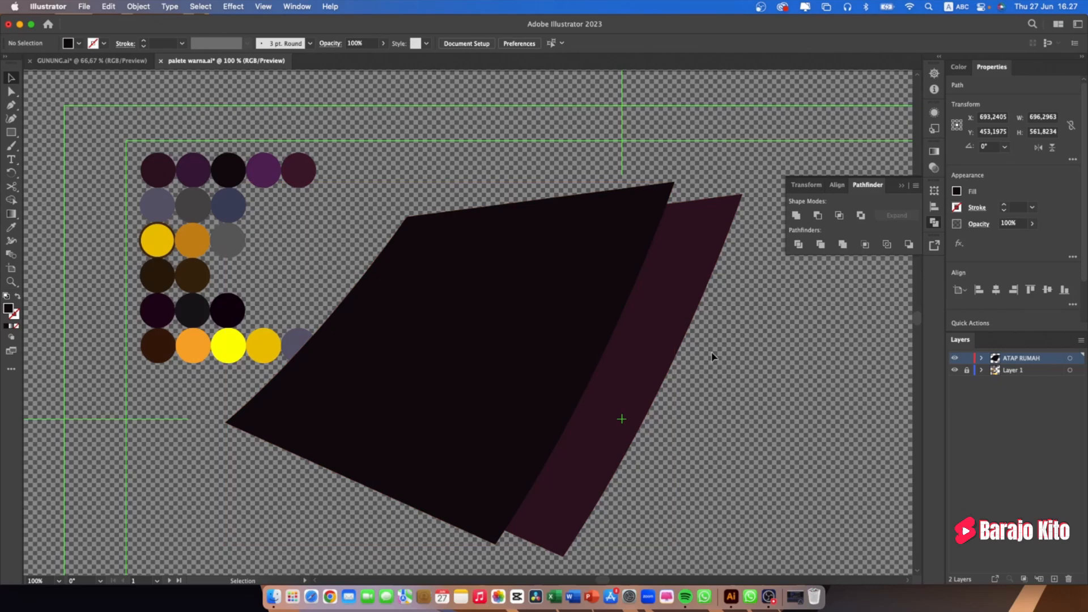
# Duplicate the maroon roof panel in place and arrange the duplicate behind the near-black panel
pyautogui.press('a')
pyautogui.click(675, 287)
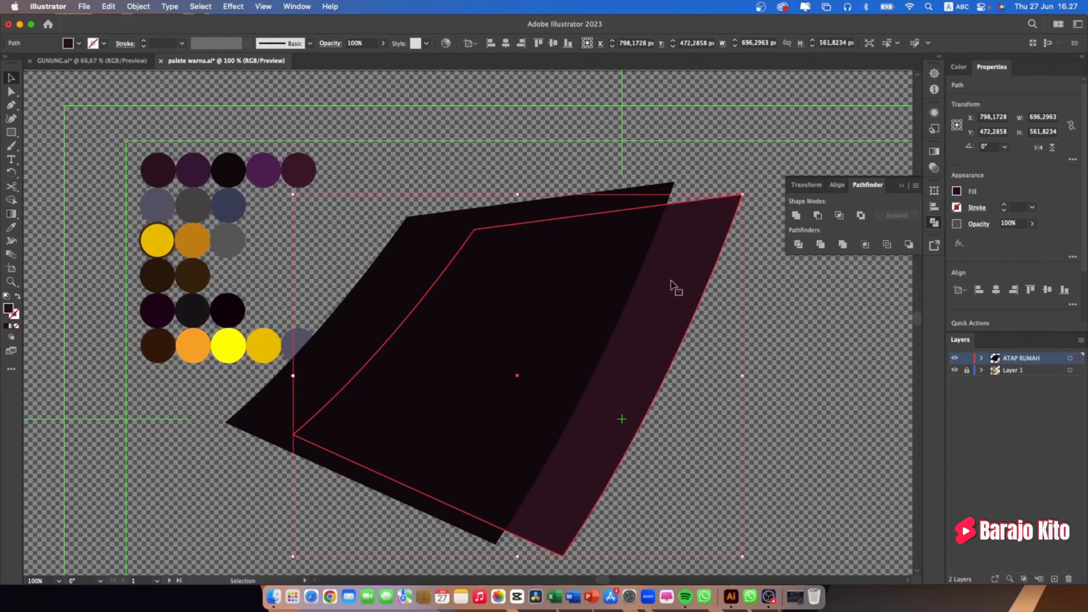
pyautogui.press('v')
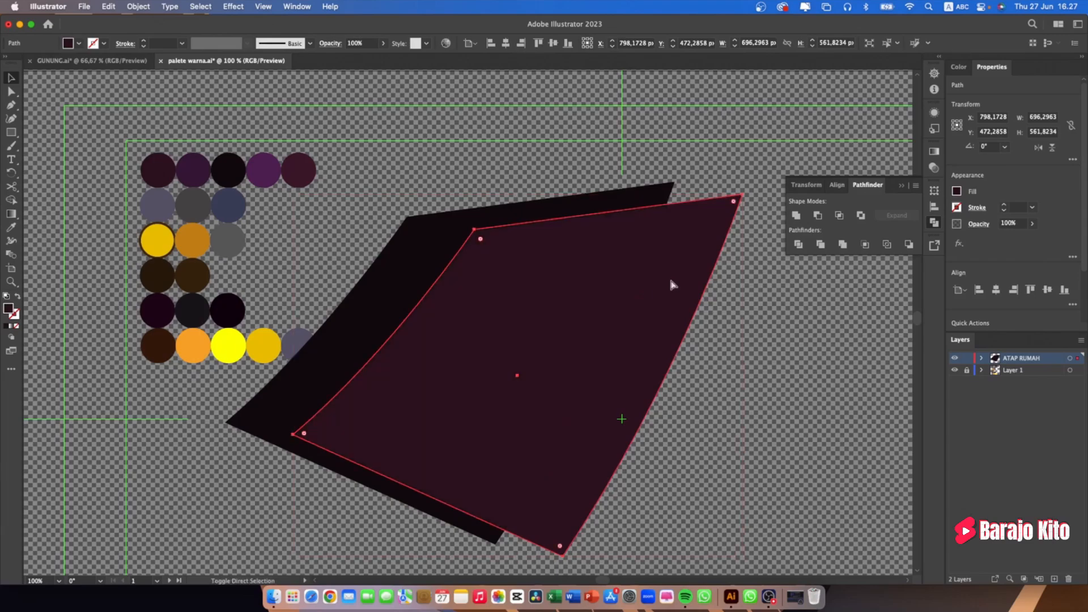
pyautogui.press('super+shift+bracketright')
pyautogui.press('a')
pyautogui.press('super+bracketleft')
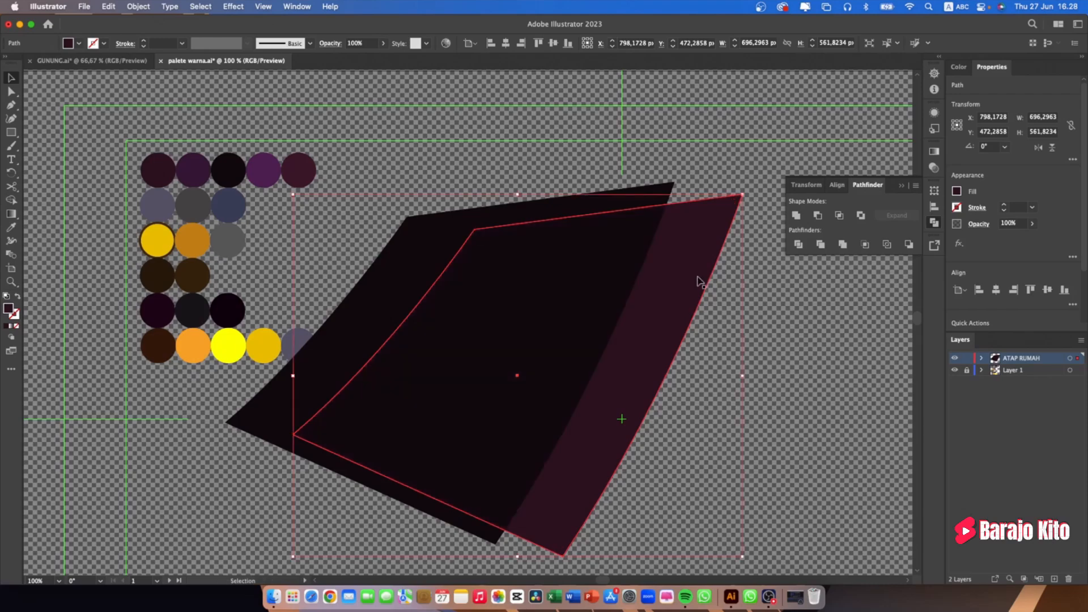
pyautogui.click(795, 321)
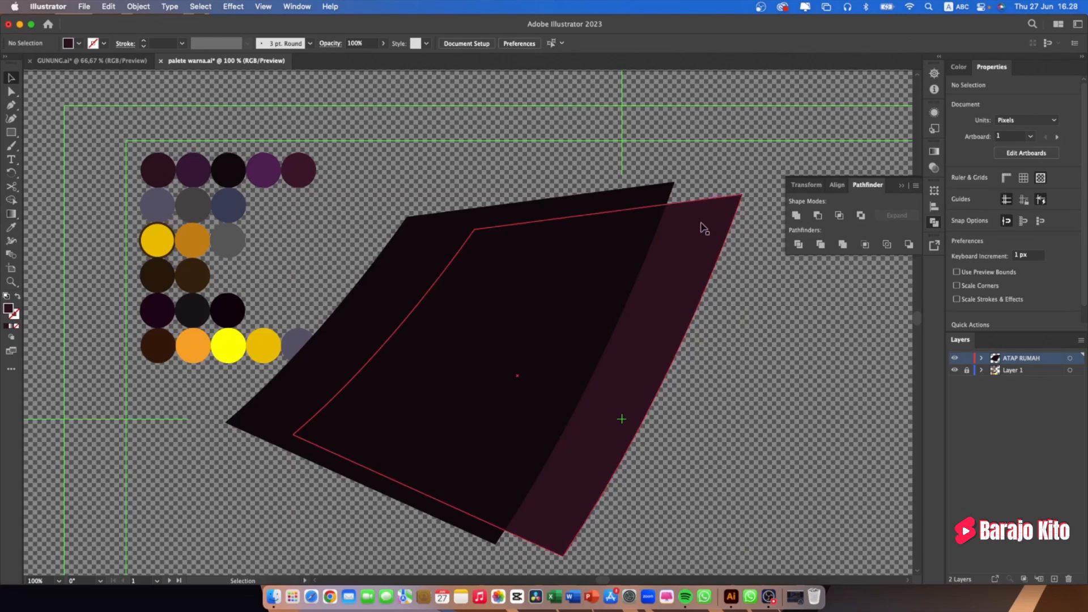
# Try moving the upper maroon panel downward to expose the identical panel beneath it
pyautogui.moveTo(701, 254); pyautogui.dragTo(730, 347)
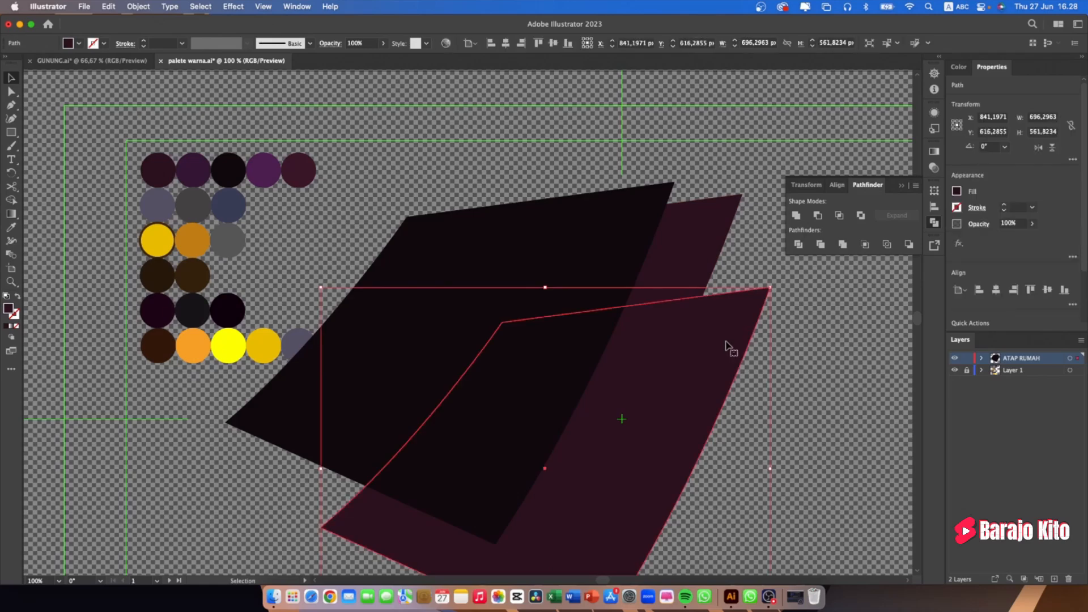
pyautogui.press('super+z')
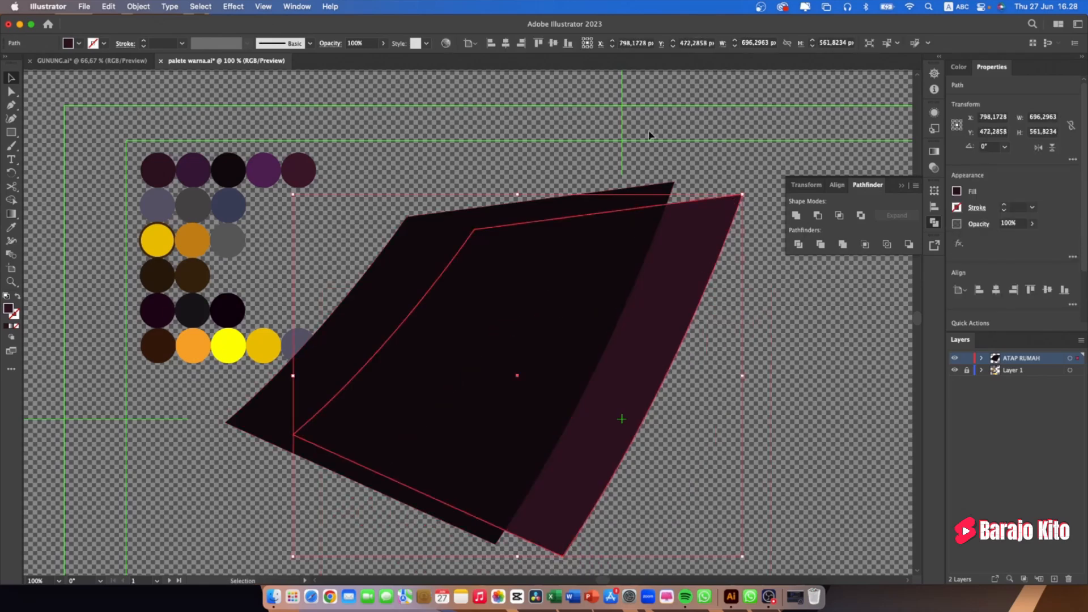
pyautogui.click(630, 197)
pyautogui.keyDown('shift'); pyautogui.click(692, 246); pyautogui.keyUp('shift')
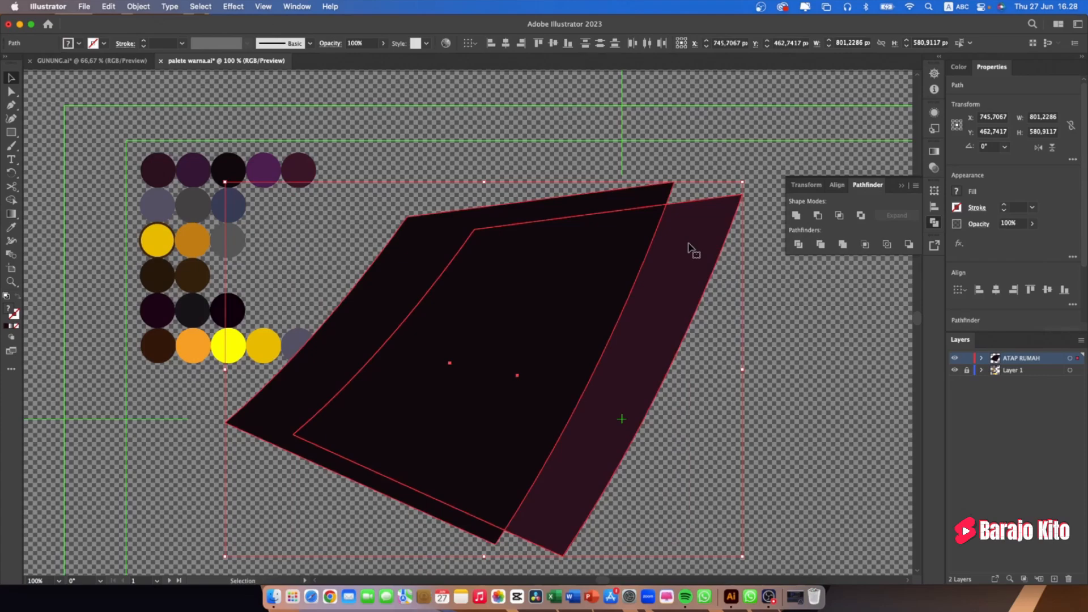
pyautogui.click(810, 313)
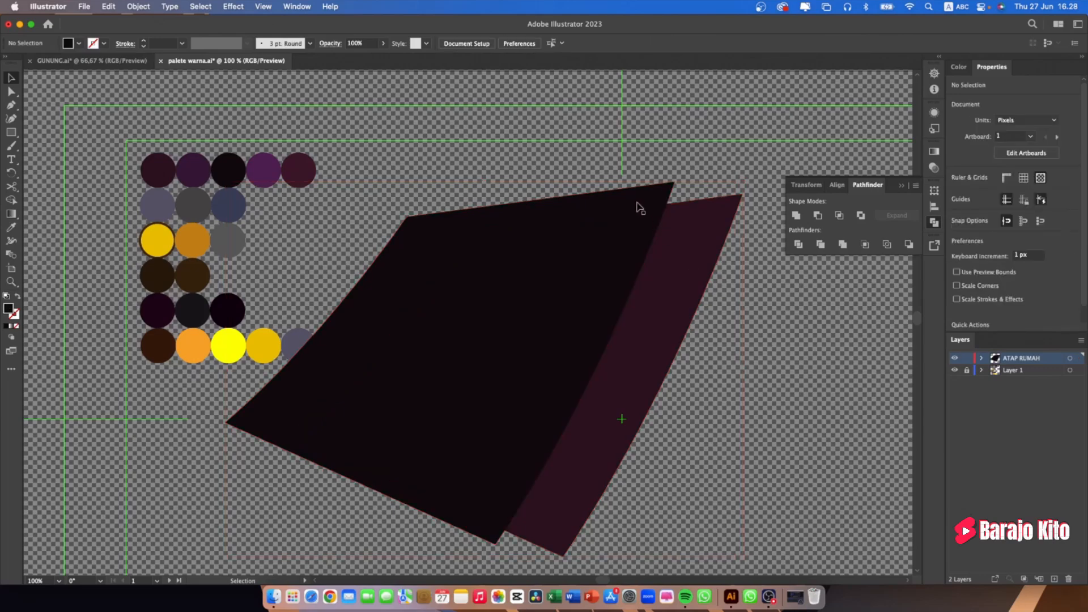
# Divide the near-black panel and the upper maroon panel with Pathfinder, and ungroup the resulting pieces
pyautogui.click(635, 213)
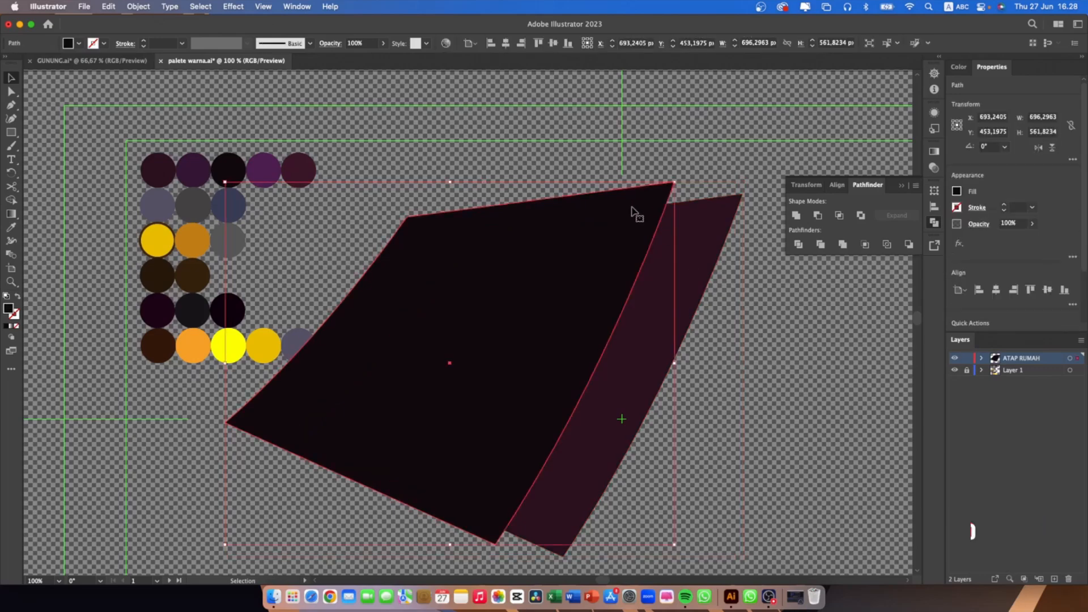
pyautogui.keyDown('shift'); pyautogui.click(698, 228); pyautogui.keyUp('shift')
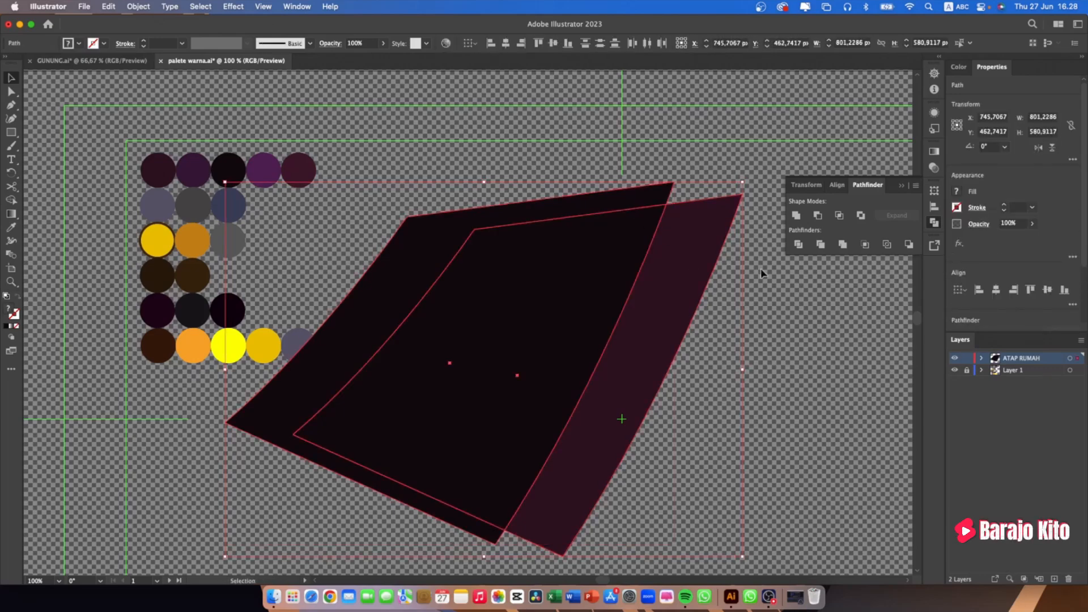
pyautogui.click(799, 245)
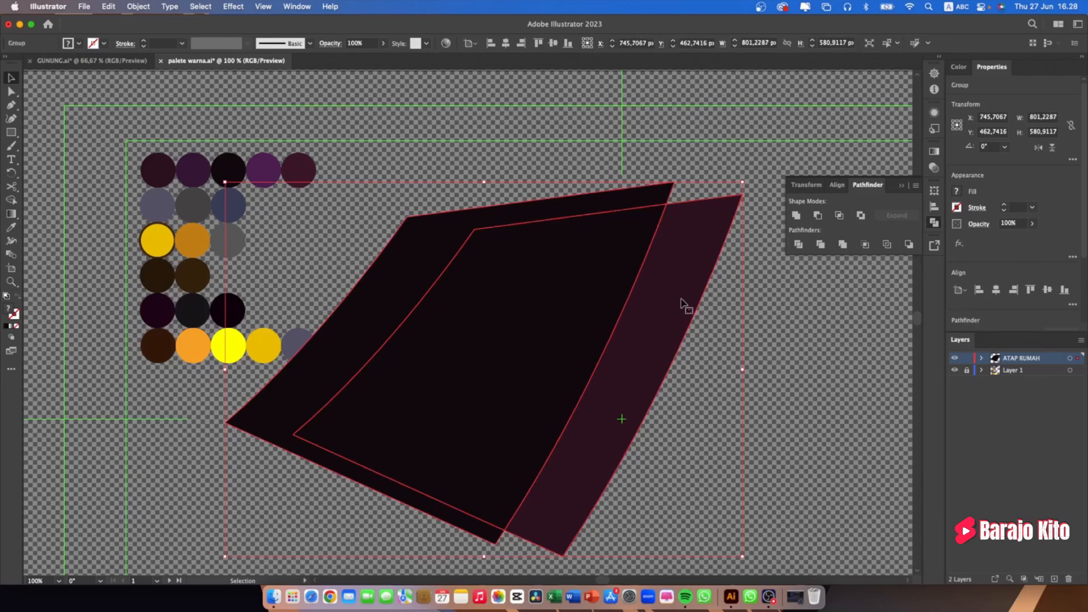
pyautogui.rightClick(564, 279)
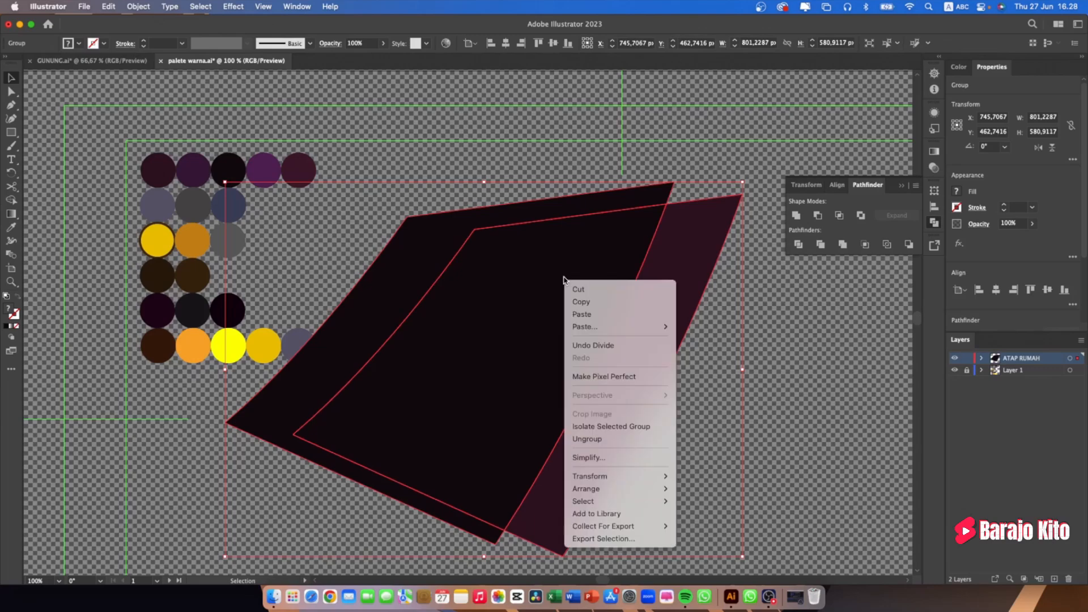
pyautogui.click(602, 441)
pyautogui.click(731, 400)
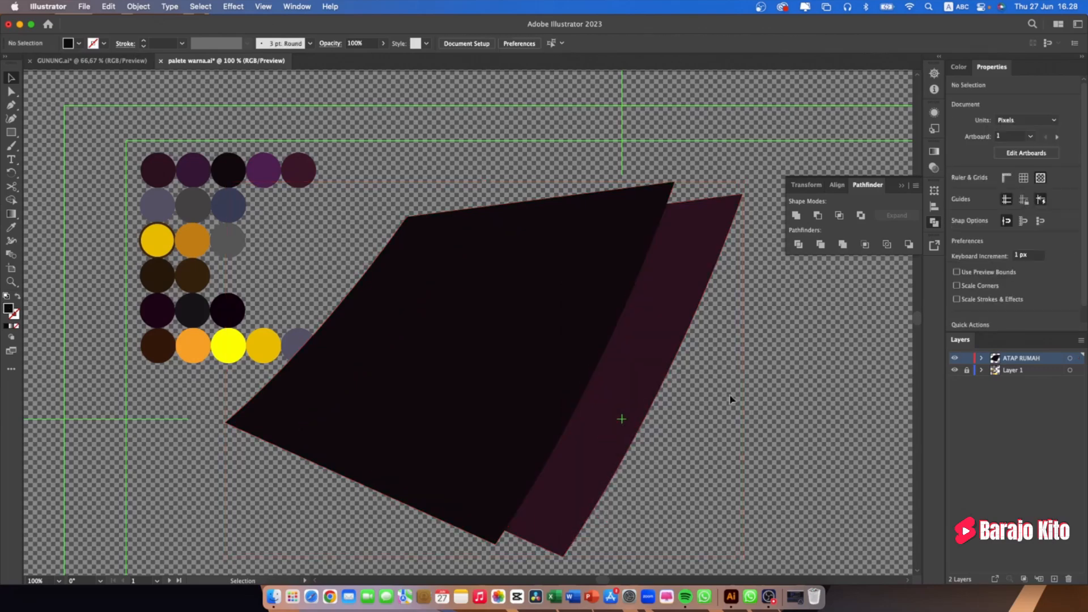
# Delete the near-black piece outside the roof outline and the divided maroon strip, keeping the near-black inner section over the full panel
pyautogui.click(602, 206)
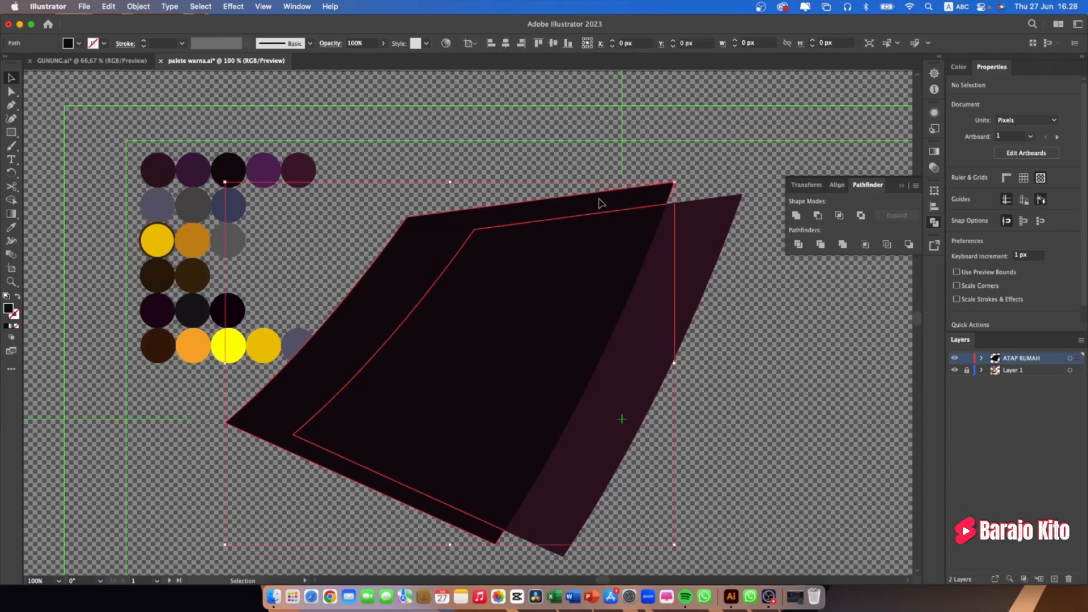
pyautogui.press('Delete')
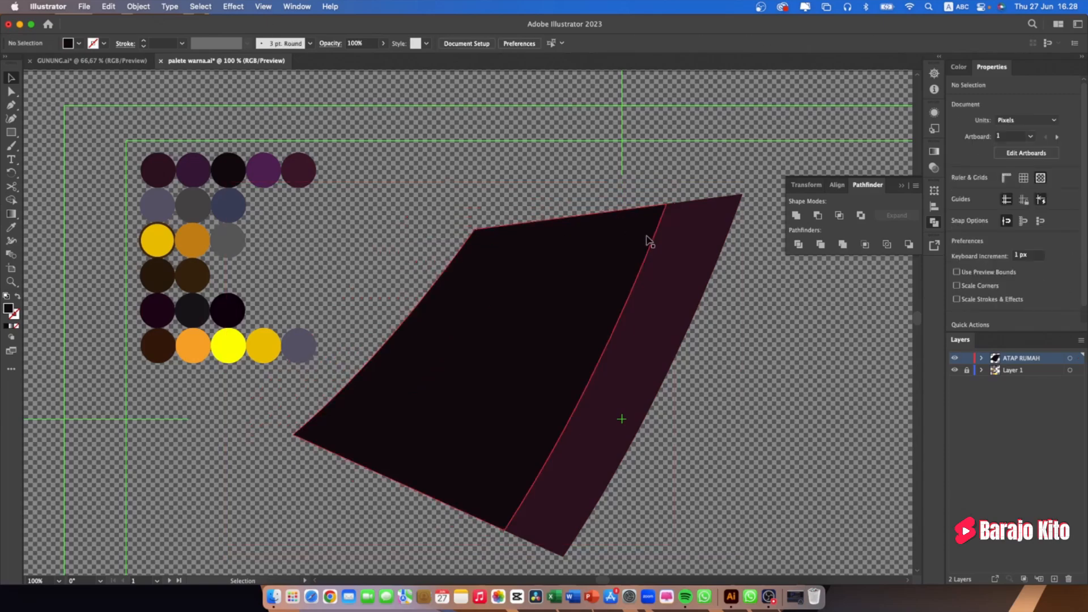
pyautogui.click(675, 248)
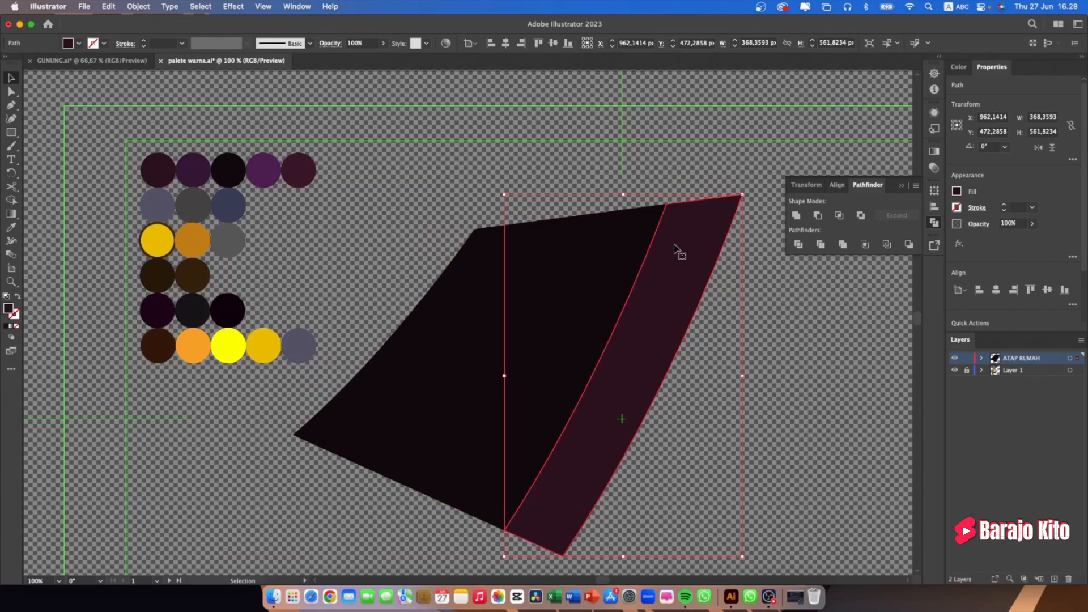
pyautogui.moveTo(675, 247); pyautogui.dragTo(793, 324)
pyautogui.press('super+z')
pyautogui.click(754, 301)
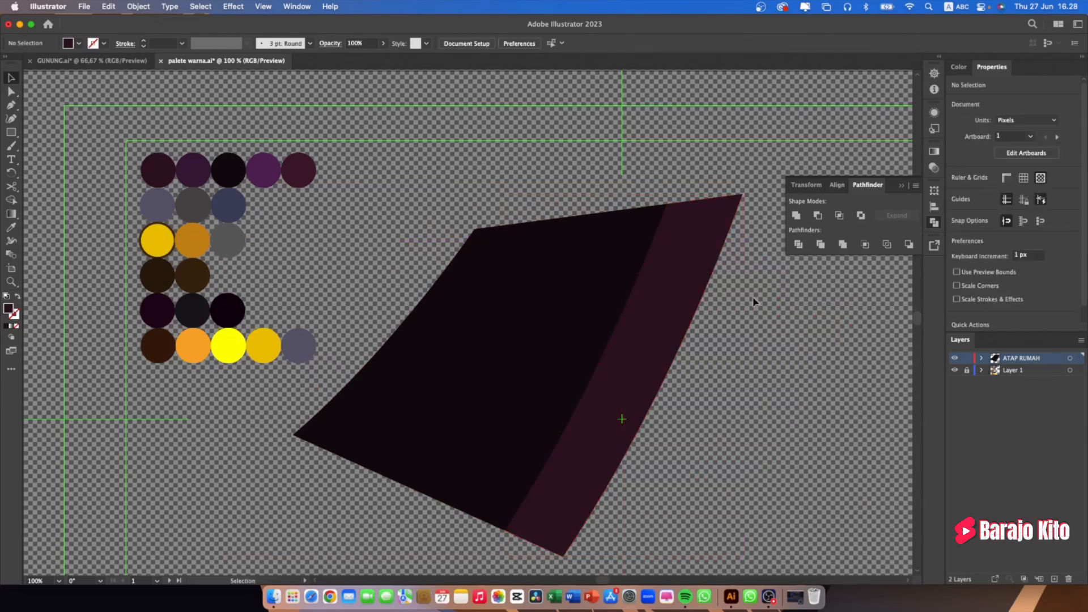
# Try moving the full maroon panel out from under the near-black section
pyautogui.moveTo(671, 267); pyautogui.dragTo(770, 347)
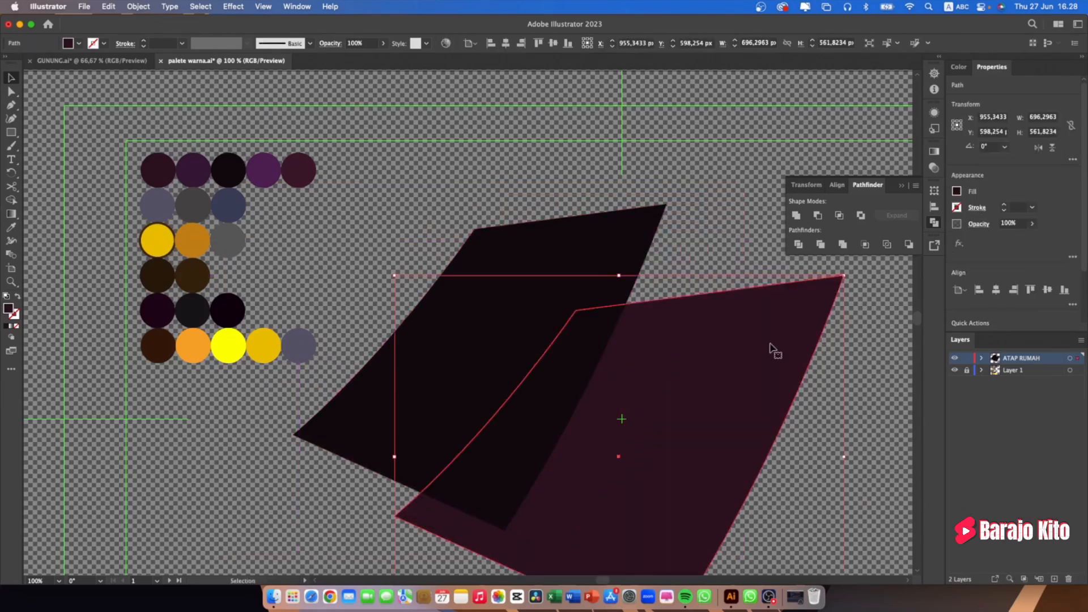
pyautogui.press('super+z')
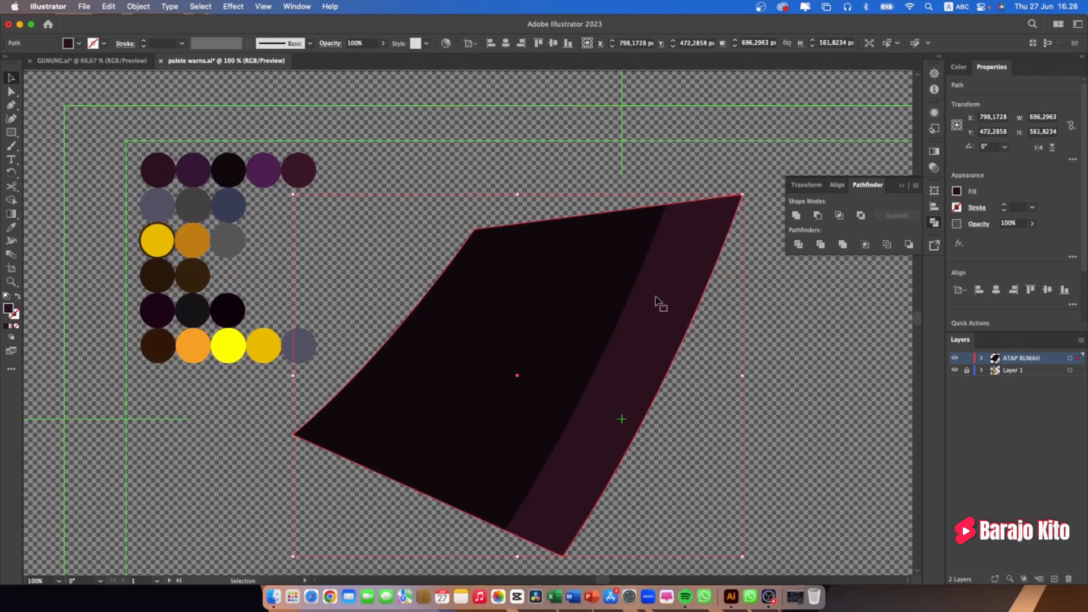
pyautogui.click(789, 326)
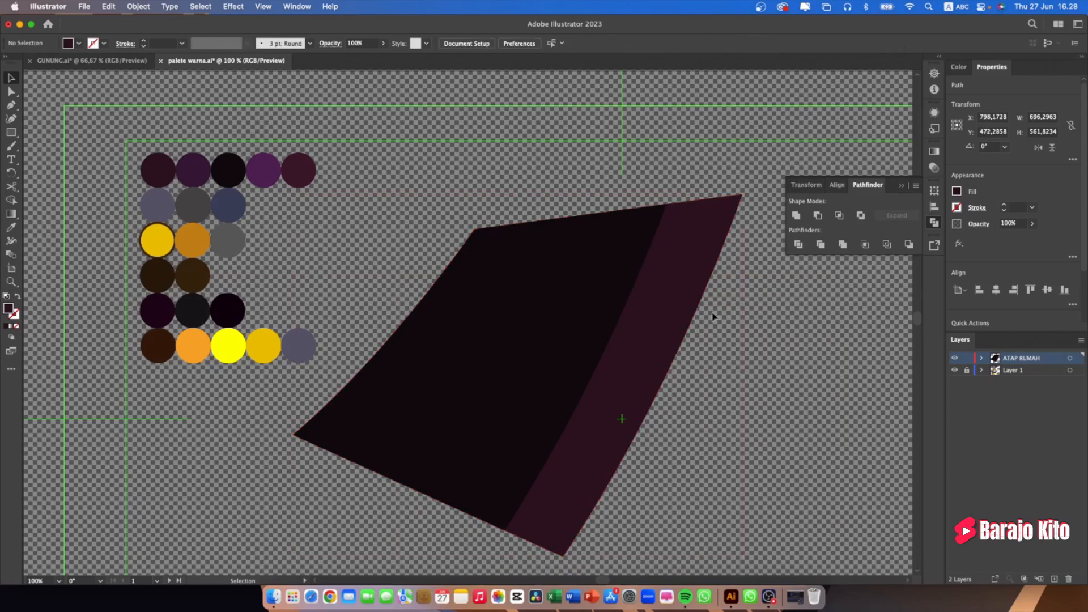
# Duplicate the maroon panel at the front and shift the duplicate left, leaving a thin near-black line along its right edge
pyautogui.click(685, 290)
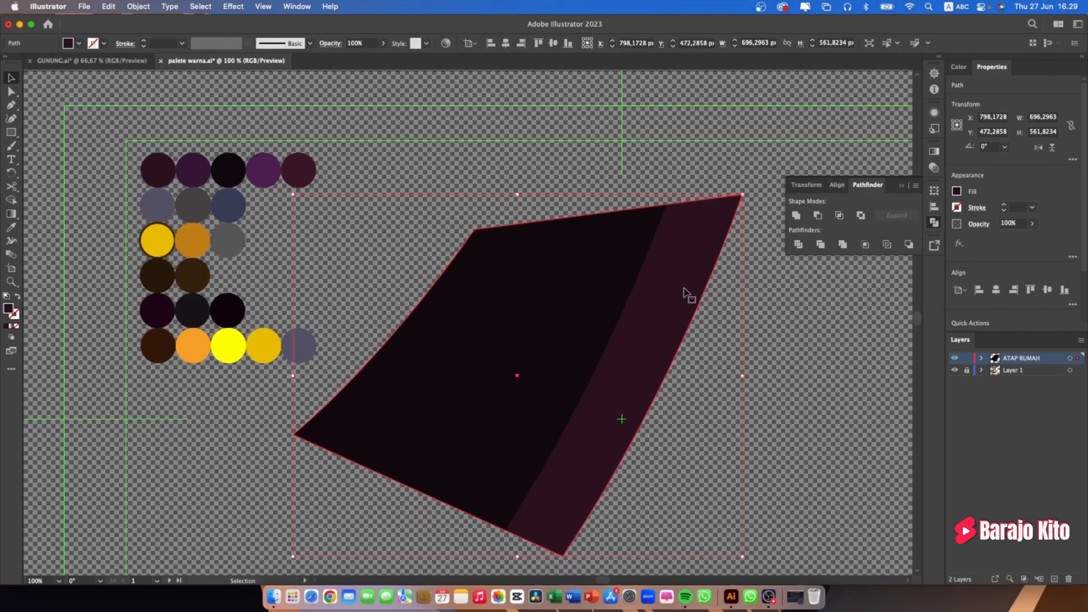
pyautogui.press('a')
pyautogui.press('shift+super+bracketright')
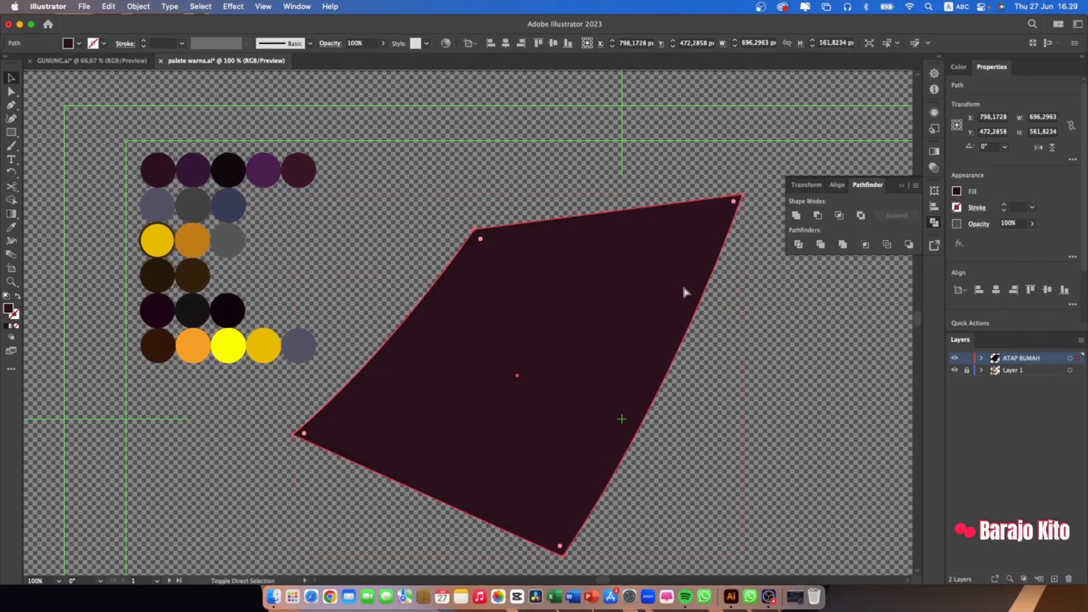
pyautogui.moveTo(681, 286); pyautogui.dragTo(606, 285)
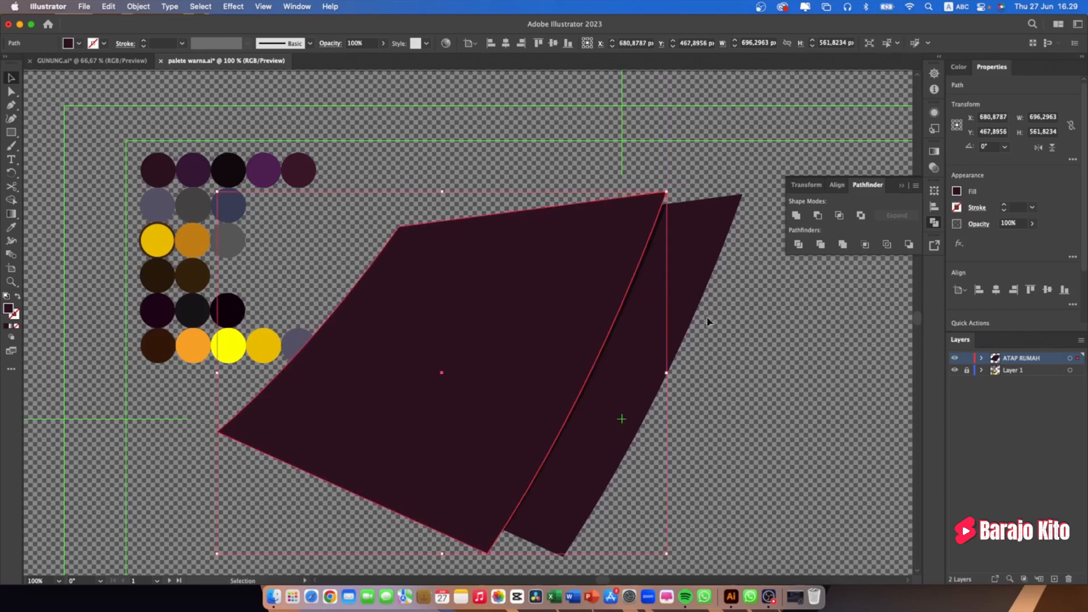
pyautogui.click(729, 325)
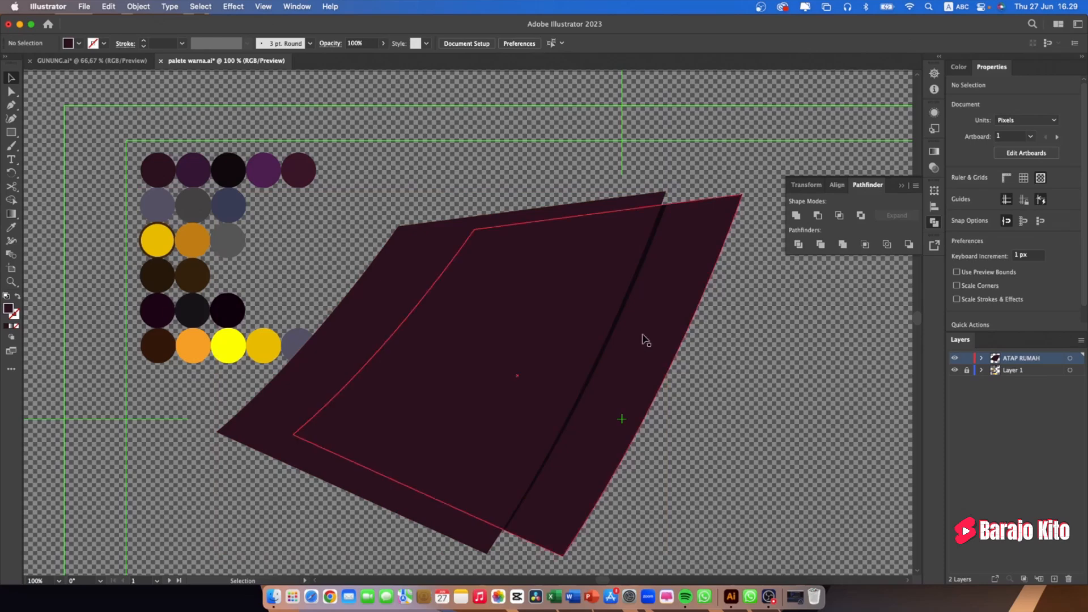
# Nudge the shifted maroon duplicate slightly right to thin the near-black line along its edge
pyautogui.click(607, 301)
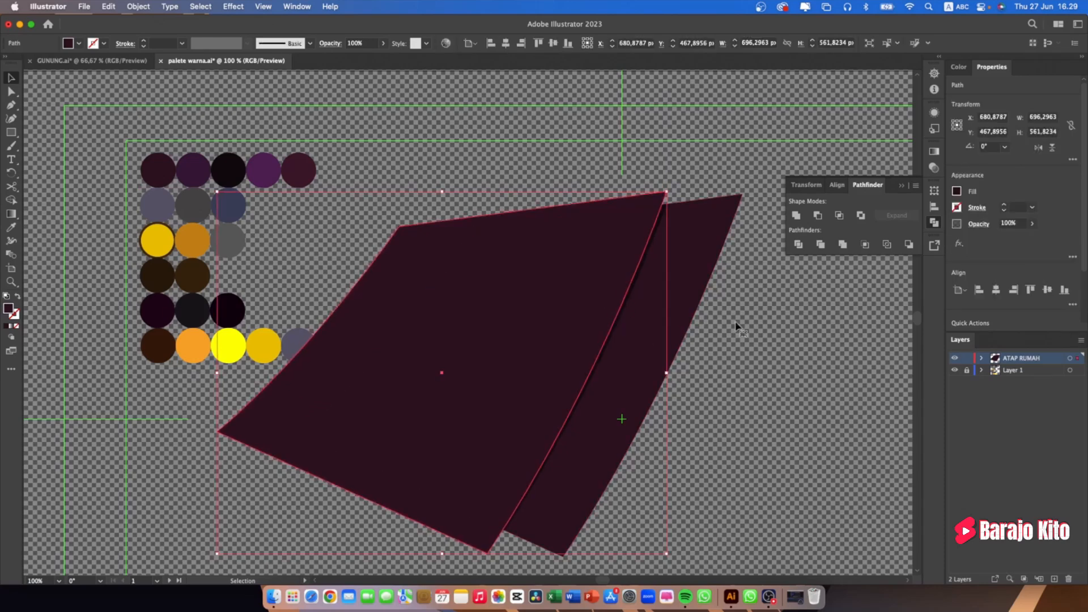
pyautogui.click(751, 334)
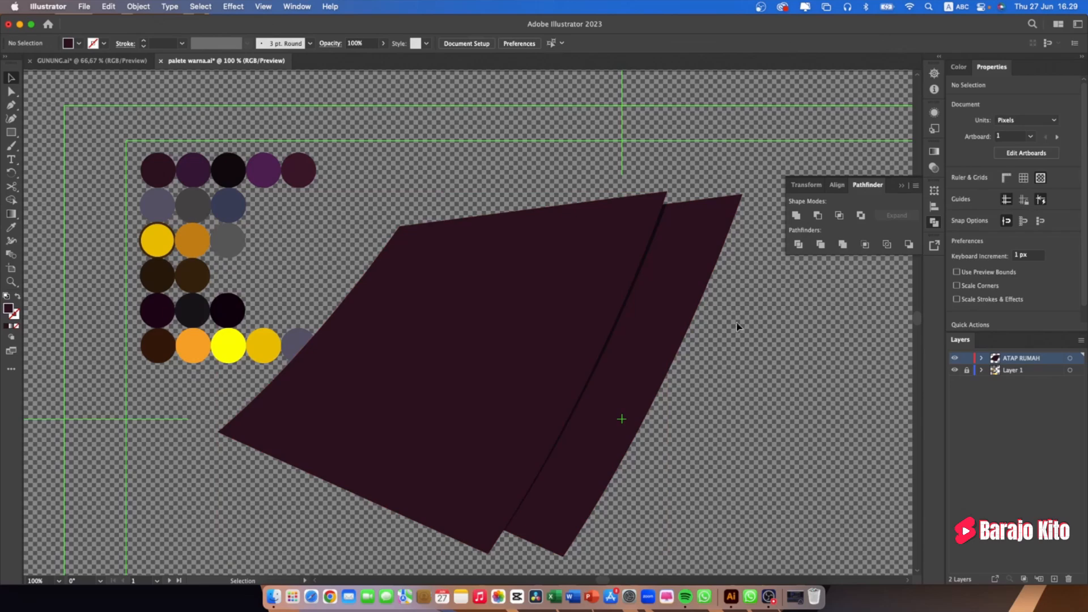
pyautogui.click(684, 281)
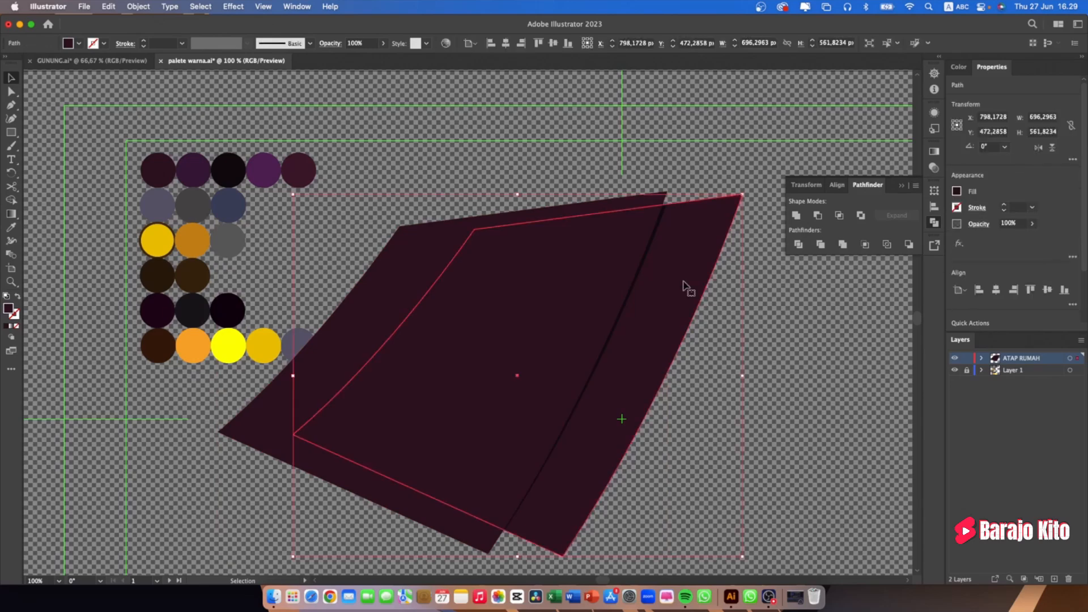
pyautogui.click(685, 151)
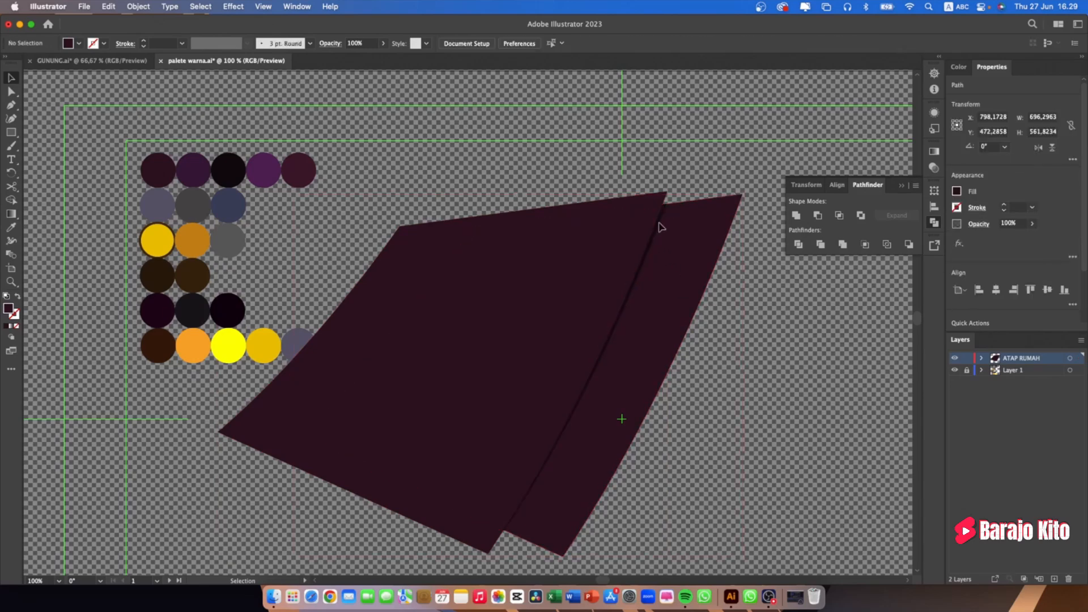
# Try bringing the near-black inner section in front of both maroon panels
pyautogui.click(661, 227)
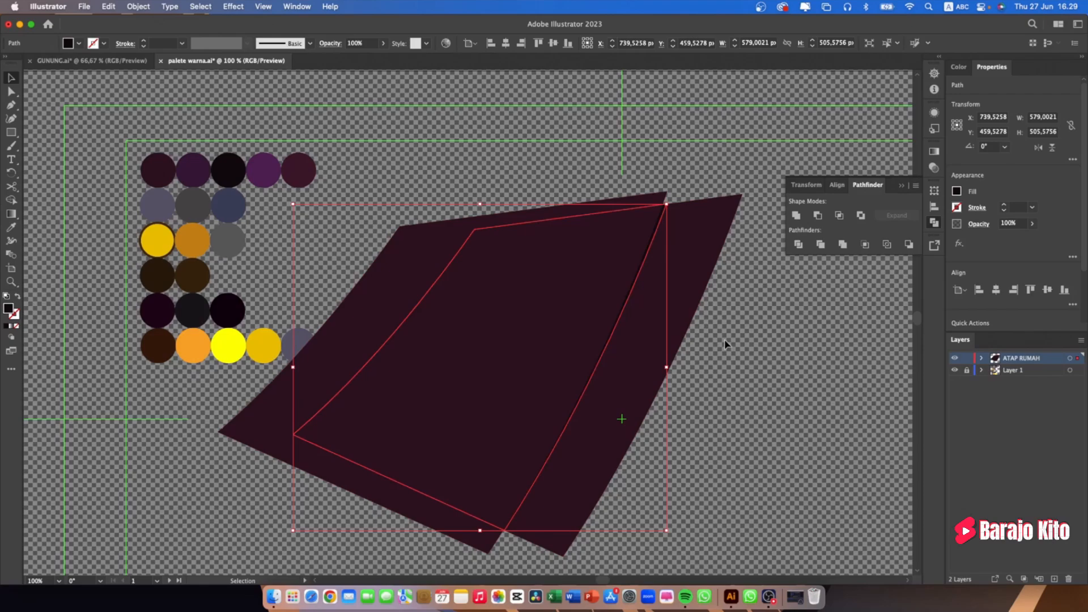
pyautogui.press('a')
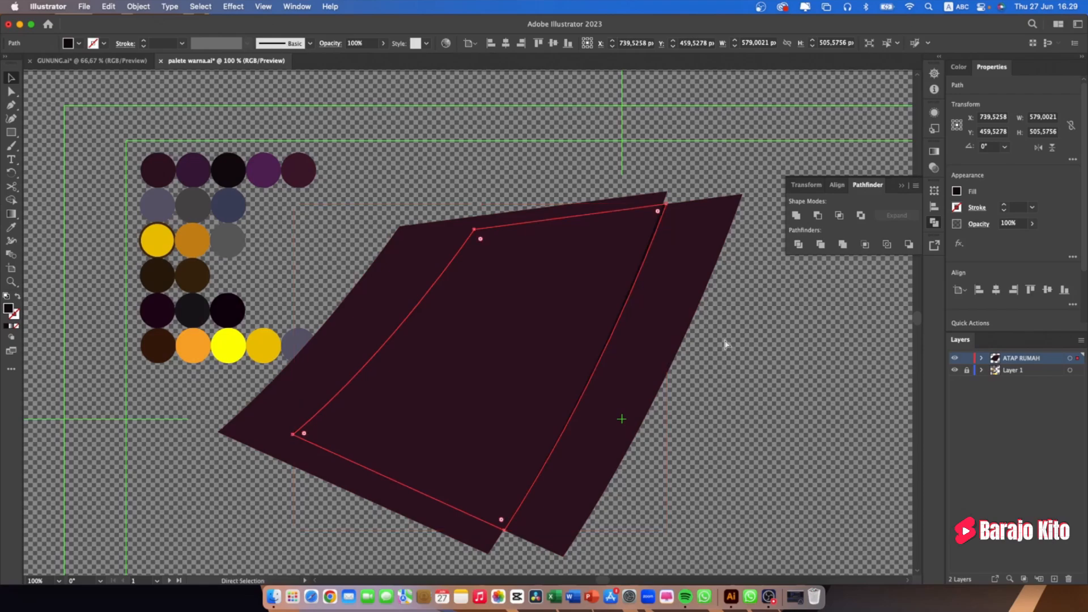
pyautogui.press('super+shift+]')
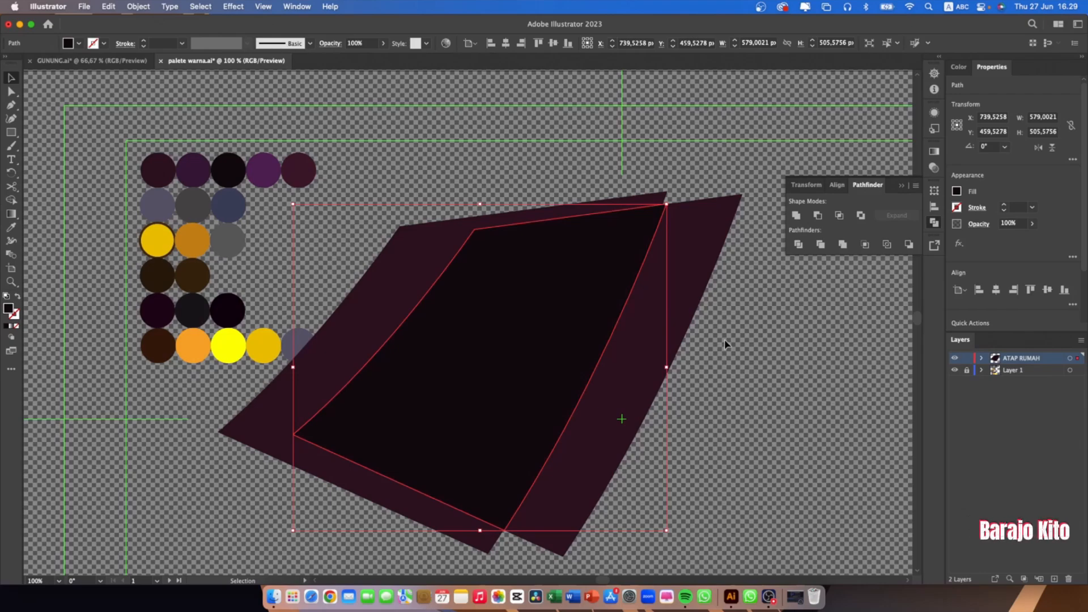
pyautogui.press('a')
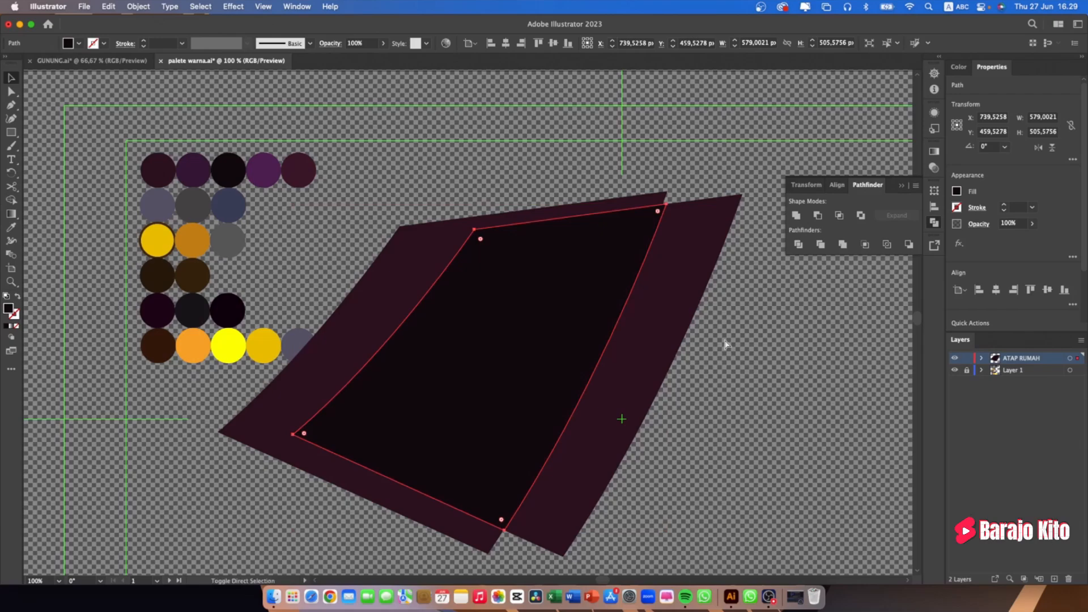
pyautogui.press('shift+super+bracketleft')
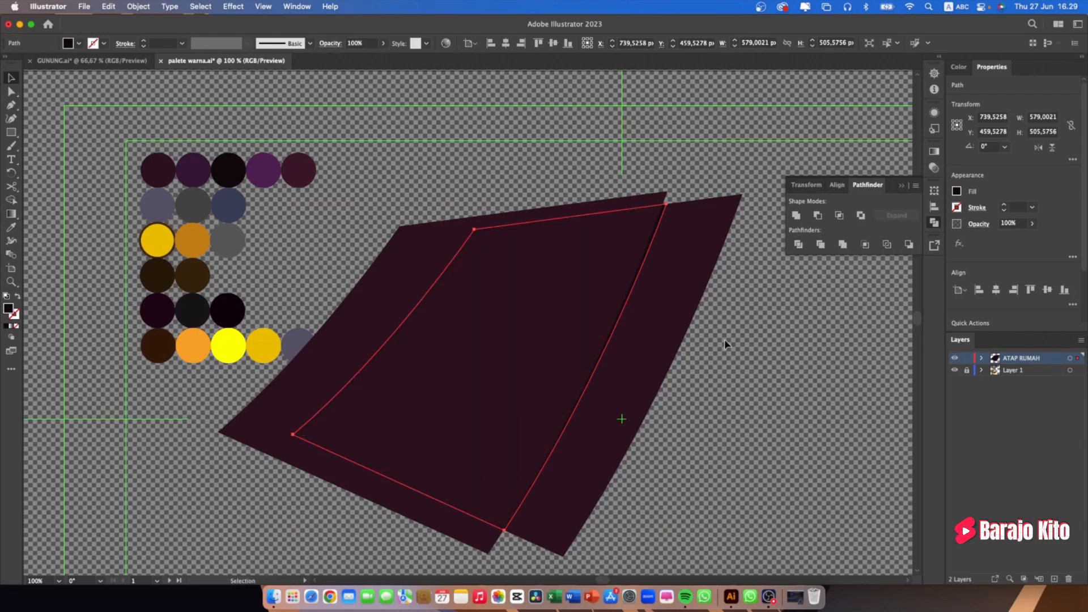
pyautogui.click(750, 331)
pyautogui.click(706, 278)
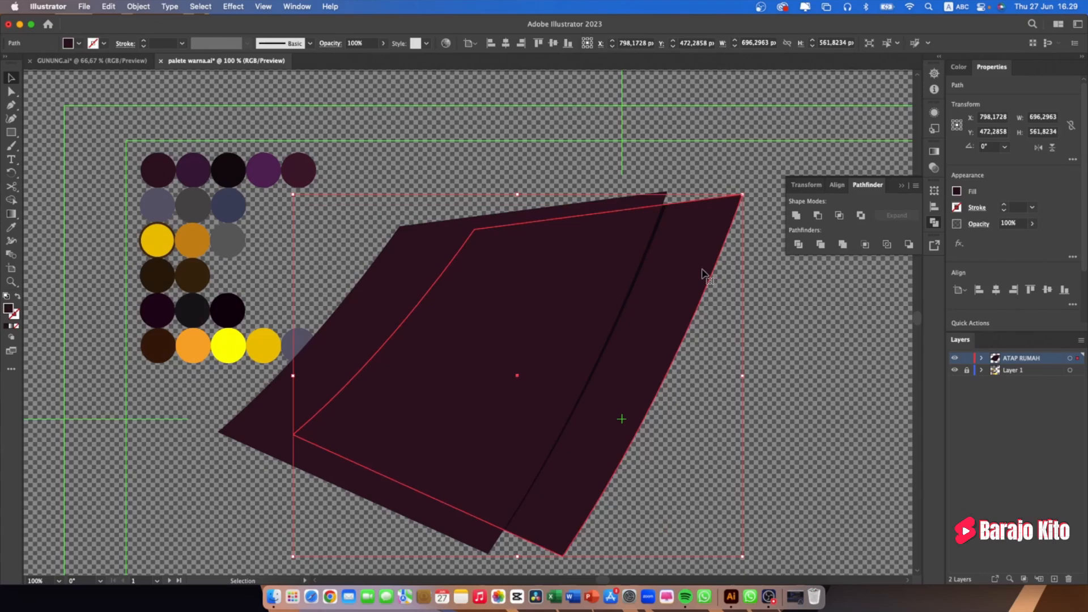
pyautogui.press('super')
pyautogui.click(817, 336)
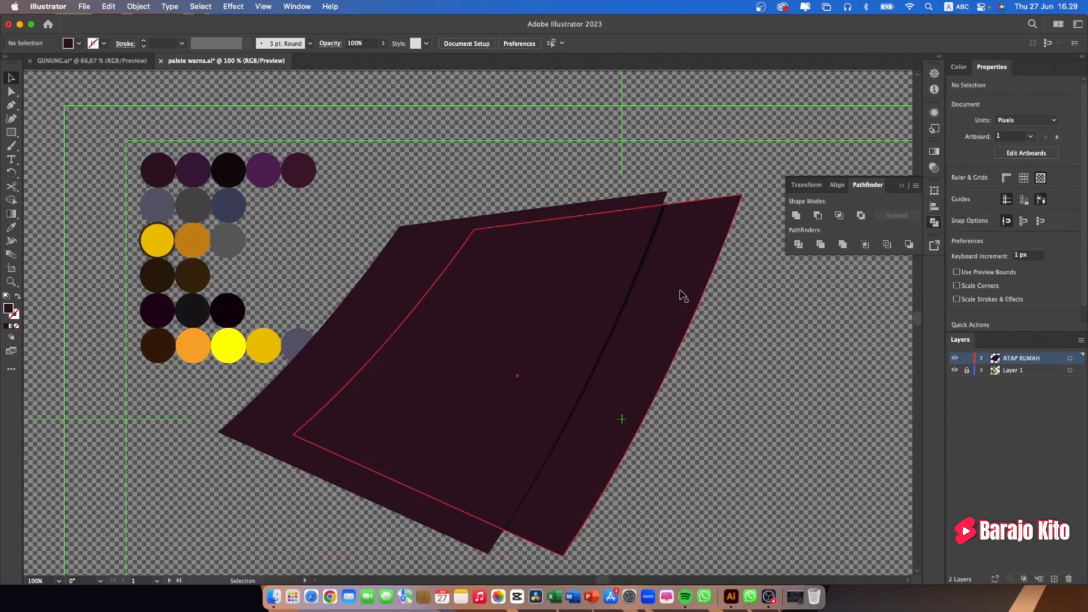
# Divide the near-black inner section and the shifted maroon duplicate with Pathfinder, and ungroup the resulting pieces
pyautogui.click(656, 241)
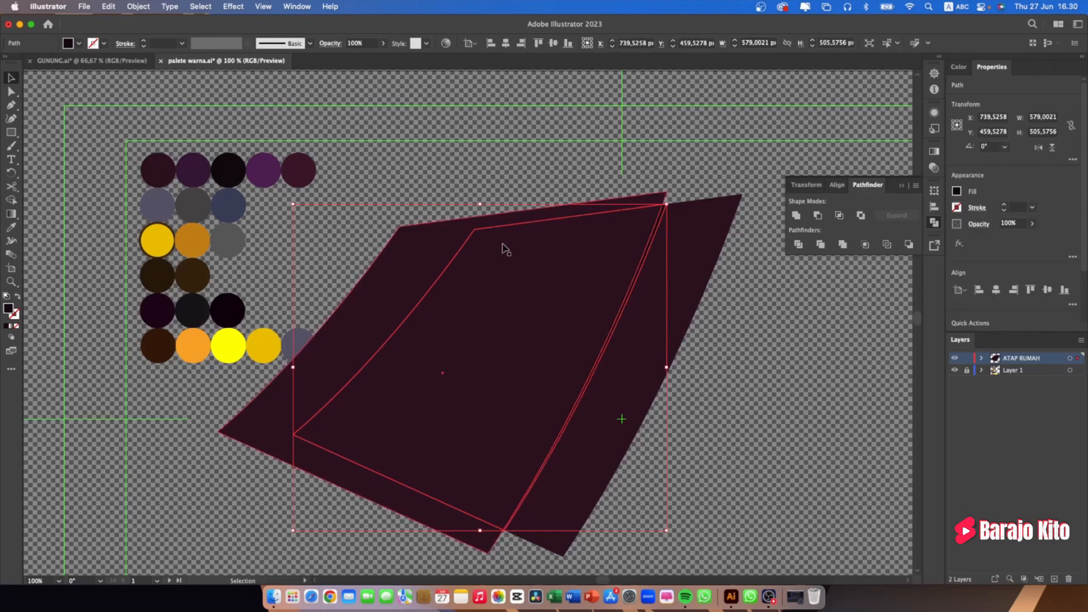
pyautogui.keyDown('shift'); pyautogui.click(412, 253); pyautogui.keyUp('shift')
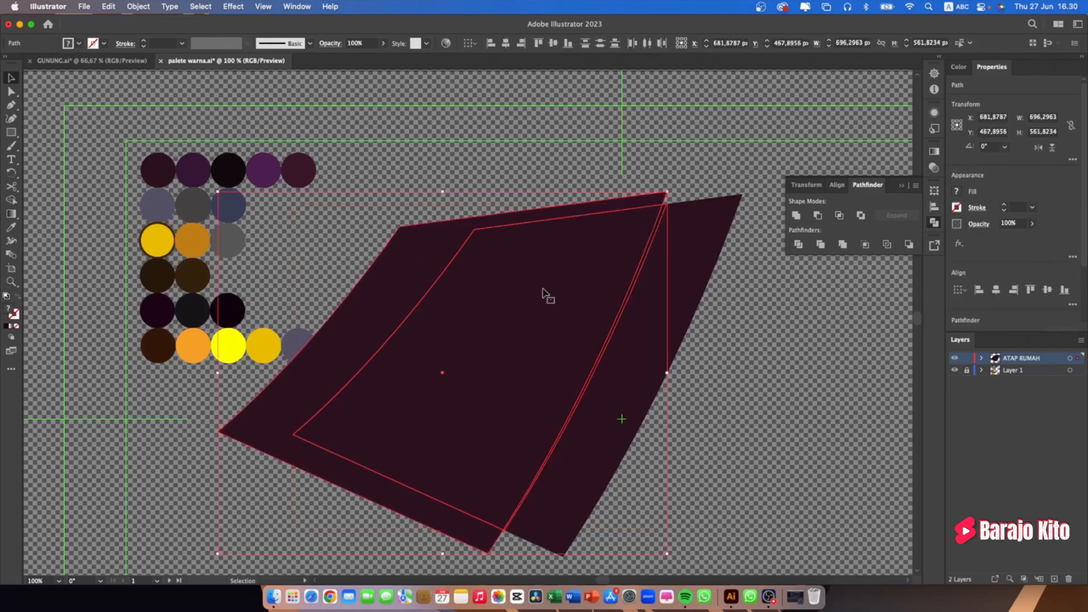
pyautogui.click(799, 246)
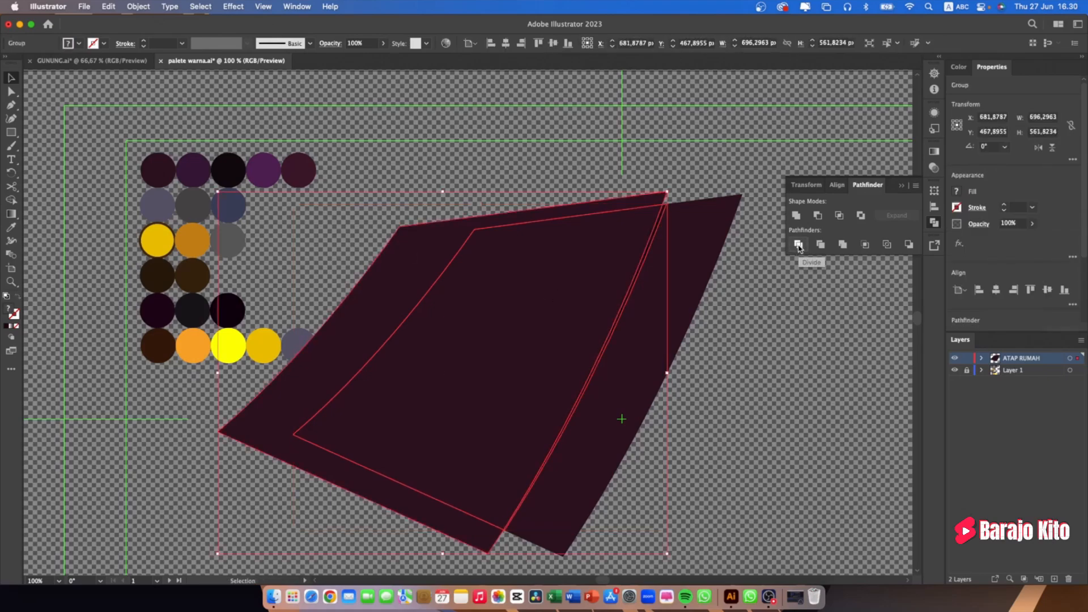
pyautogui.rightClick(616, 291)
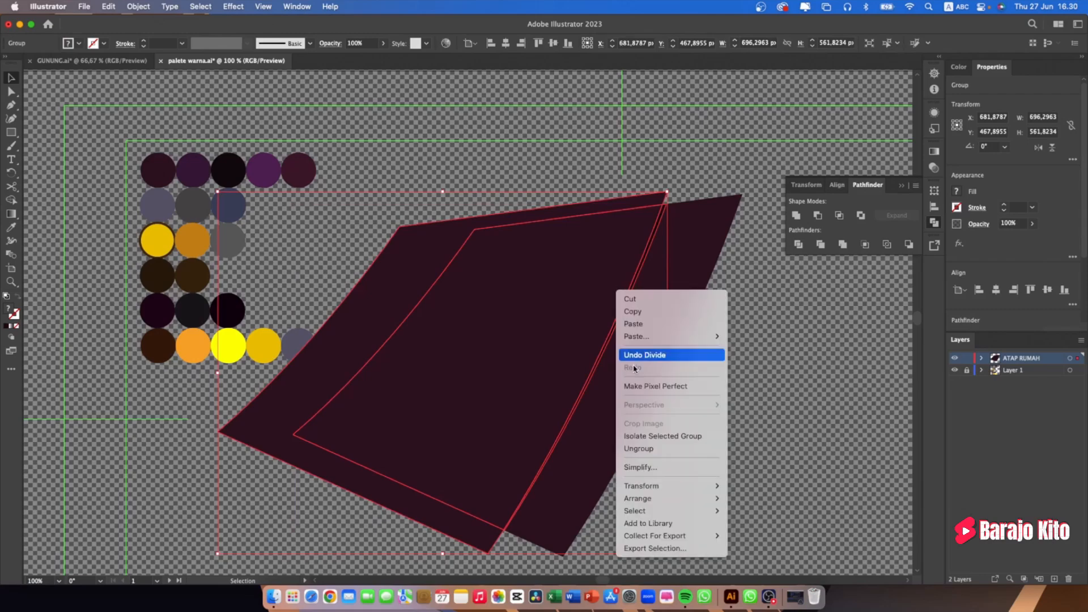
pyautogui.click(661, 449)
pyautogui.press('super+shift+a')
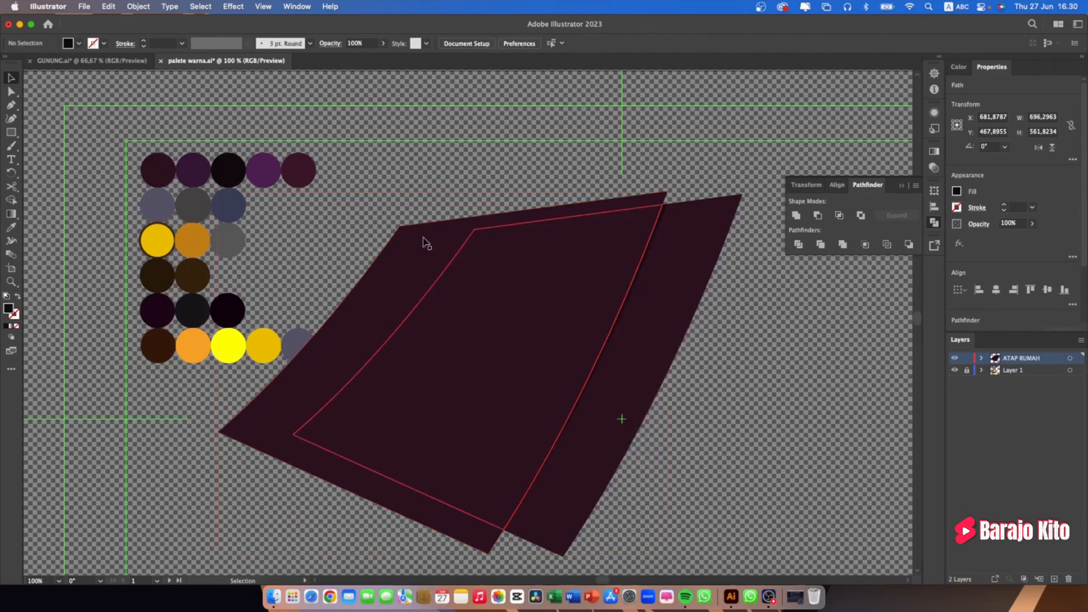
# Delete the maroon offcut outside the roof outline and the thin divided near-black strip
pyautogui.click(433, 242)
pyautogui.press('Delete')
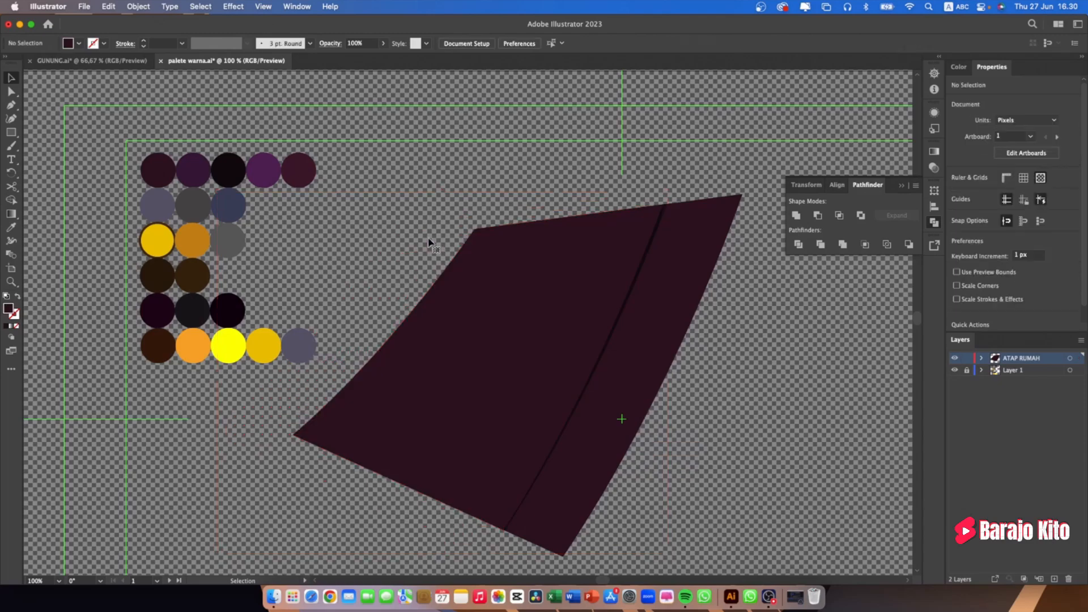
pyautogui.click(641, 276)
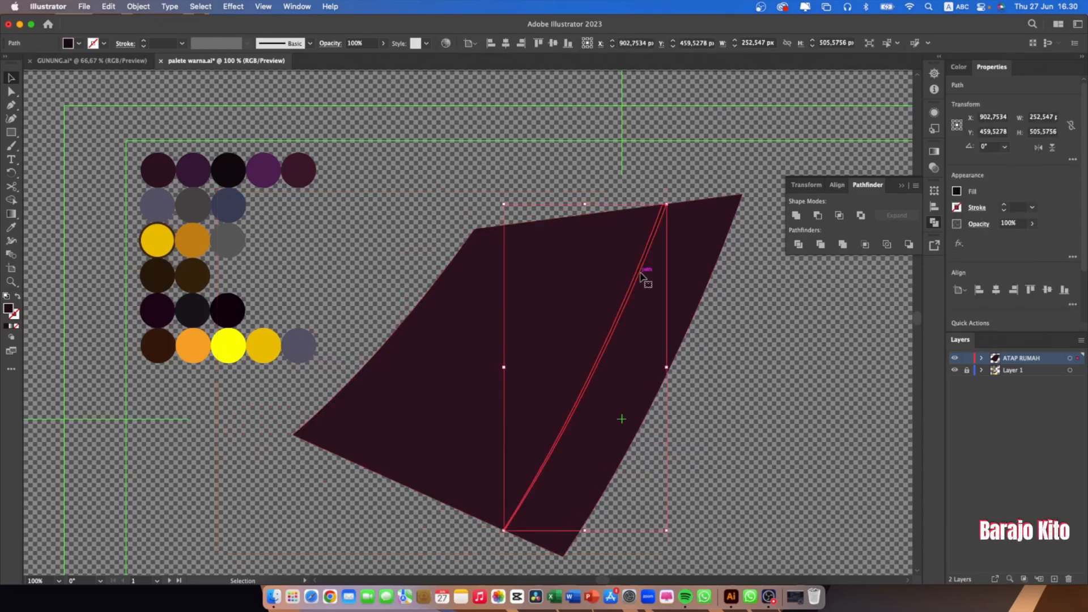
pyautogui.moveTo(641, 276); pyautogui.dragTo(738, 336)
pyautogui.press('Delete')
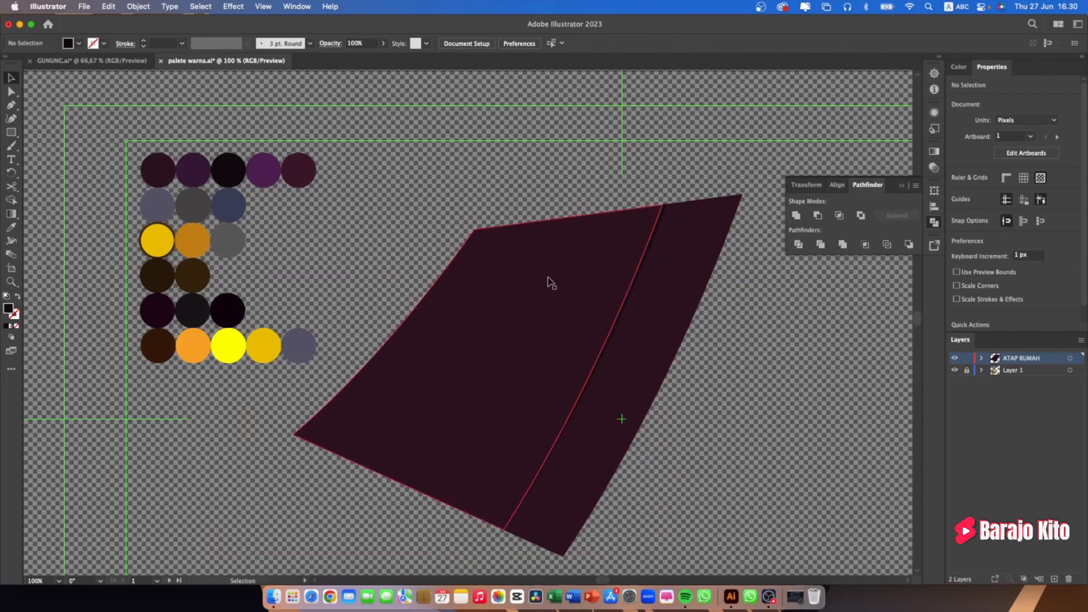
# Try moving the inner maroon section left off the near-black section beneath it
pyautogui.moveTo(549, 280); pyautogui.dragTo(504, 299)
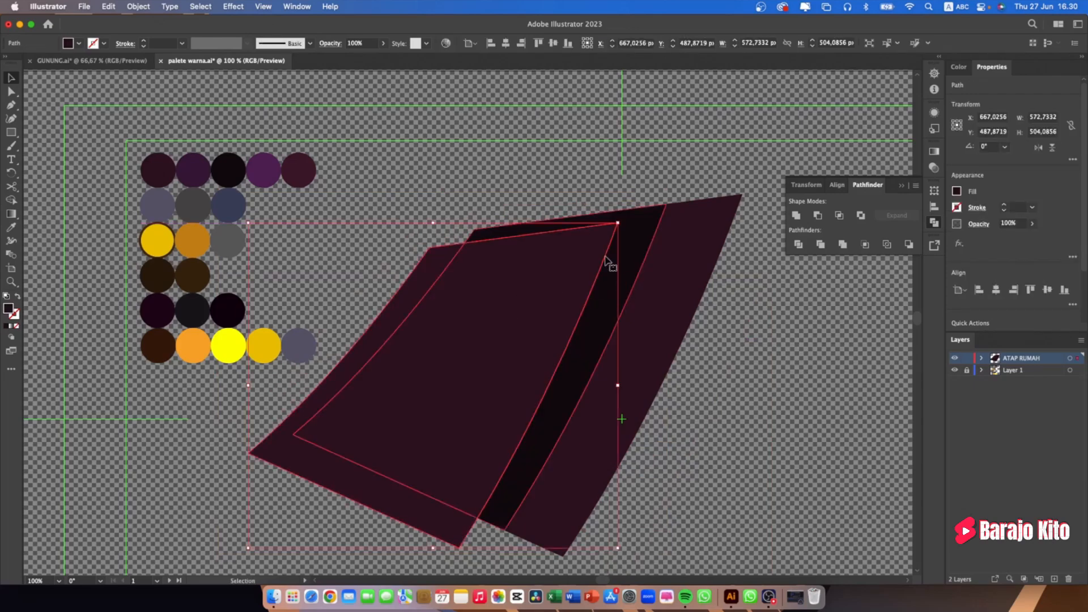
pyautogui.press('super+z')
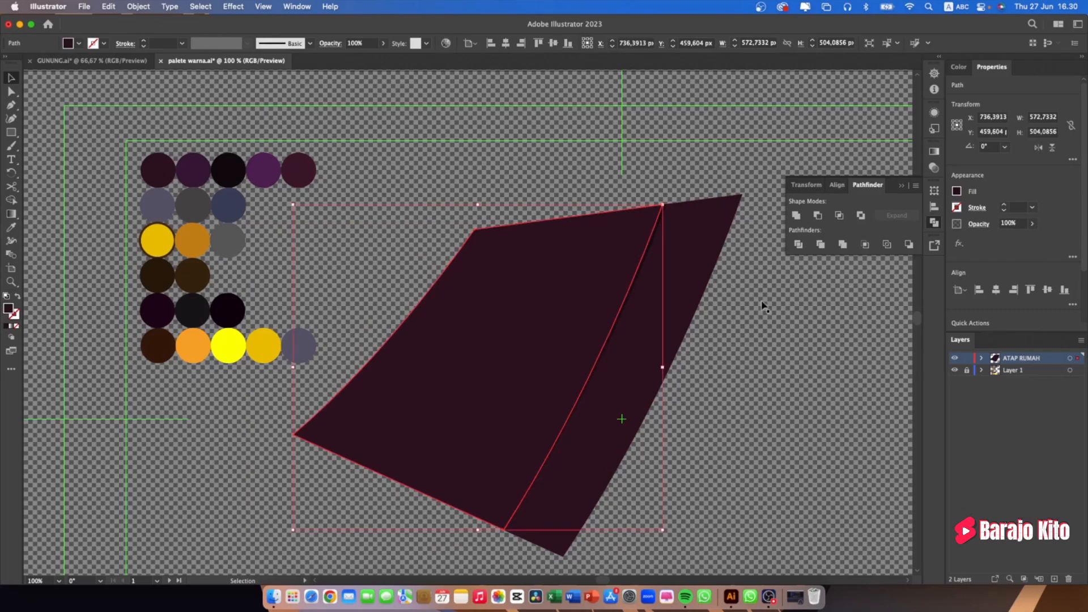
pyautogui.click(766, 307)
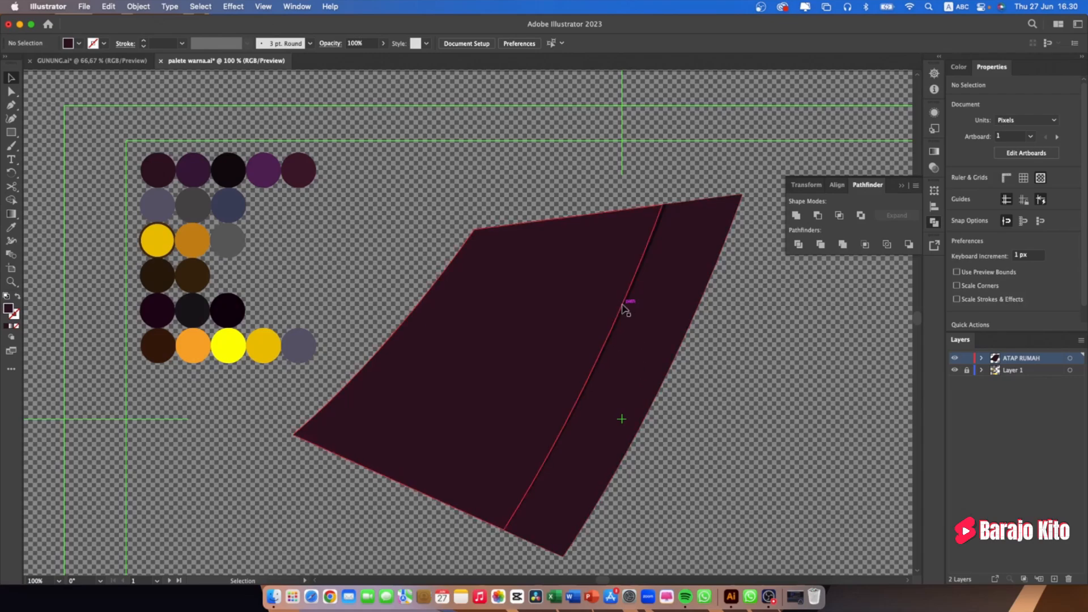
# Duplicate the full maroon roof panel at the front and move the duplicate left to about X 586, Y 453 px
pyautogui.click(602, 294)
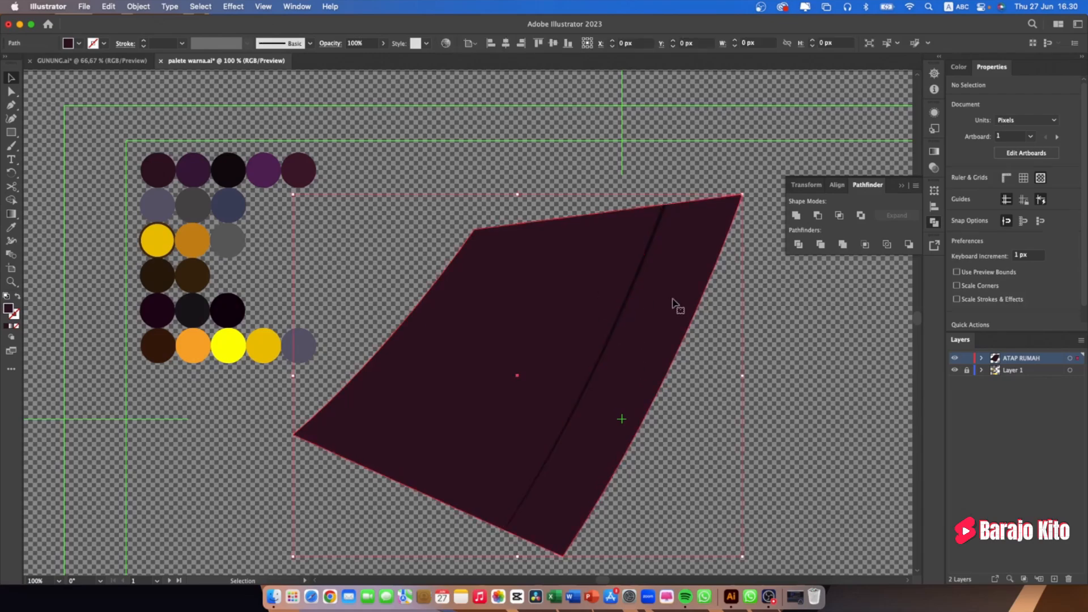
pyautogui.press('a')
pyautogui.press('super')
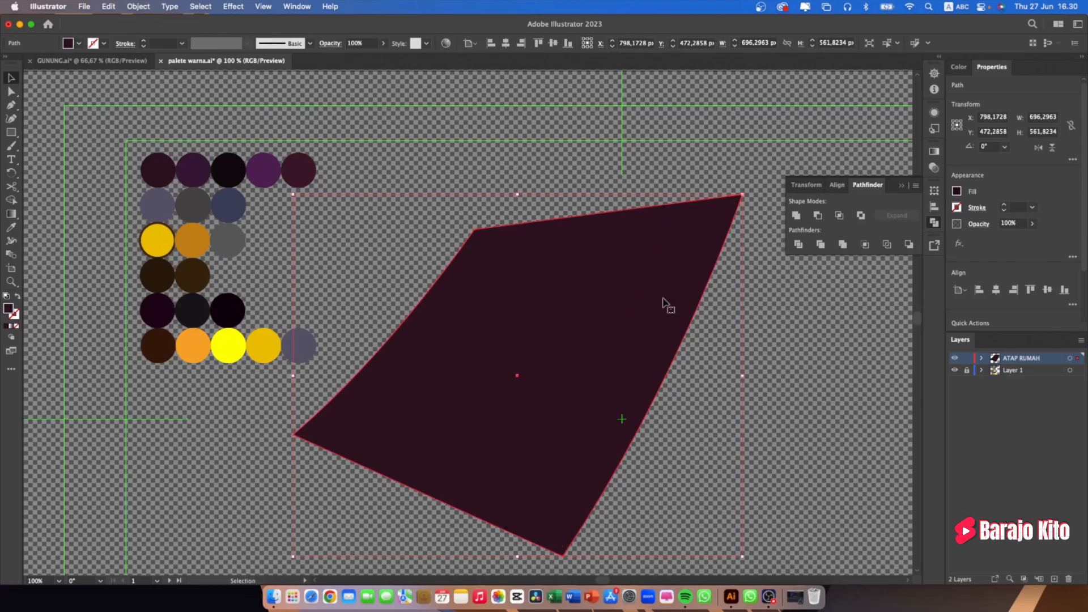
pyautogui.moveTo(664, 303); pyautogui.dragTo(535, 290)
# Recolor the shifted panel duplicate with the near-black swatch from the palette's first row using the Eyedropper
pyautogui.press('i')
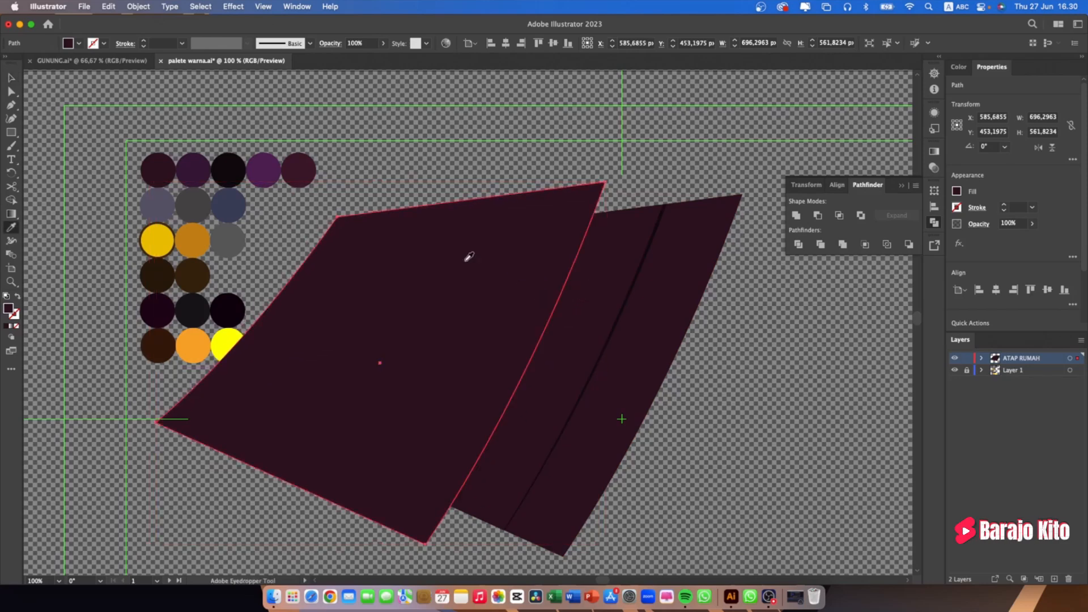
pyautogui.click(229, 169)
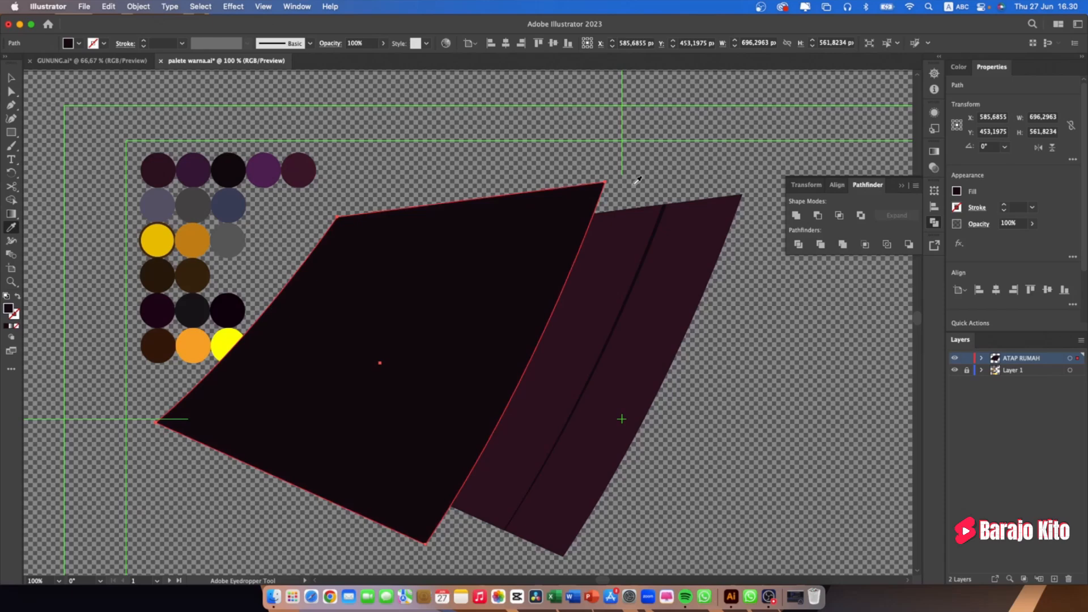
pyautogui.press('v')
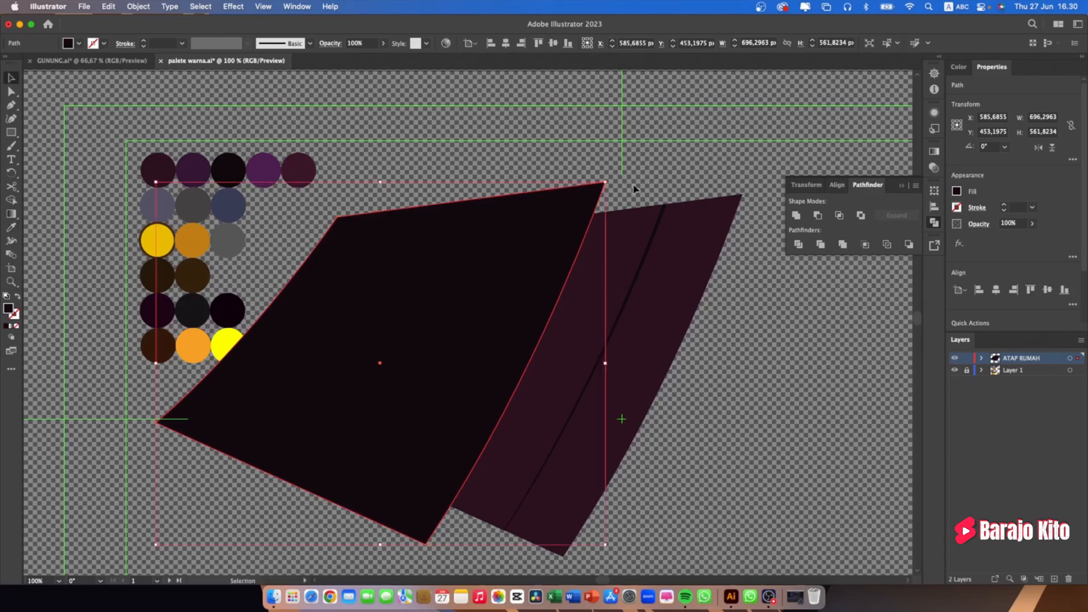
pyautogui.click(705, 360)
# Rotate the near-black duplicate slightly clockwise and shift it a little up and left over the roof panel
pyautogui.click(547, 285)
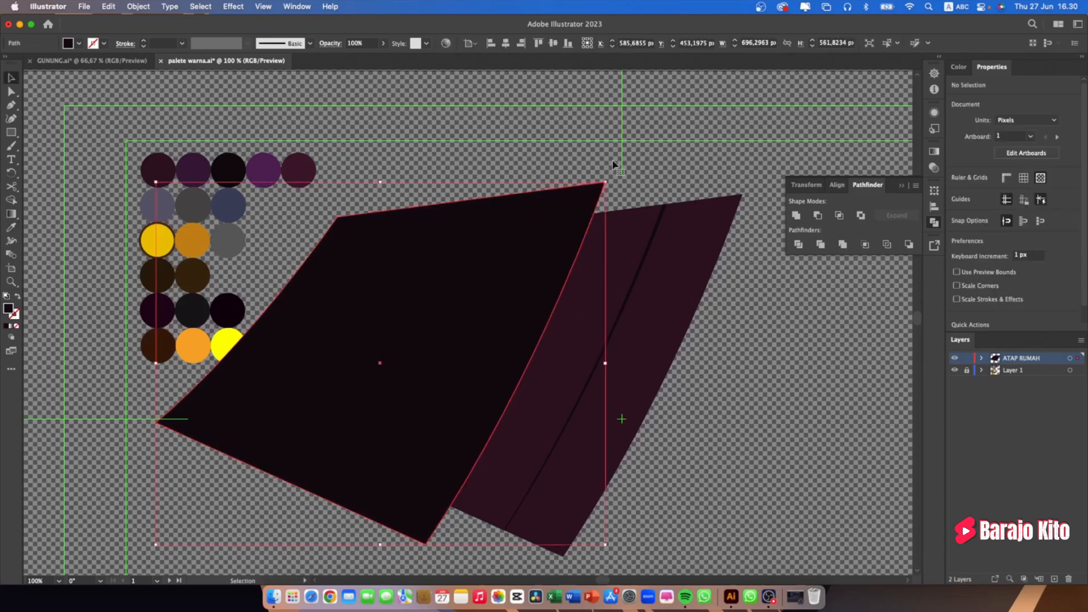
pyautogui.moveTo(611, 178); pyautogui.dragTo(614, 184)
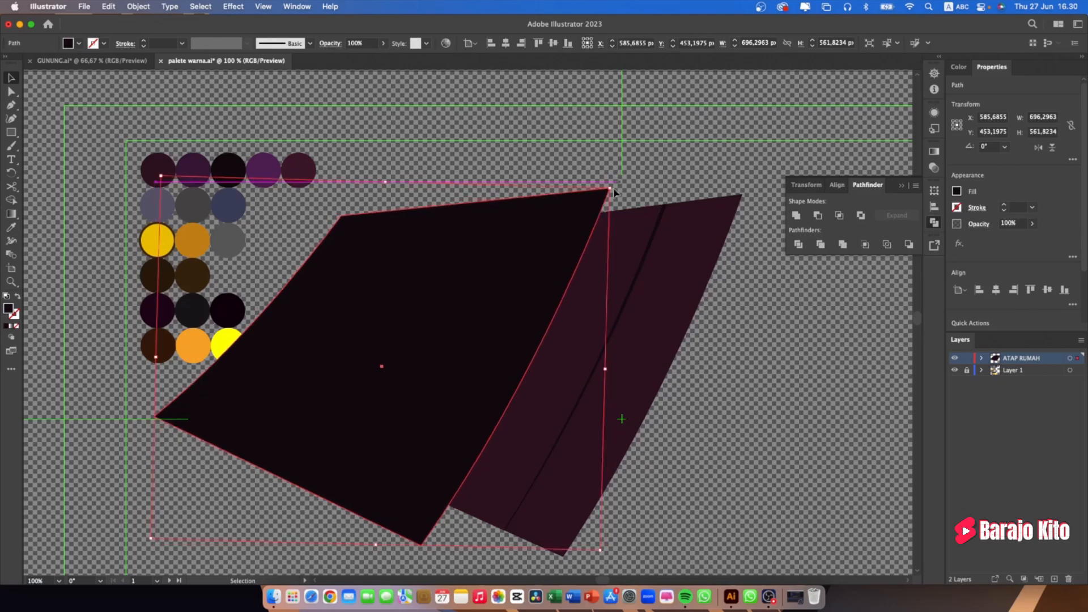
pyautogui.moveTo(505, 299); pyautogui.dragTo(505, 299)
pyautogui.click(745, 352)
# Try bringing the inner maroon section in front of the tilted near-black panel
pyautogui.click(626, 275)
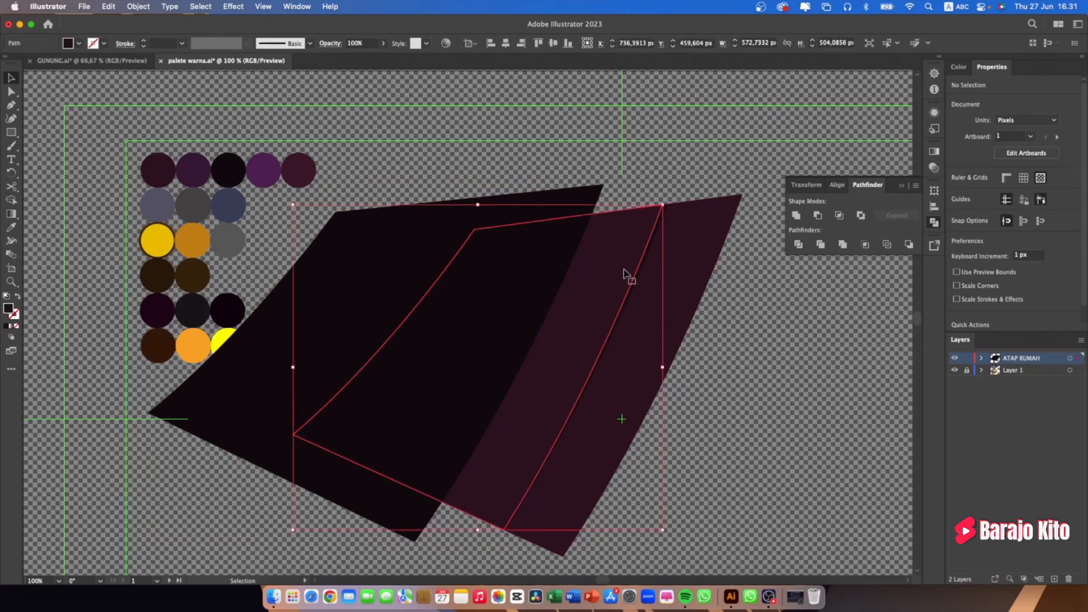
pyautogui.press('super+shift+bracketright')
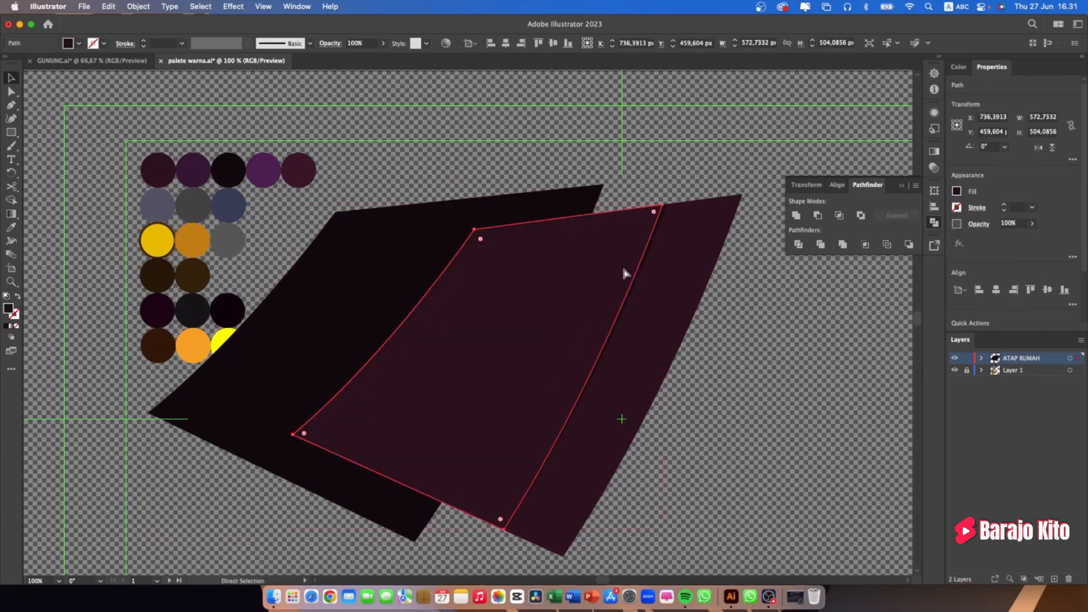
pyautogui.press('super+z')
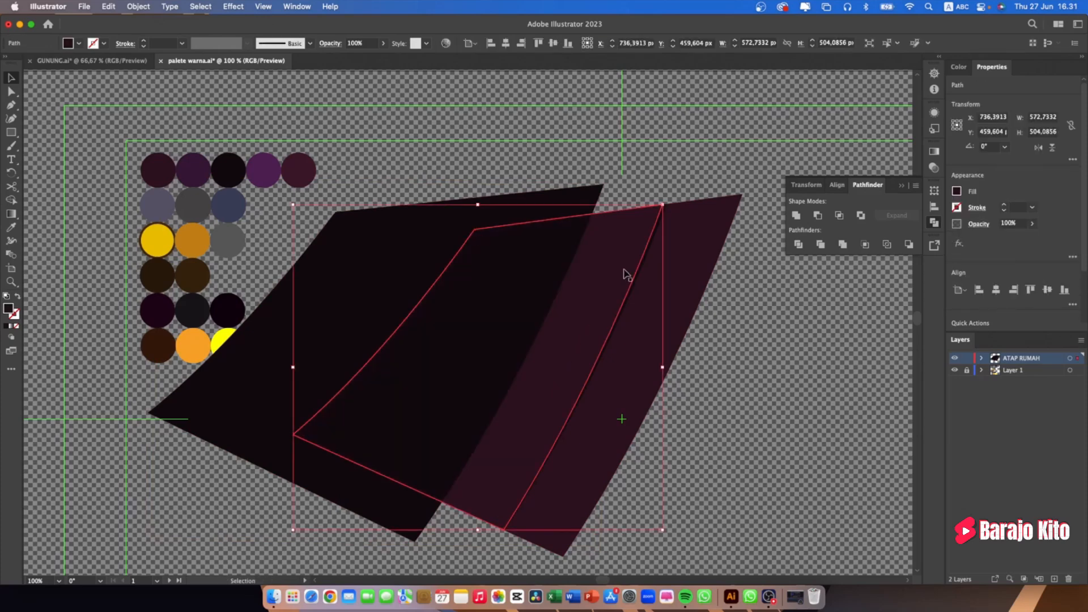
pyautogui.click(636, 280)
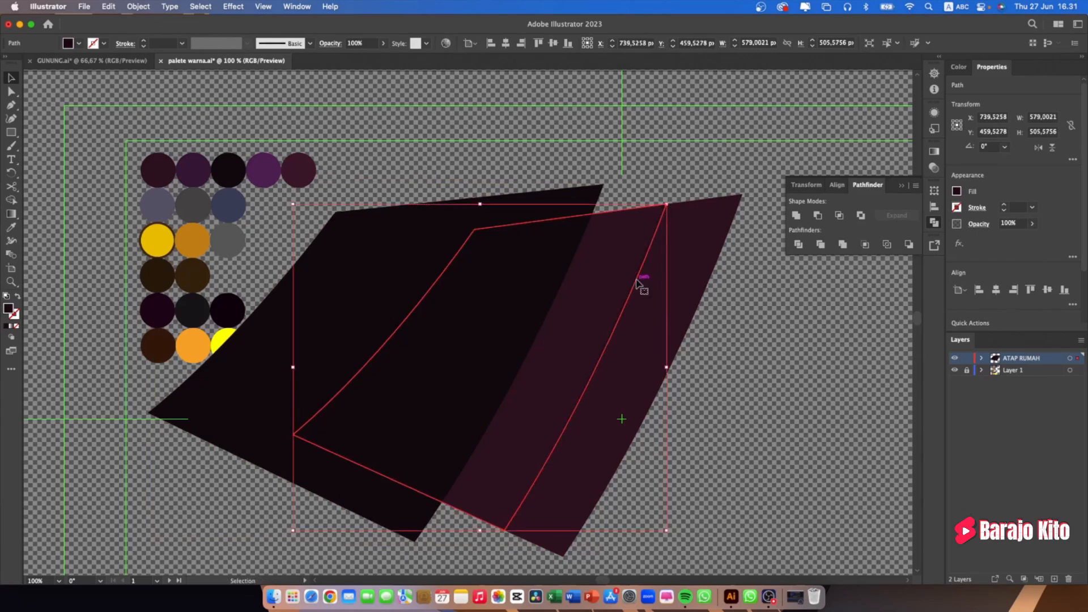
pyautogui.click(701, 288)
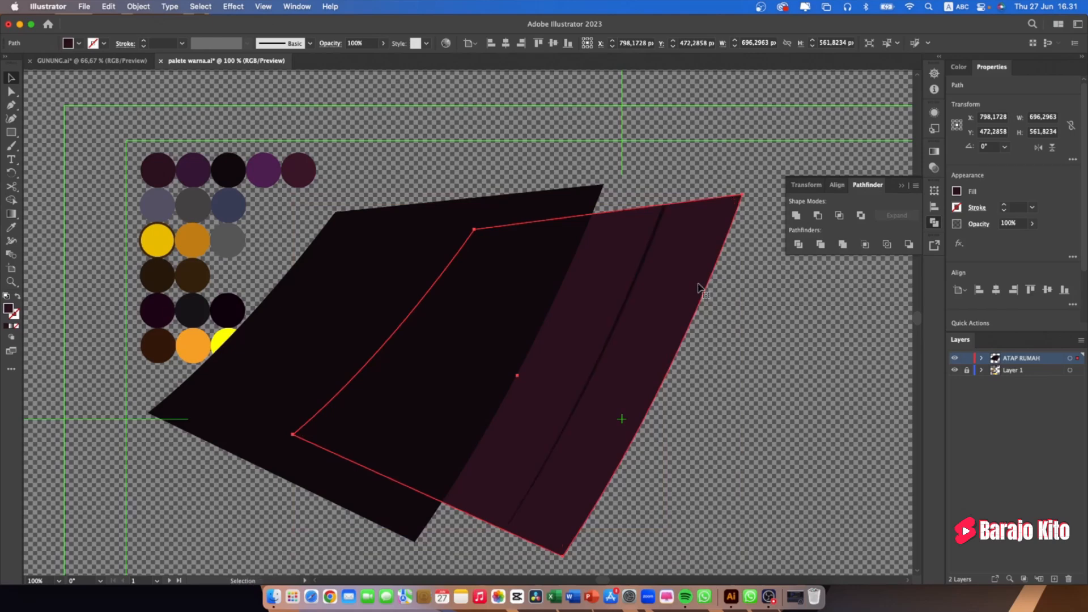
pyautogui.click(756, 356)
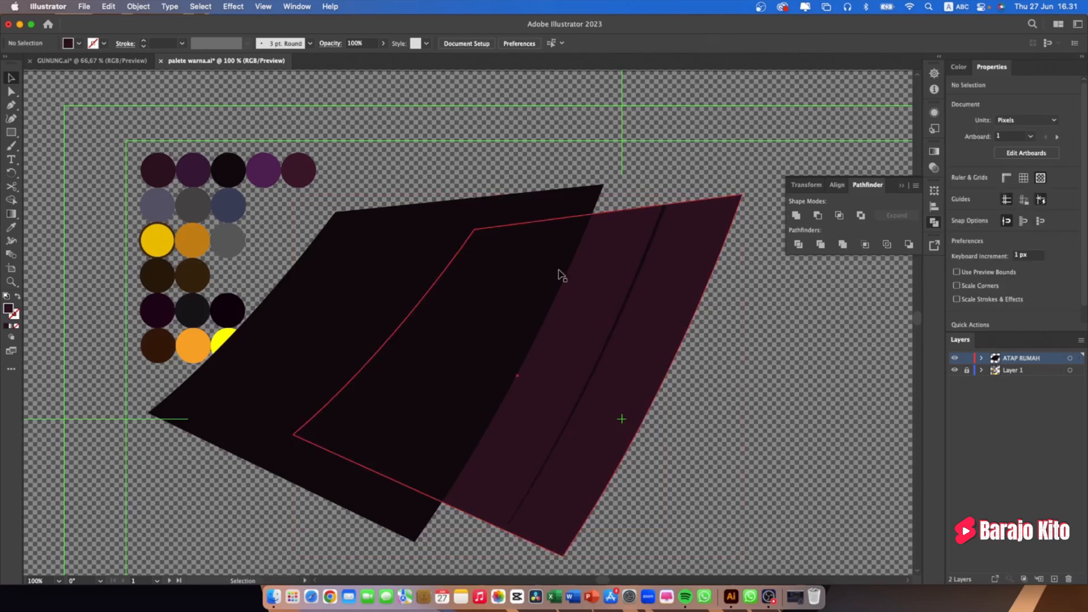
# Divide the inner maroon section against the tilted near-black panel with the Pathfinder and ungroup the resulting pieces
pyautogui.click(584, 280)
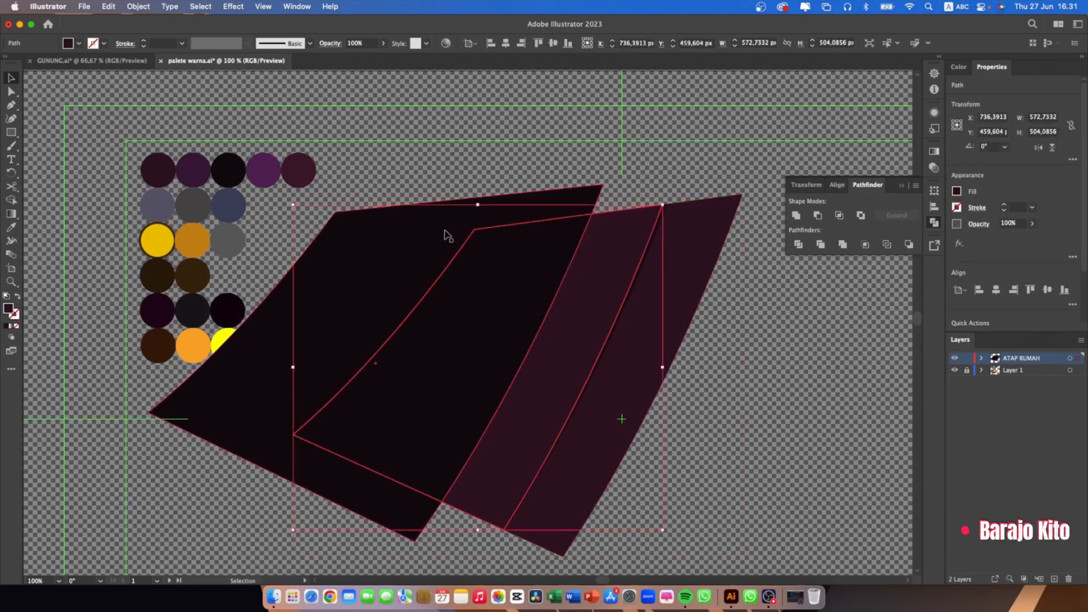
pyautogui.click(505, 290)
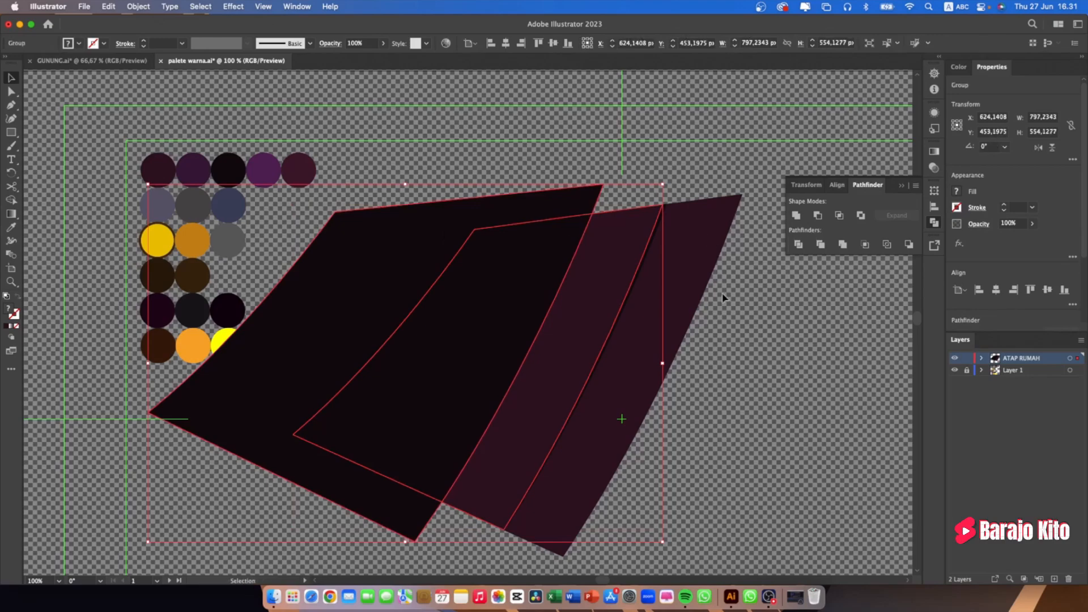
pyautogui.rightClick(505, 289)
pyautogui.click(530, 448)
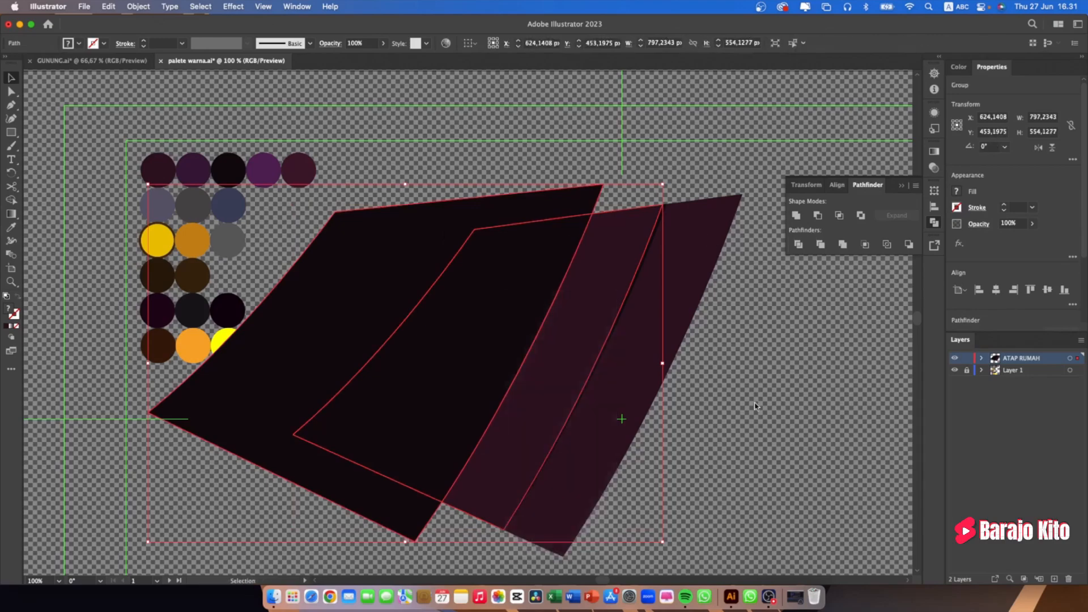
pyautogui.press('super+shift+a')
# Delete the near-black offcut extending beyond the roof and the divided maroon strip beside the near-black section
pyautogui.click(550, 205)
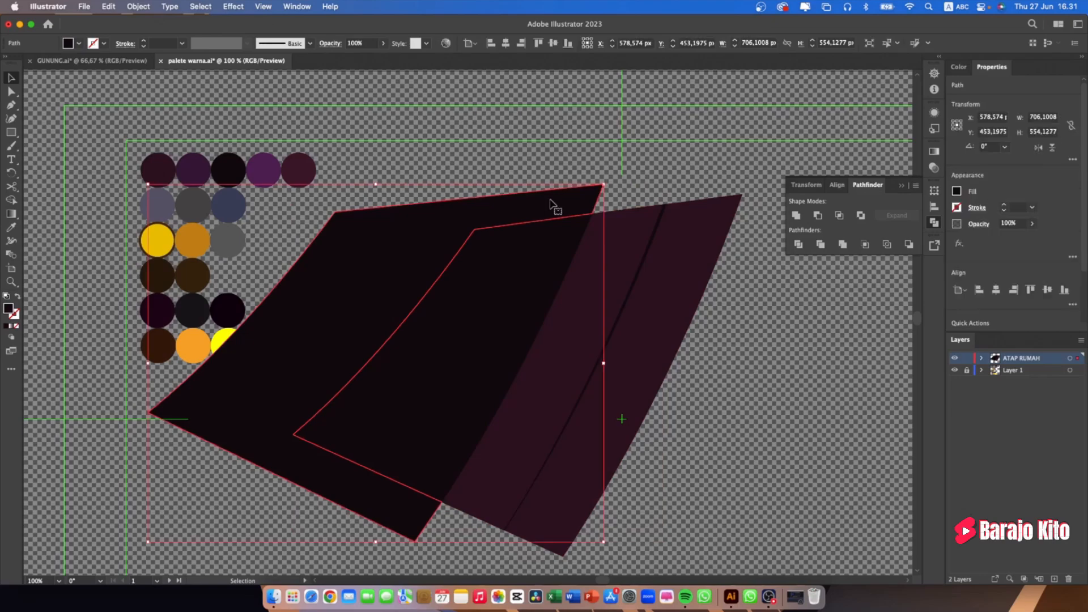
pyautogui.press('Delete')
pyautogui.doubleClick(593, 271)
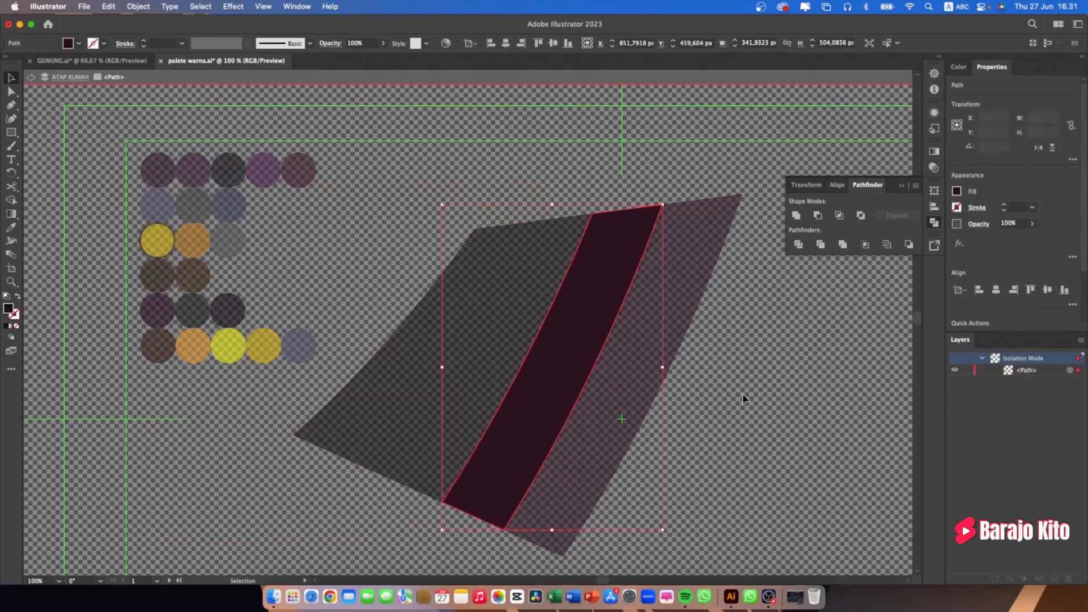
pyautogui.click(31, 78)
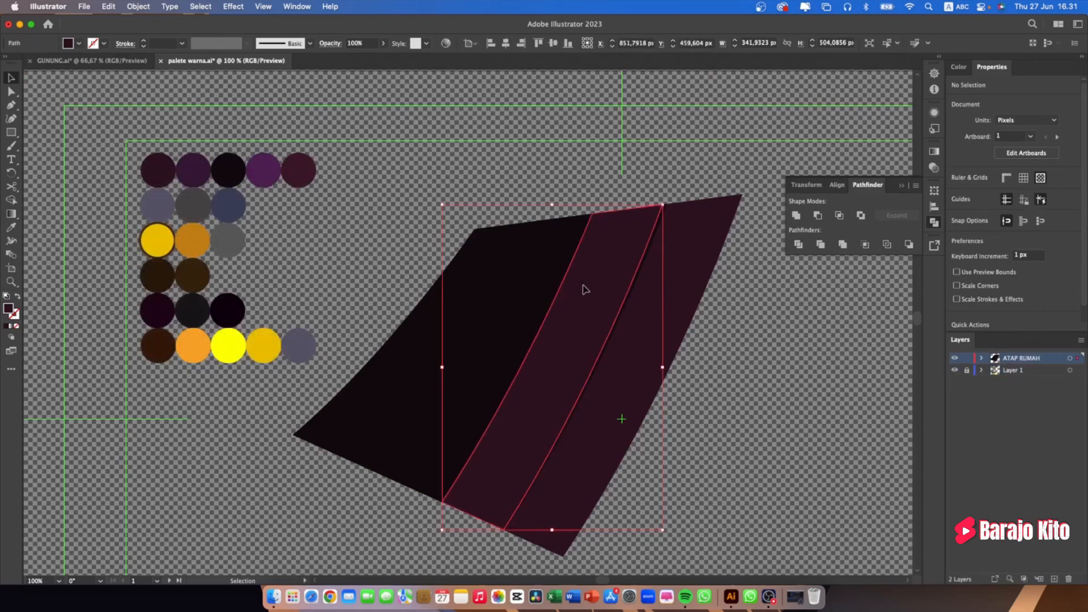
pyautogui.moveTo(583, 286); pyautogui.dragTo(783, 360)
pyautogui.press('Delete')
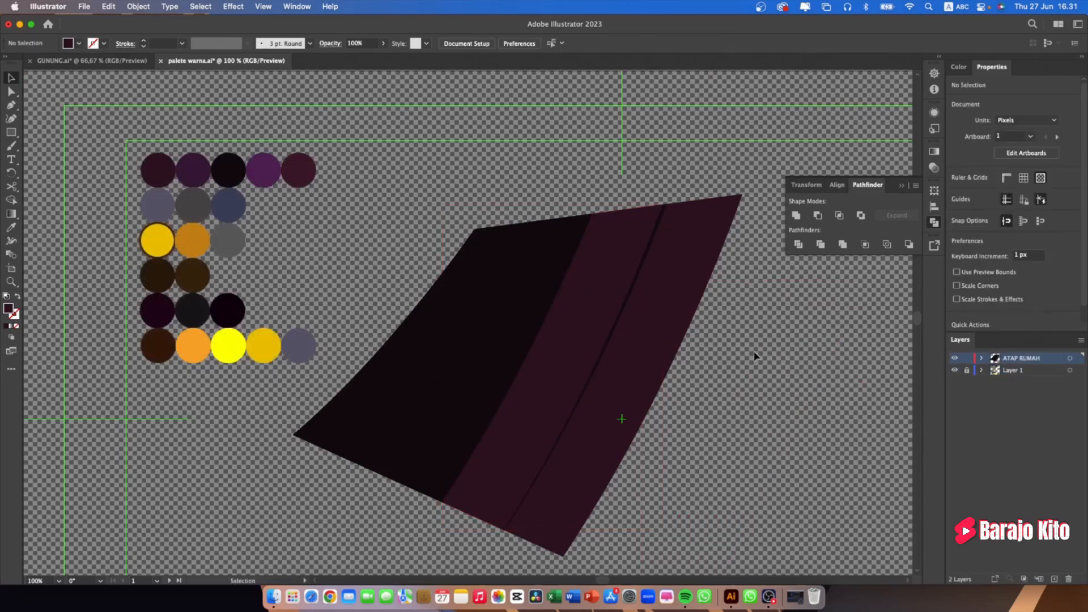
# Duplicate the full maroon roof panel at the front and move the duplicate up and left to about X 580, Y 435 px
pyautogui.click(667, 333)
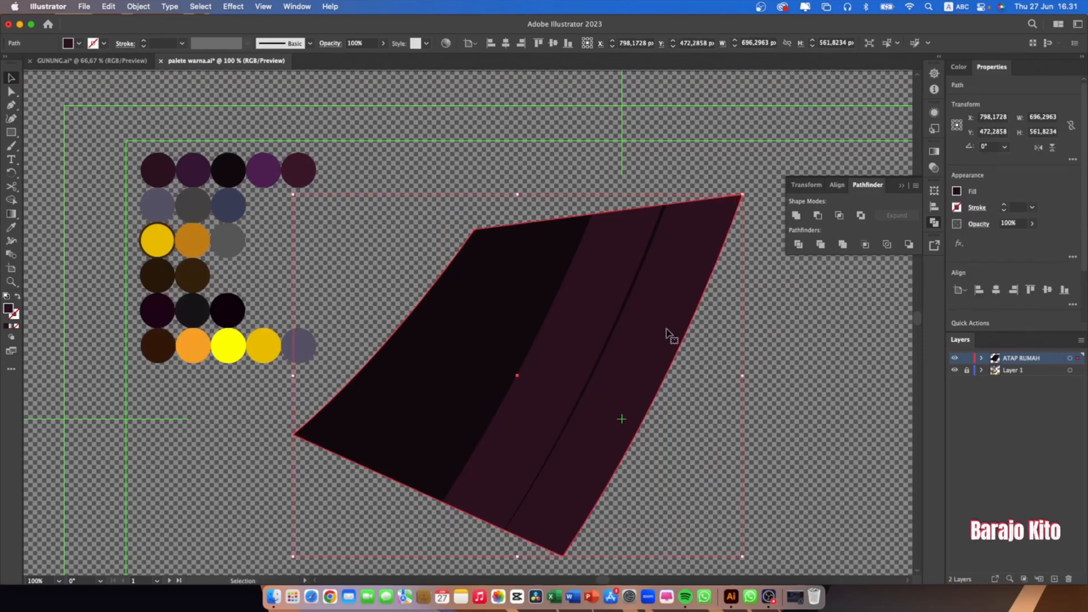
pyautogui.press('super+shift+bracketright')
pyautogui.moveTo(658, 318); pyautogui.dragTo(513, 291)
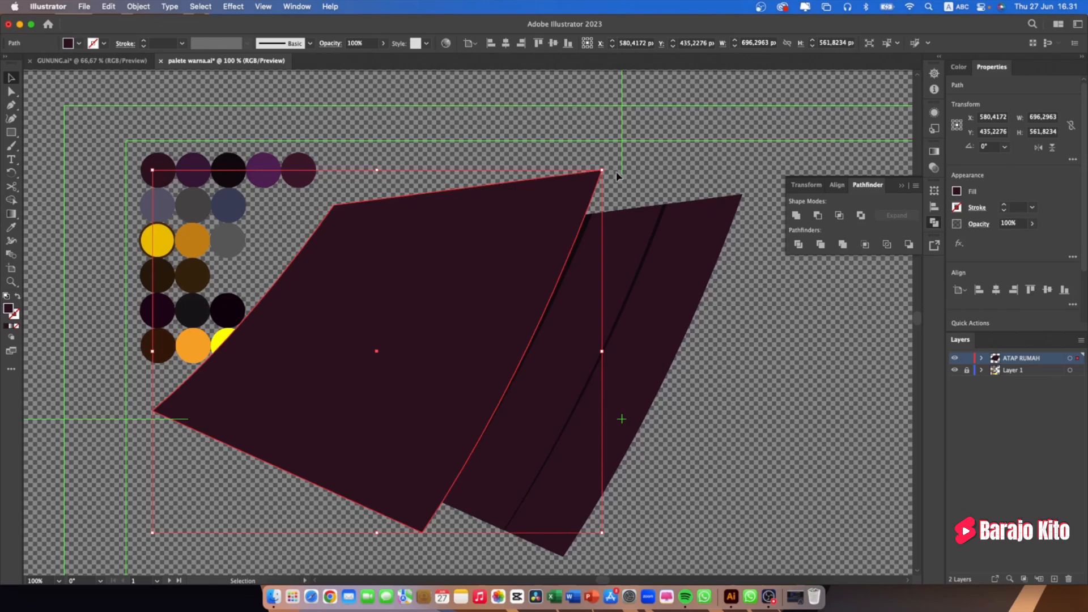
# Rotate the maroon duplicate slightly clockwise and adjust it to about X 584, Y 432 px, leaving a thin near-black line along its edge
pyautogui.click(617, 177)
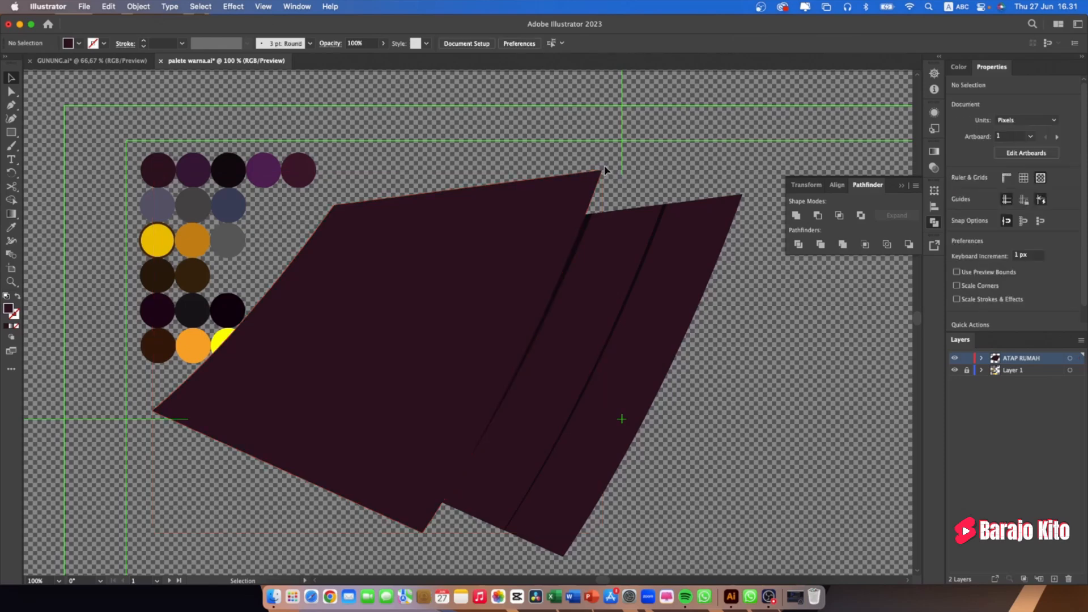
pyautogui.click(575, 201)
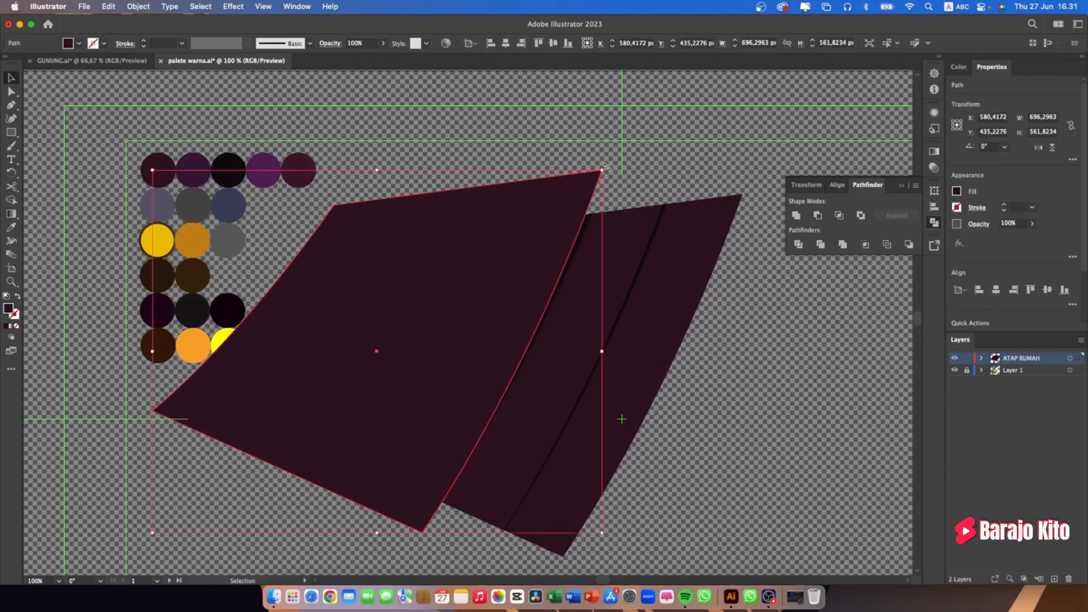
pyautogui.moveTo(605, 166); pyautogui.dragTo(637, 165)
pyautogui.moveTo(557, 249); pyautogui.dragTo(556, 243)
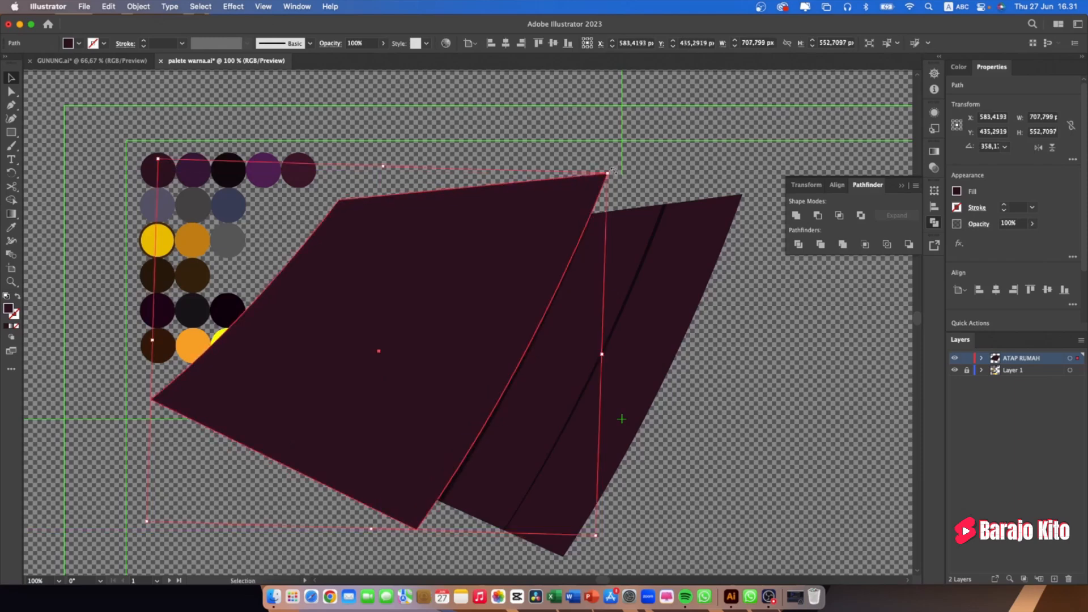
pyautogui.moveTo(610, 168); pyautogui.dragTo(613, 166)
pyautogui.moveTo(614, 167); pyautogui.dragTo(613, 164)
pyautogui.click(764, 360)
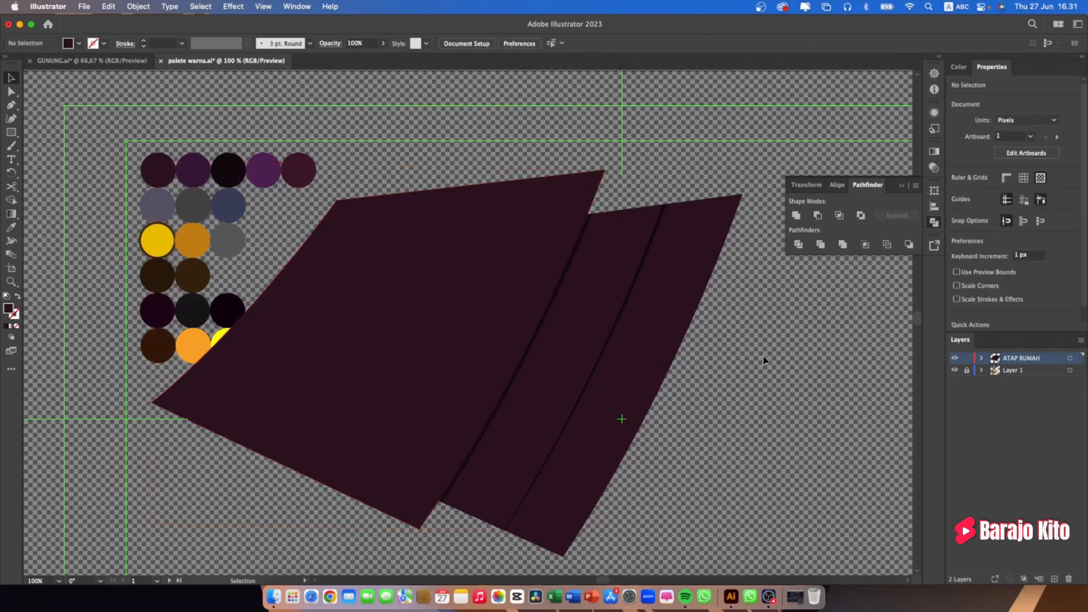
pyautogui.click(501, 274)
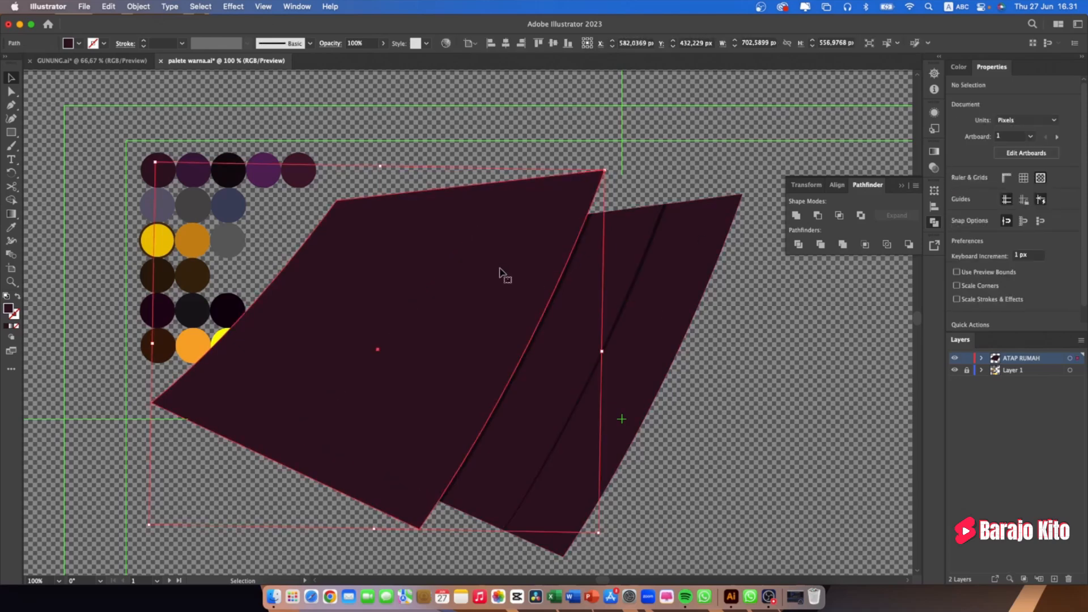
pyautogui.click(754, 348)
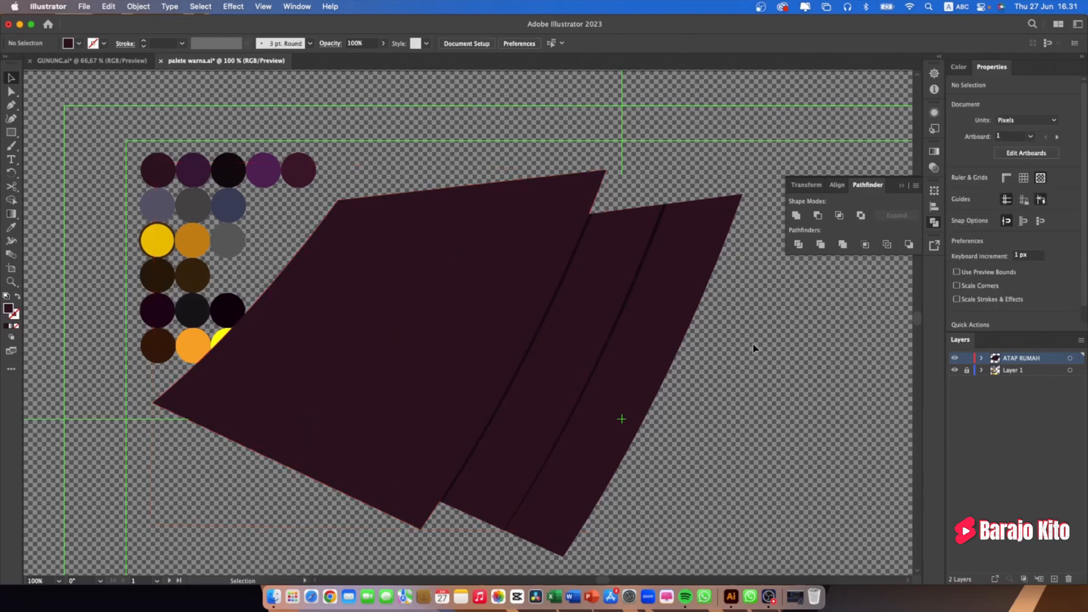
# Try sending the inner maroon section, the wider near-black section and the full roof panel backward one at a time
pyautogui.click(554, 305)
pyautogui.press('super+shift+b')
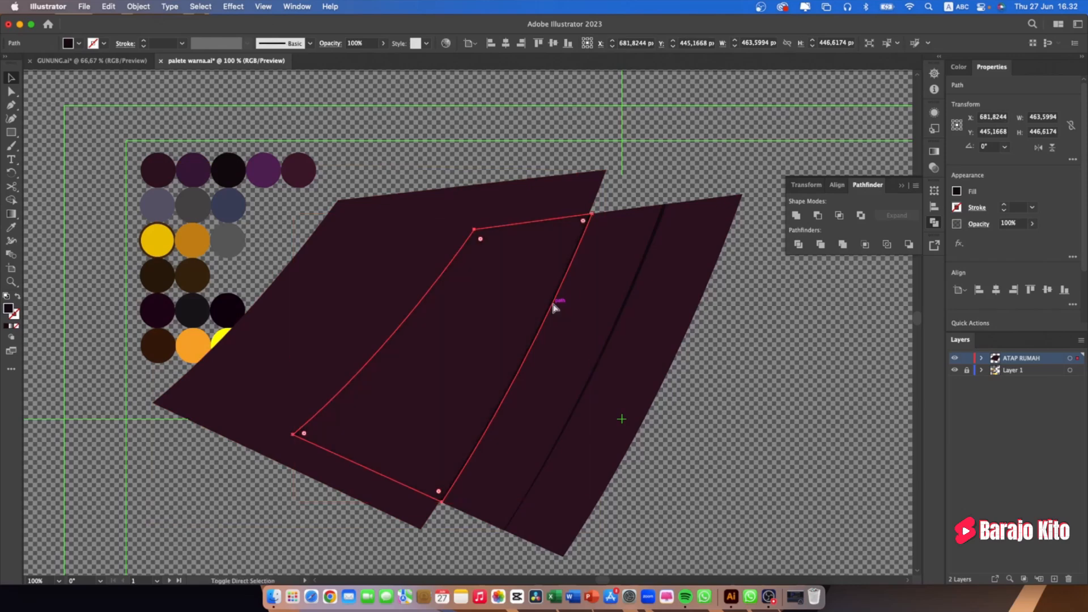
pyautogui.press('super+shift+b')
pyautogui.keyDown('super'); pyautogui.click(611, 280); pyautogui.keyUp('super')
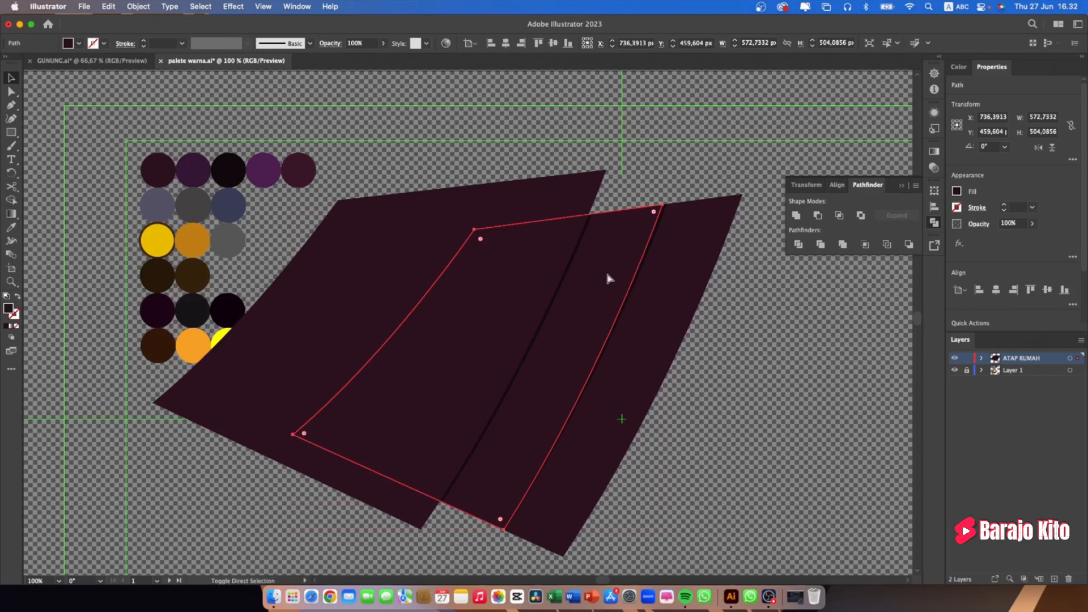
pyautogui.press('super+bracketleft')
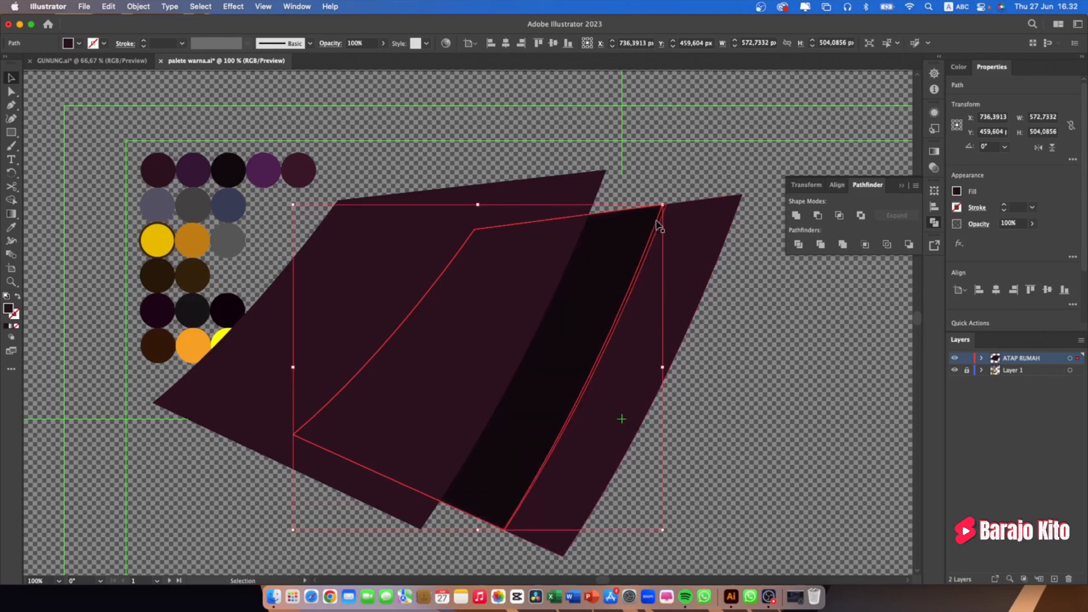
pyautogui.click(658, 225)
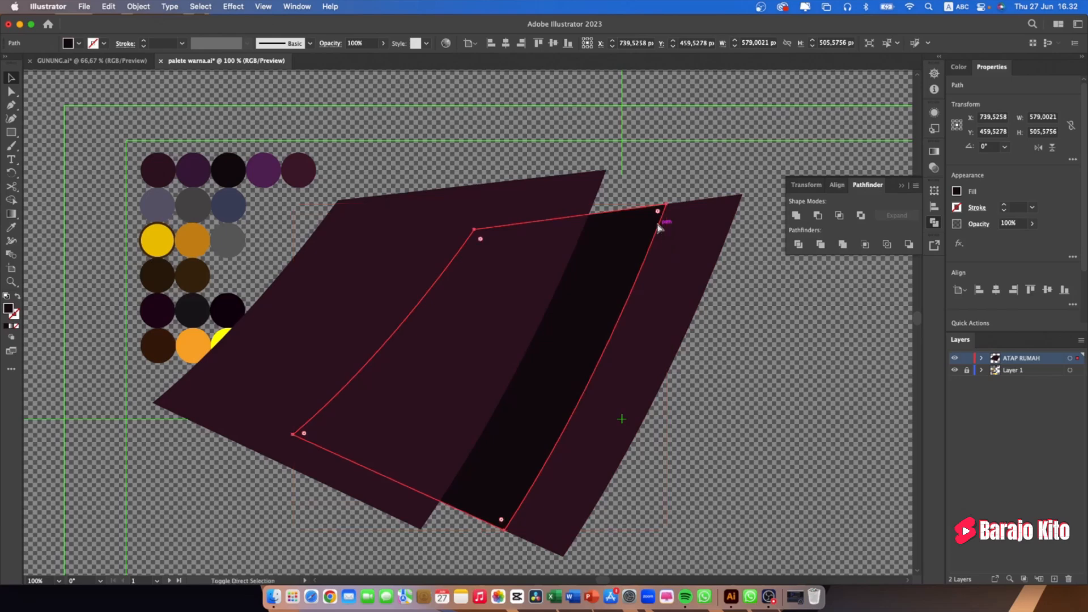
pyautogui.press('super+bracketleft')
pyautogui.click(704, 254)
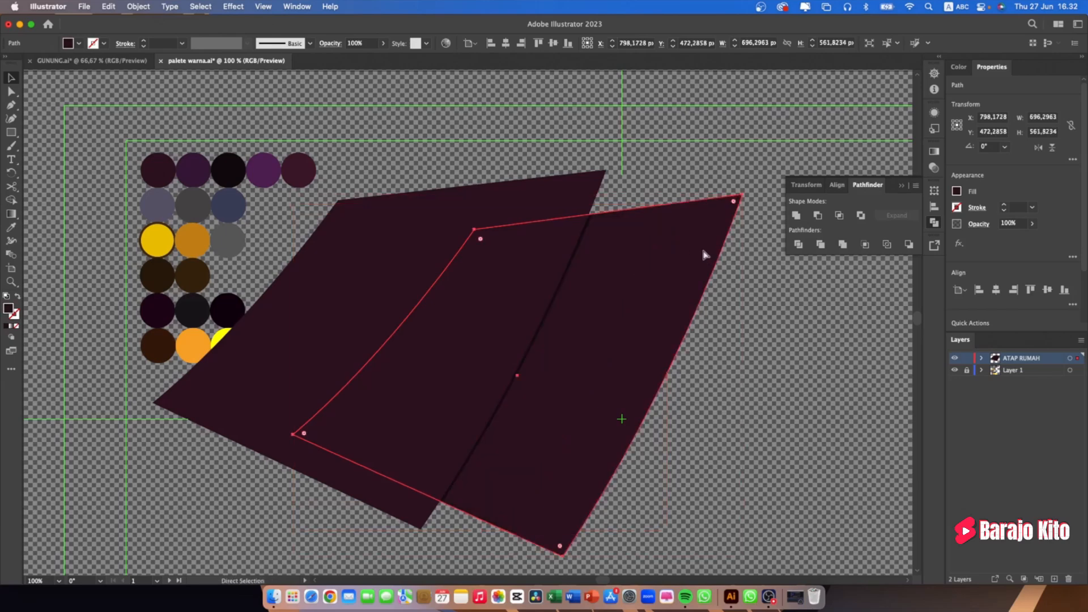
pyautogui.press('super+bracketleft')
pyautogui.click(675, 159)
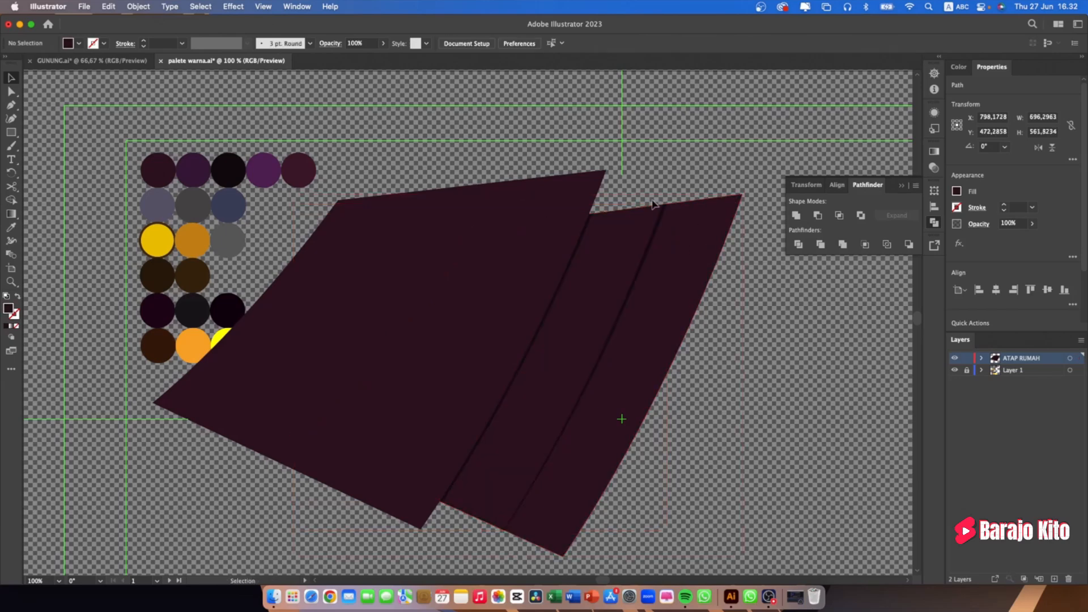
# Divide the near-black section against the tilted maroon duplicate with the Pathfinder and ungroup the resulting pieces
pyautogui.click(587, 239)
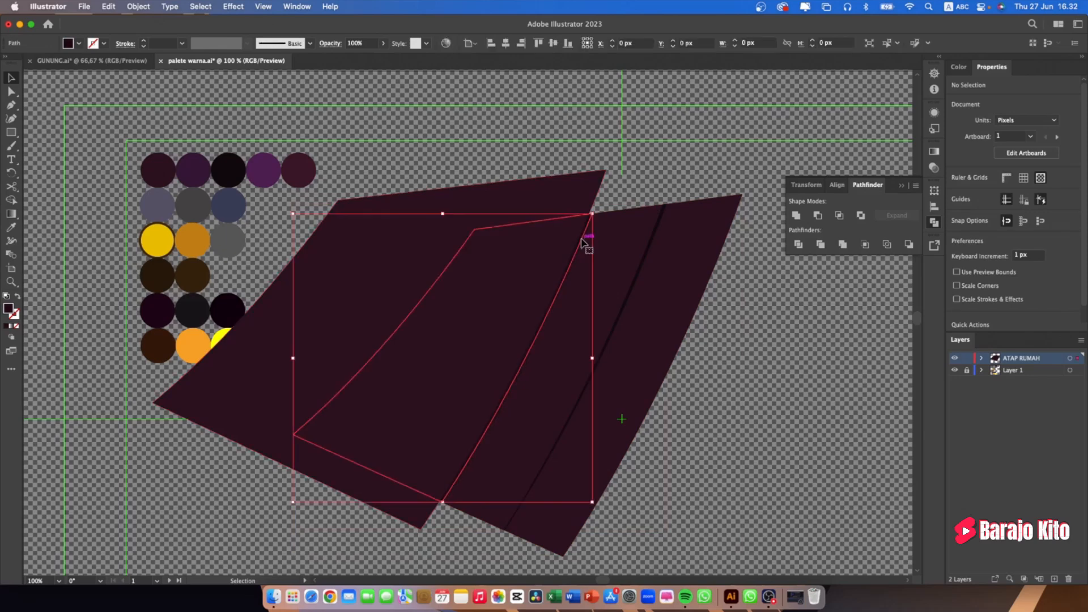
pyautogui.keyDown('shift'); pyautogui.click(547, 206); pyautogui.keyUp('shift')
pyautogui.click(800, 246)
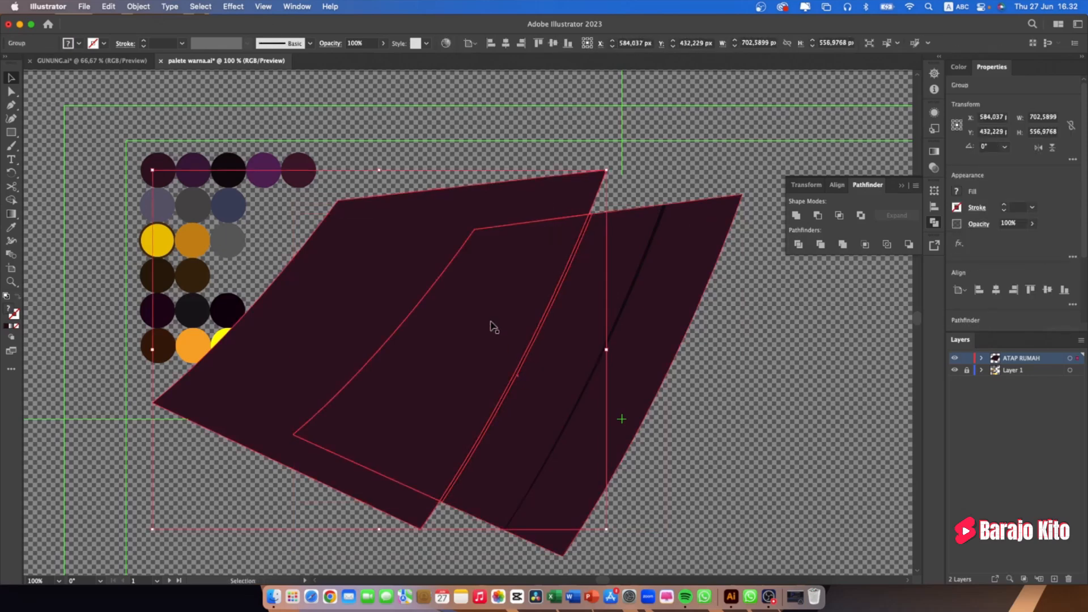
pyautogui.rightClick(489, 313)
pyautogui.click(528, 474)
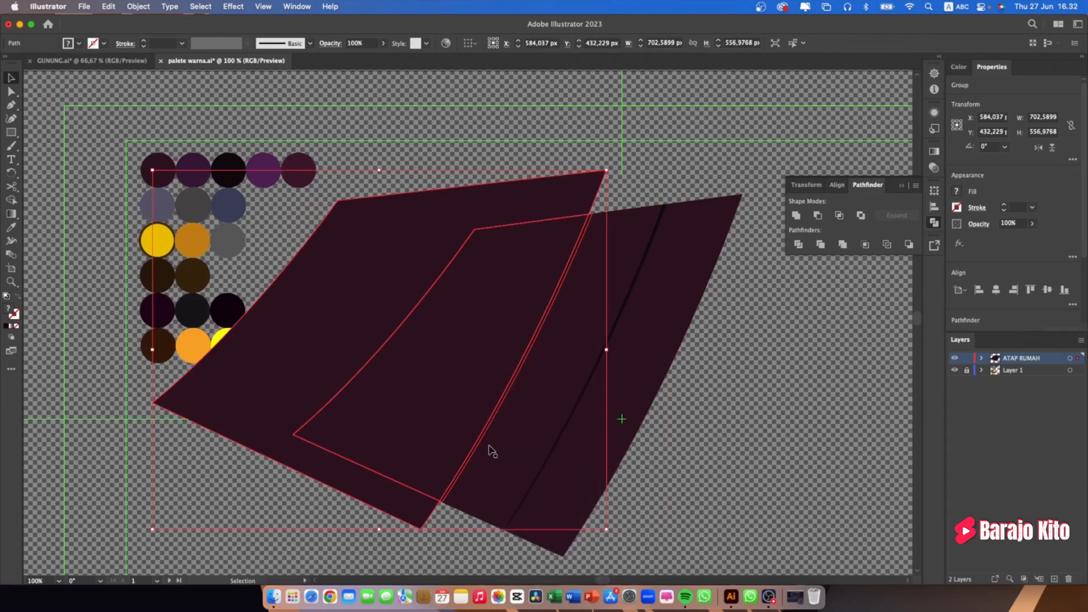
pyautogui.moveTo(736, 405); pyautogui.dragTo(532, 204)
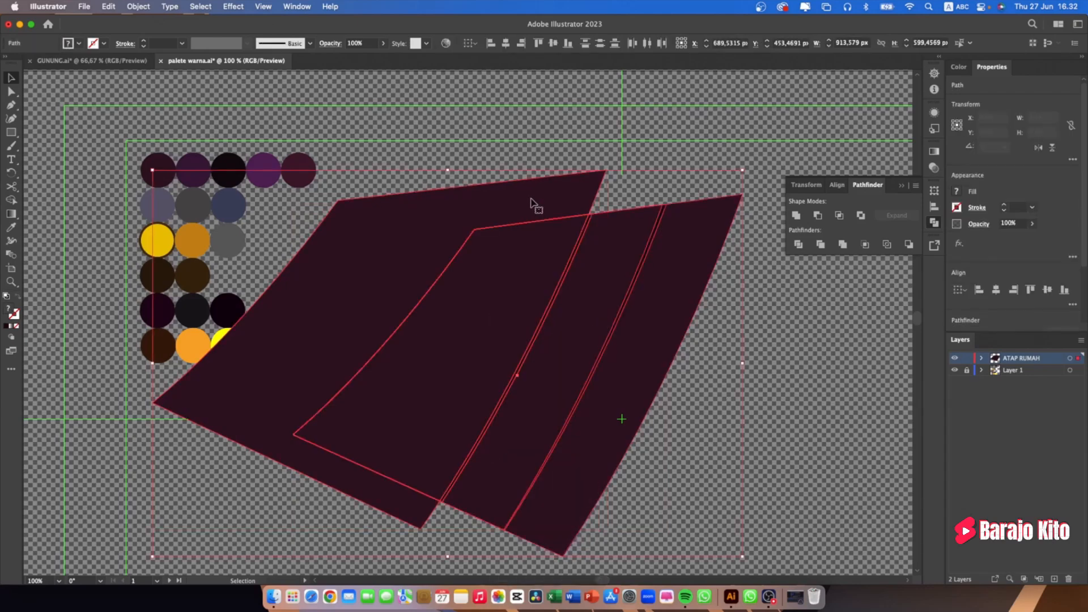
pyautogui.rightClick(518, 272)
pyautogui.click(562, 422)
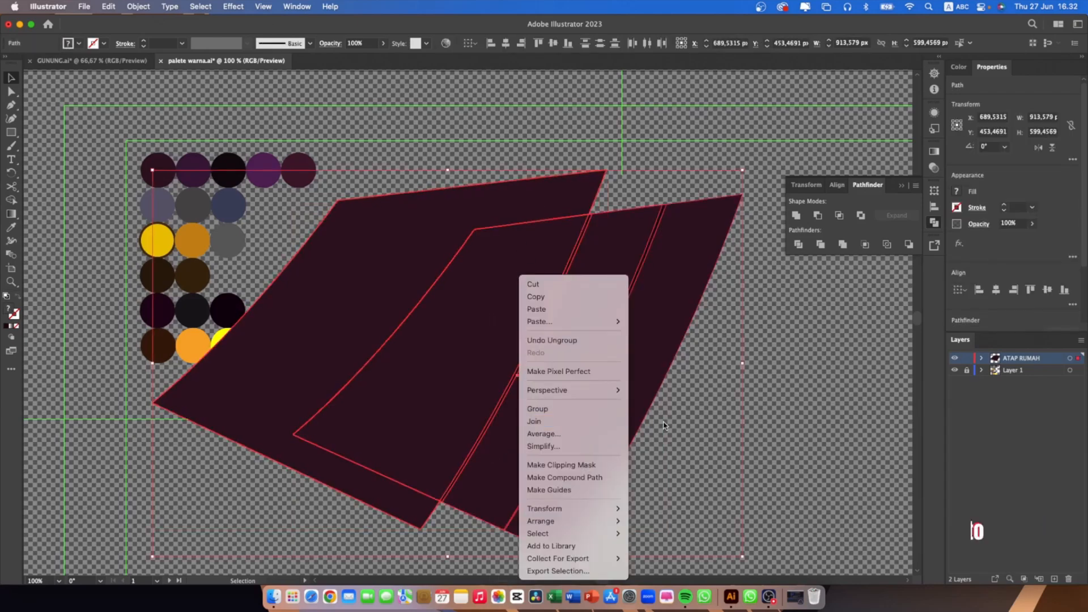
pyautogui.press('super+shift+a')
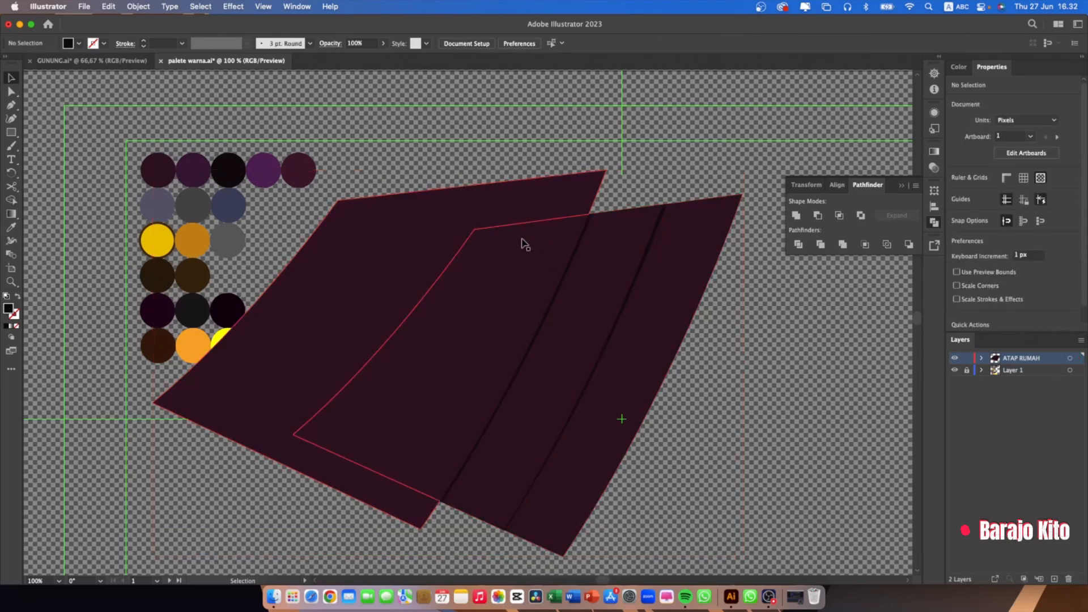
# Delete the maroon offcut extending beyond the roof and the thin curved strip divided off along the new seam
pyautogui.click(532, 267)
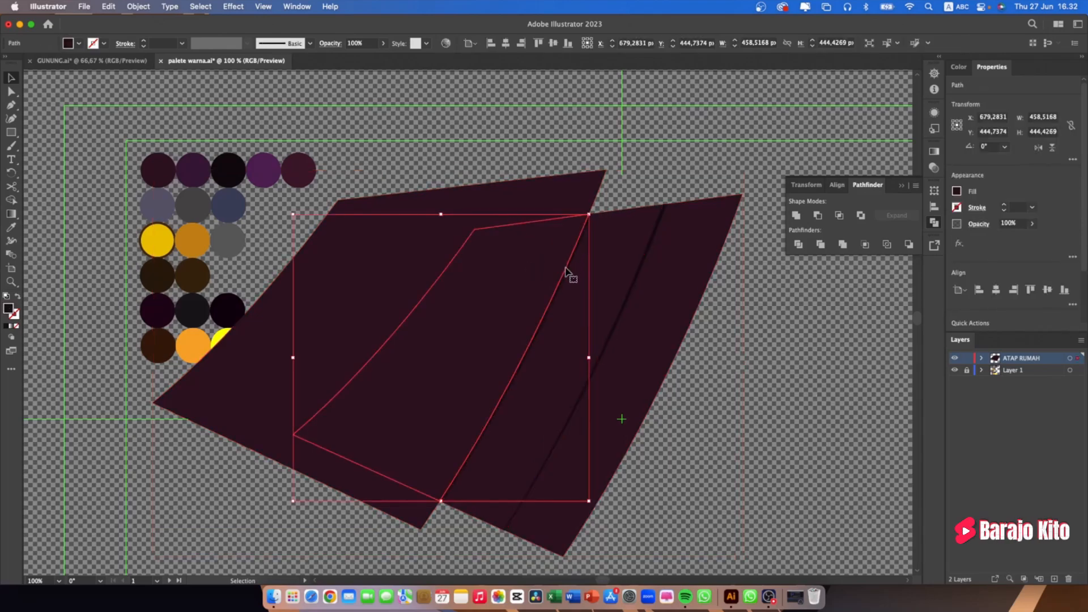
pyautogui.click(532, 195)
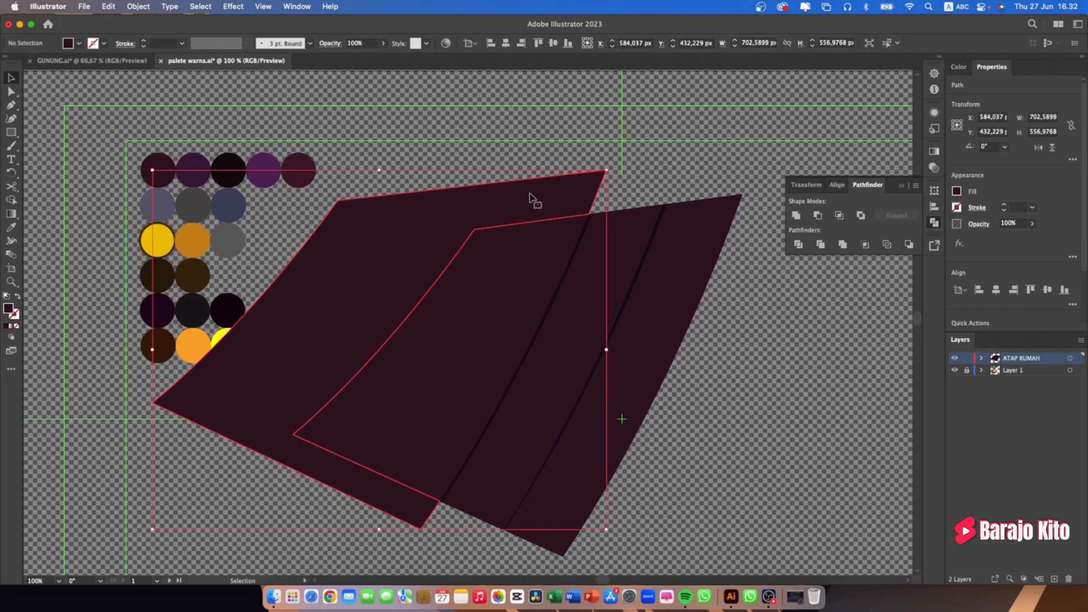
pyautogui.press('Delete')
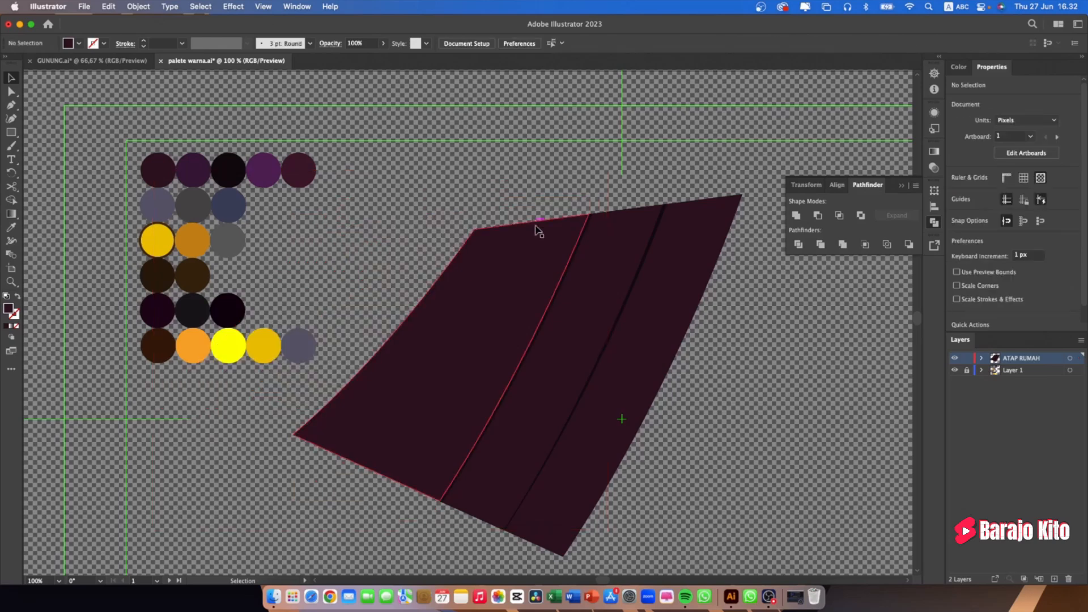
pyautogui.click(572, 273)
pyautogui.moveTo(573, 275); pyautogui.dragTo(783, 382)
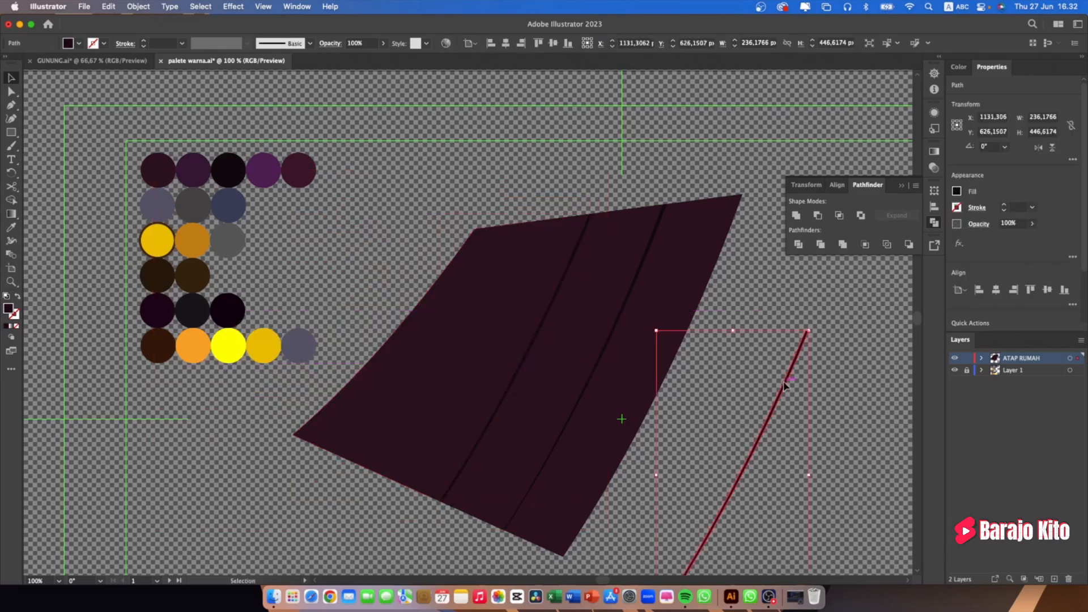
pyautogui.press('Delete')
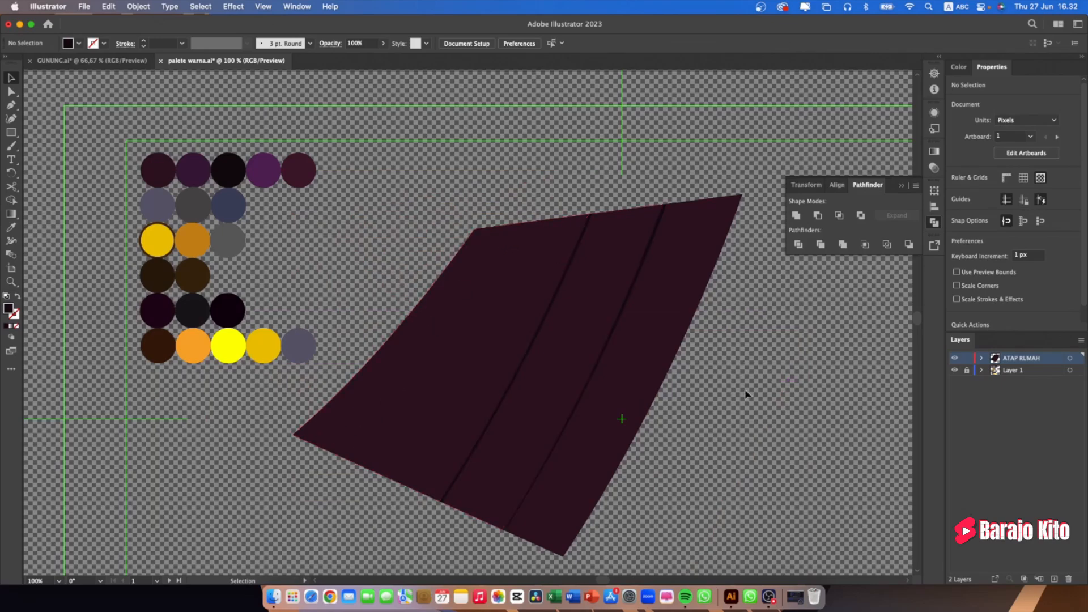
# Duplicate the full maroon panel at about X 459, Y 435 px and recolor it with the first palette row's near-black swatch
pyautogui.click(670, 347)
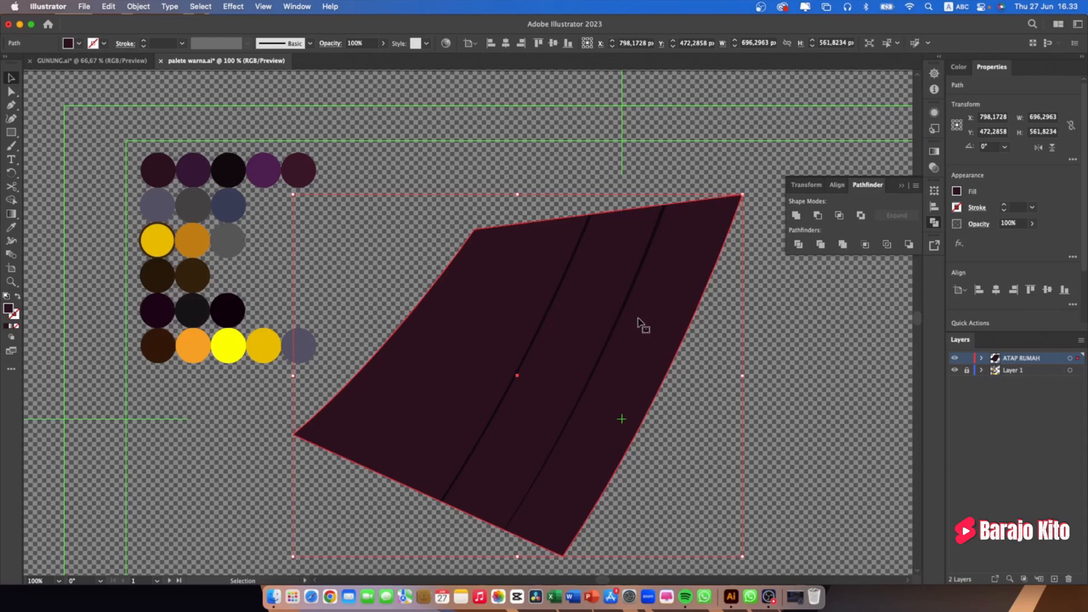
pyautogui.moveTo(636, 330); pyautogui.dragTo(423, 296)
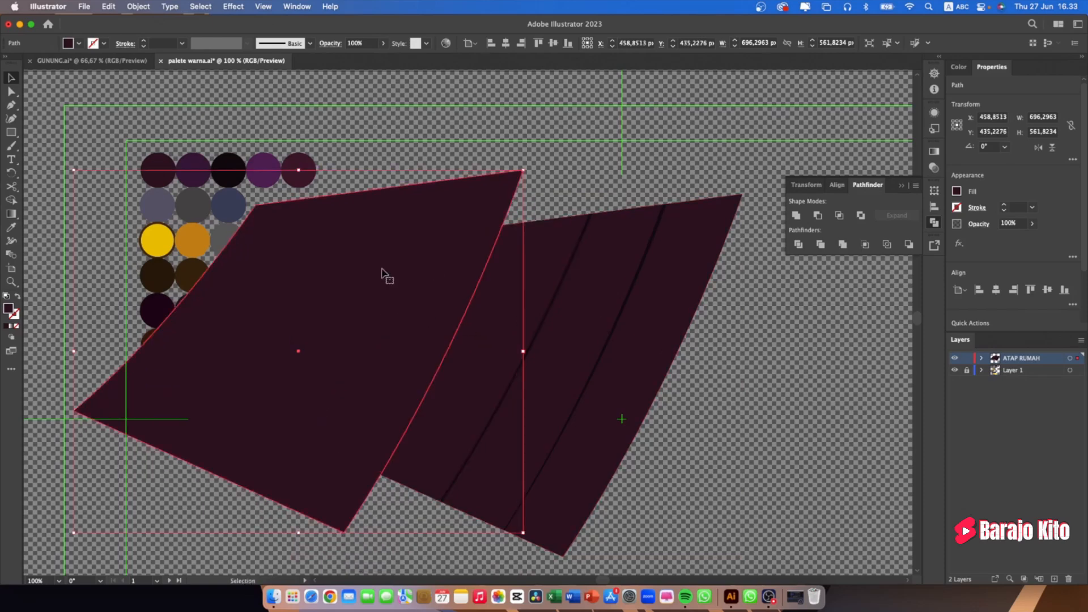
pyautogui.press('i')
pyautogui.click(230, 174)
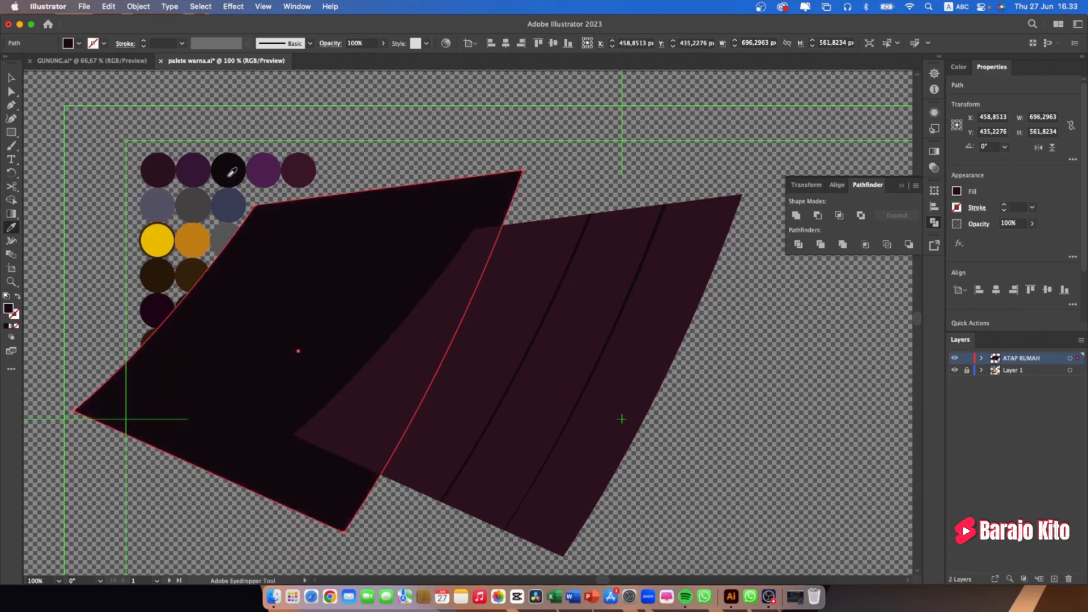
# Move the near-black panel duplicate to about X 497, Y 399 px, bring it to the front and tilt it slightly clockwise
pyautogui.press('v')
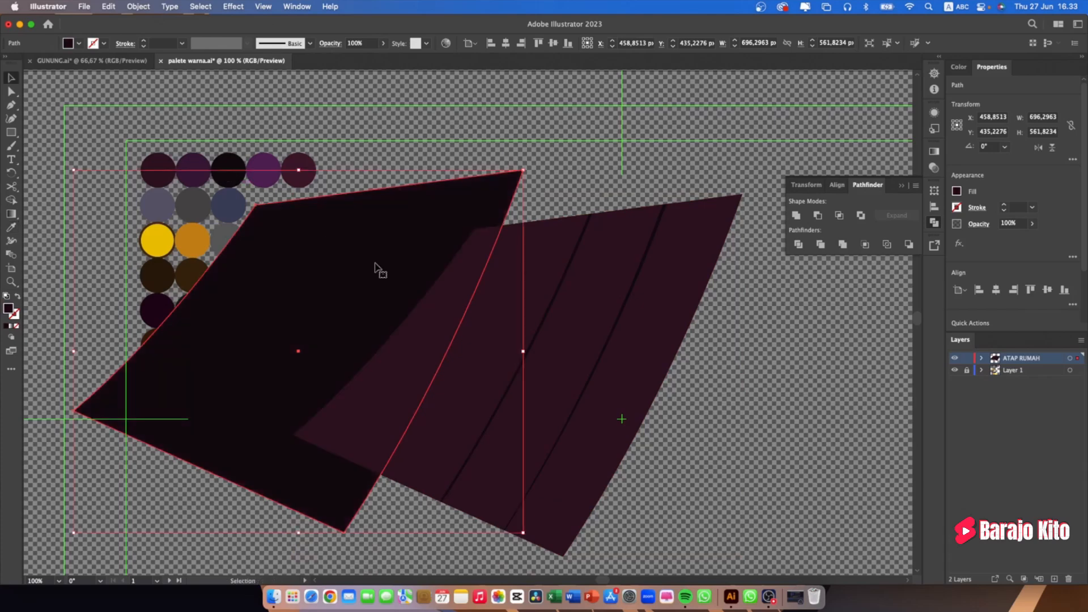
pyautogui.moveTo(393, 261); pyautogui.dragTo(422, 240)
pyautogui.press('super+shift+bracketright')
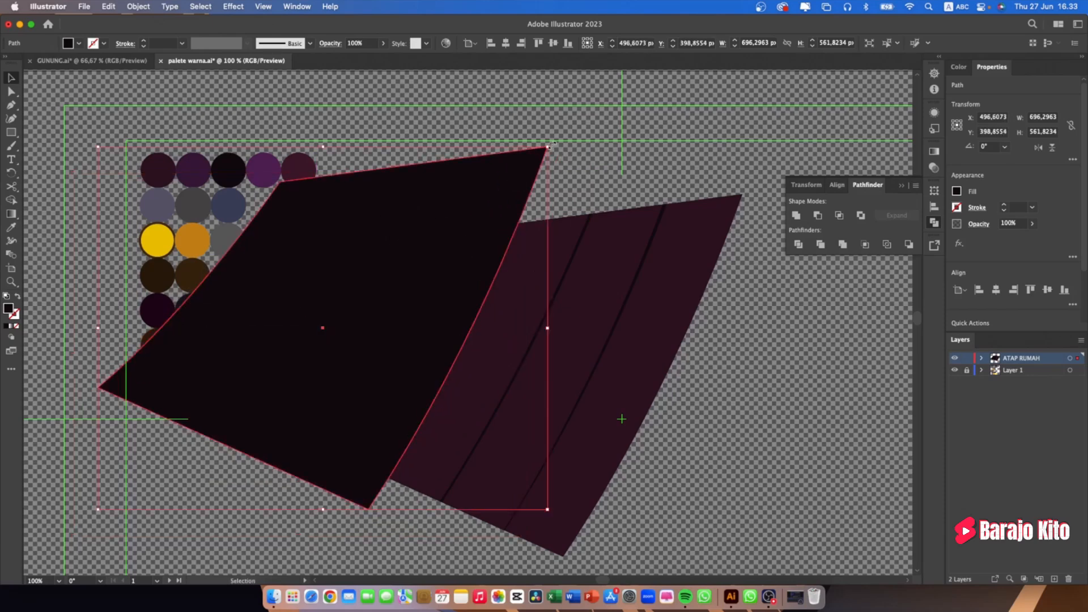
pyautogui.press('a')
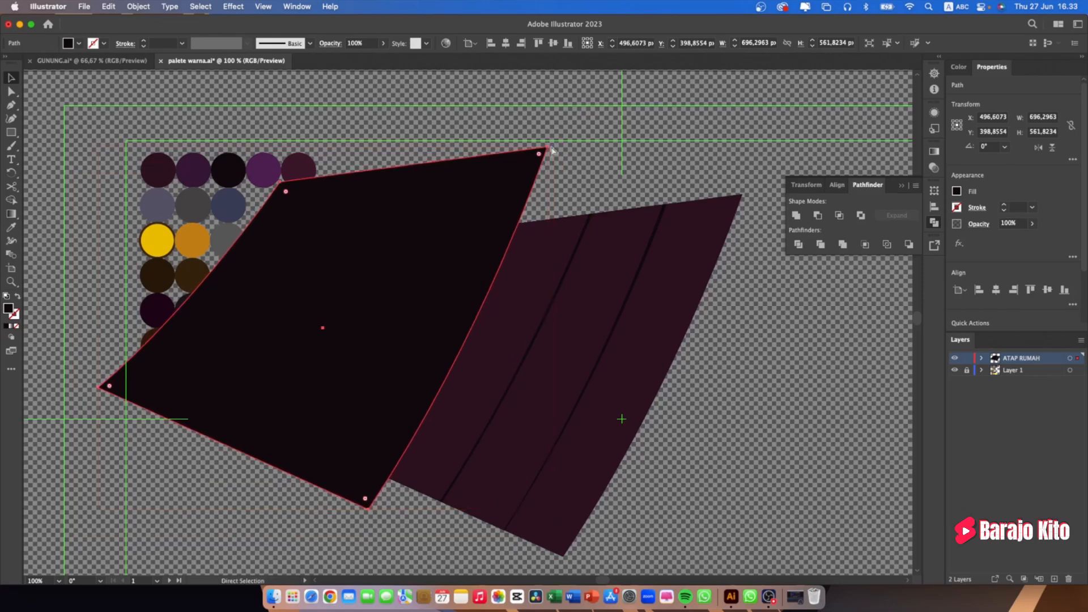
pyautogui.press('super+z')
pyautogui.moveTo(554, 147); pyautogui.dragTo(559, 154)
pyautogui.click(785, 370)
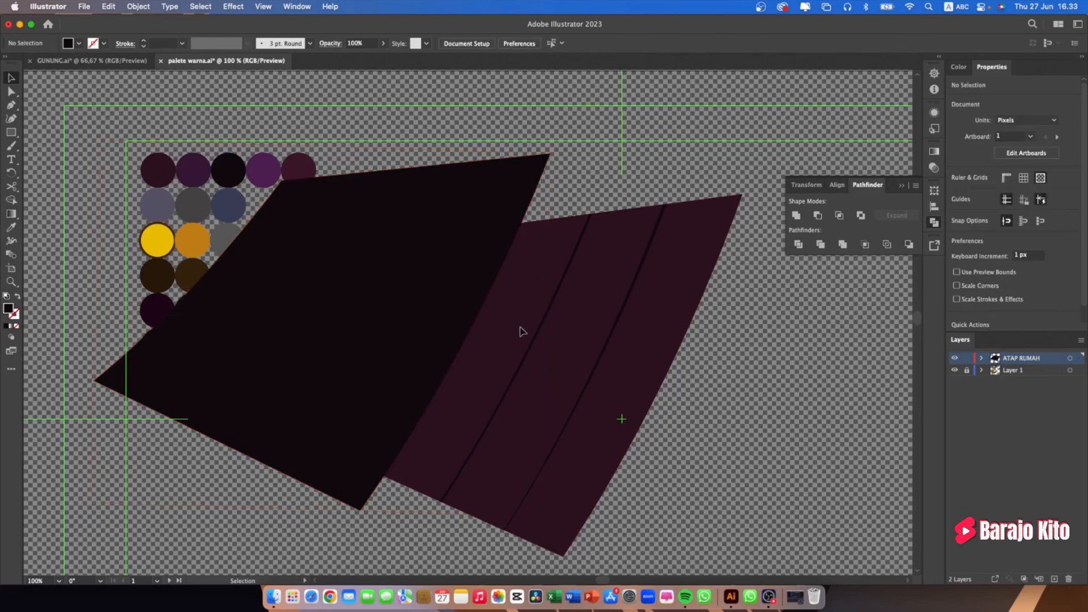
# Duplicate the inner maroon section in place and send the copy to the back
pyautogui.click(538, 297)
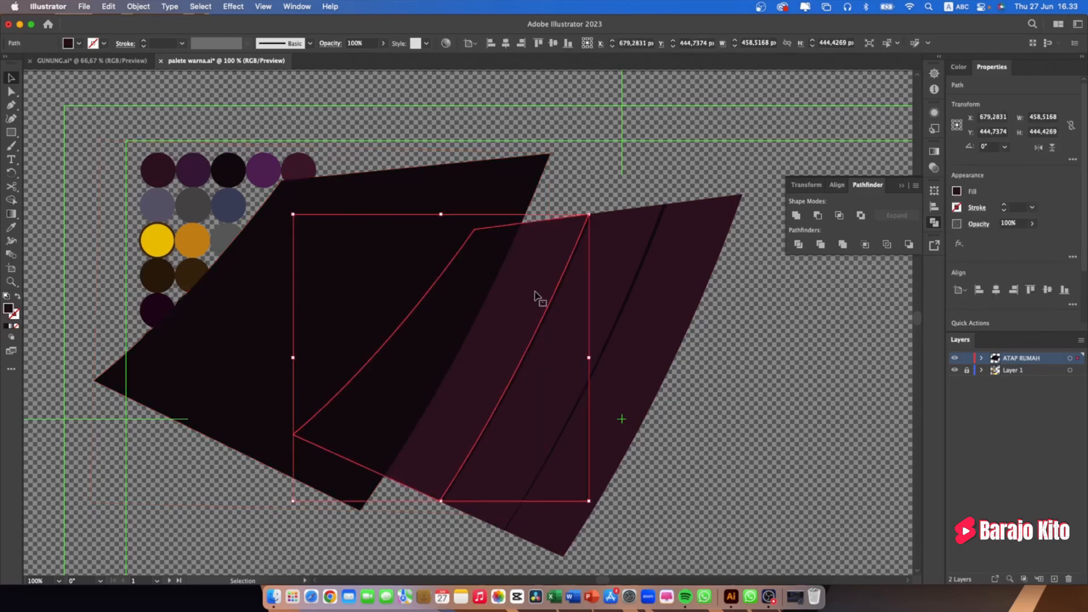
pyautogui.press('a')
pyautogui.press('v')
pyautogui.press('super+shift+bracketright')
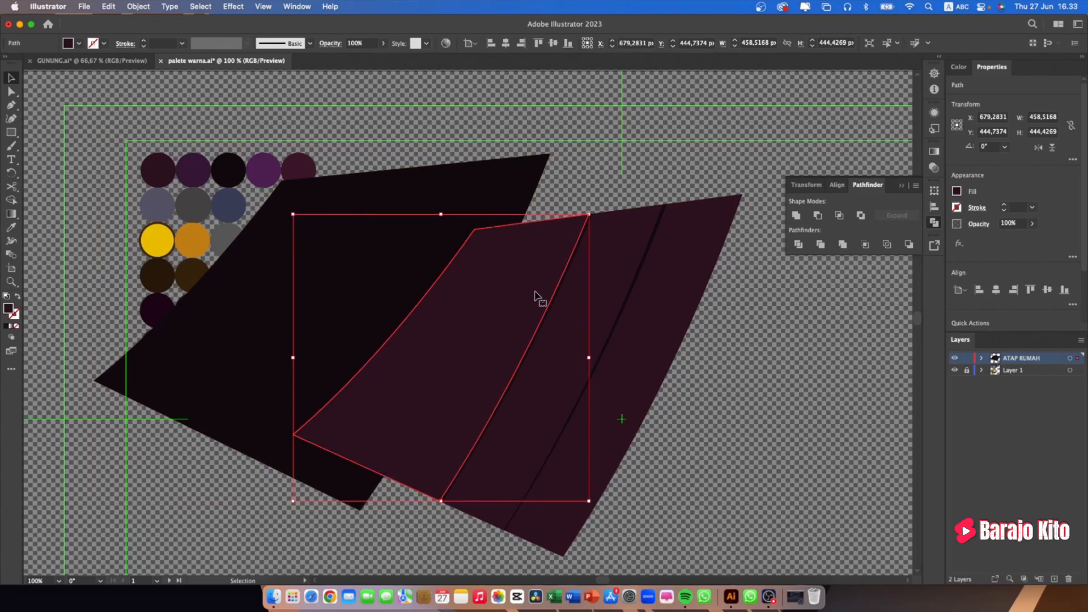
pyautogui.press('a')
pyautogui.press('super+shift+bracketleft')
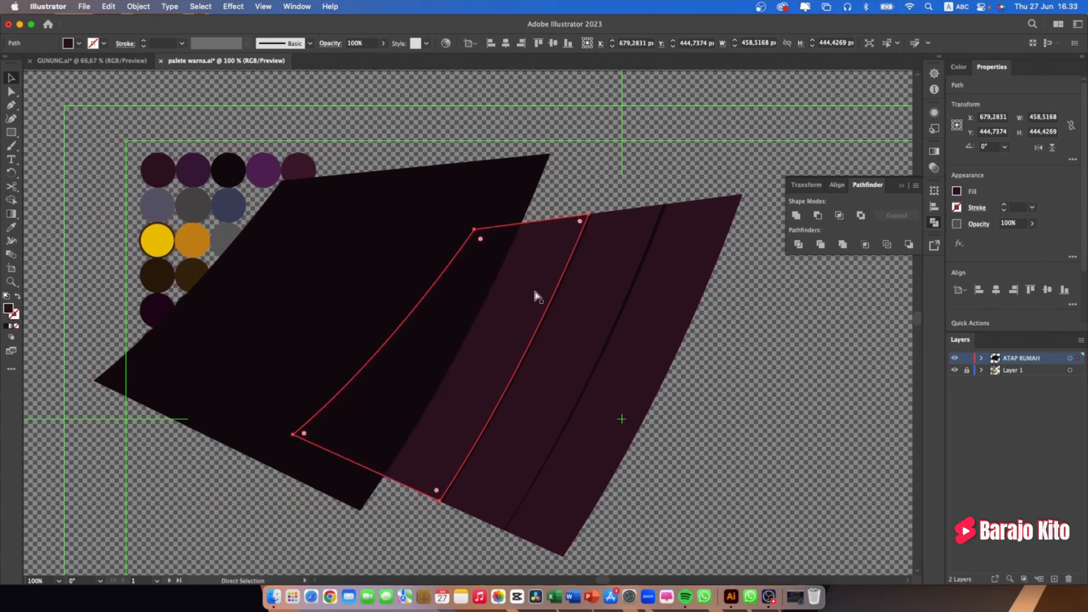
pyautogui.press('v')
# Send the inner near-black, wider maroon and wider near-black sections and the full roof panel to the back in turn
pyautogui.click(603, 209)
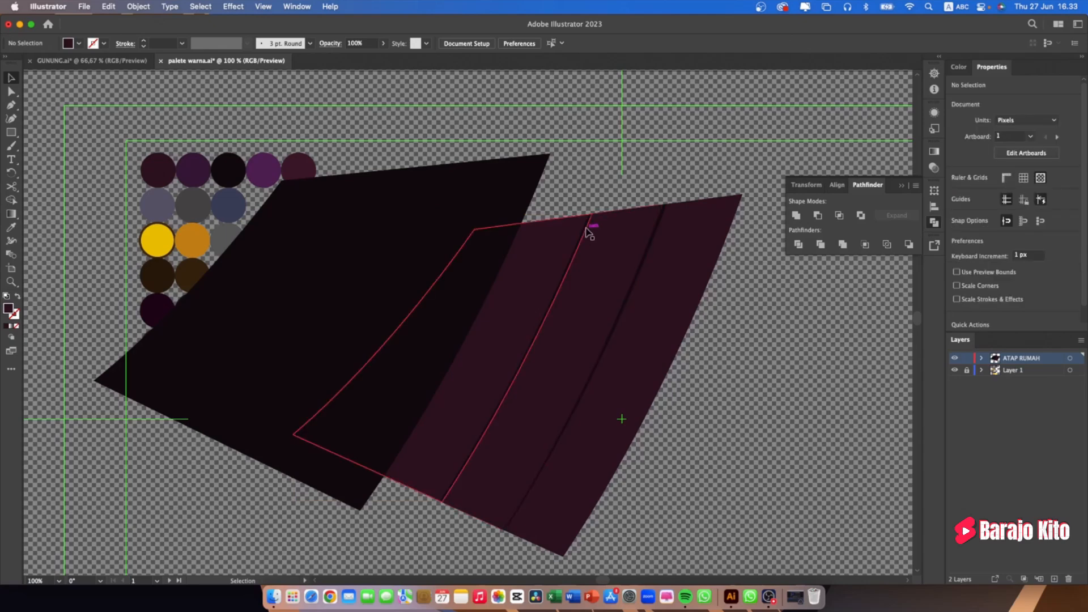
pyautogui.click(589, 232)
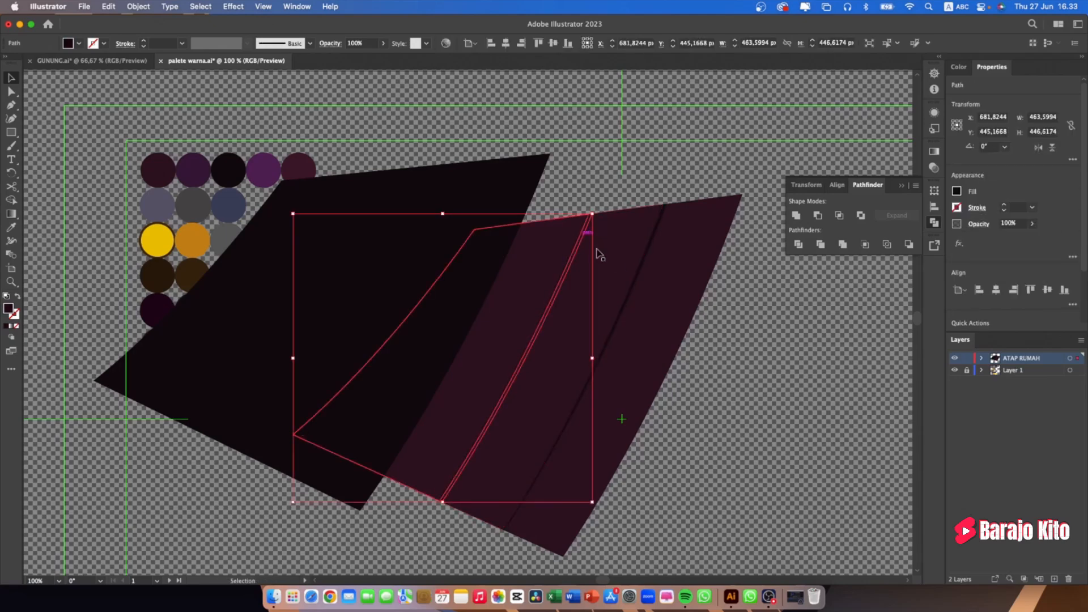
pyautogui.keyDown('shift'); pyautogui.click(616, 247); pyautogui.keyUp('shift')
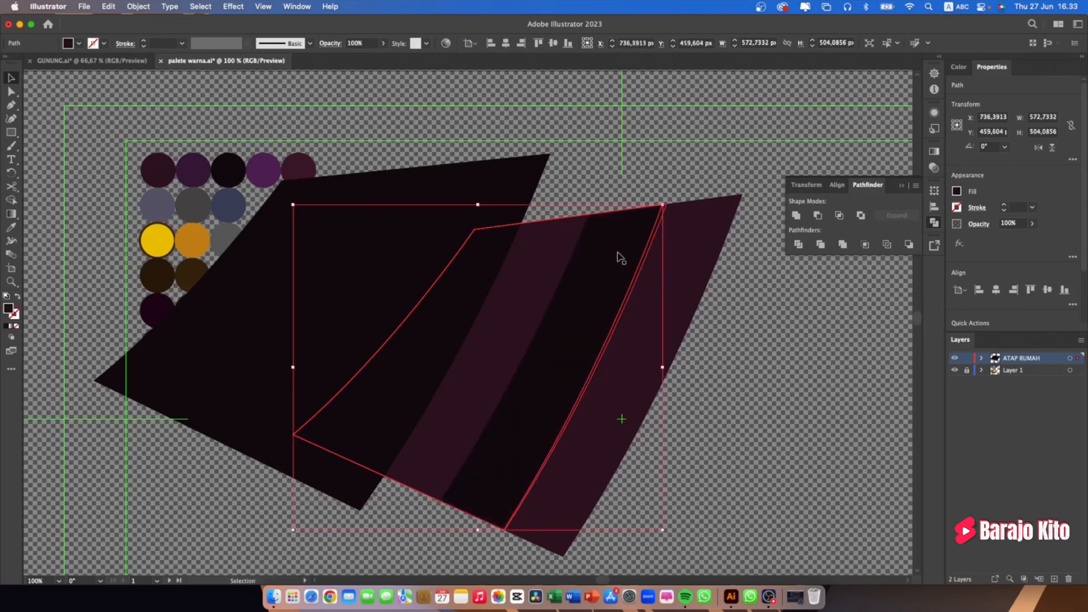
pyautogui.click(644, 261)
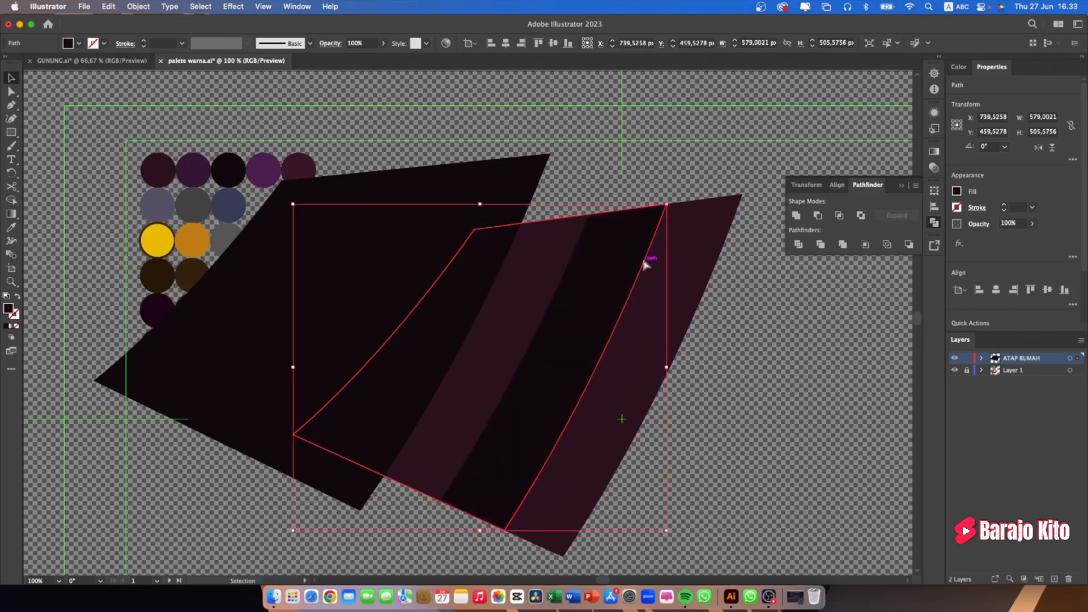
pyautogui.click(697, 268)
pyautogui.press('super+shift+[')
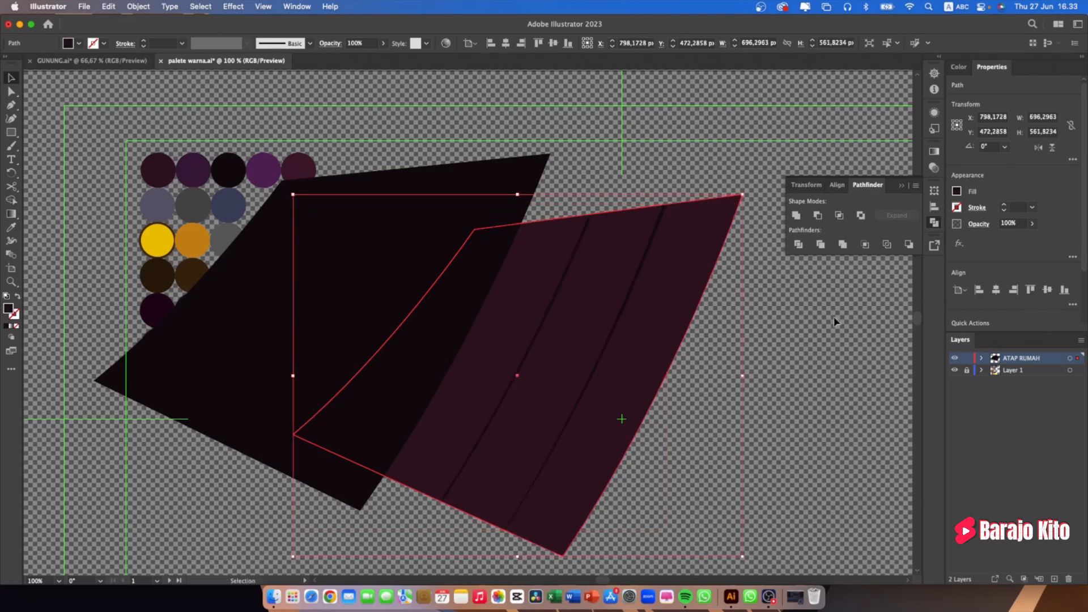
pyautogui.click(836, 320)
# Divide the inner maroon section against the tilted near-black duplicate with the Pathfinder, and delete the ungrouped offcut beyond the roof
pyautogui.click(531, 264)
pyautogui.keyDown('shift'); pyautogui.click(469, 194); pyautogui.keyUp('shift')
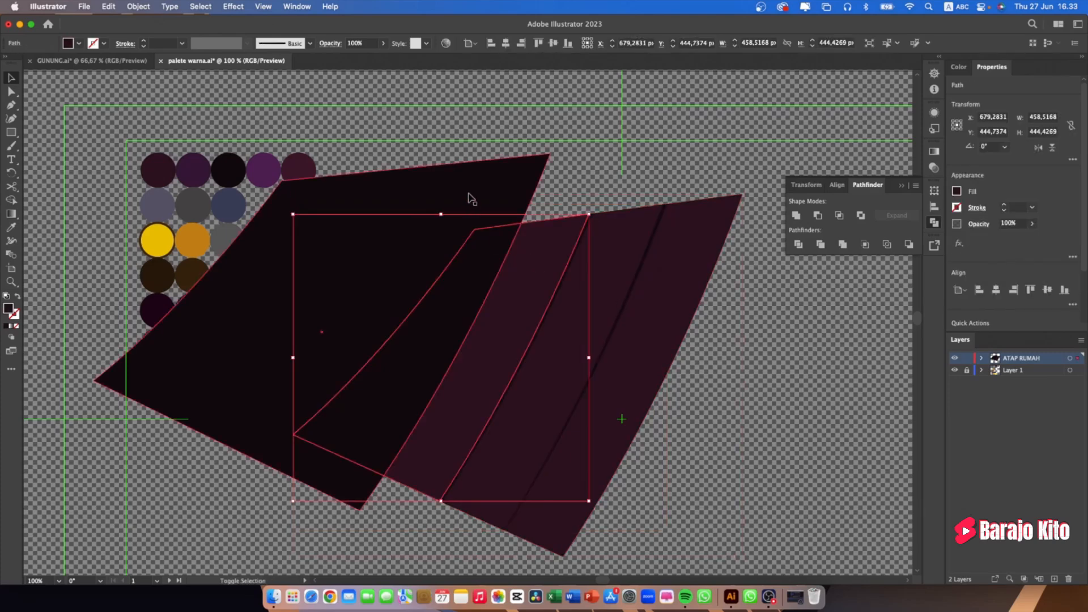
pyautogui.click(797, 247)
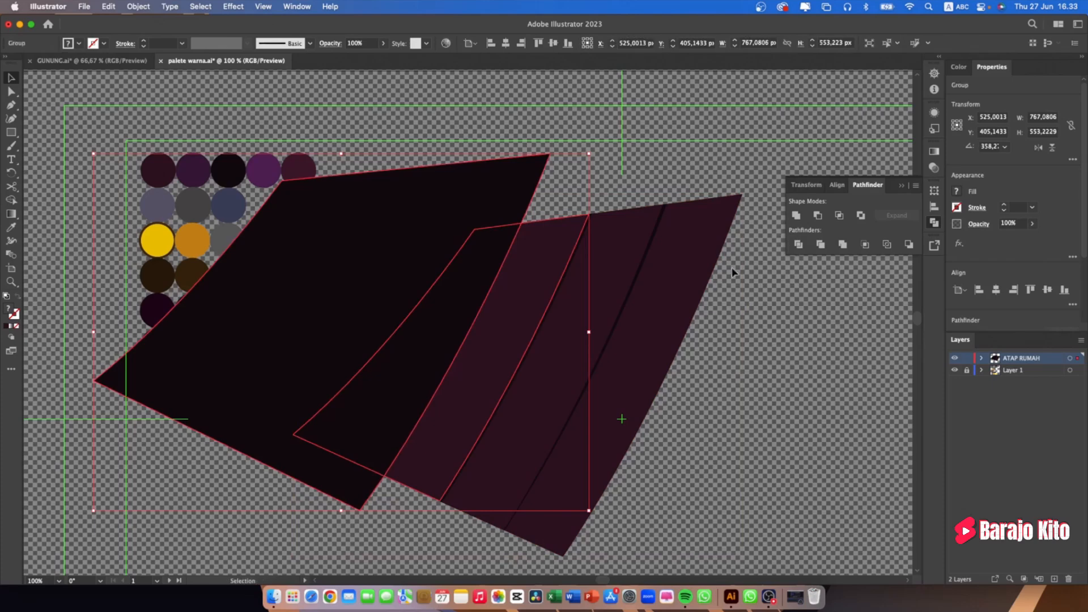
pyautogui.rightClick(456, 241)
pyautogui.click(491, 398)
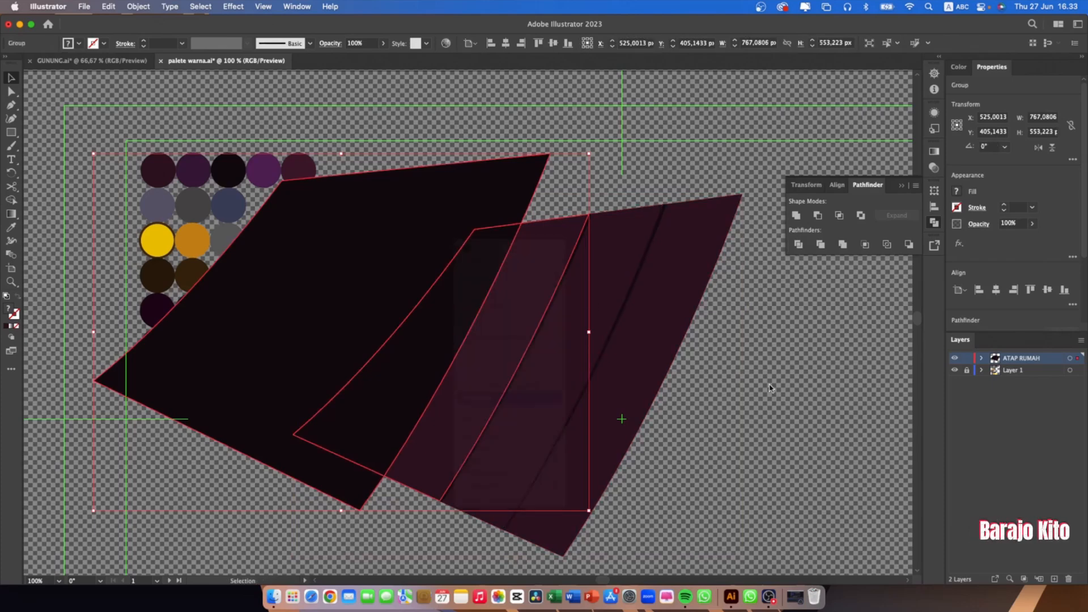
pyautogui.click(447, 182)
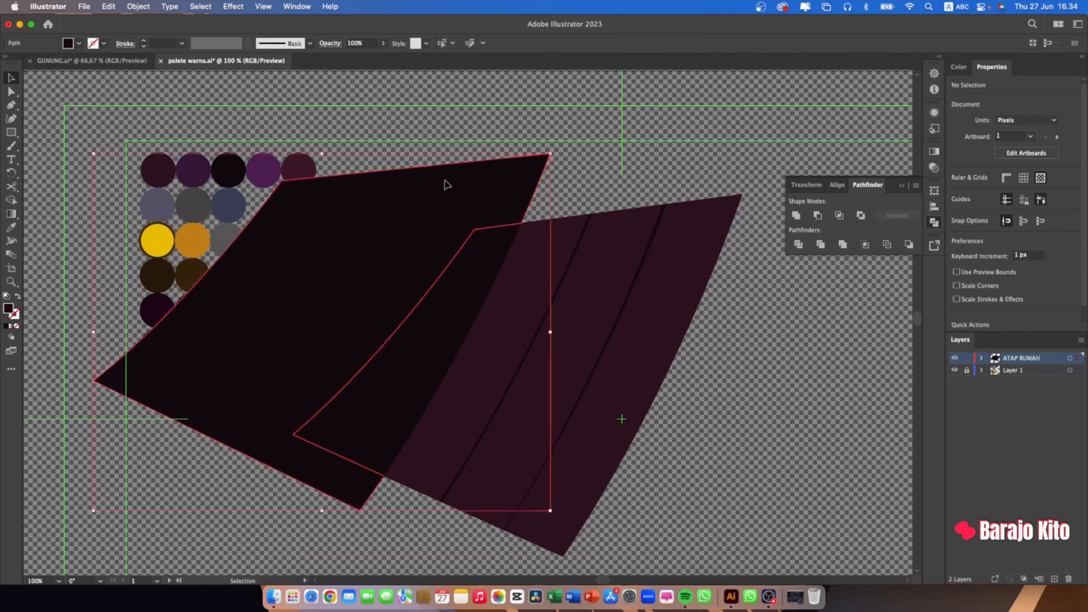
pyautogui.press('Delete')
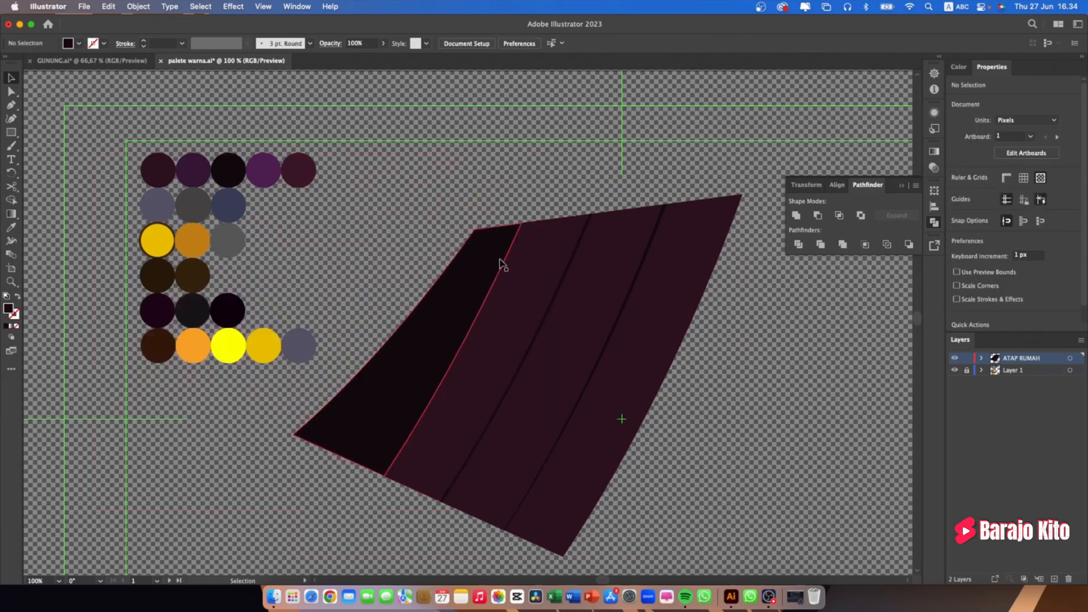
# Try moving the new near-black section down from the roof's inner edge, and undo the move
pyautogui.moveTo(474, 255); pyautogui.dragTo(457, 332)
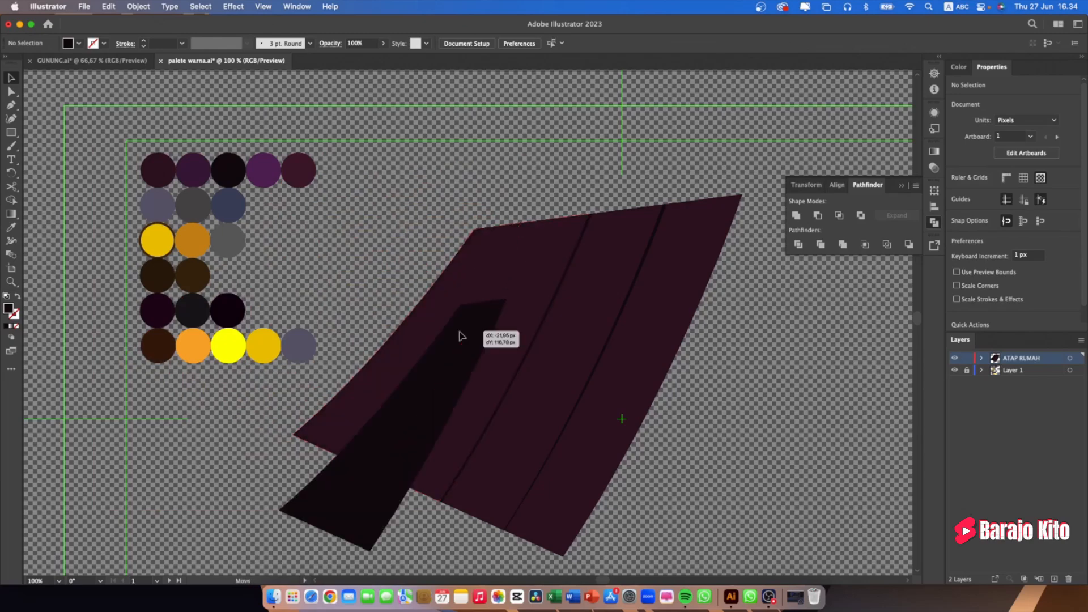
pyautogui.click(530, 271)
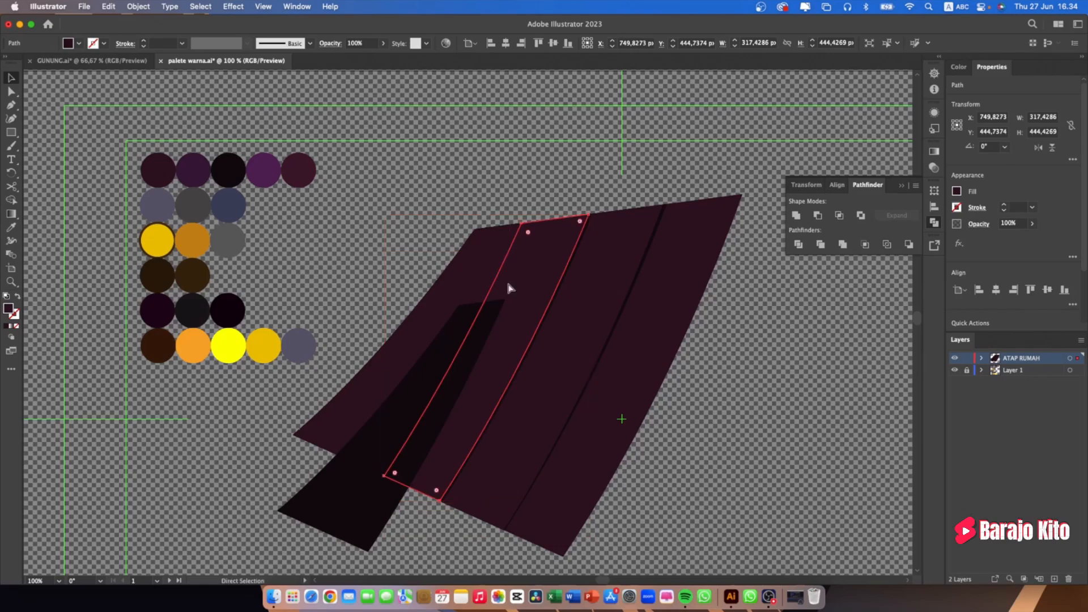
pyautogui.press('super+z')
pyautogui.click(534, 203)
# Remove the divided maroon strip lying between the new near-black section and the first seam
pyautogui.click(544, 276)
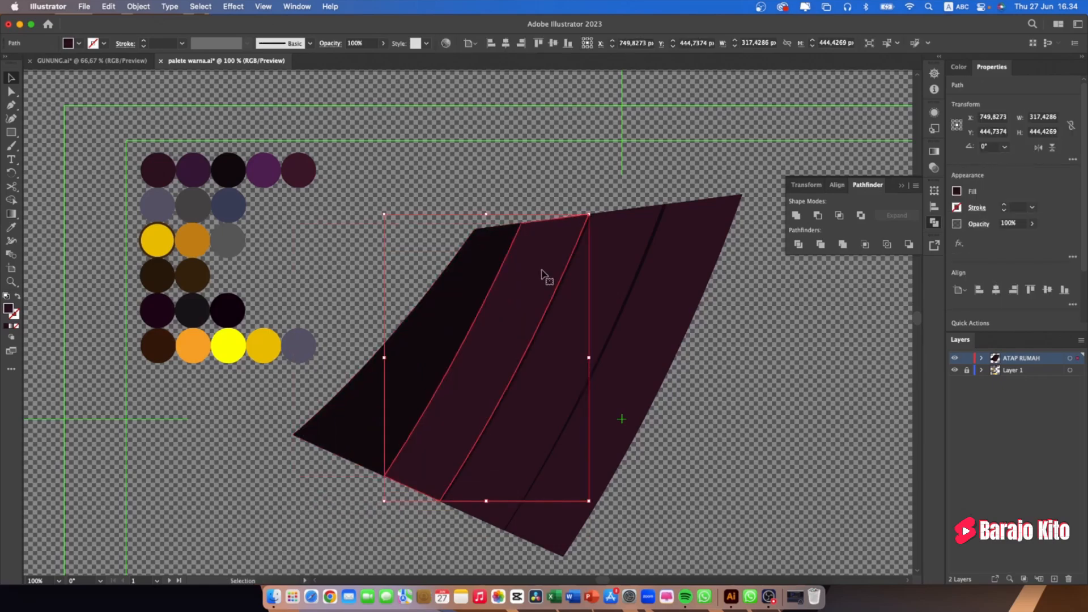
pyautogui.moveTo(541, 274); pyautogui.dragTo(772, 340)
pyautogui.press('super+z')
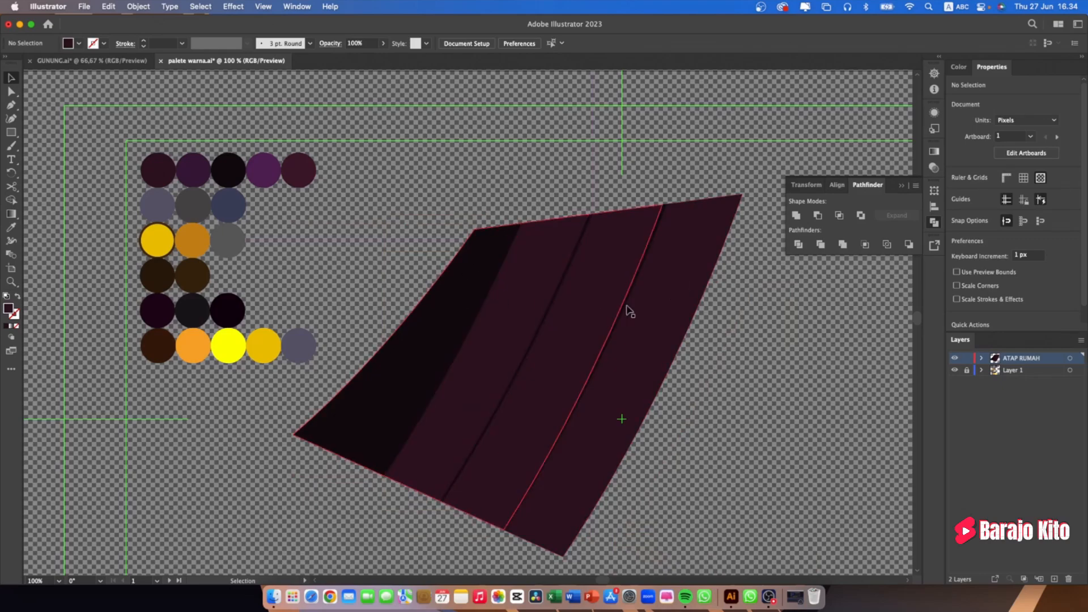
# Duplicate the full maroon panel over the near-black section at about X 495, Y 399 px, tilted slightly clockwise to expose a thin seam
pyautogui.click(656, 313)
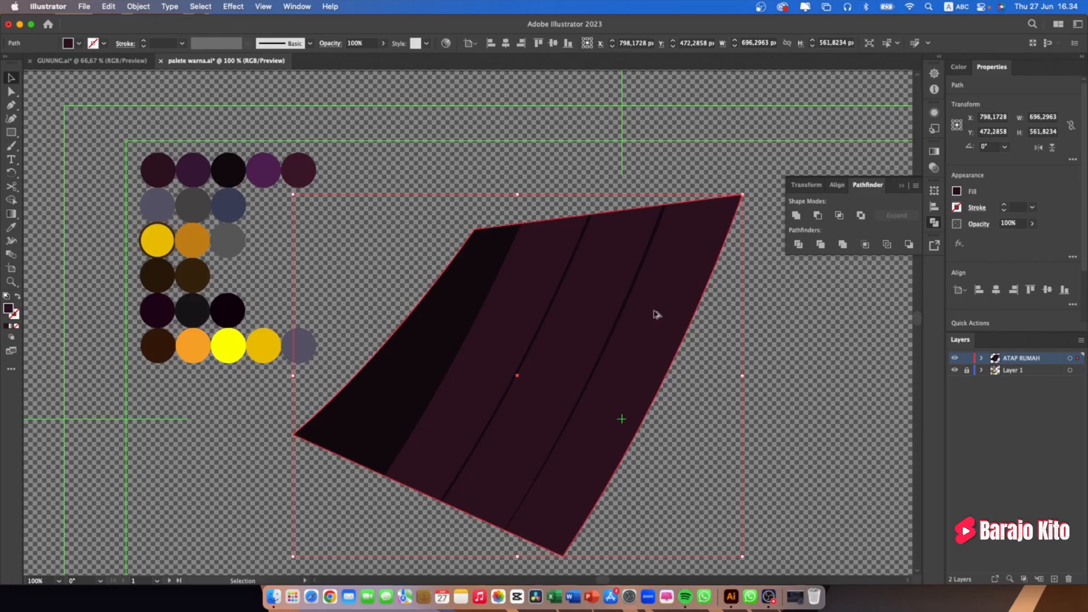
pyautogui.moveTo(656, 312); pyautogui.dragTo(379, 291)
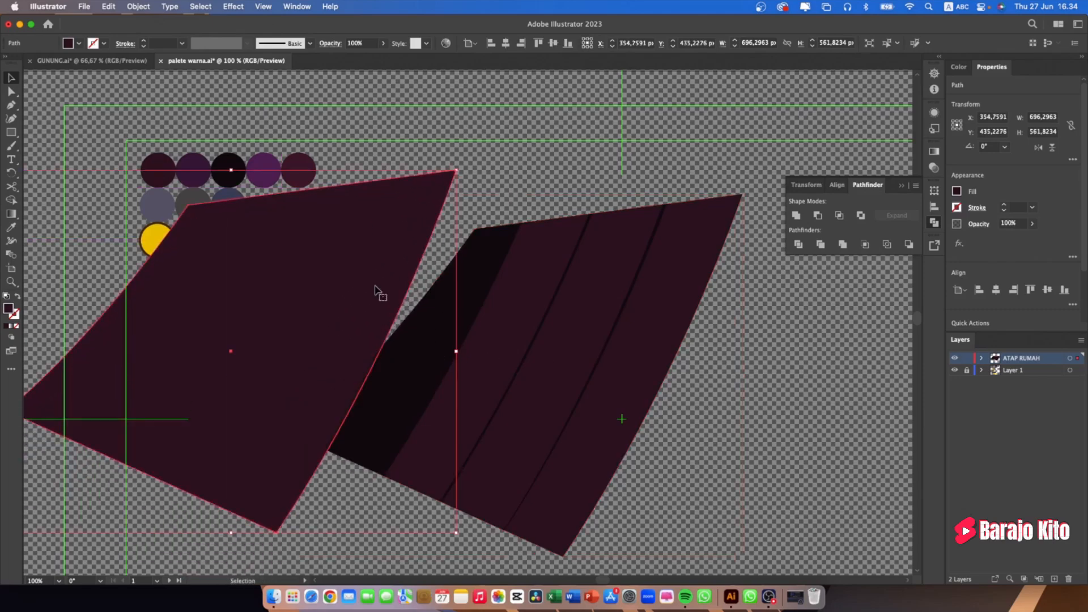
pyautogui.moveTo(370, 274); pyautogui.dragTo(466, 240)
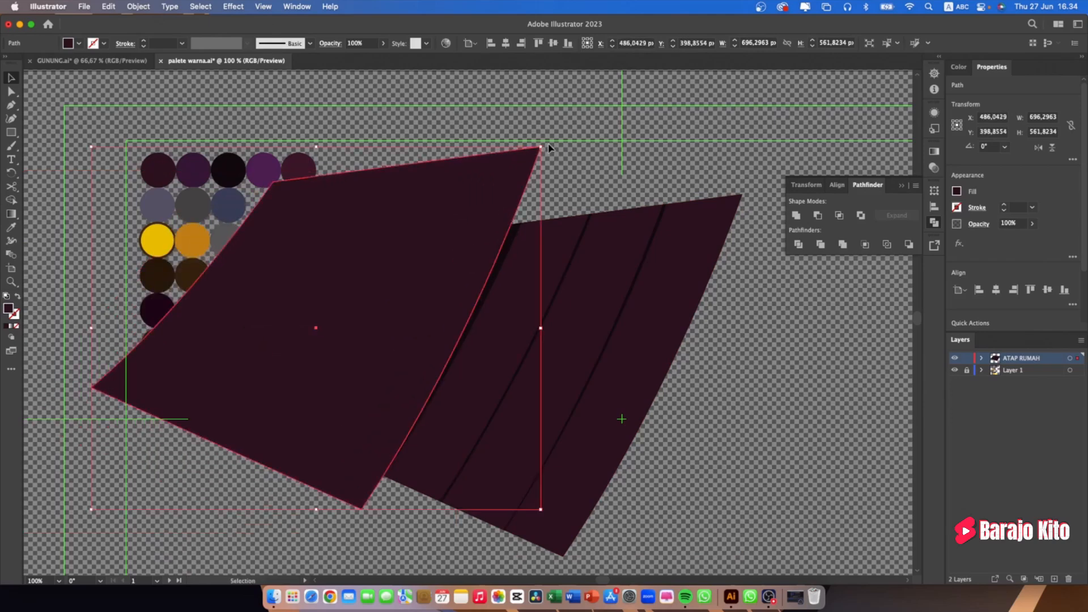
pyautogui.moveTo(548, 143); pyautogui.dragTo(554, 149)
pyautogui.moveTo(460, 257); pyautogui.dragTo(464, 253)
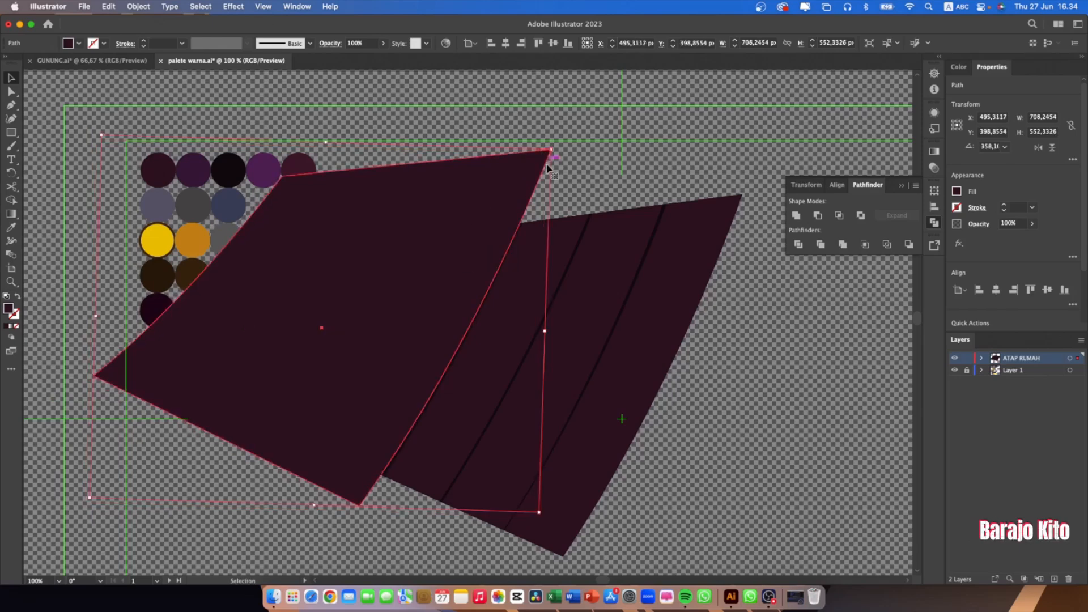
pyautogui.moveTo(555, 148); pyautogui.dragTo(550, 147)
pyautogui.click(571, 205)
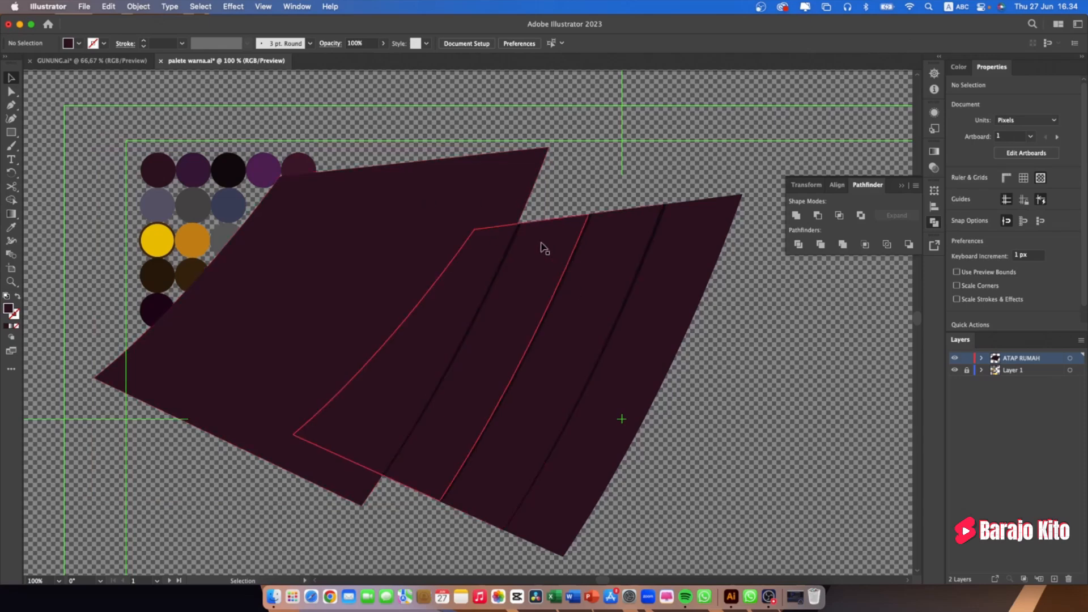
# Send the innermost near-black section, the adjacent maroon section and the near-black section behind it to the back in turn
pyautogui.click(516, 246)
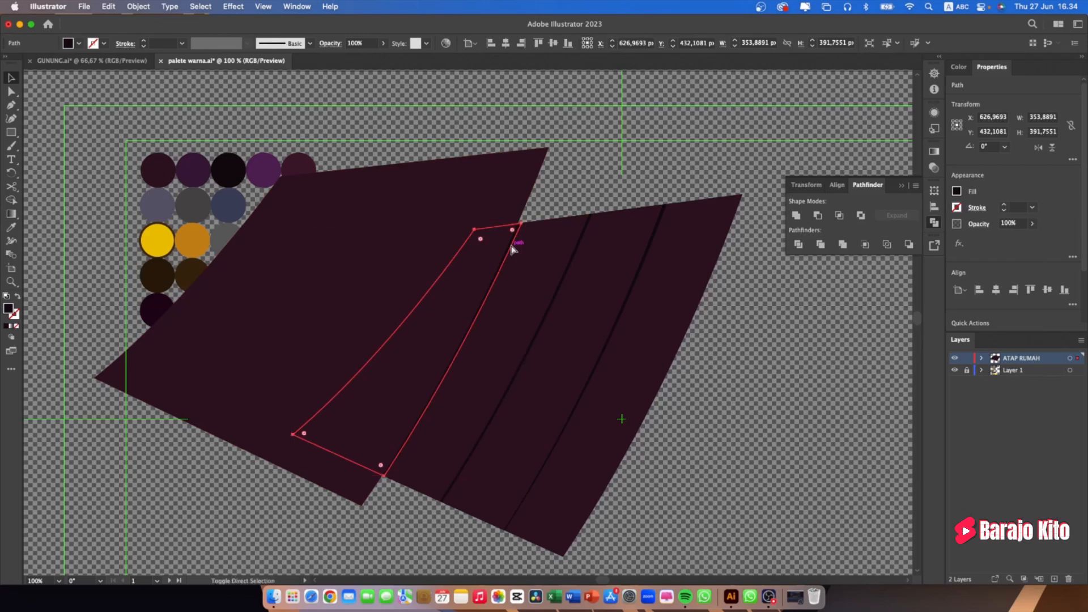
pyautogui.press('super+]')
pyautogui.press('super+[')
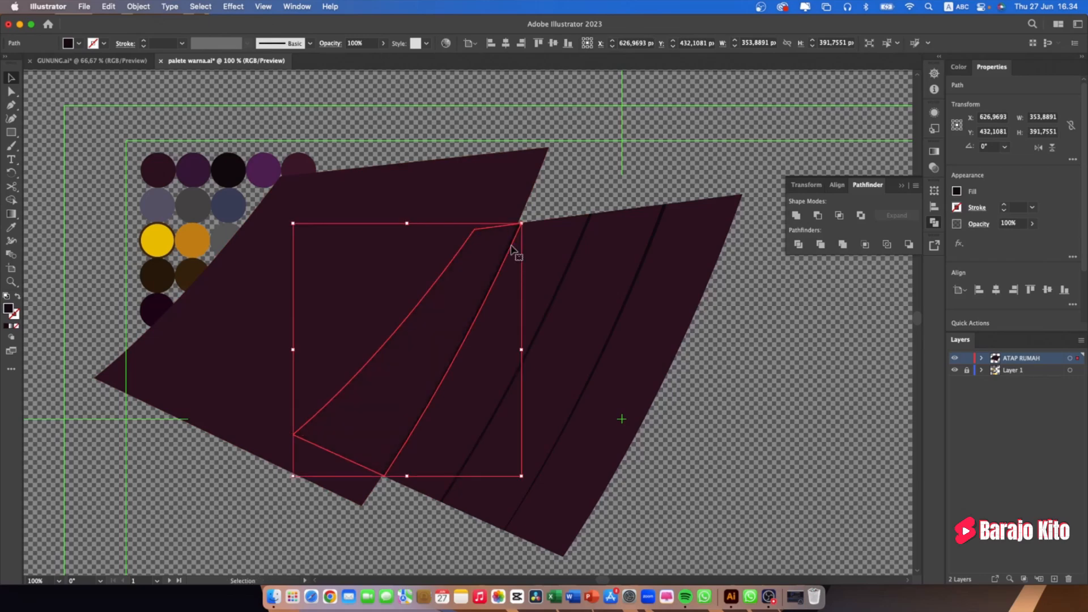
pyautogui.click(549, 261)
pyautogui.press('super+[')
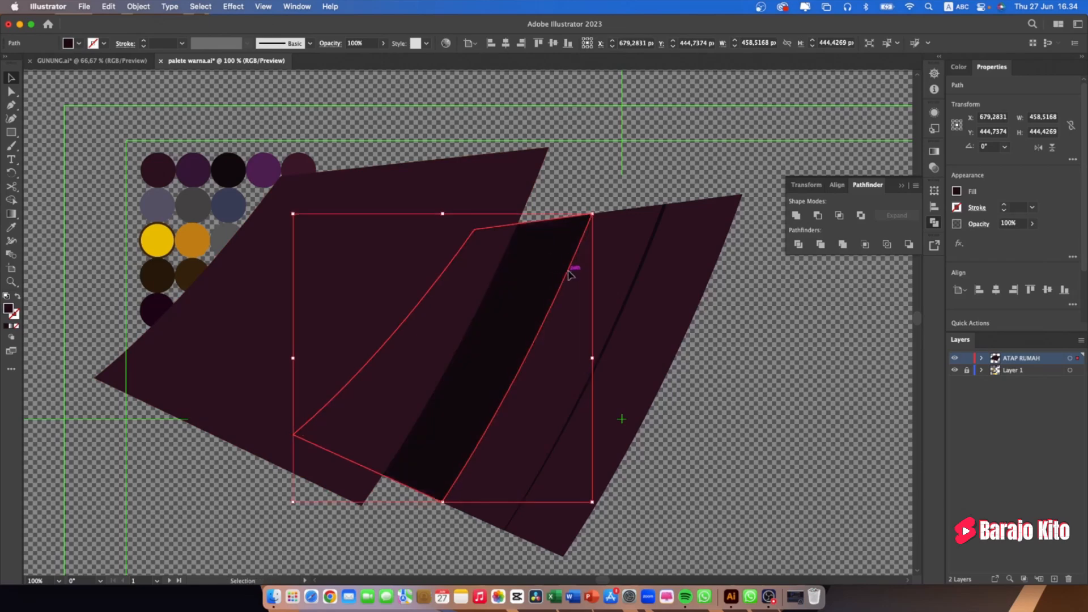
pyautogui.click(568, 272)
pyautogui.press('super+[')
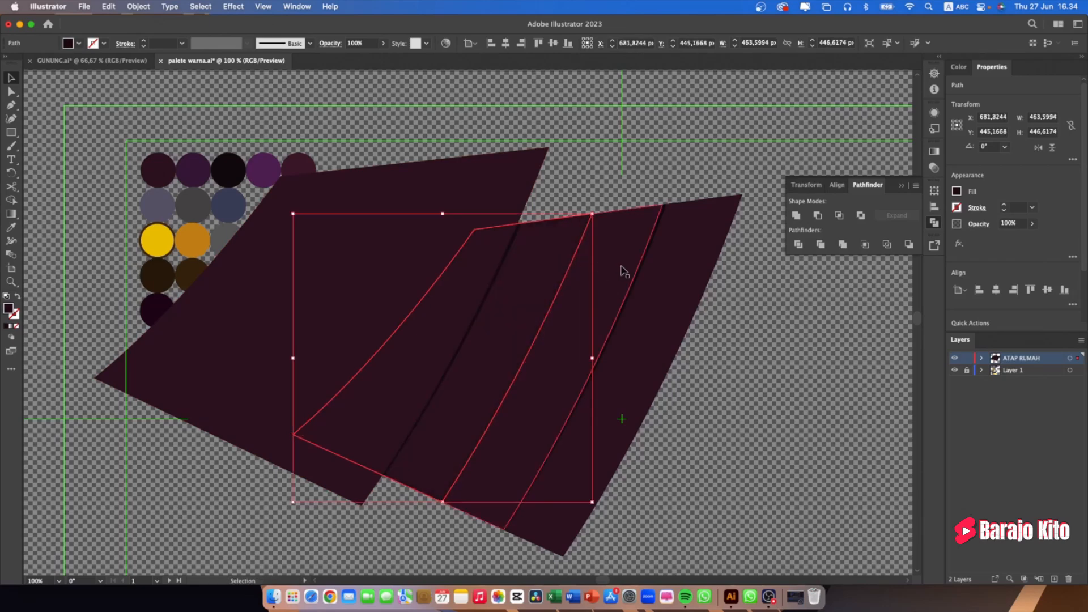
# Send the wider maroon section, the wider near-black section and the full roof panel to the back one after another
pyautogui.click(622, 265)
pyautogui.press('super+[')
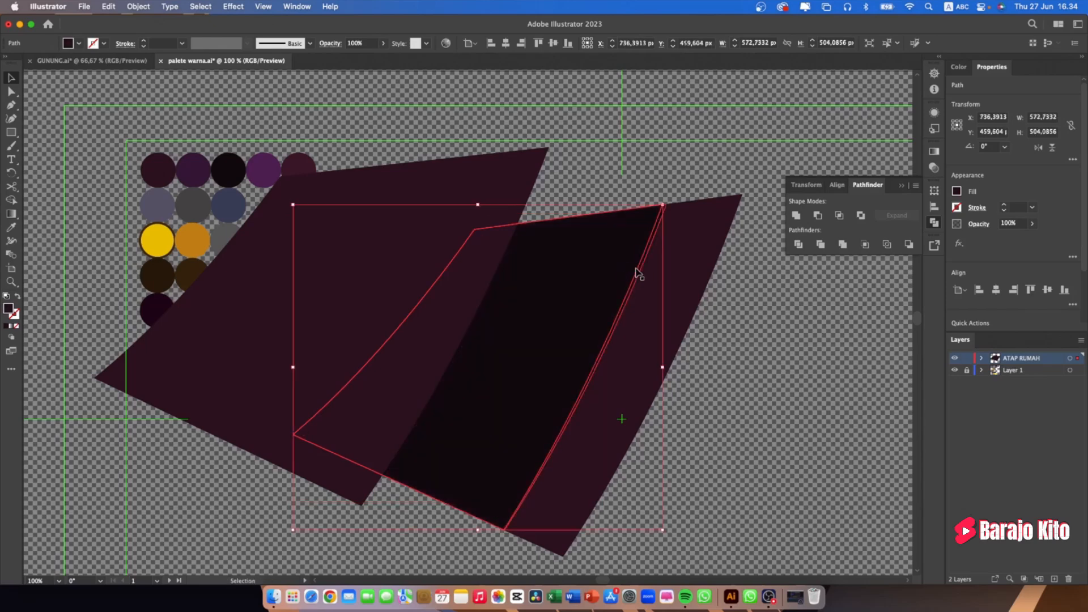
pyautogui.click(637, 267)
pyautogui.press('super+]')
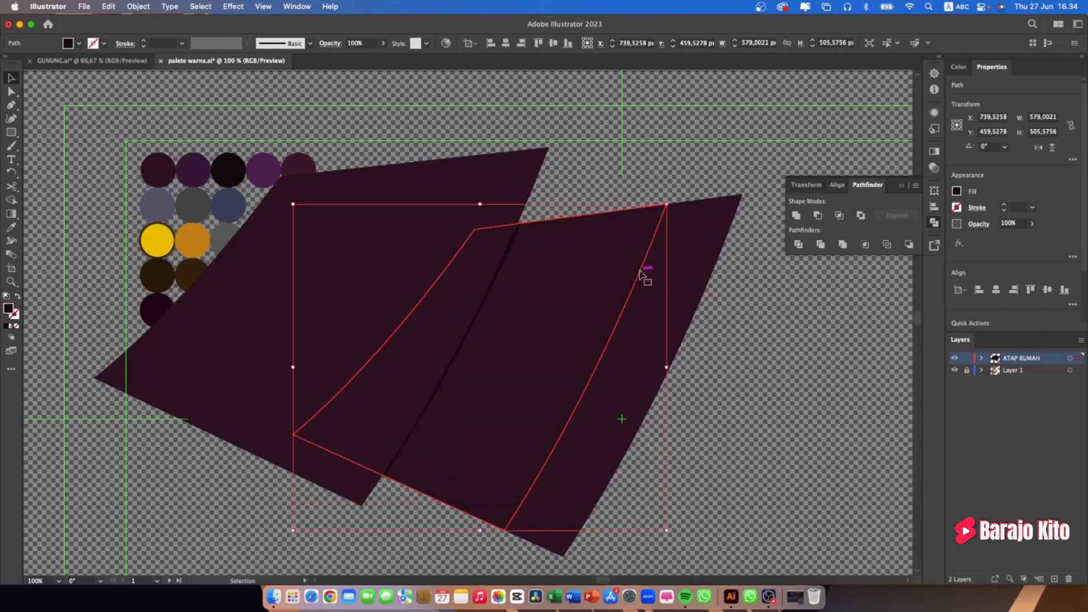
pyautogui.keyDown('super'); pyautogui.click(699, 271); pyautogui.keyUp('super')
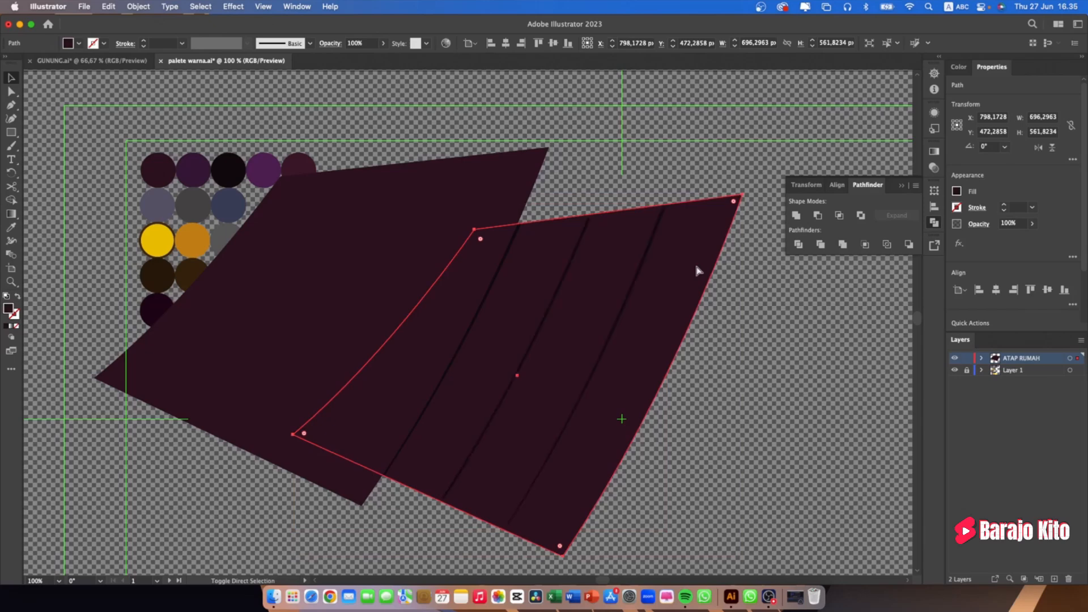
pyautogui.press('super+[')
pyautogui.click(777, 354)
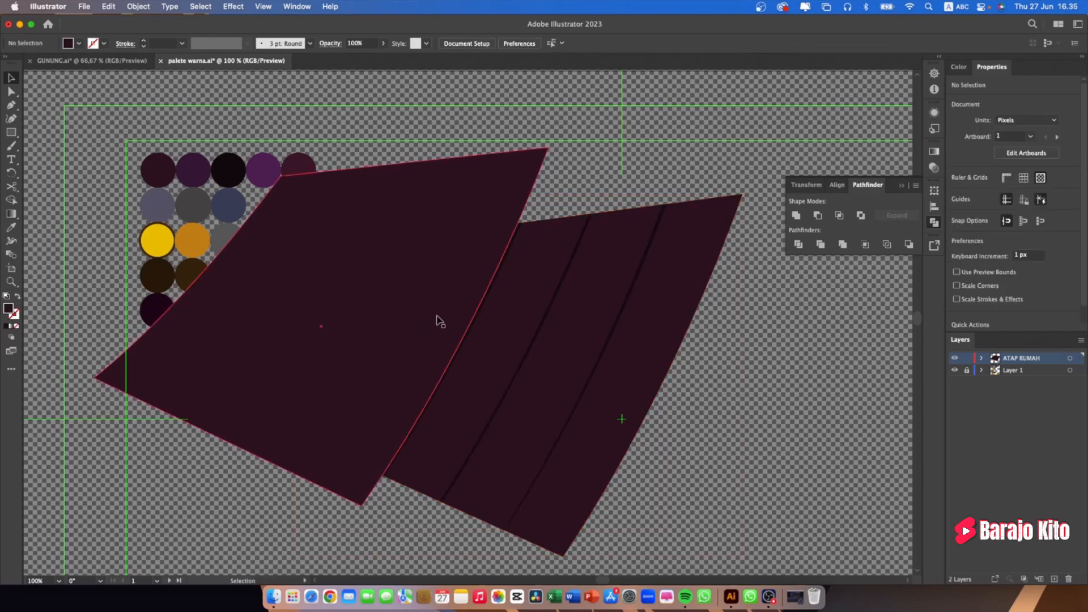
# Divide the innermost near-black section with the tilted maroon panel overlapping it, and ungroup the resulting pieces
pyautogui.click(499, 281)
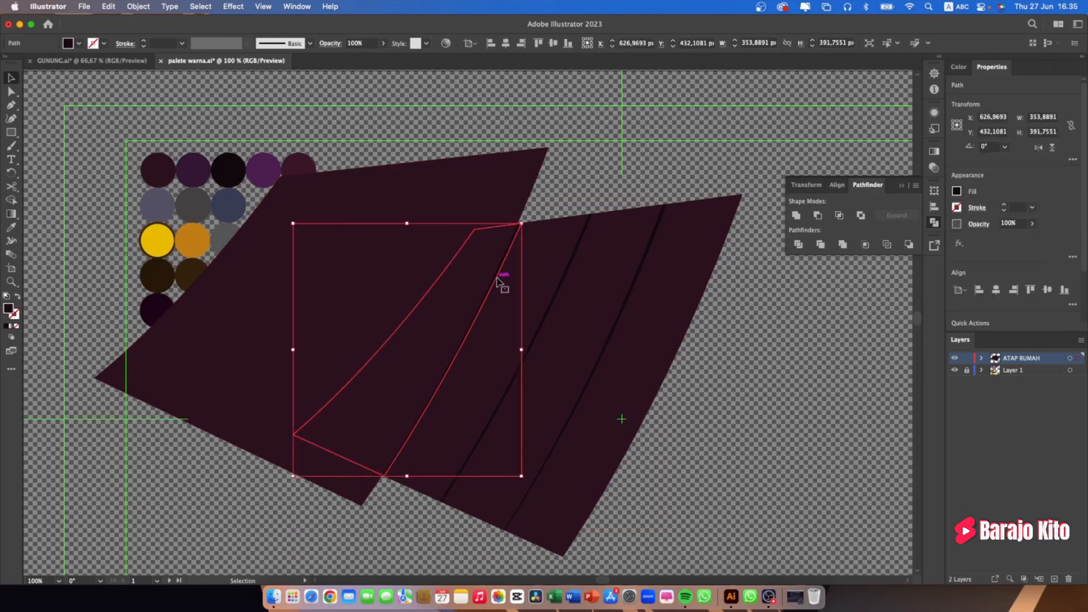
pyautogui.keyDown('shift'); pyautogui.click(476, 204); pyautogui.keyUp('shift')
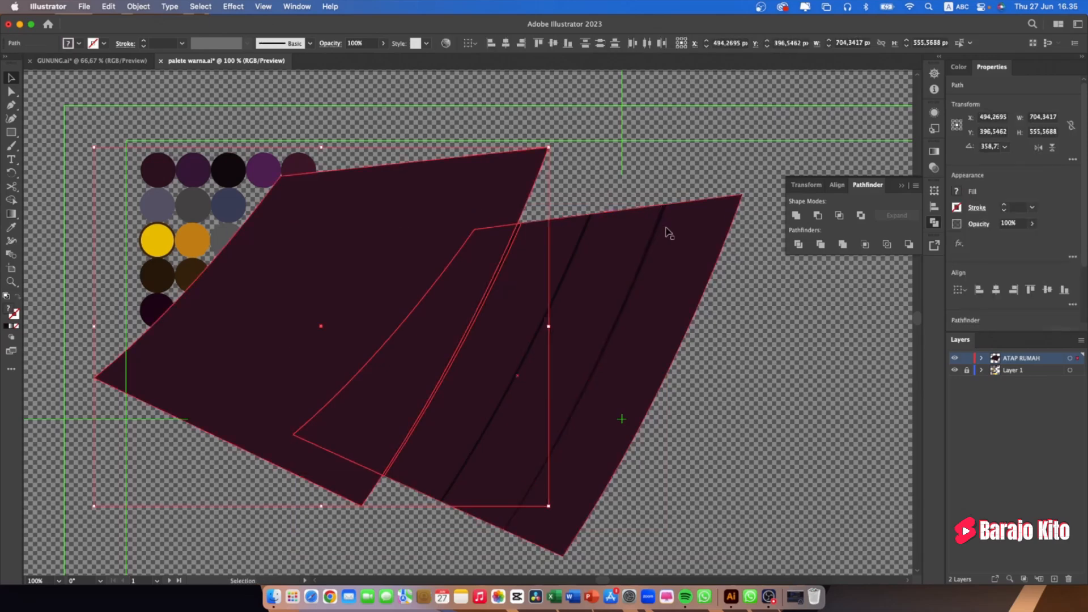
pyautogui.click(798, 246)
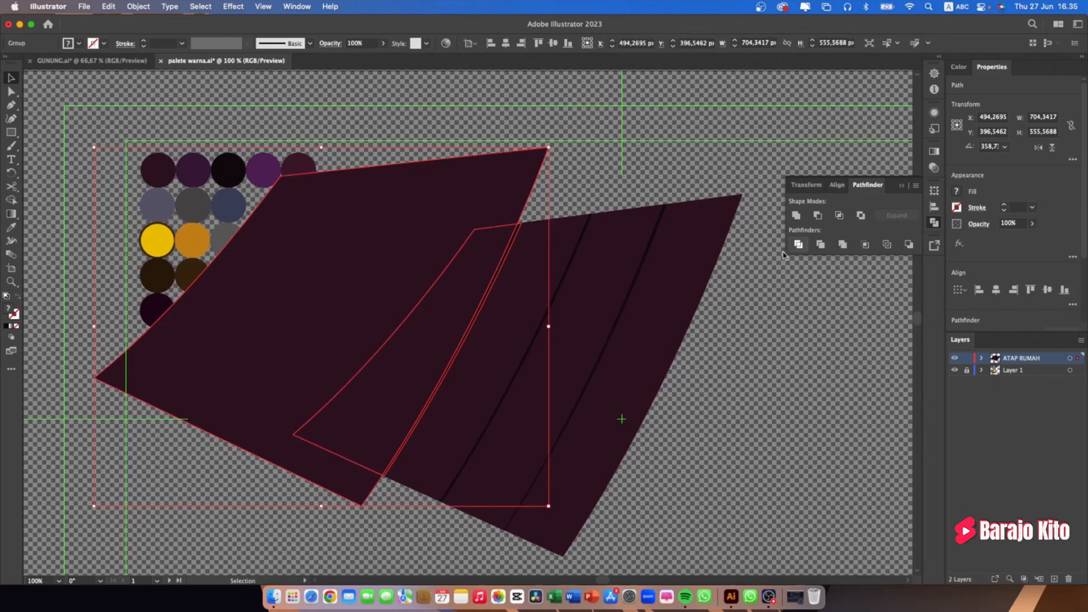
pyautogui.rightClick(466, 258)
pyautogui.click(499, 415)
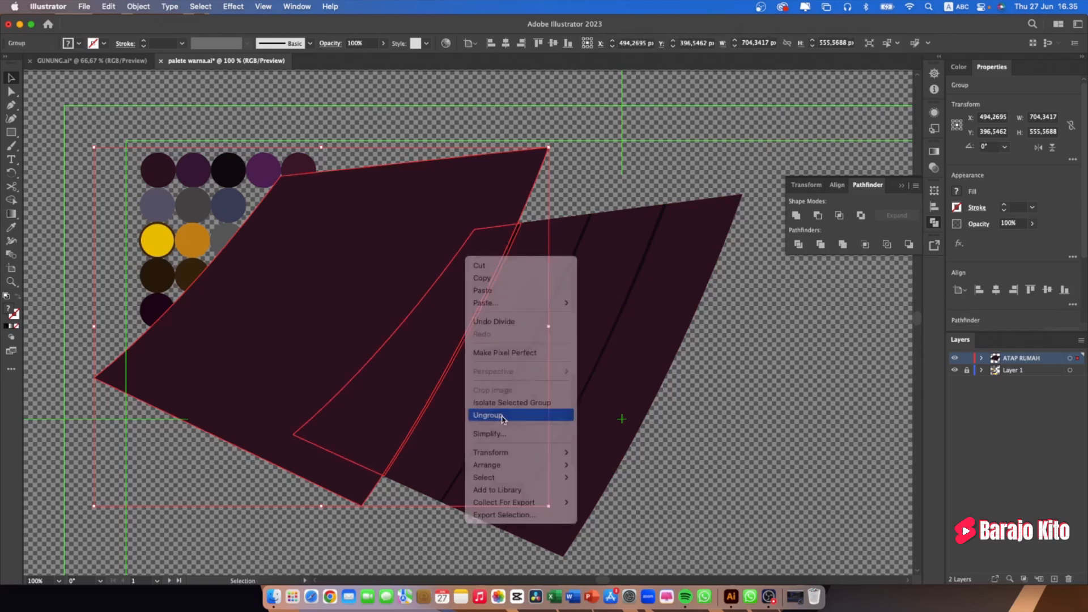
# Delete the leftover maroon panel piece that extends outside the innermost roof section
pyautogui.click(725, 396)
pyautogui.click(423, 221)
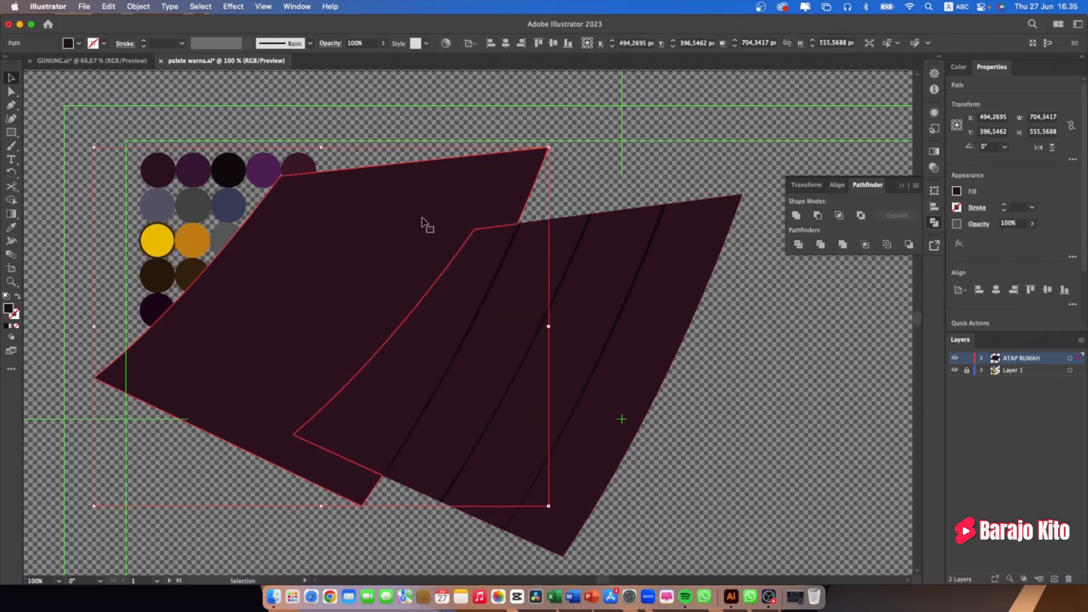
pyautogui.press('Delete')
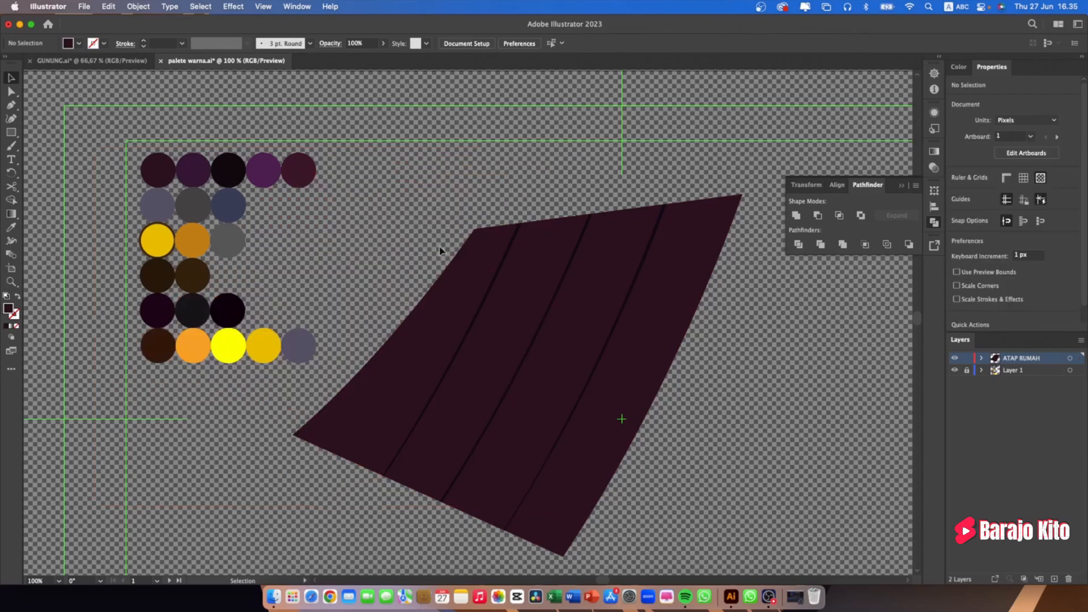
# Pull the loose near-black strip off the innermost seam and delete it
pyautogui.click(497, 281)
pyautogui.moveTo(497, 280); pyautogui.dragTo(772, 376)
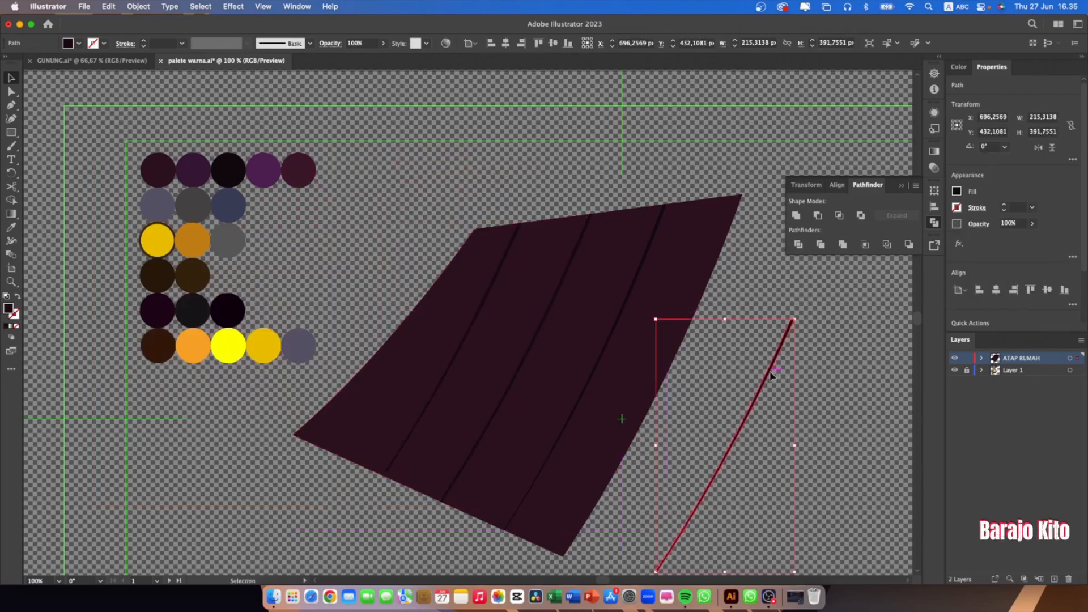
pyautogui.press('Delete')
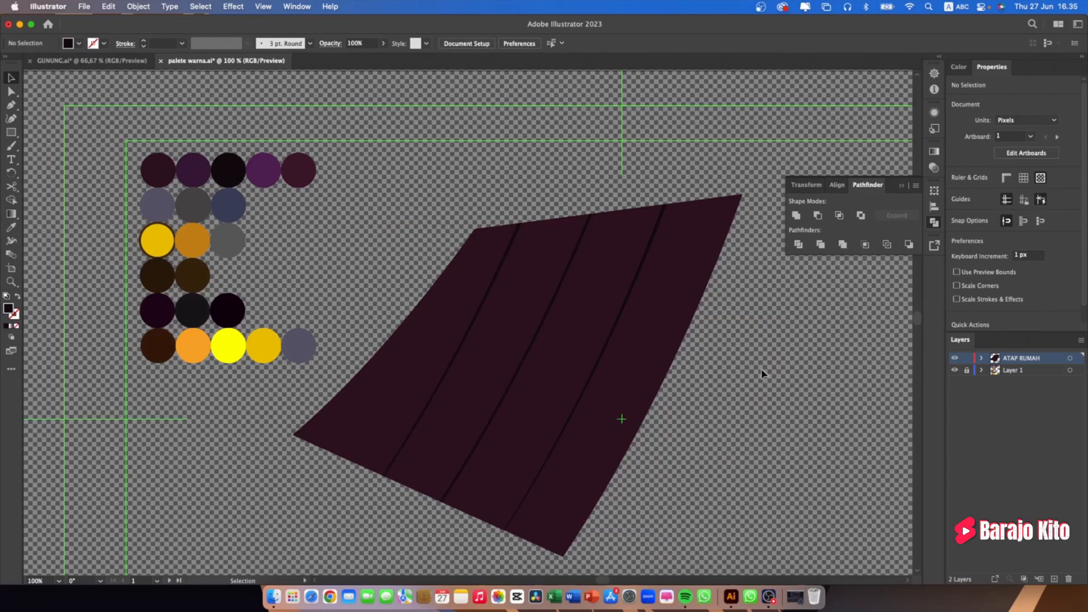
# Draw a shallow three-point curve with the Curvature tool across the roof panel's upper part, about 501 px wide and 37 px high
pyautogui.scroll(-2, 687, 359)
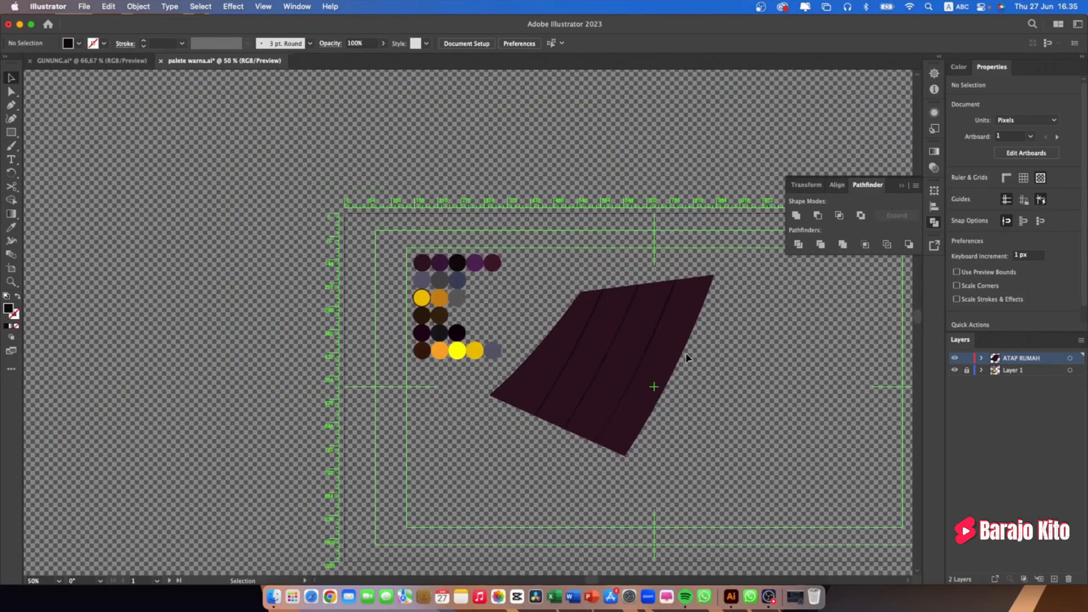
pyautogui.moveTo(749, 337); pyautogui.dragTo(560, 319)
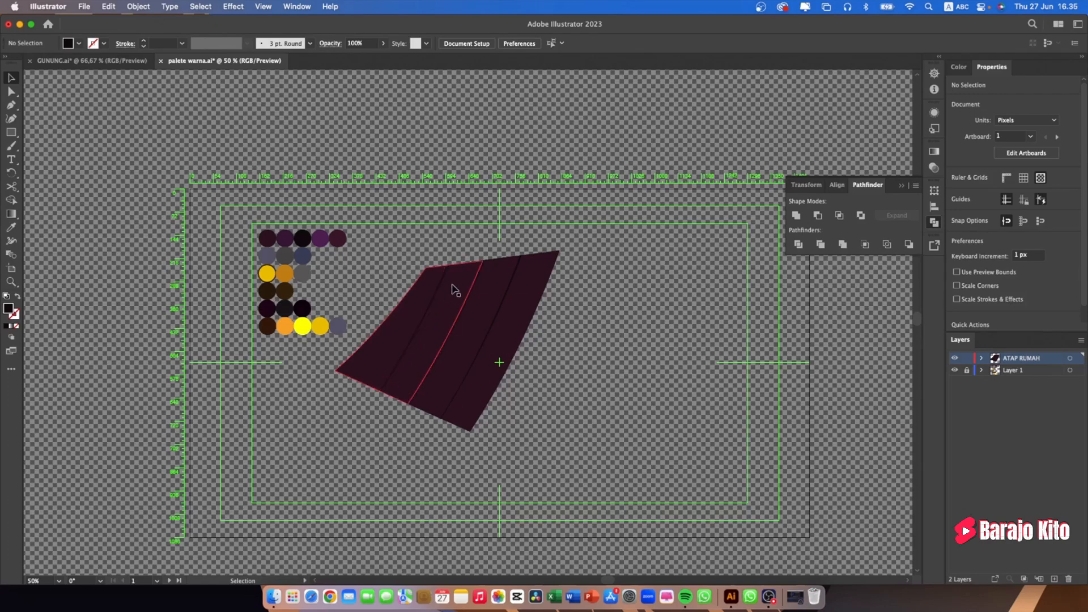
pyautogui.scroll(1, 443, 286)
pyautogui.scroll(2, 443, 286)
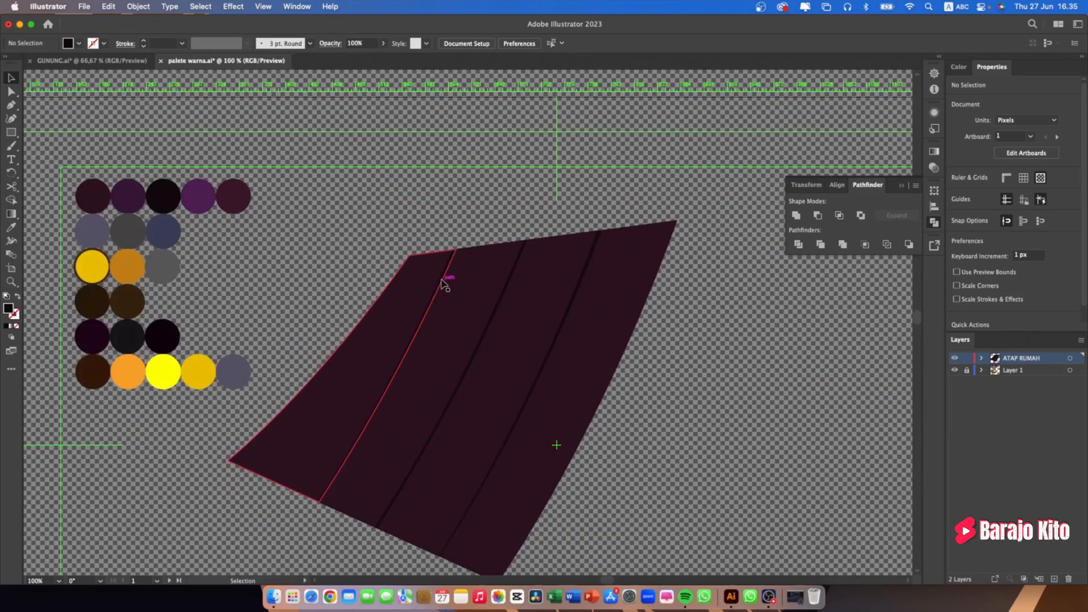
pyautogui.scroll(-1, 444, 283)
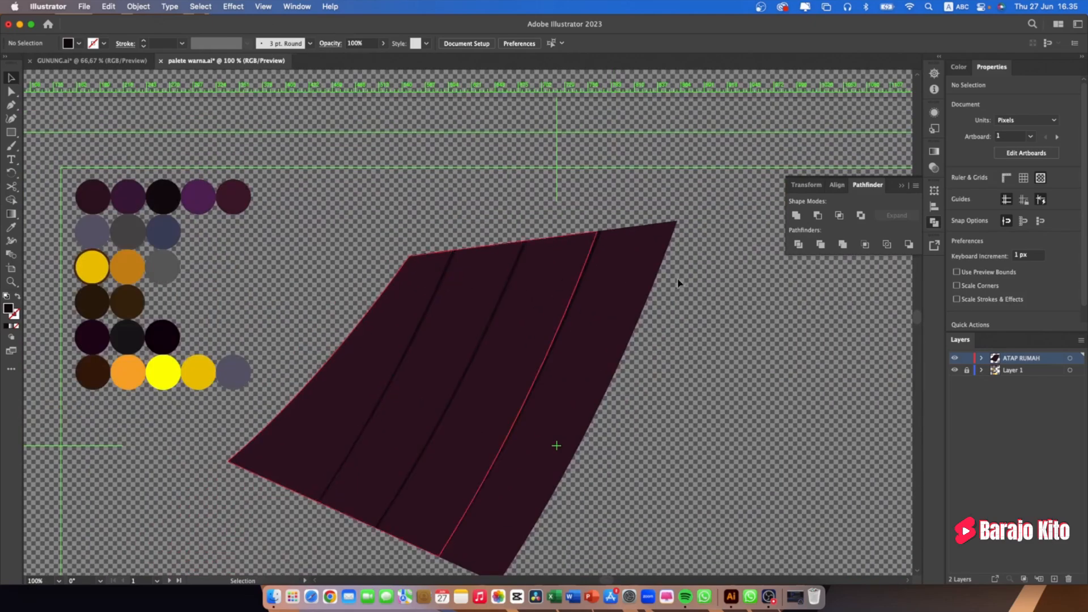
pyautogui.click(11, 119)
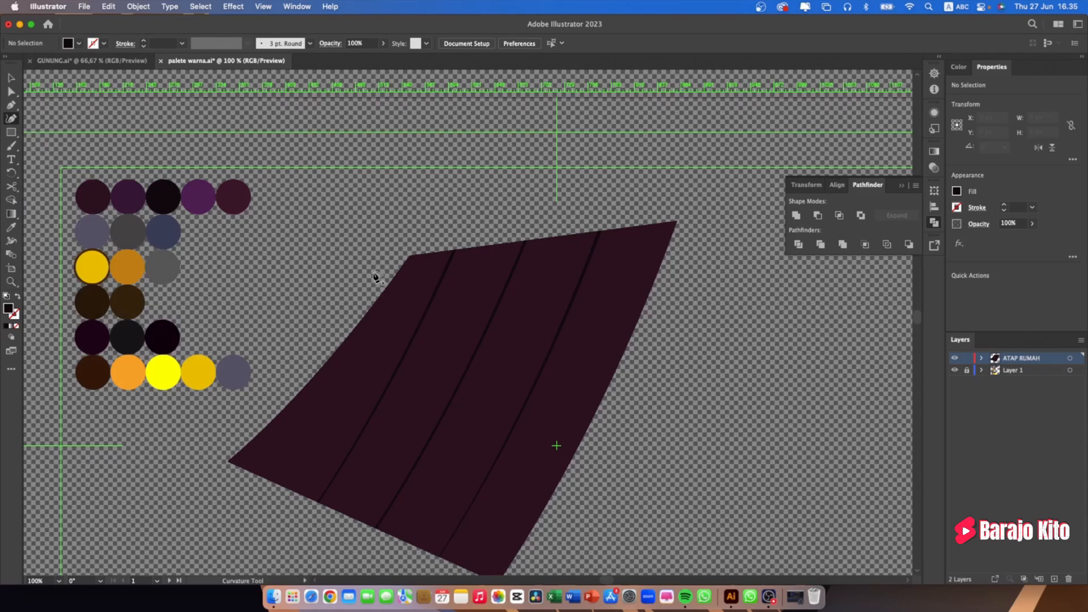
pyautogui.click(487, 279)
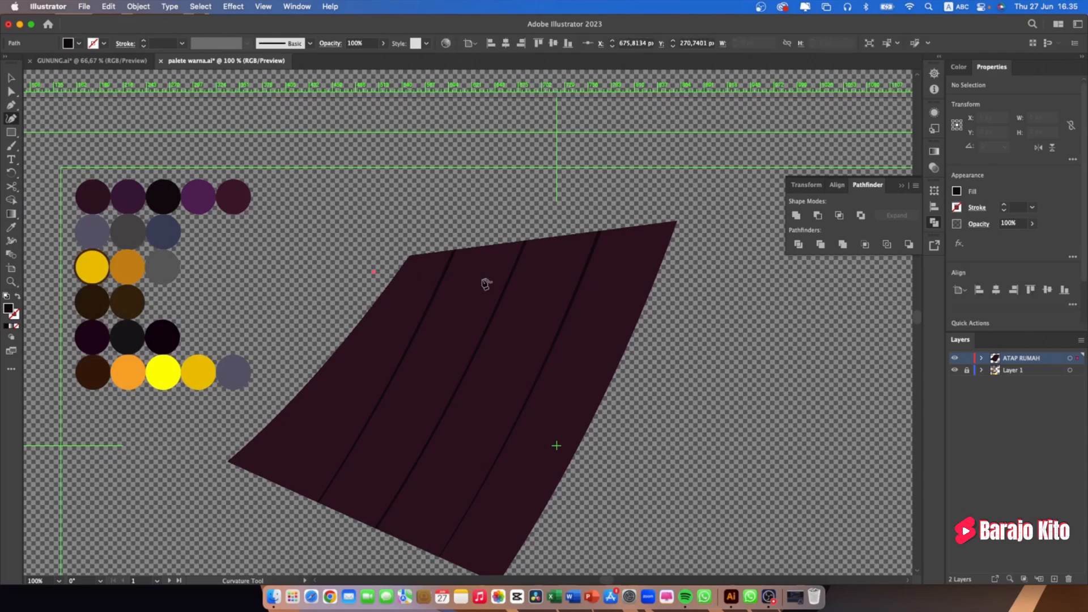
pyautogui.click(526, 271)
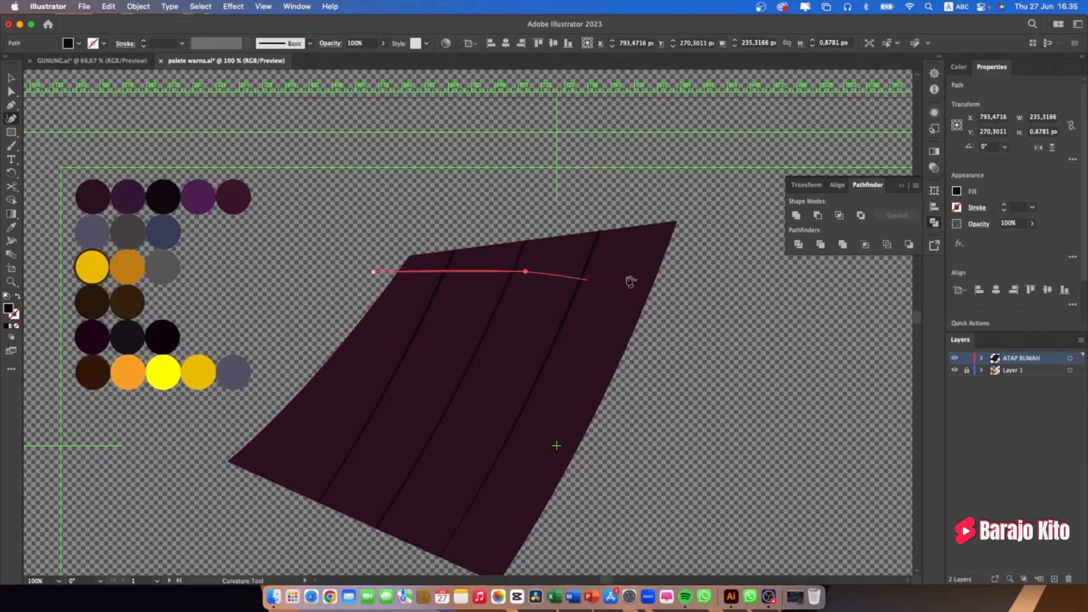
pyautogui.click(698, 252)
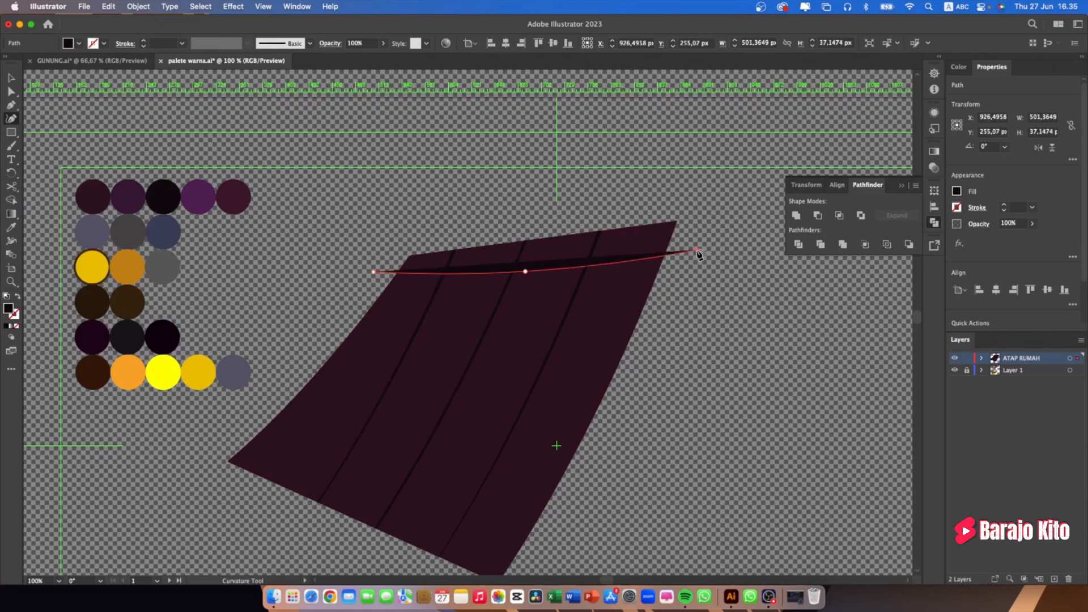
pyautogui.press('v')
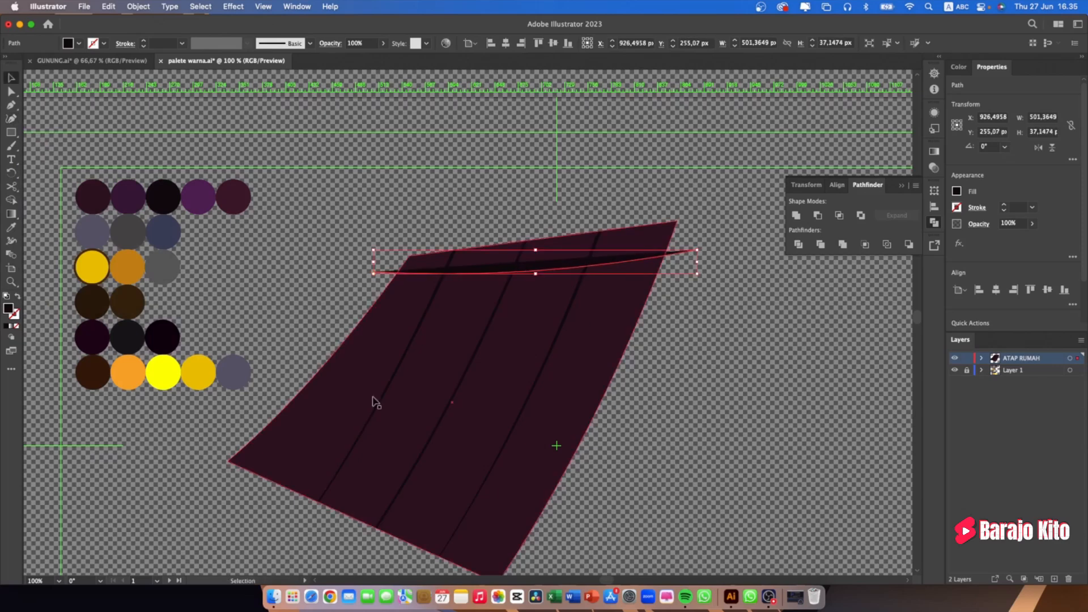
# Remove the fill from the new curve across the roof panel
pyautogui.click(17, 326)
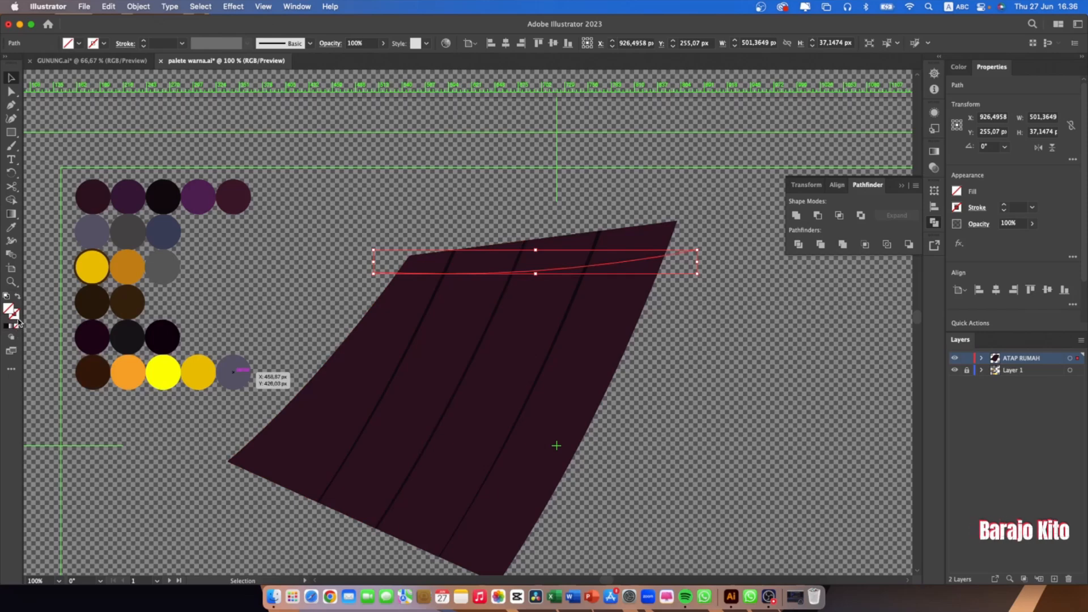
pyautogui.click(16, 319)
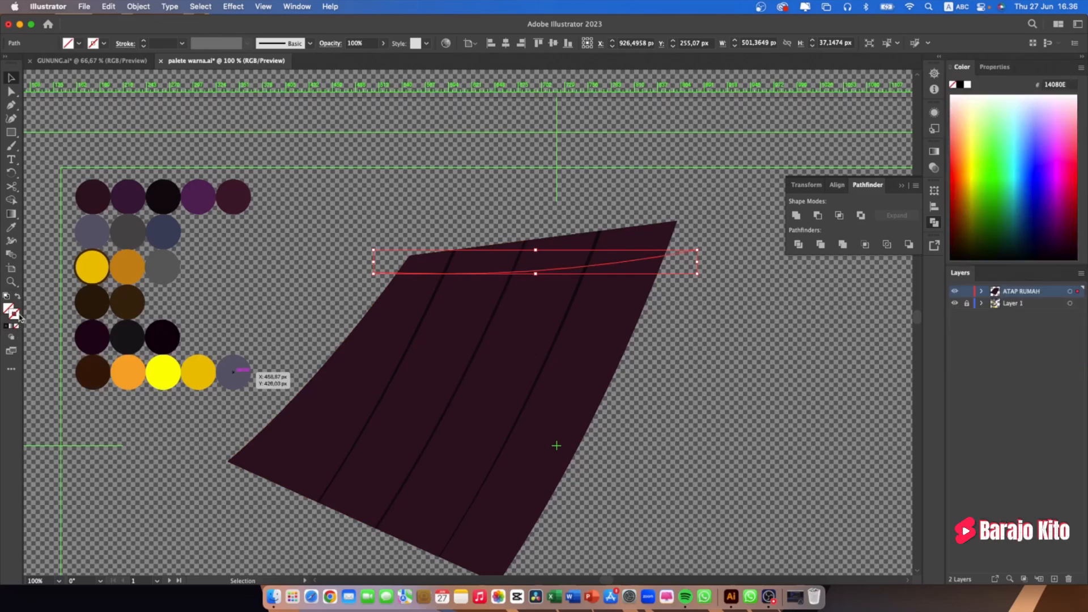
pyautogui.click(163, 203)
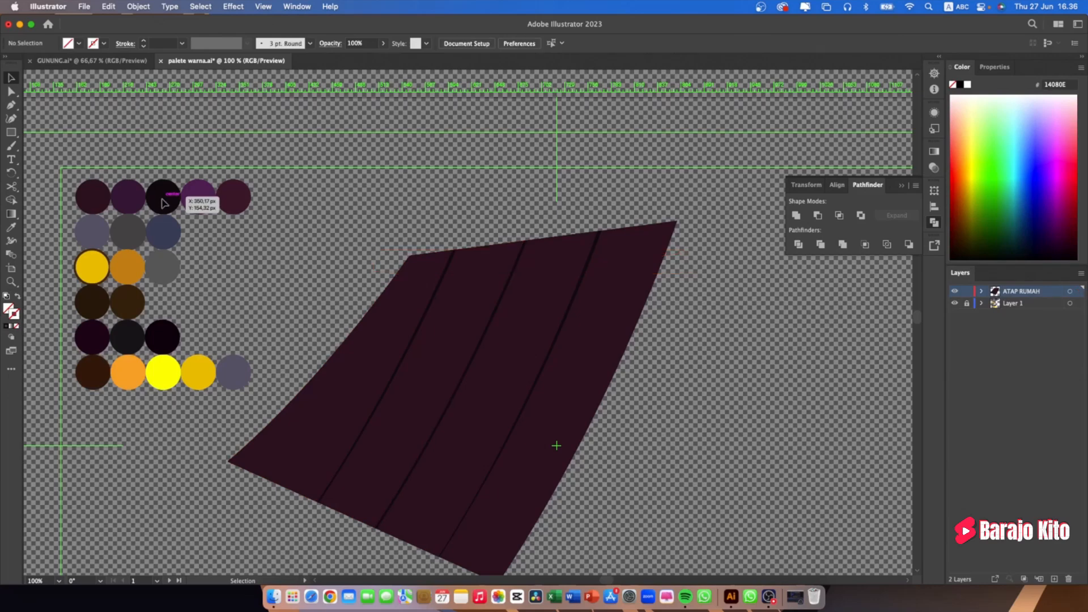
# Check the fill color code of the near-black section forming the outermost seam
pyautogui.click(571, 312)
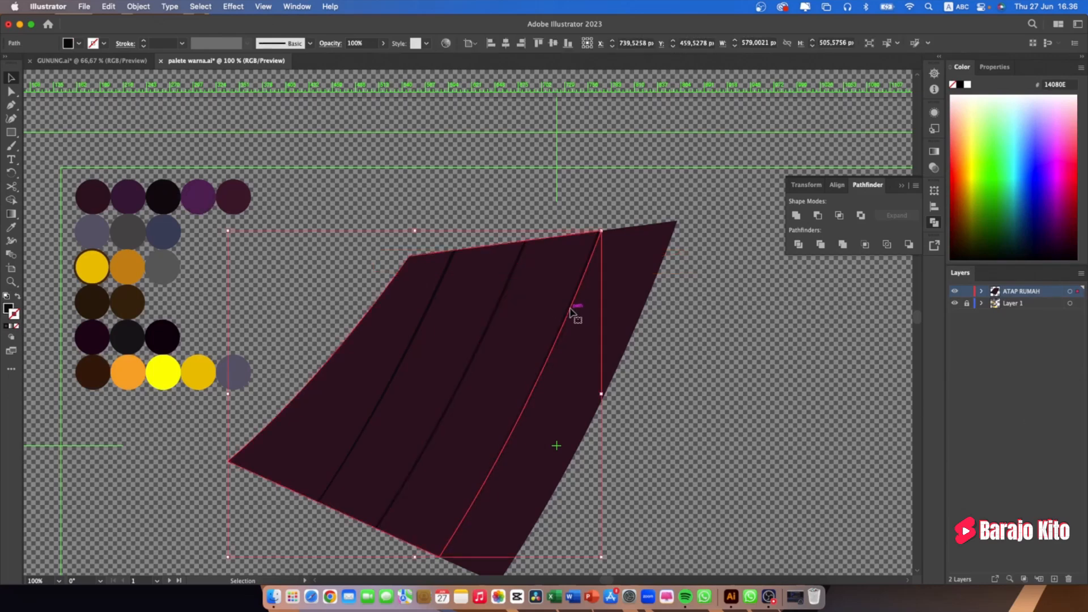
pyautogui.doubleClick(8, 309)
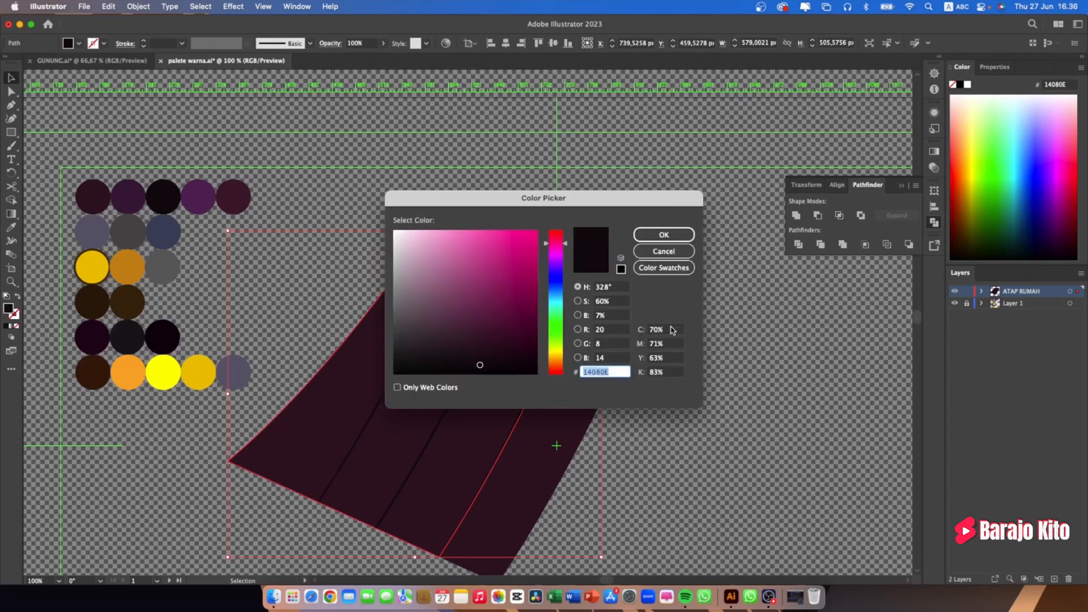
pyautogui.click(656, 235)
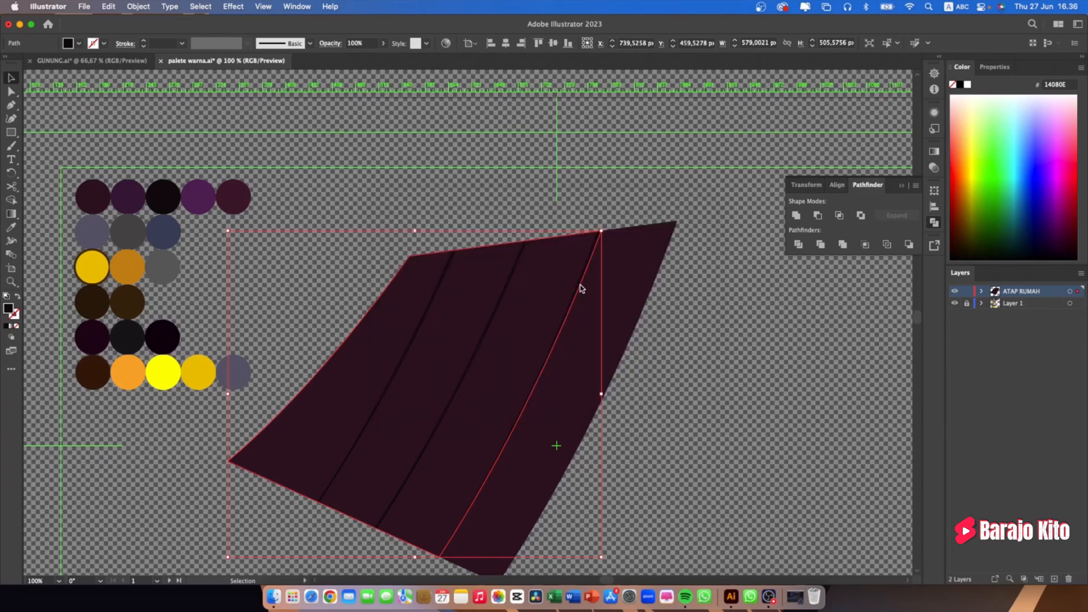
# Give the unfilled curve a black stroke with color code 000000
pyautogui.click(471, 275)
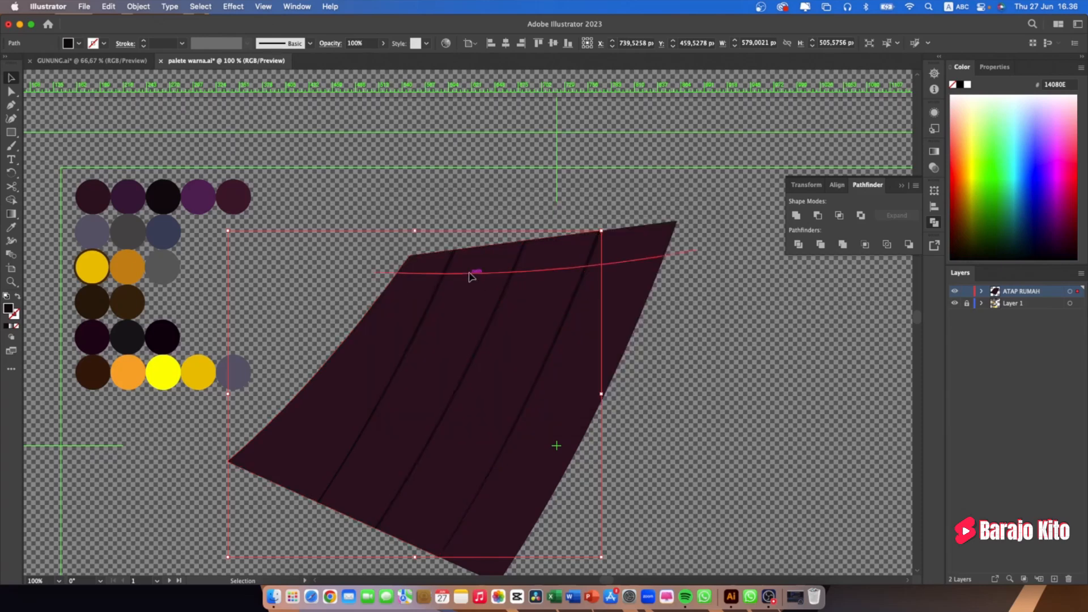
pyautogui.doubleClick(16, 318)
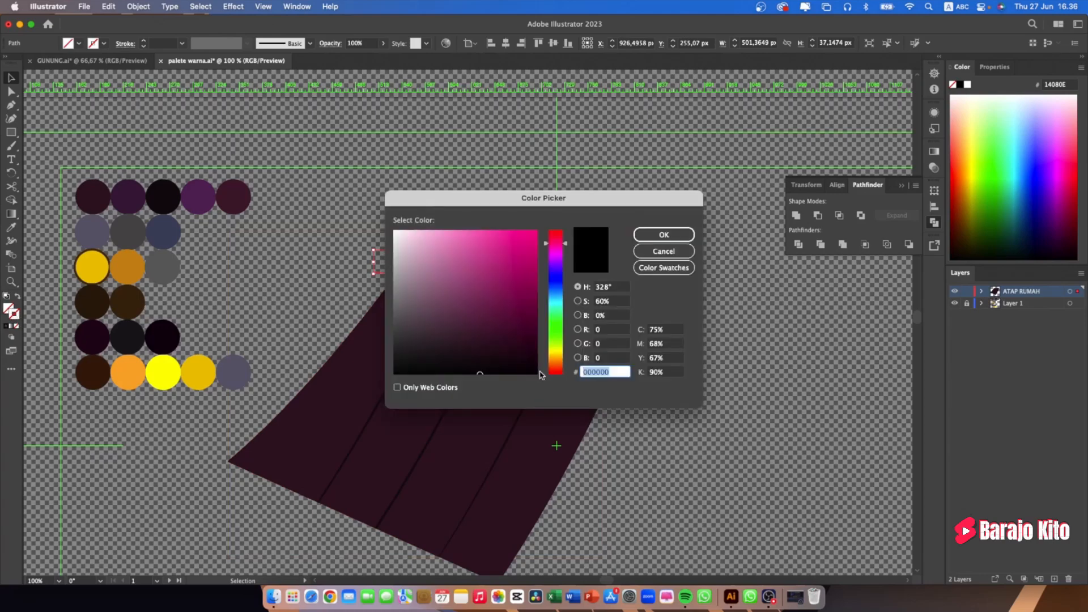
pyautogui.click(664, 235)
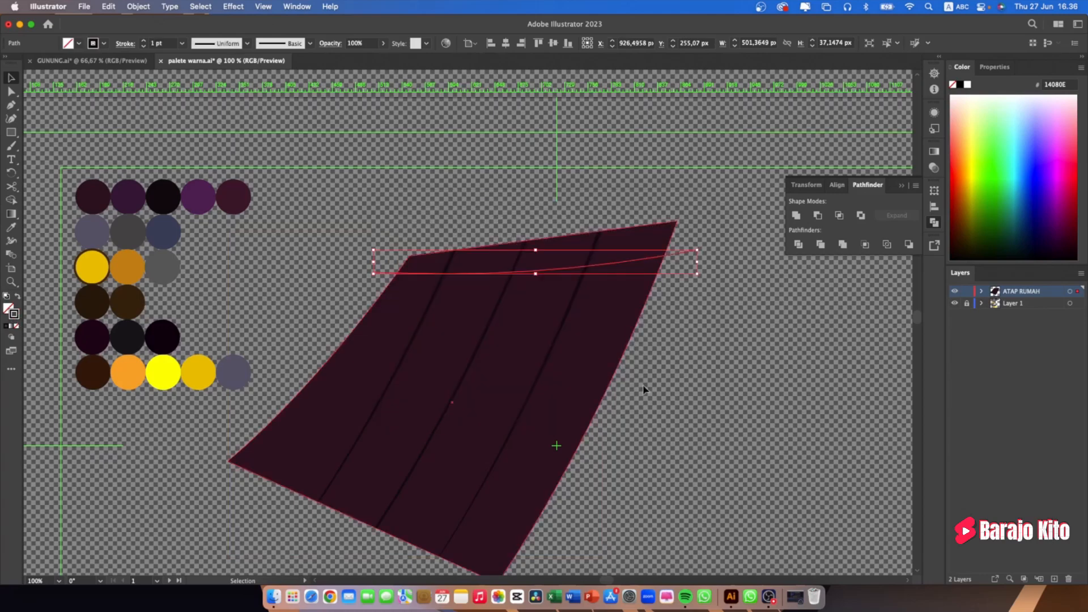
pyautogui.click(696, 384)
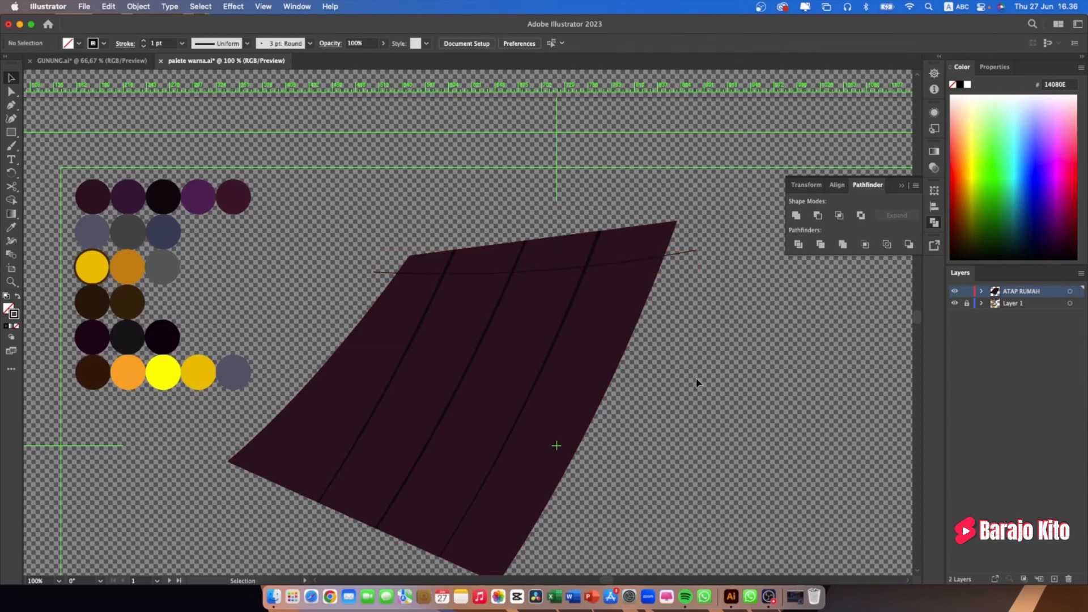
# Set the curve's stroke weight to 3 pt
pyautogui.click(645, 267)
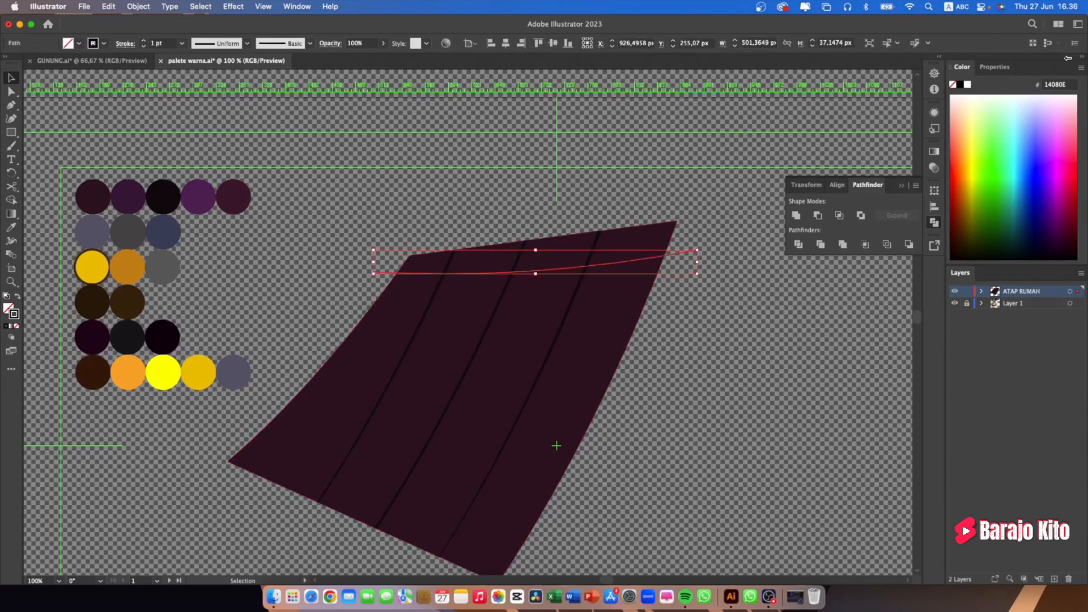
pyautogui.click(999, 67)
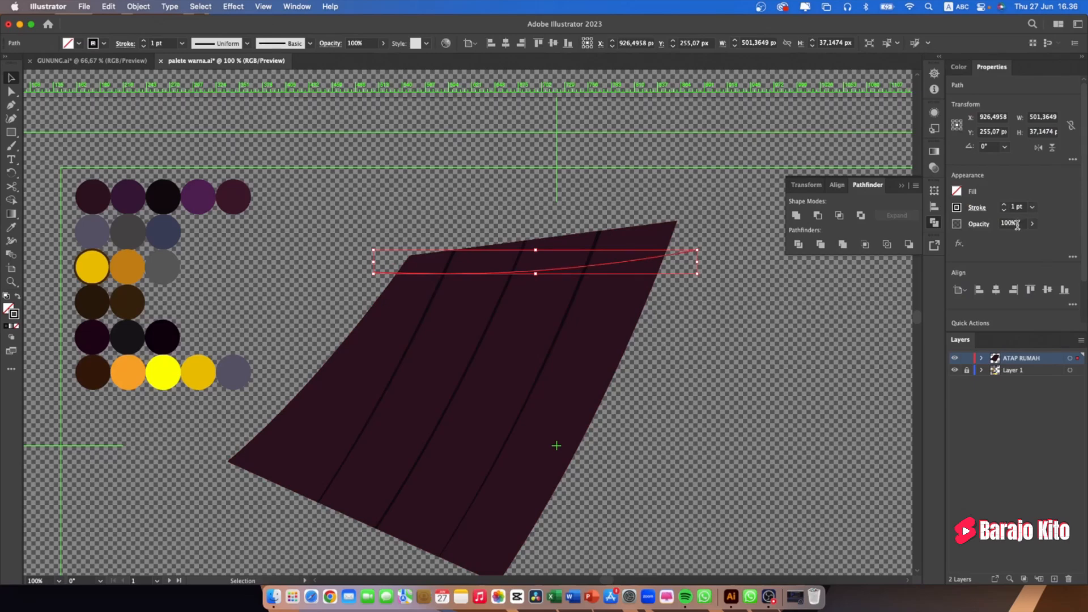
pyautogui.click(1005, 206)
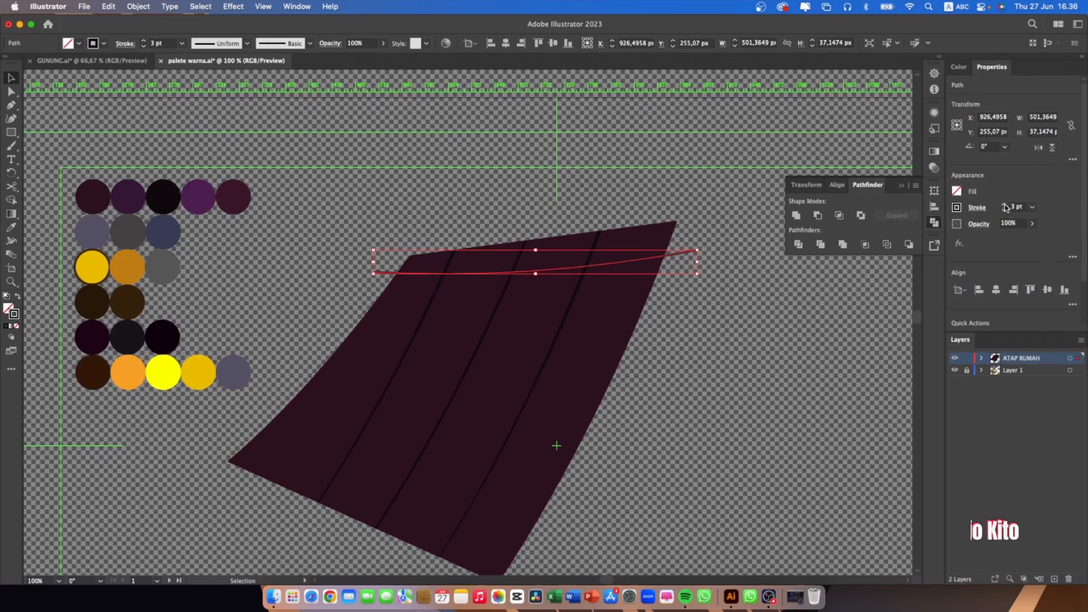
pyautogui.click(754, 322)
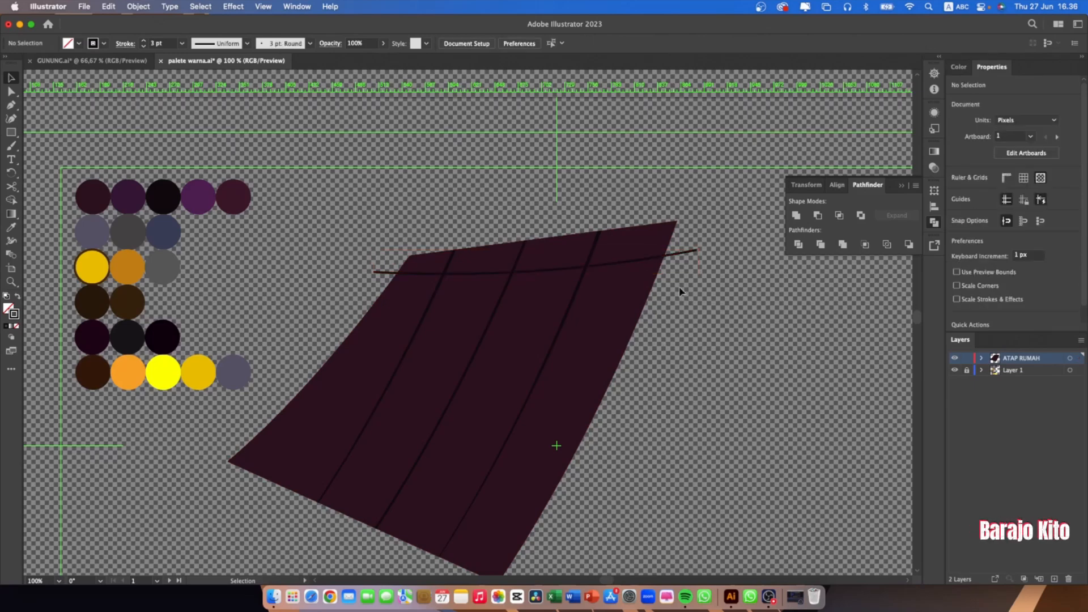
# Move the curve up to about X 937, Y 241 px and raise its middle anchor slightly to flatten it
pyautogui.click(639, 262)
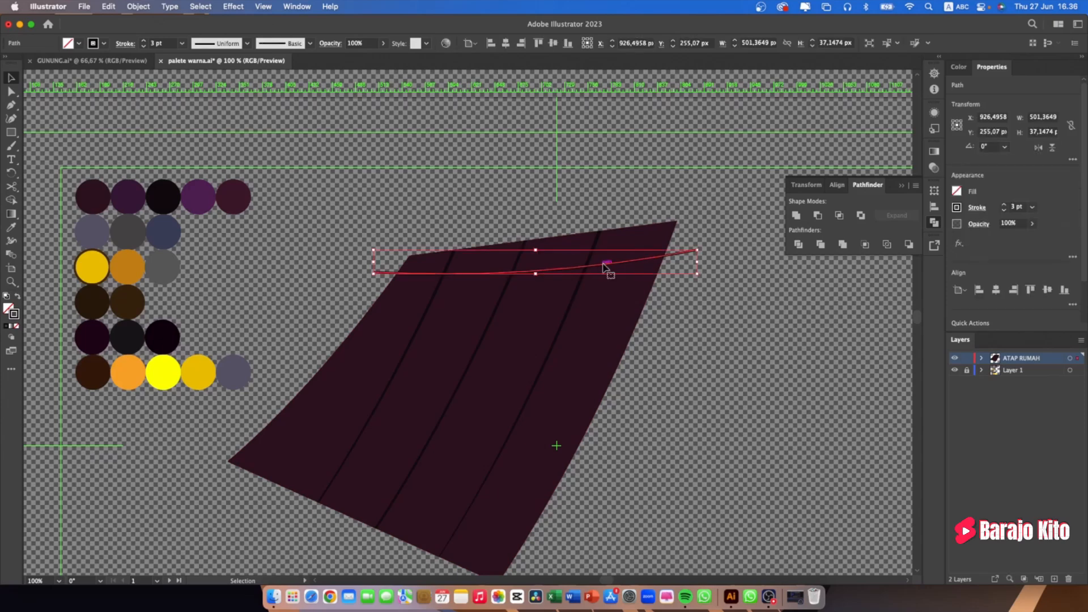
pyautogui.moveTo(606, 269); pyautogui.dragTo(611, 260)
pyautogui.press('a')
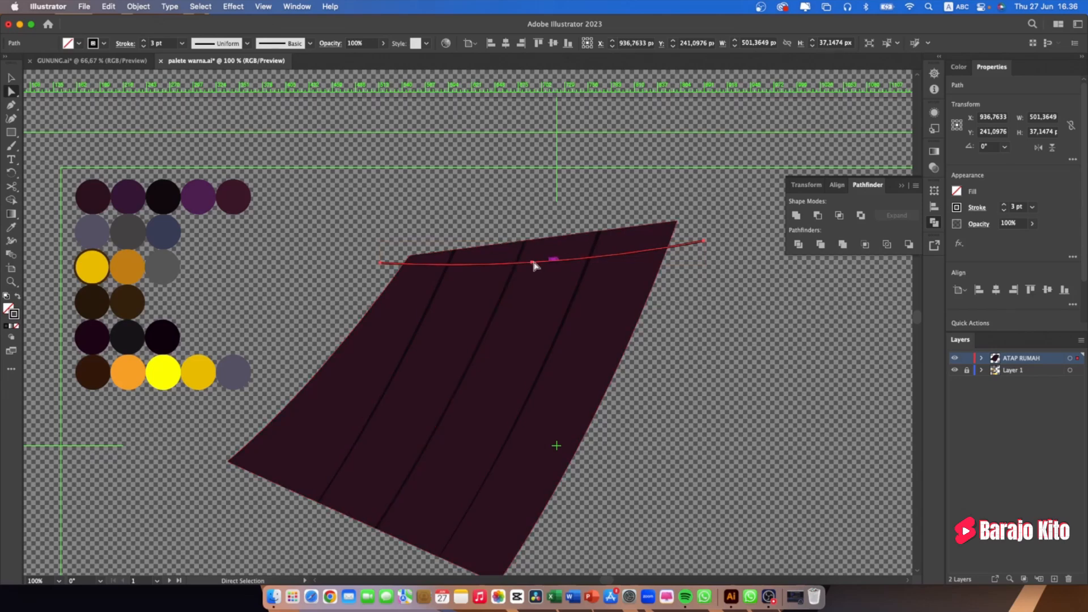
pyautogui.click(533, 263)
pyautogui.moveTo(534, 266); pyautogui.dragTo(535, 262)
# Try lowering the curve's left endpoint slightly, and undo that adjustment
pyautogui.moveTo(381, 264); pyautogui.dragTo(381, 267)
pyautogui.press('super+z')
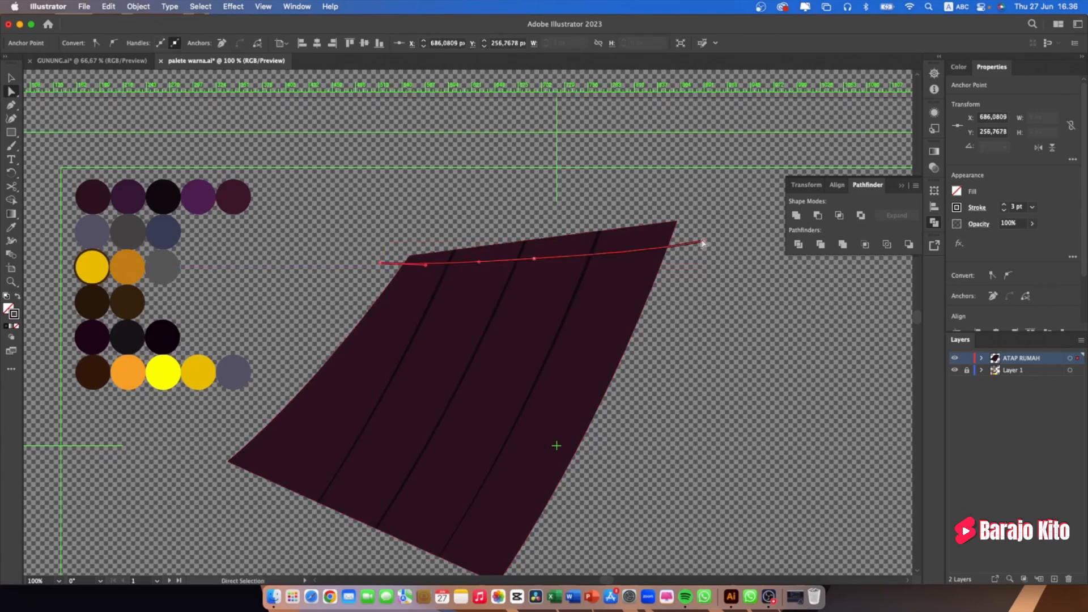
pyautogui.press('v')
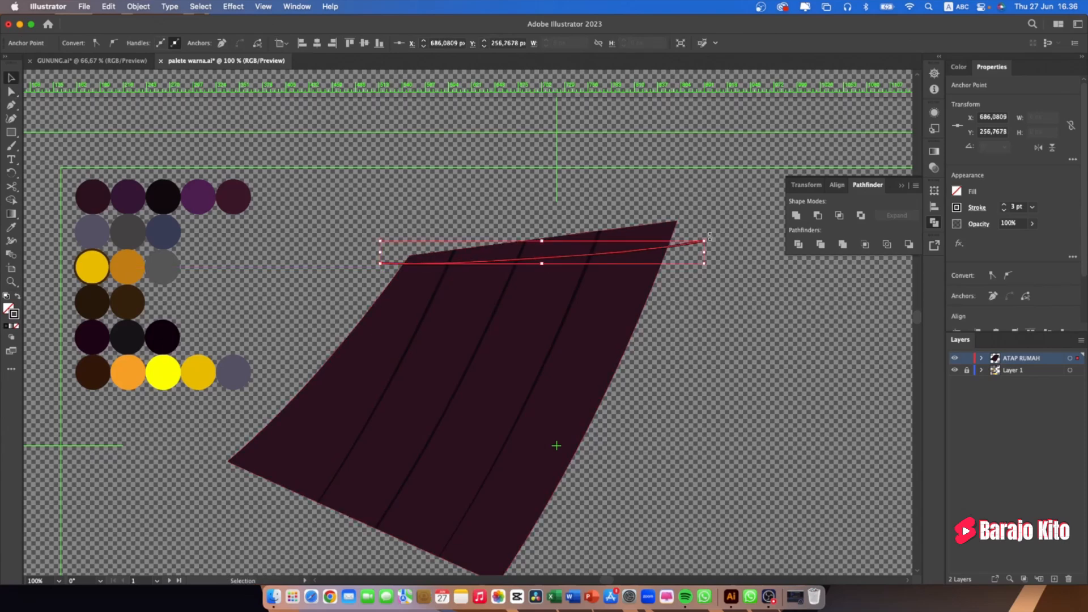
# Rotate the curved line about 2° so its right end rises, and move it up to about Y 237 px
pyautogui.moveTo(710, 238); pyautogui.dragTo(710, 234)
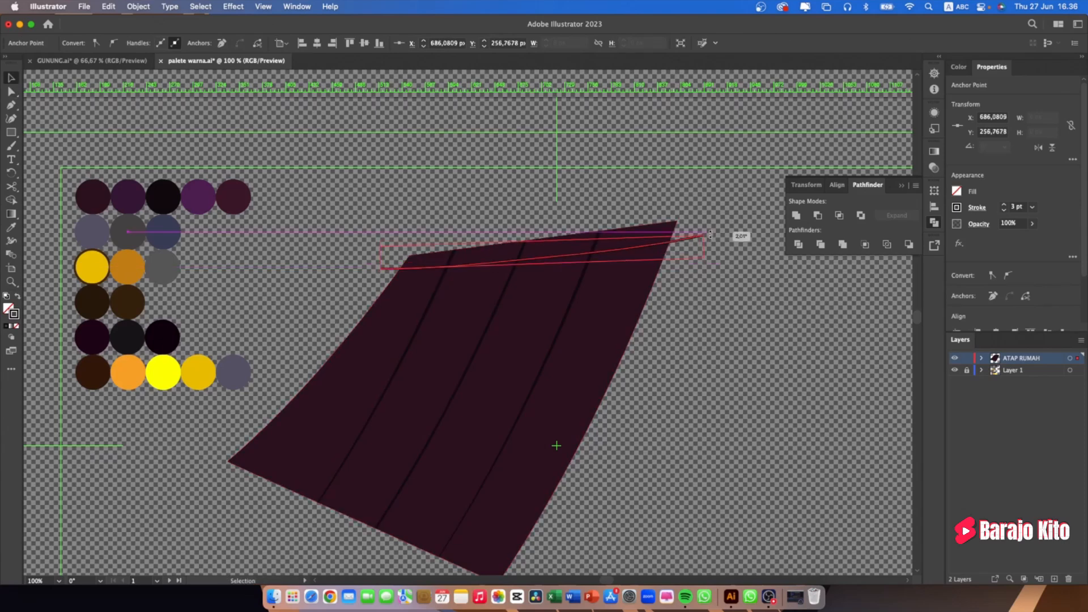
pyautogui.click(743, 314)
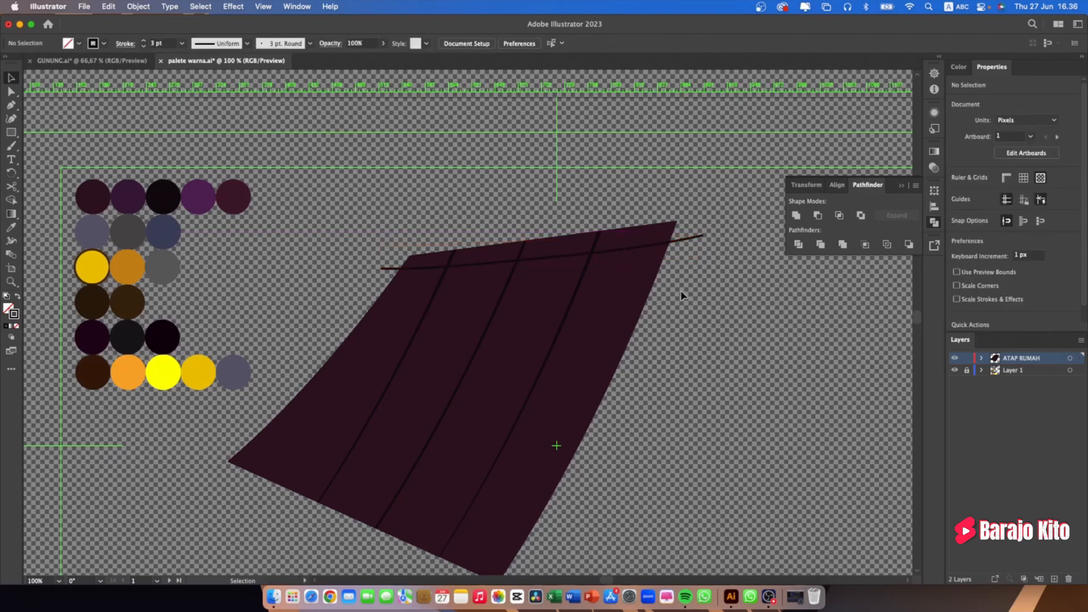
pyautogui.scroll(2, 505, 252)
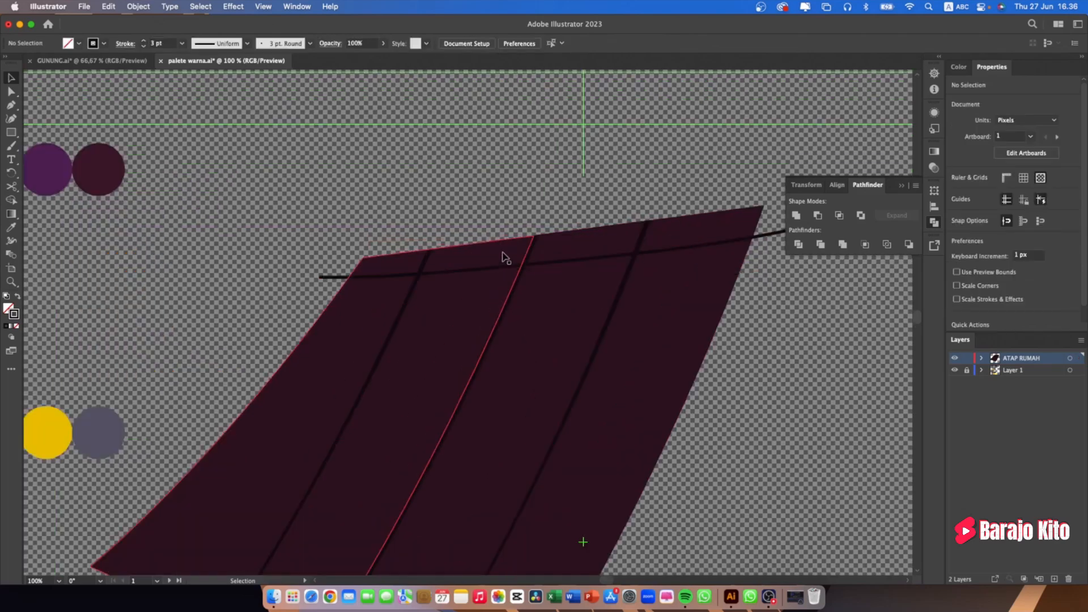
pyautogui.scroll(4, 504, 258)
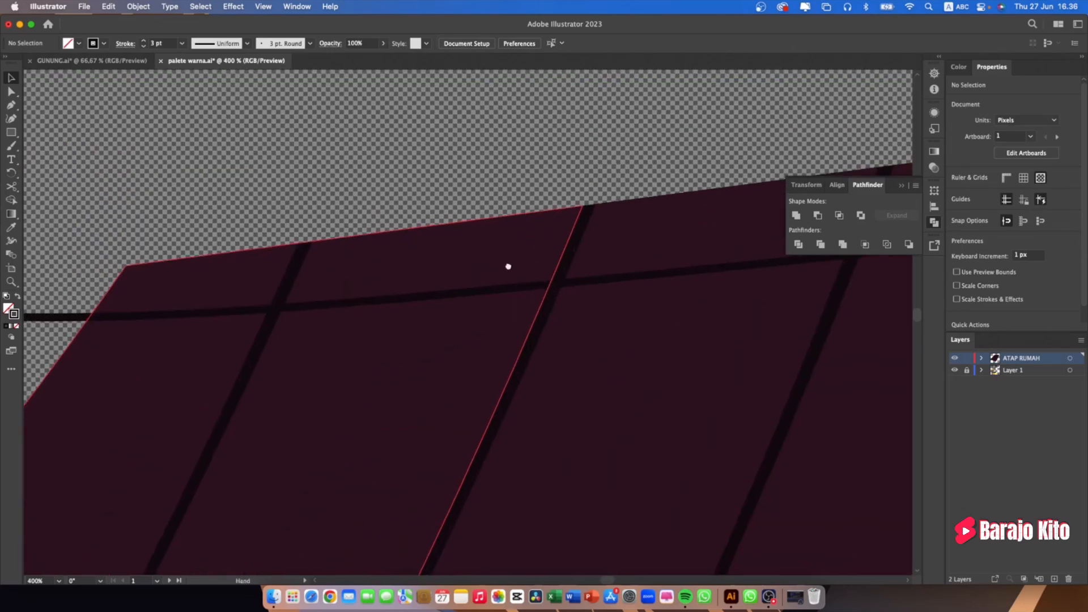
pyautogui.moveTo(508, 265); pyautogui.dragTo(416, 246)
pyautogui.click(456, 258)
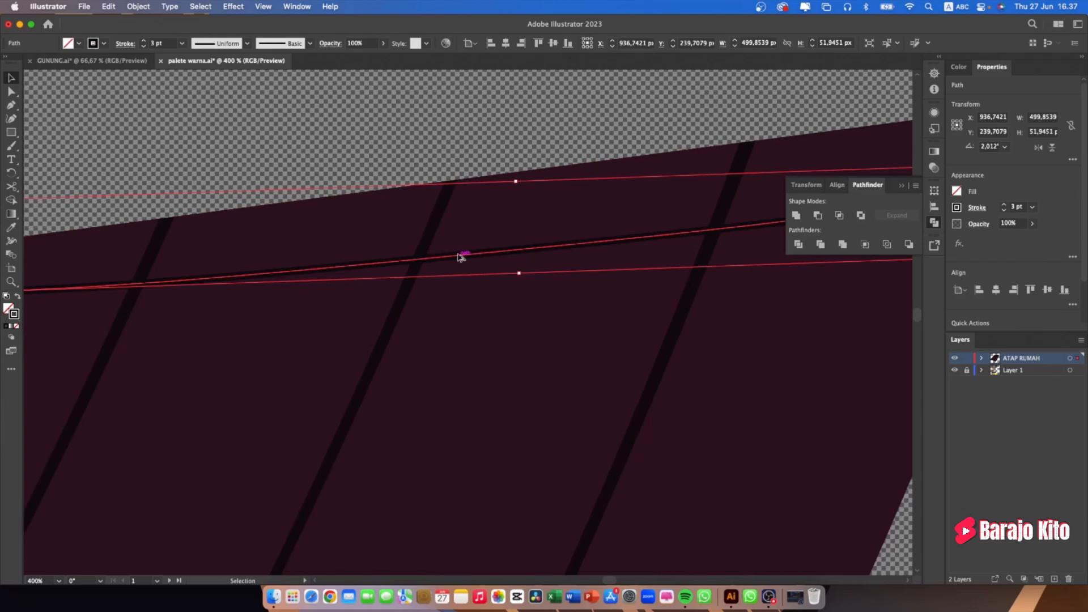
pyautogui.moveTo(461, 259); pyautogui.dragTo(550, 254)
pyautogui.scroll(-1, 461, 253)
pyautogui.scroll(-1, 460, 252)
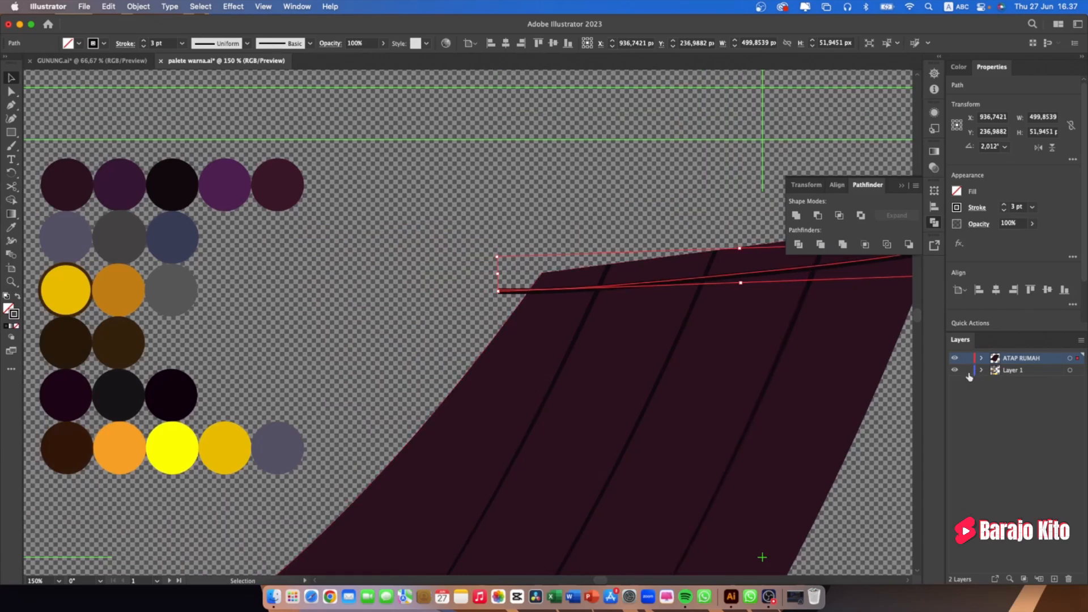
# Unlock Layer 1 and ungroup the color palette circles
pyautogui.click(150, 186)
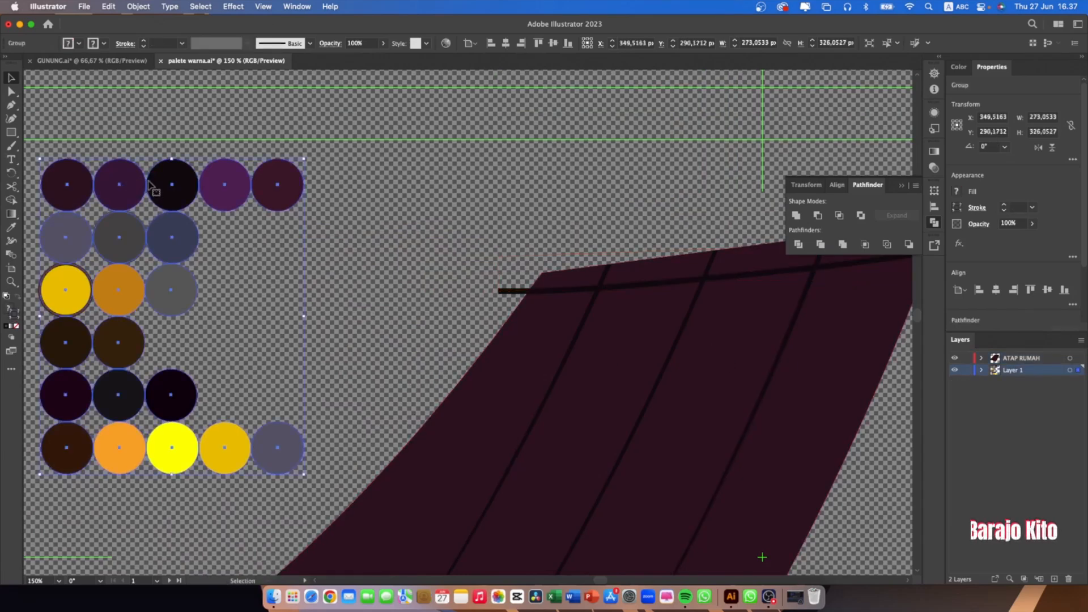
pyautogui.rightClick(150, 186)
pyautogui.click(182, 342)
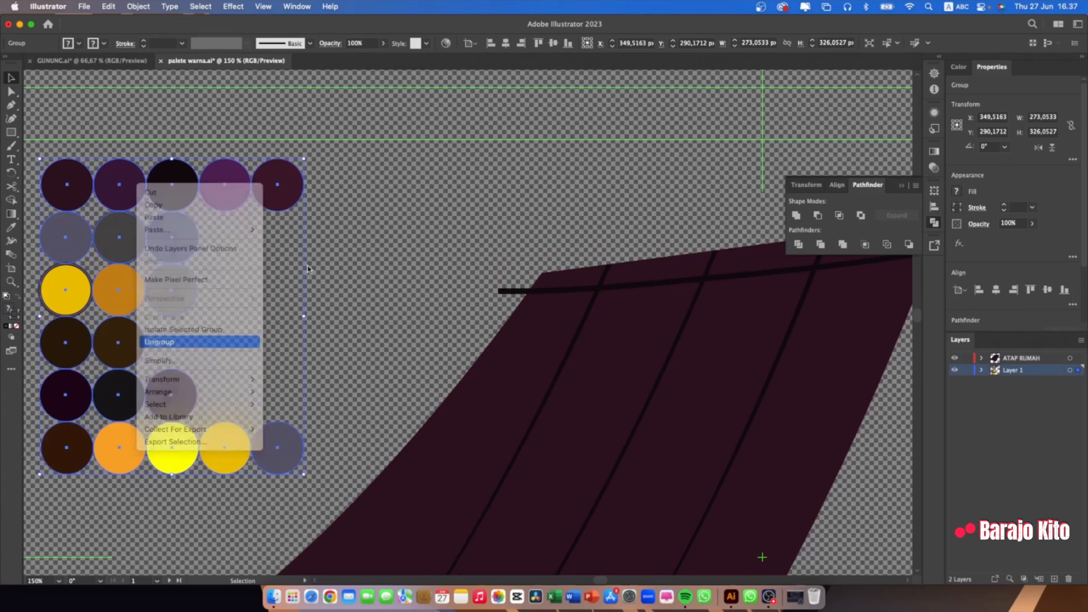
# Copy the fill color code 441F41 from the second circle in the palette's first row and select the curved roof line
pyautogui.click(125, 191)
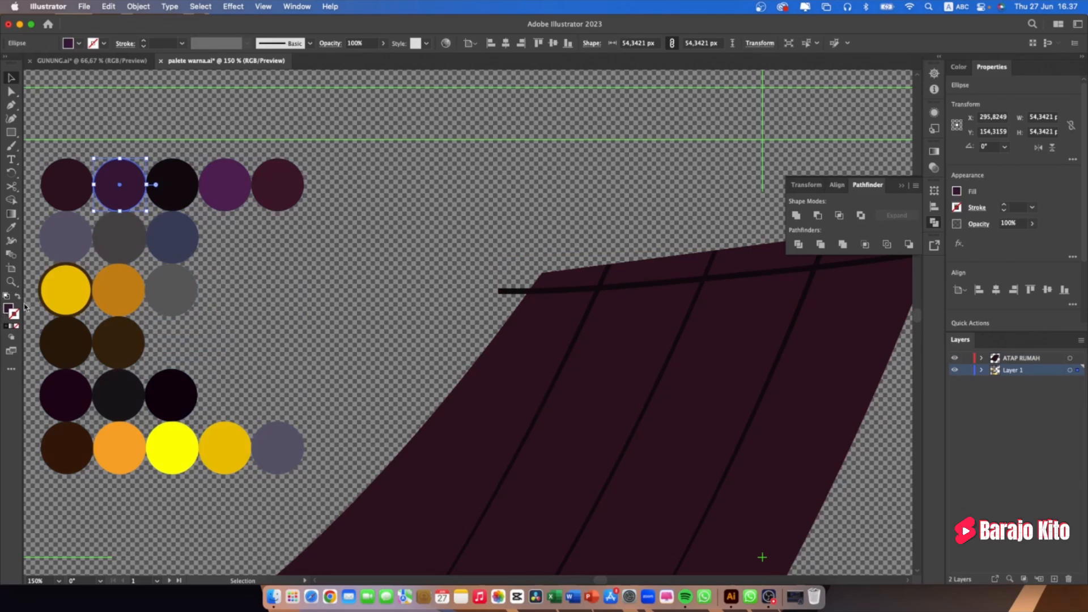
pyautogui.doubleClick(8, 308)
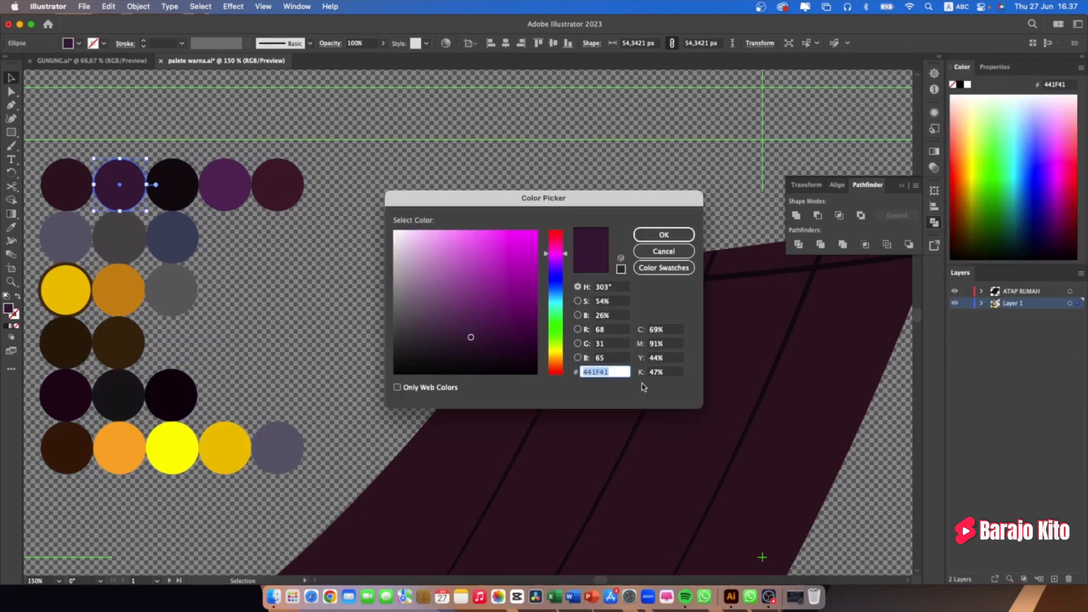
pyautogui.press('Return')
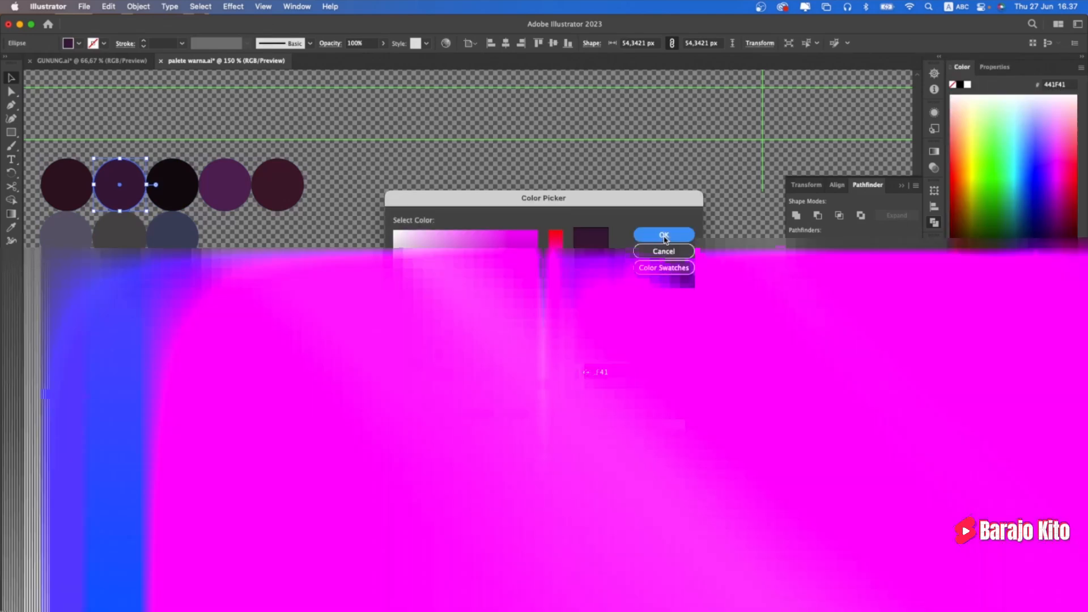
pyautogui.click(678, 284)
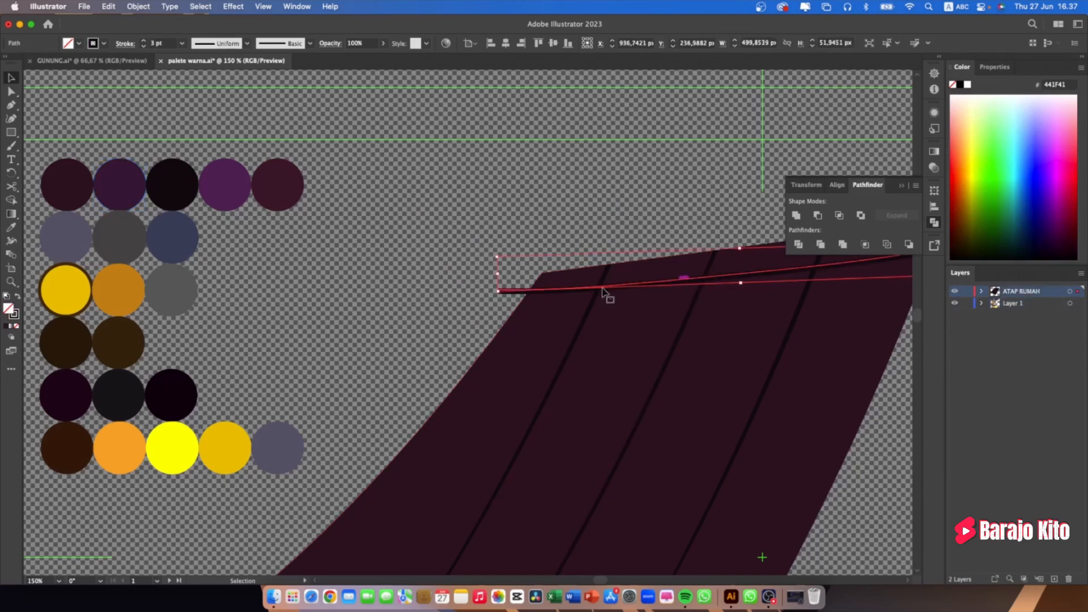
# Set the stroke colour of the upper curved line across the roof to 441F41 and lock Layer 1
pyautogui.click(15, 316)
pyautogui.doubleClick(15, 315)
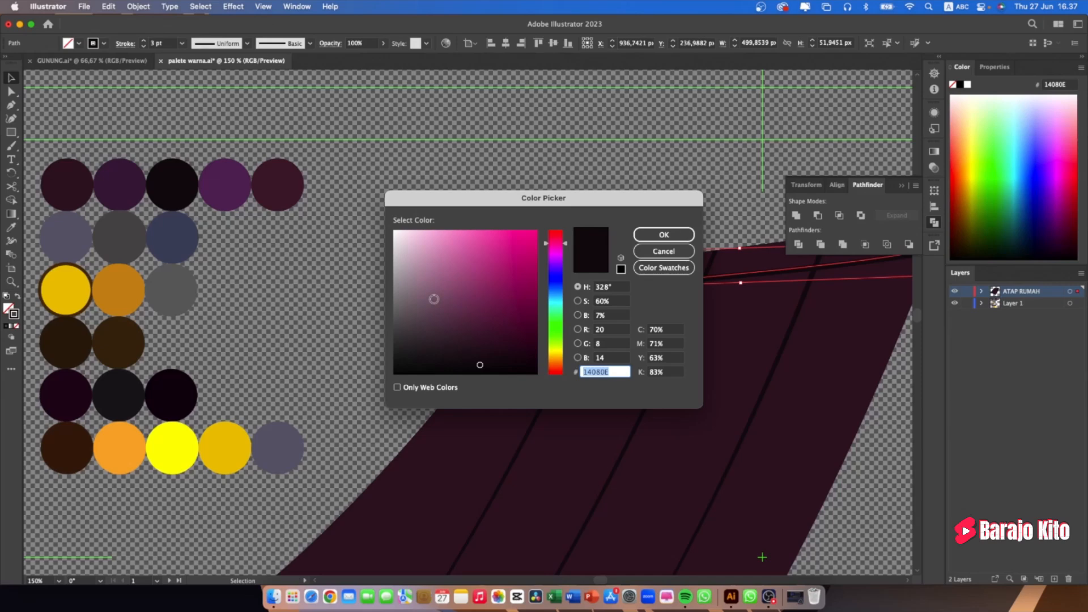
pyautogui.click(664, 235)
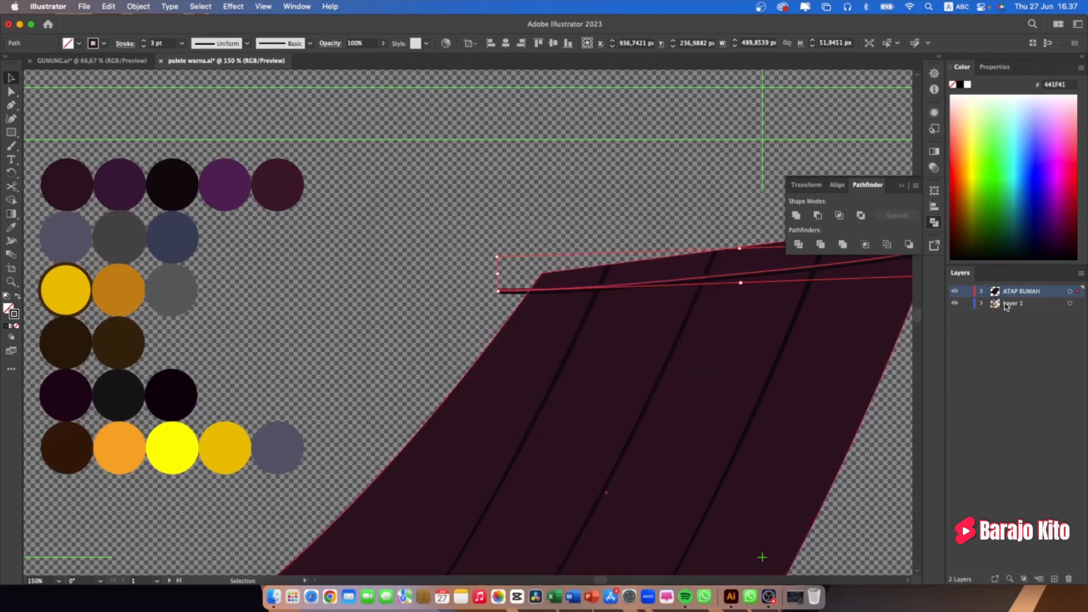
pyautogui.click(624, 223)
pyautogui.hscroll(1, 677, 272)
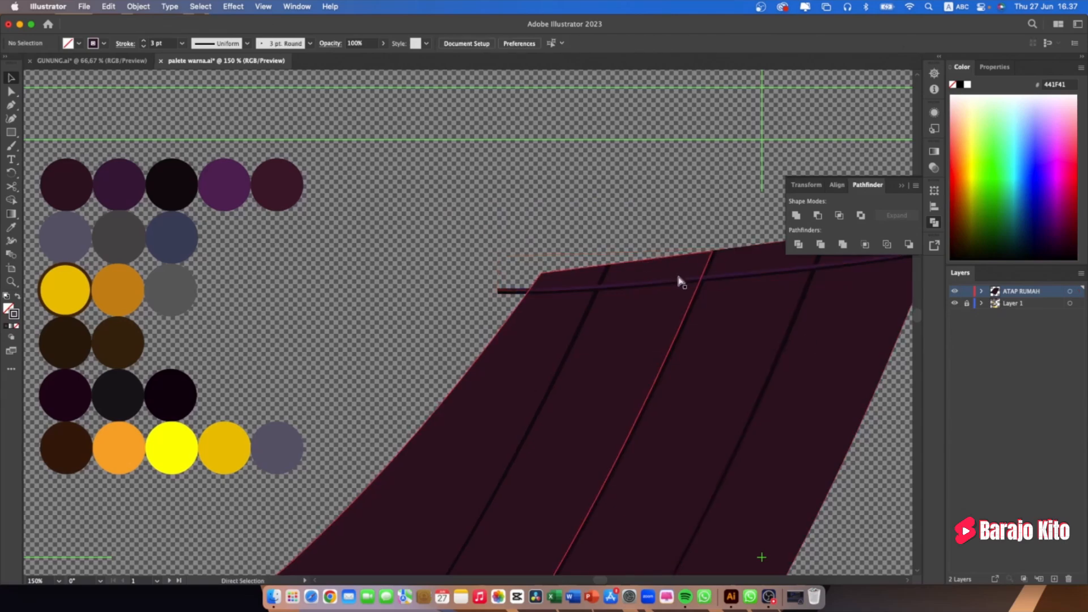
# Nudge the purple curved line down about 1 px so it sits closer over the dark line
pyautogui.hscroll(5, 741, 297)
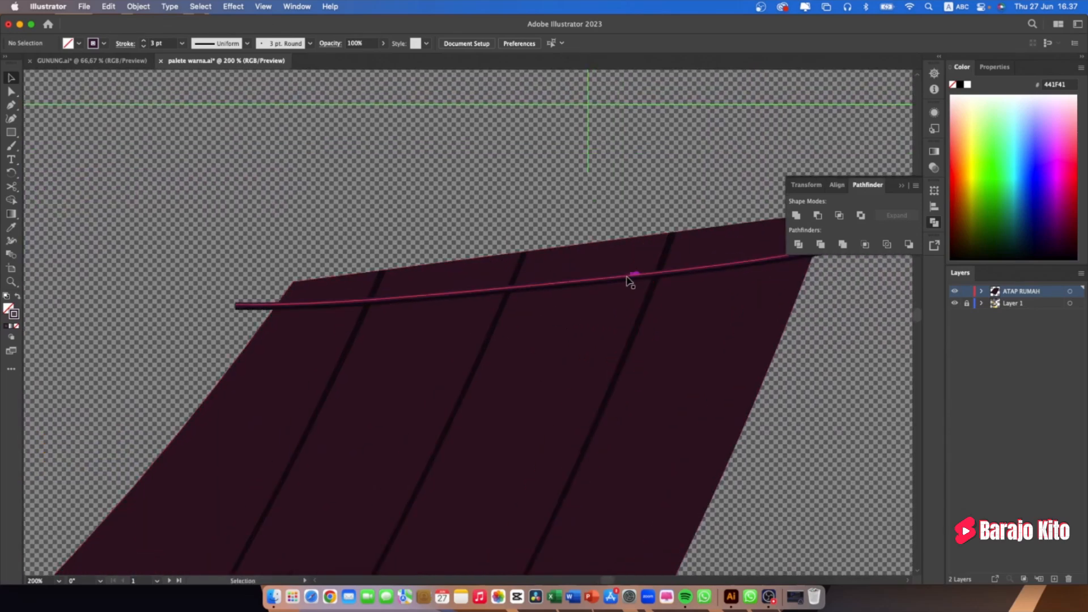
pyautogui.scroll(2, 629, 282)
pyautogui.scroll(-1, 629, 282)
pyautogui.click(601, 288)
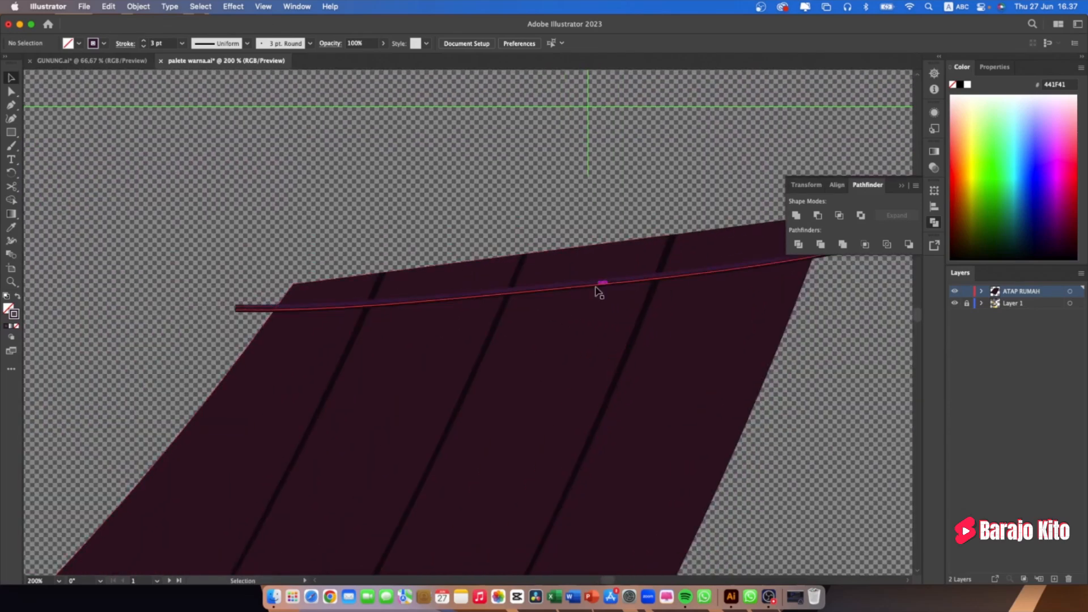
pyautogui.click(600, 286)
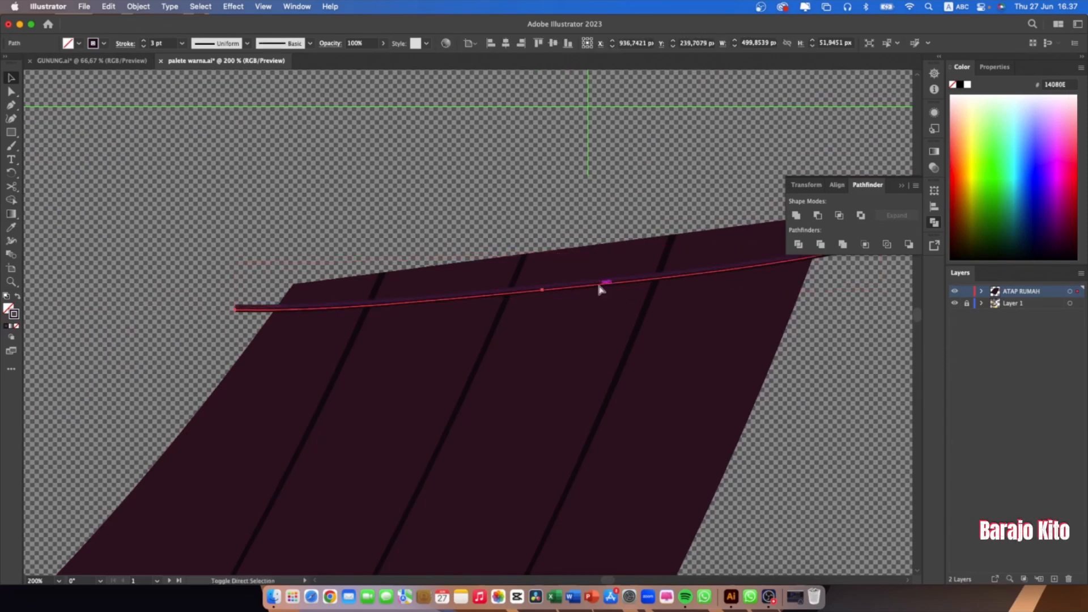
pyautogui.click(812, 410)
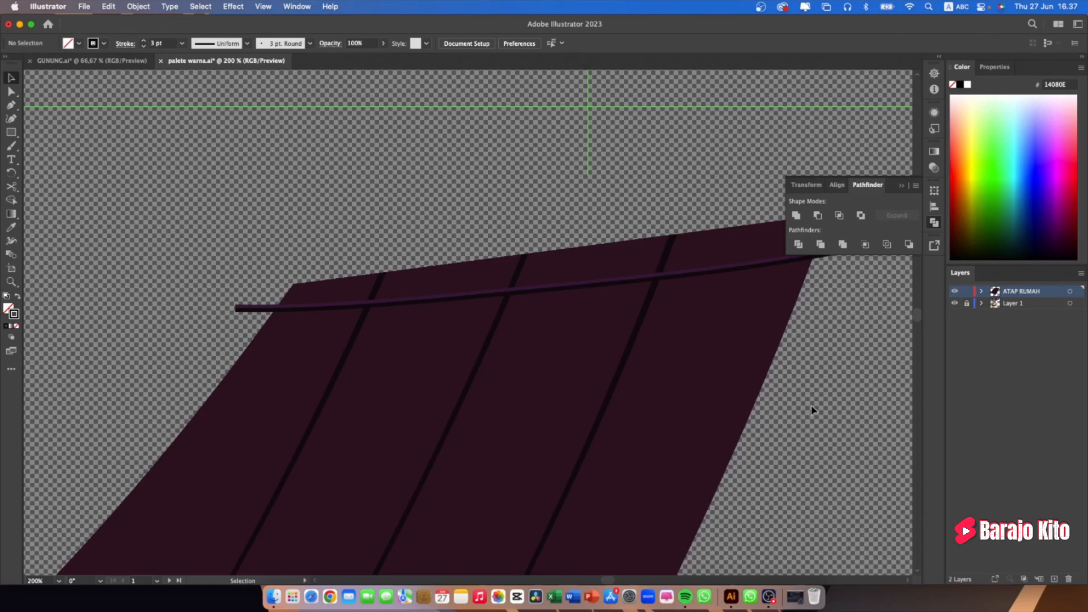
pyautogui.click(649, 276)
pyautogui.press('Down')
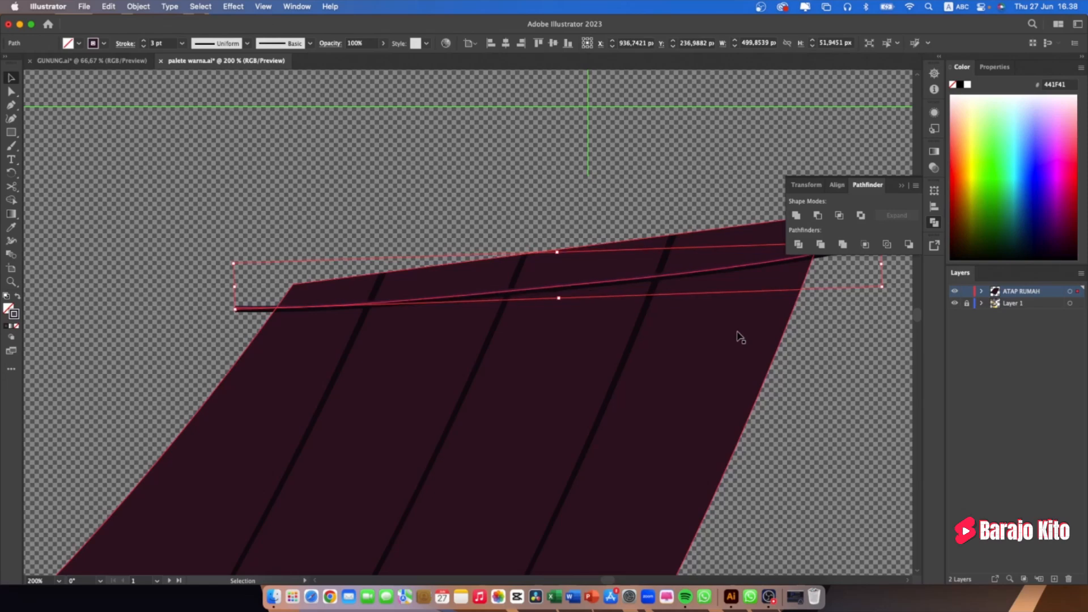
pyautogui.click(814, 369)
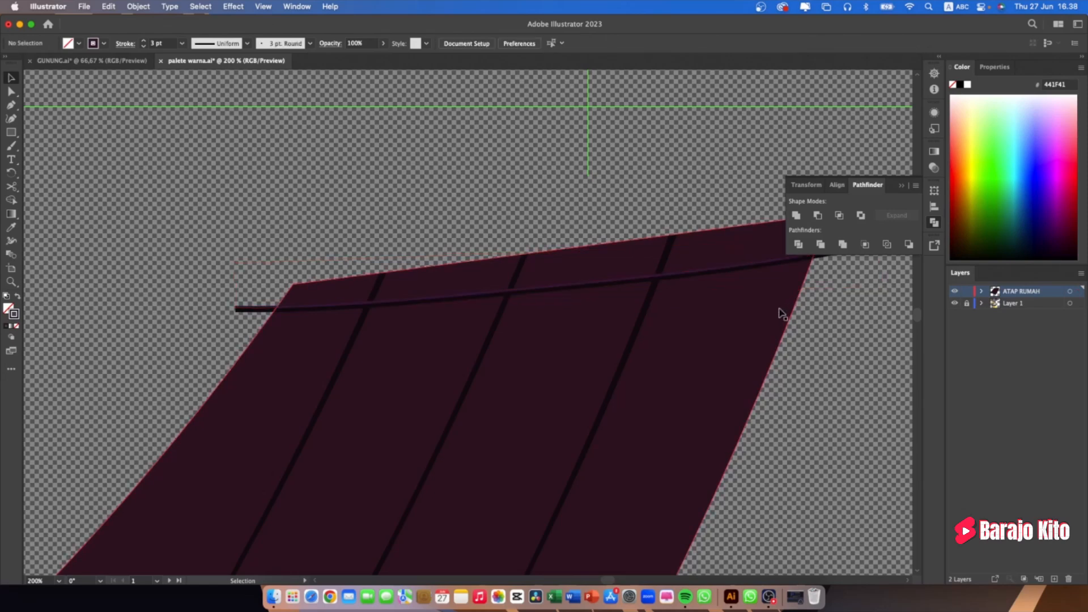
# Expand the dark curved line into a filled shape with Fill and Stroke enabled
pyautogui.scroll(-1, 712, 286)
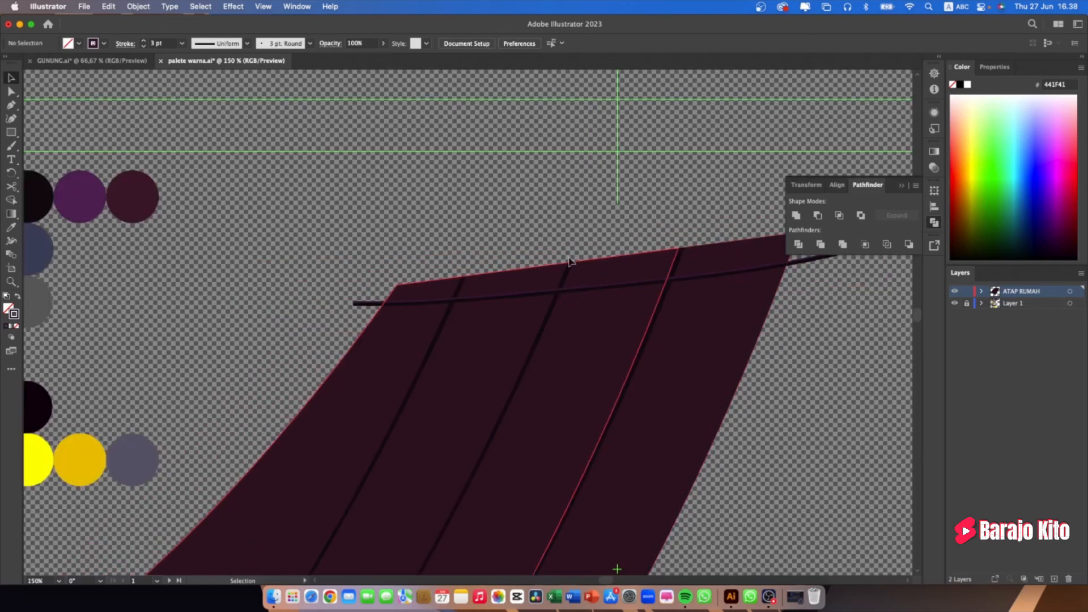
pyautogui.scroll(2, 560, 253)
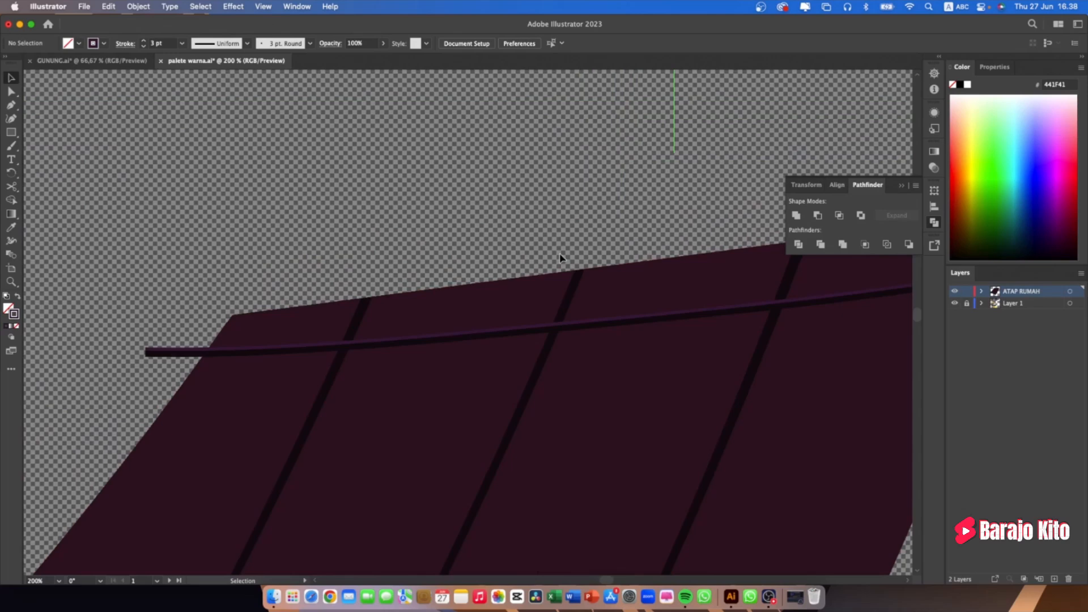
pyautogui.click(514, 337)
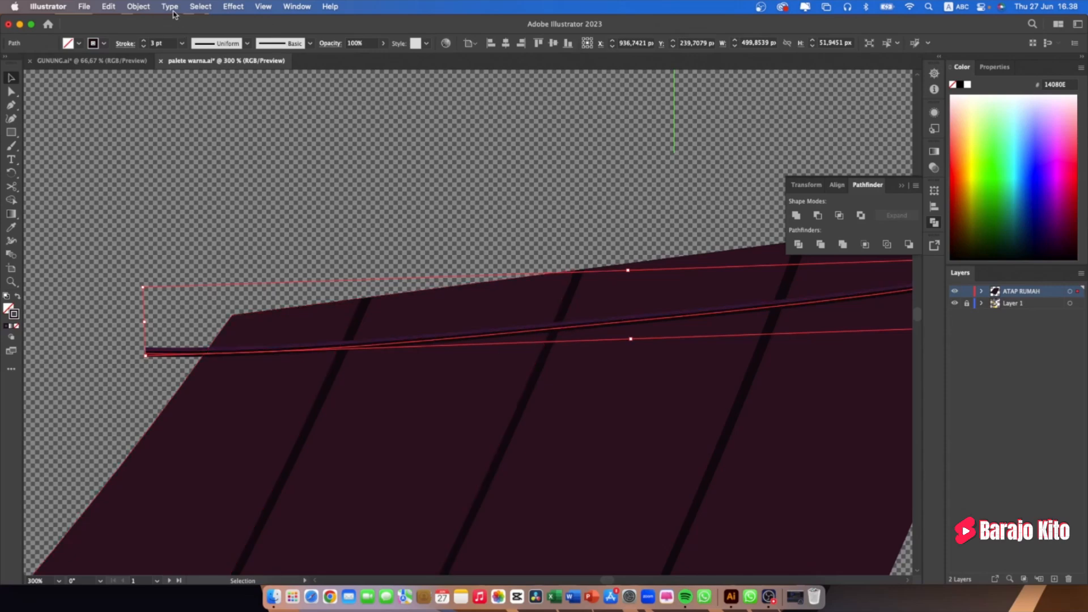
pyautogui.click(139, 7)
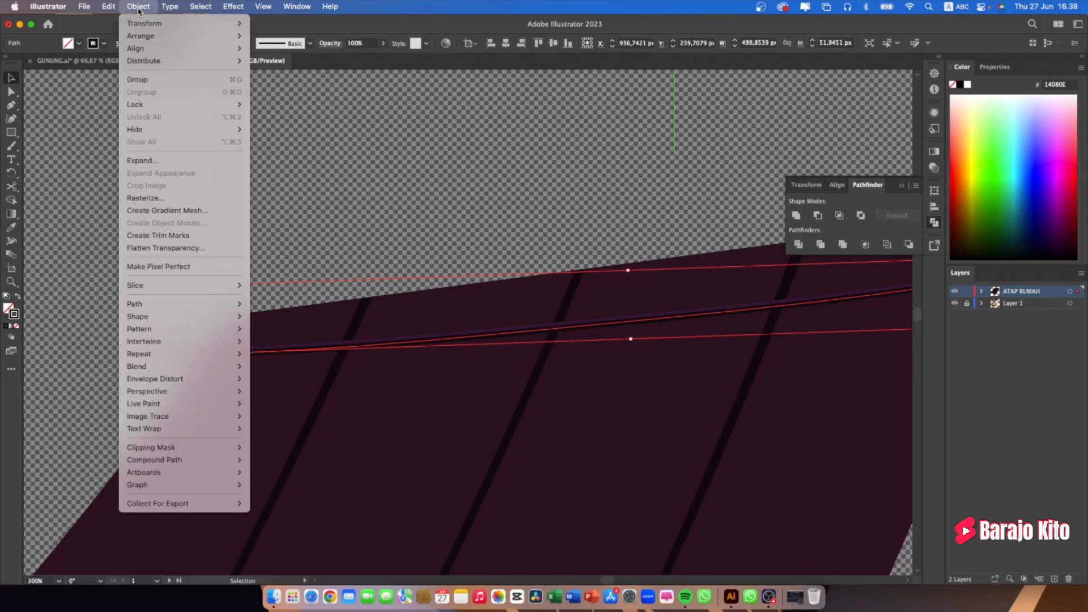
pyautogui.click(168, 163)
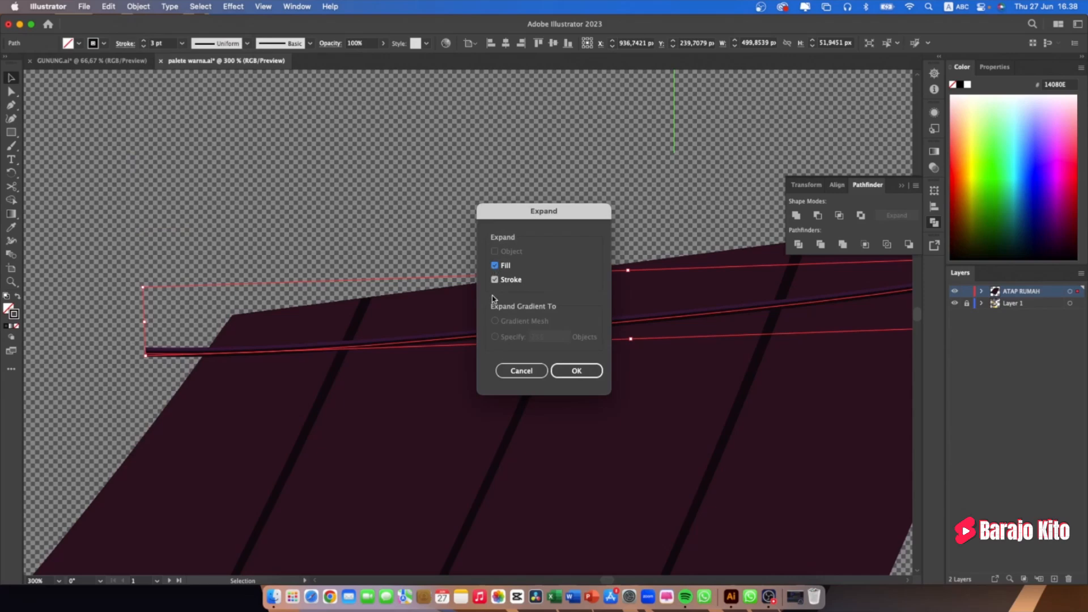
pyautogui.click(584, 368)
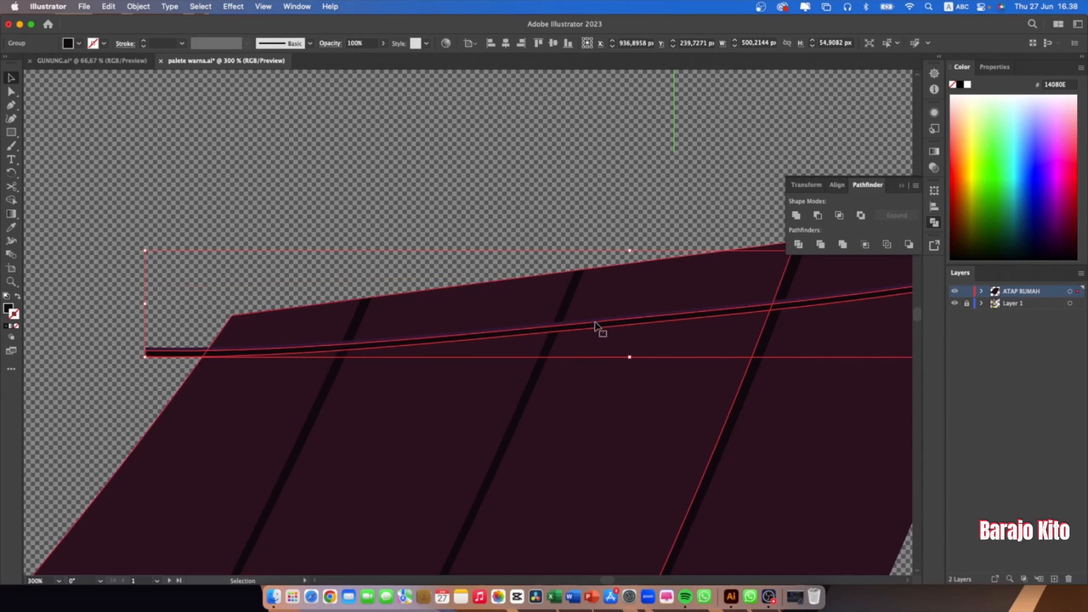
# Move the expanded dark line down about 14 px, clear of the purple line
pyautogui.click(597, 324)
pyautogui.click(601, 323)
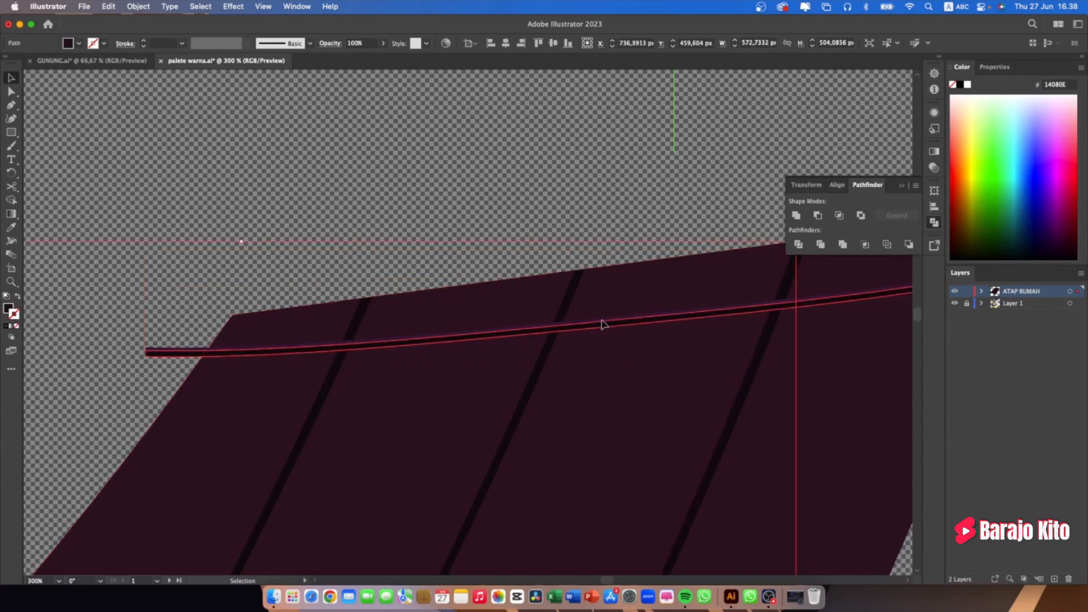
pyautogui.click(823, 297)
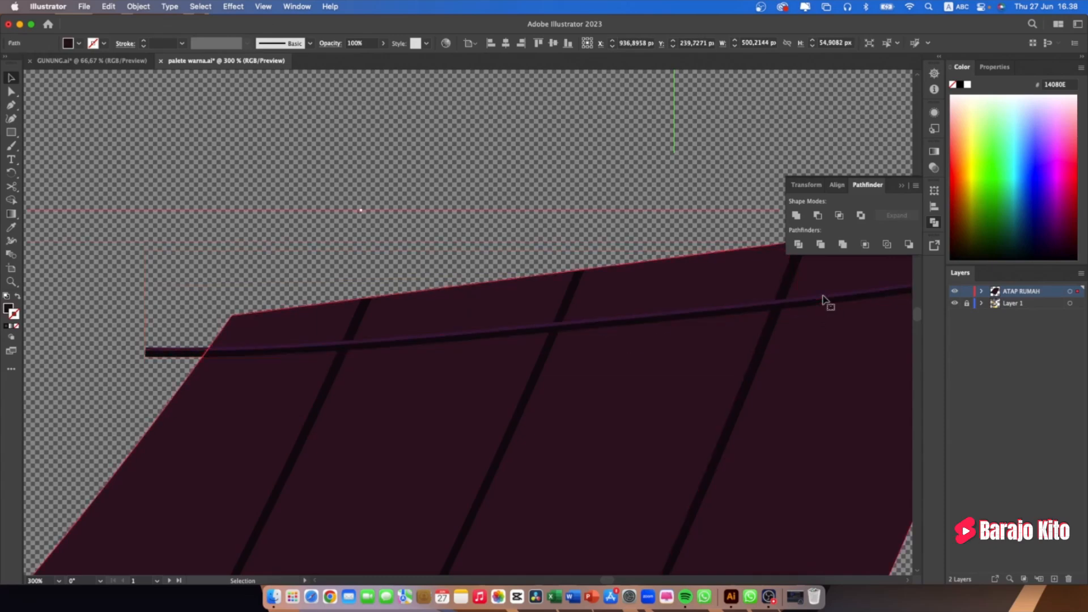
pyautogui.click(819, 302)
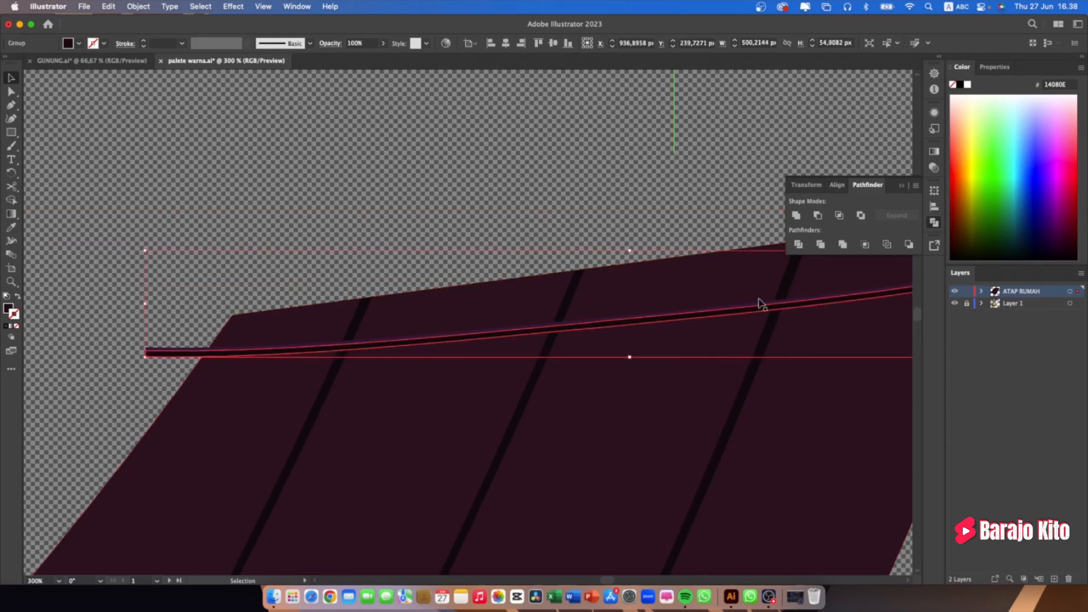
pyautogui.click(721, 187)
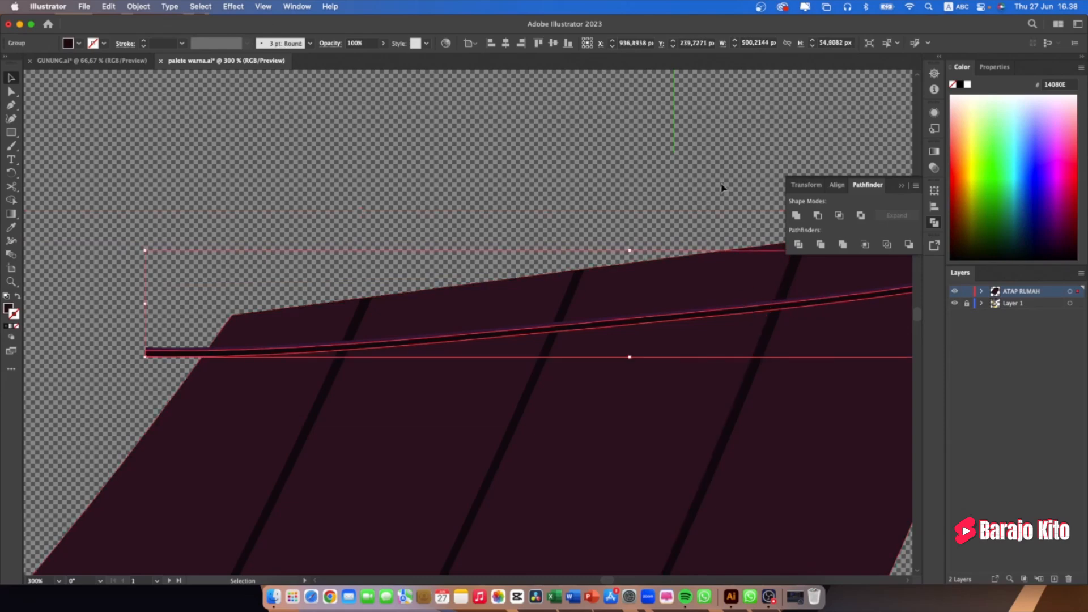
pyautogui.moveTo(735, 313); pyautogui.dragTo(736, 341)
# Expand the purple curved line into a filled shape with Fill and Stroke enabled
pyautogui.click(736, 309)
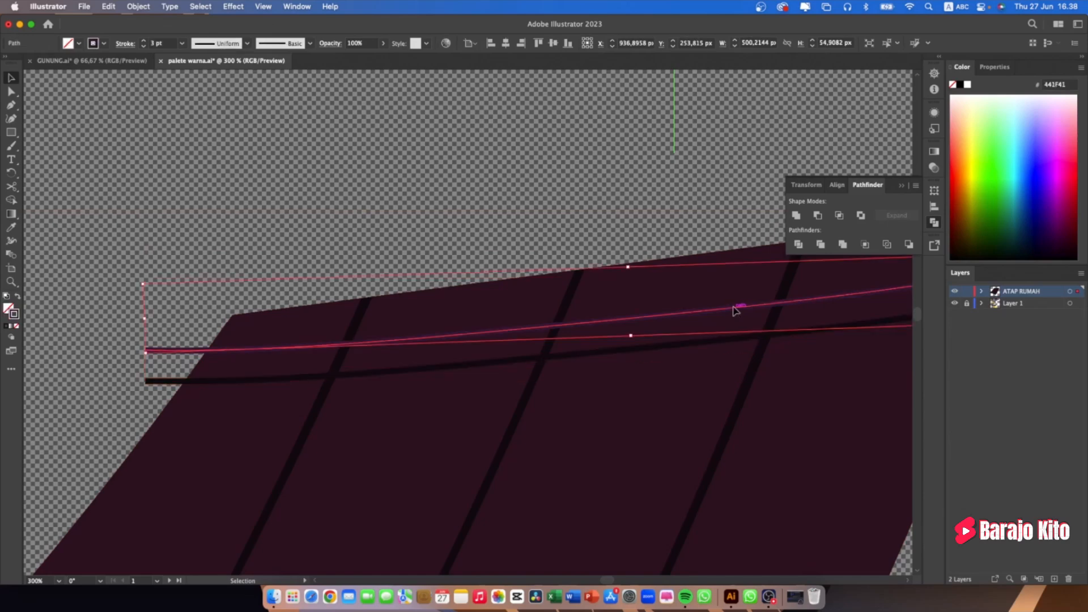
pyautogui.click(135, 9)
pyautogui.click(170, 160)
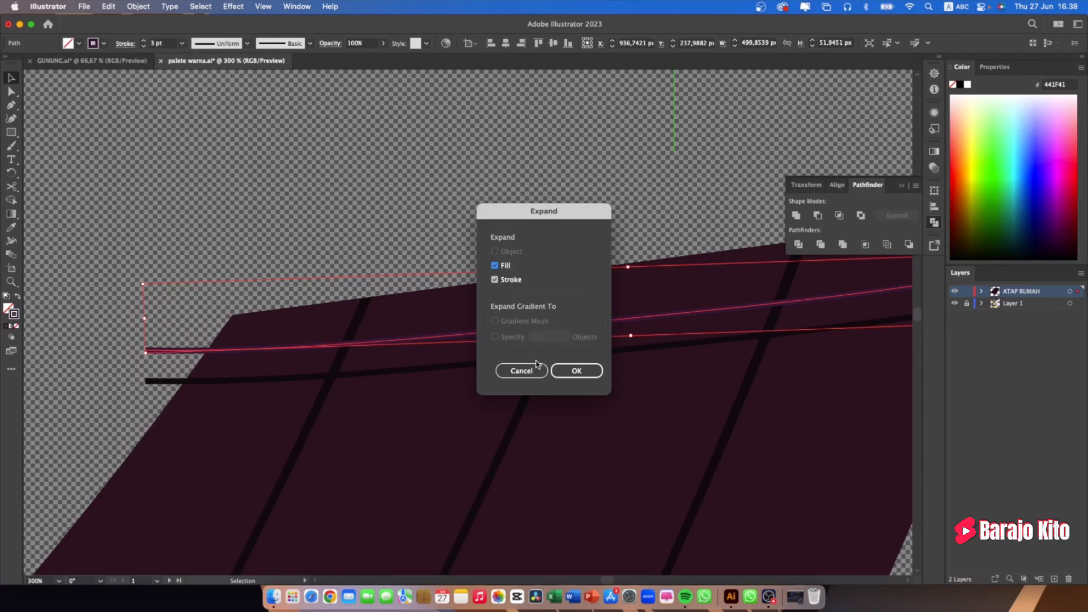
pyautogui.click(556, 371)
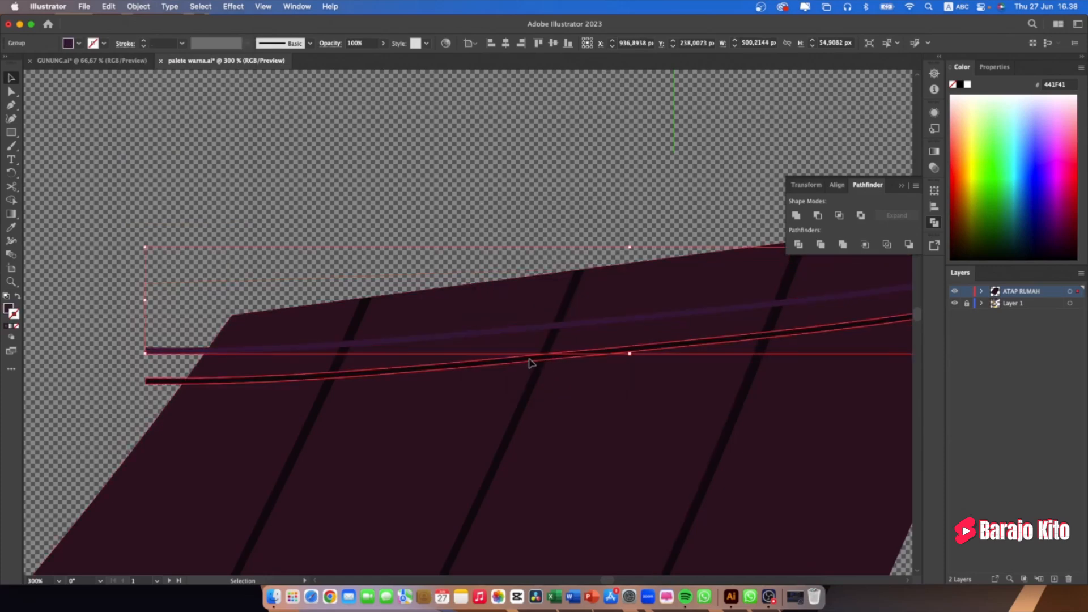
# Move the expanded dark line back up against the underside of the purple line
pyautogui.moveTo(529, 364); pyautogui.dragTo(532, 334)
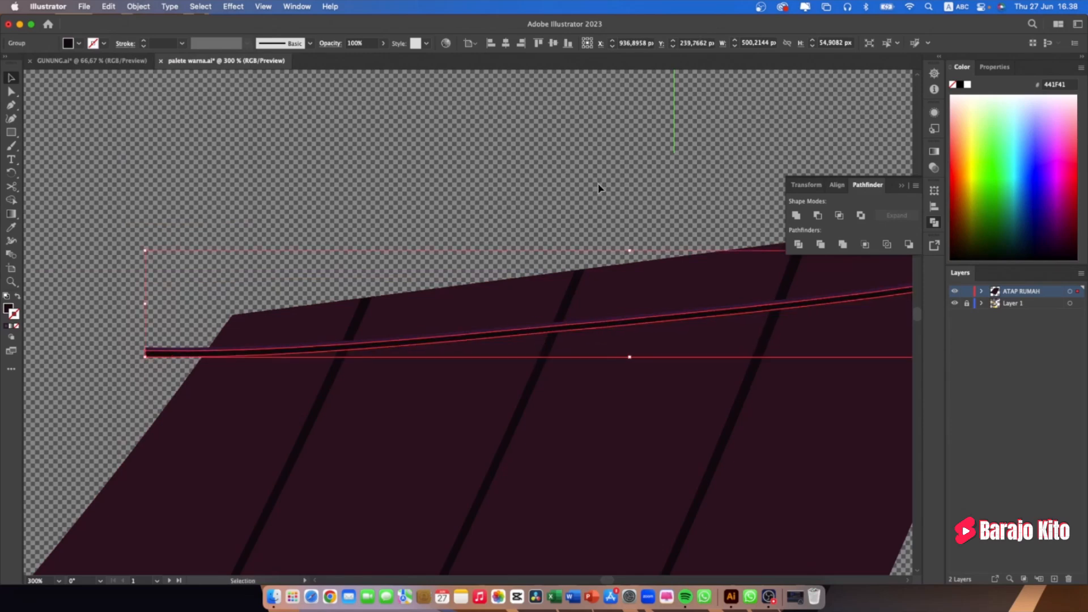
pyautogui.press('super+1')
pyautogui.click(772, 353)
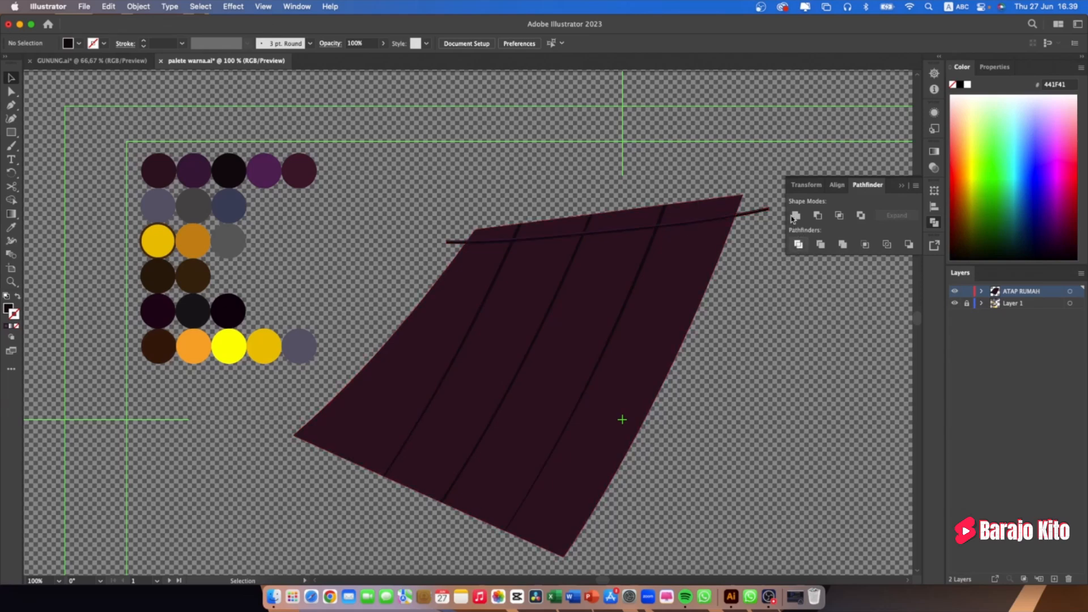
# Copy both expanded curved lines in place onto a new layer above ATAP RUMAH
pyautogui.click(770, 226)
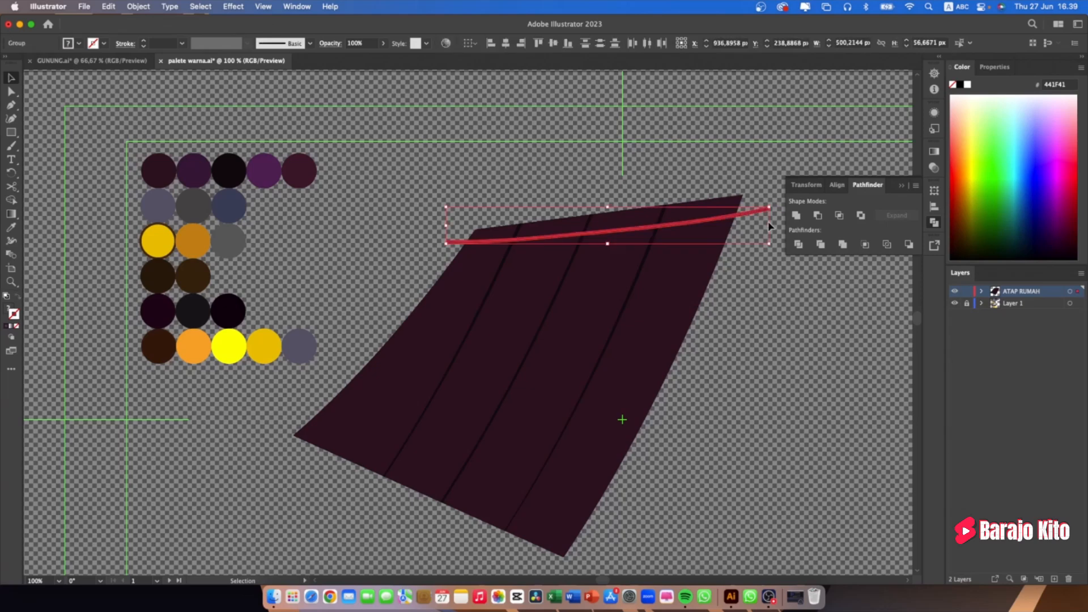
pyautogui.press('a')
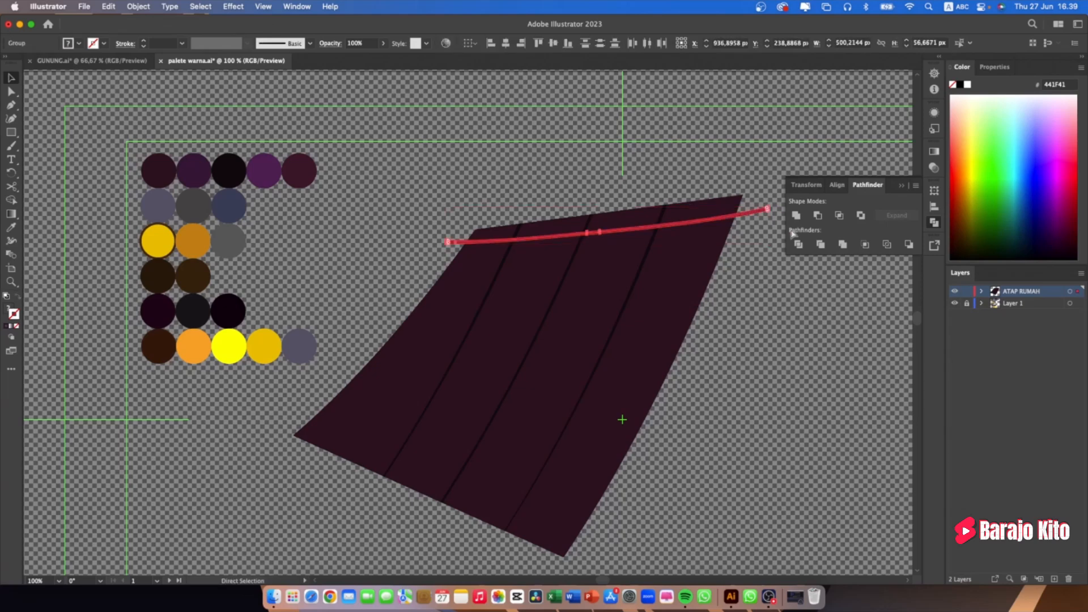
pyautogui.click(1054, 580)
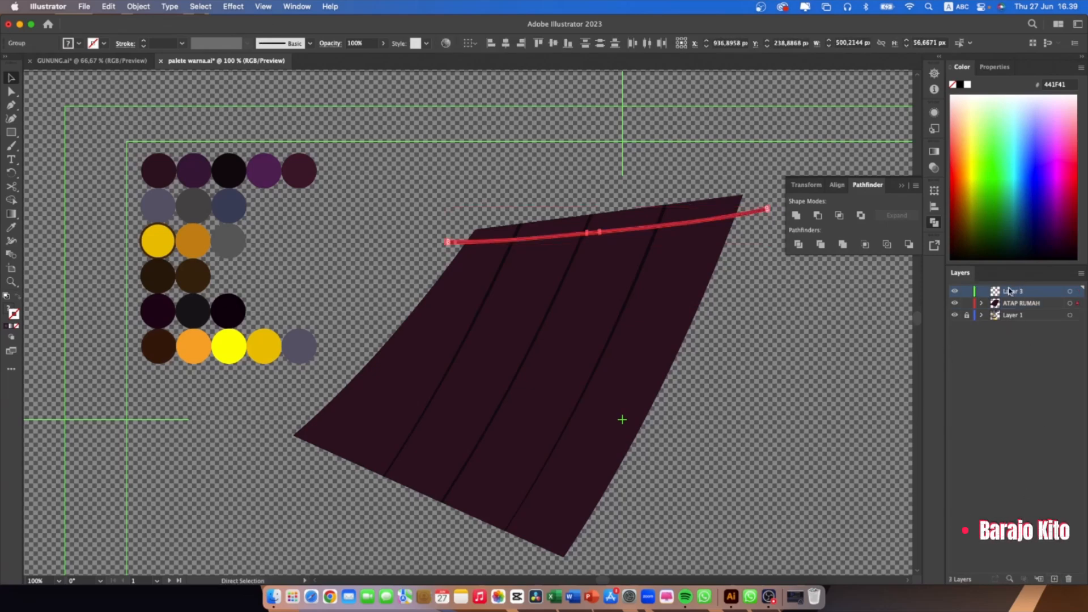
pyautogui.press('super+x')
pyautogui.press('super+f')
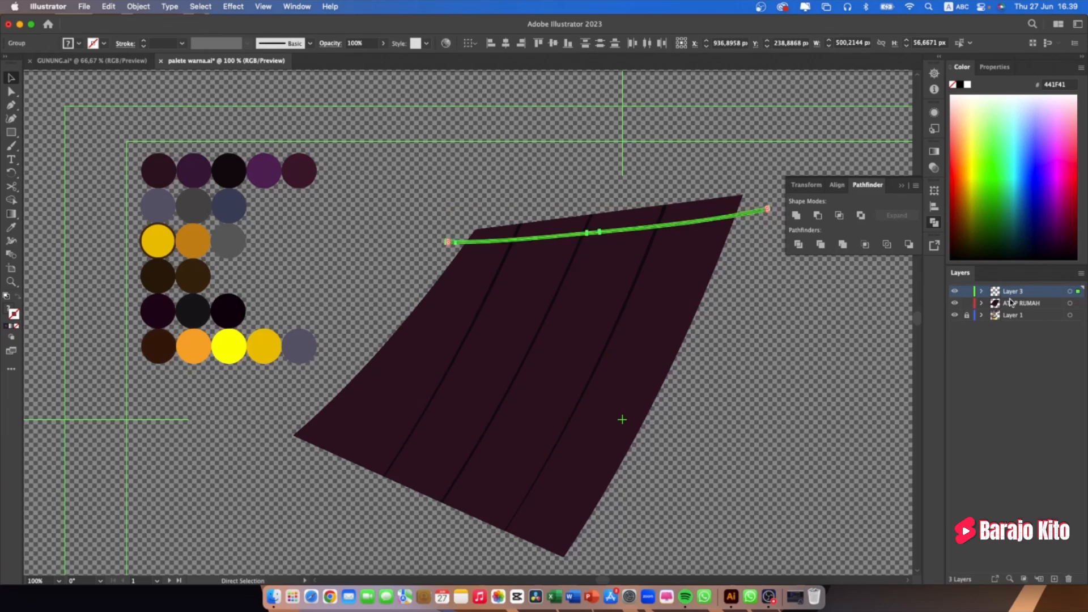
# Lock and hide Layer 3, which holds the copied curved lines
pyautogui.click(968, 292)
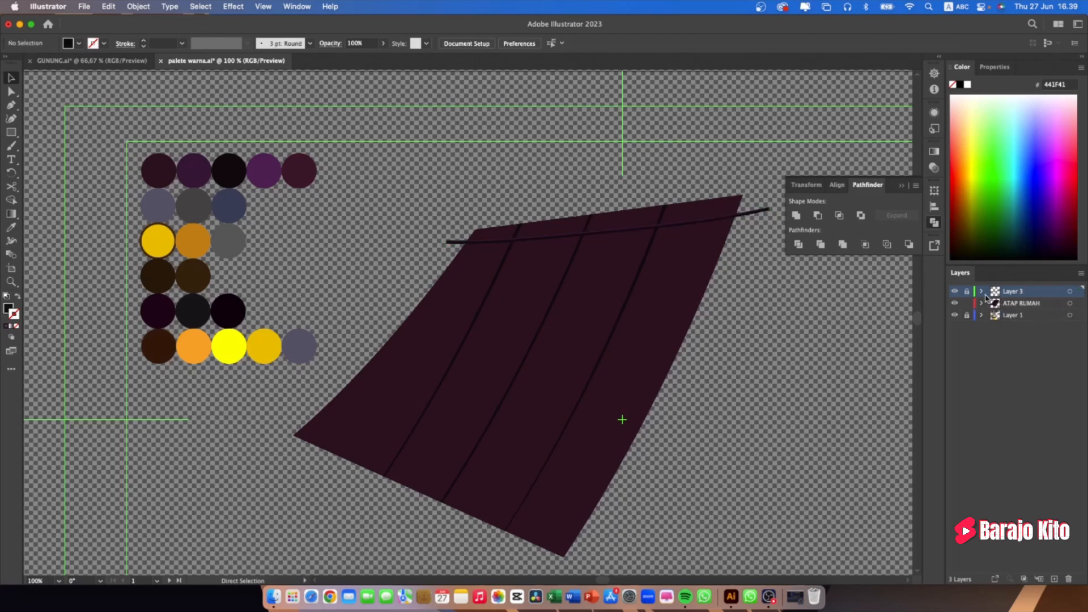
pyautogui.click(955, 292)
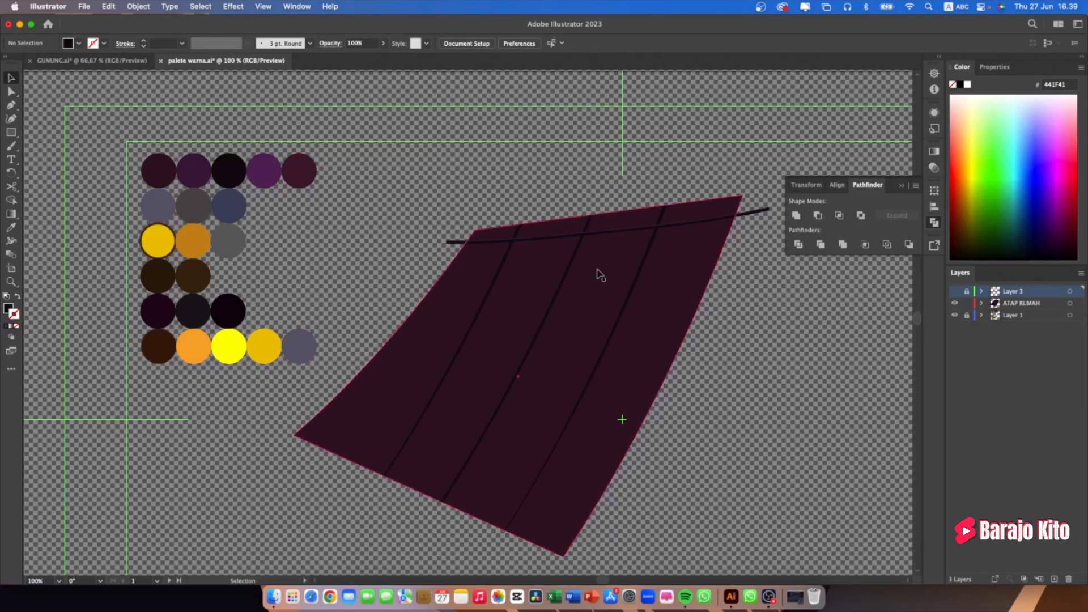
pyautogui.press('v')
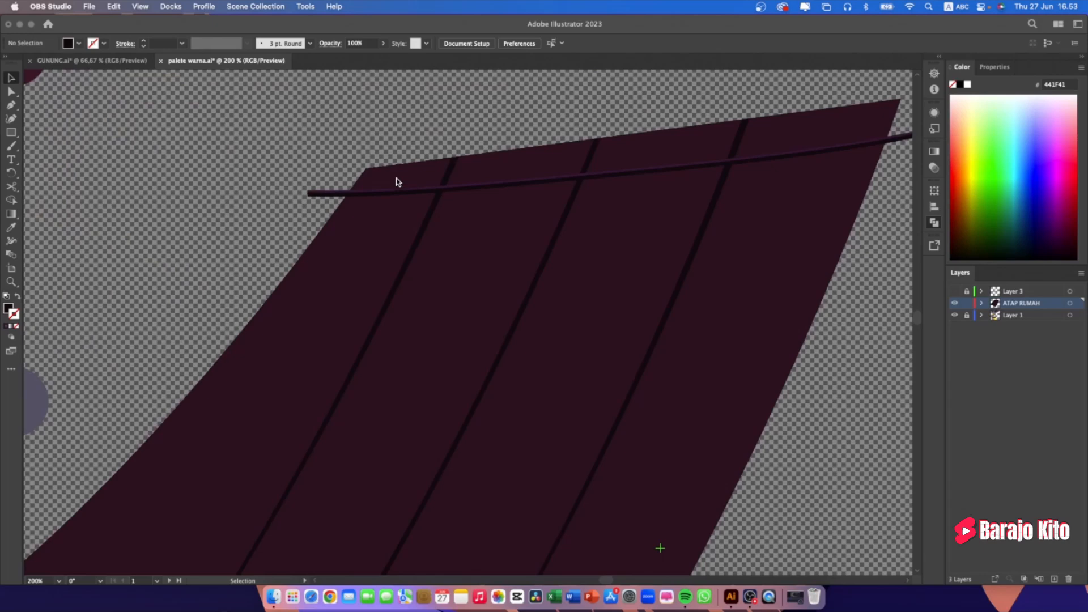
pyautogui.scroll(2, 397, 177)
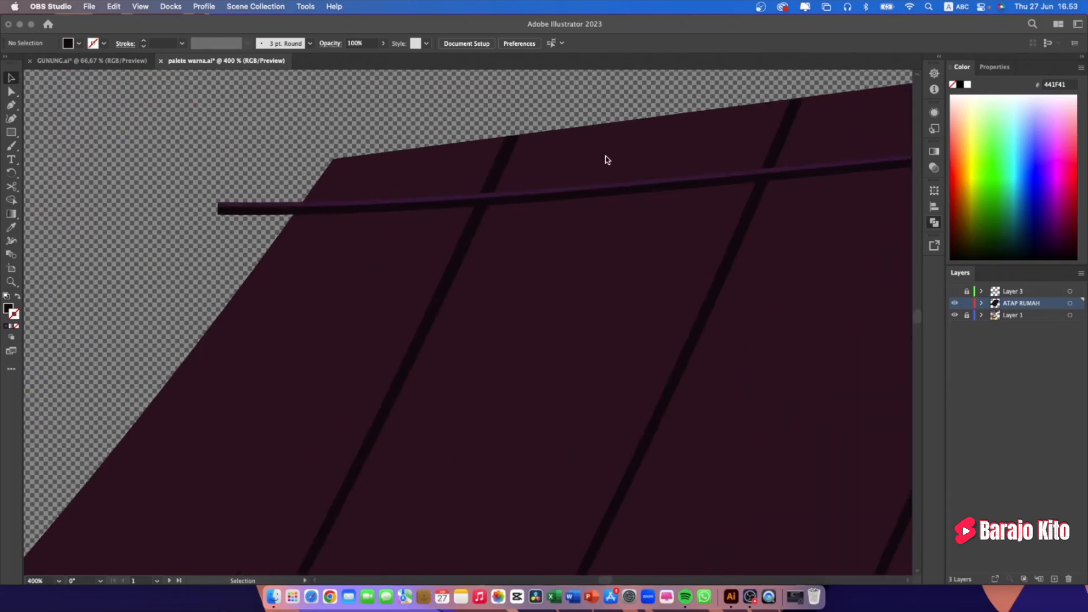
pyautogui.click(791, 141)
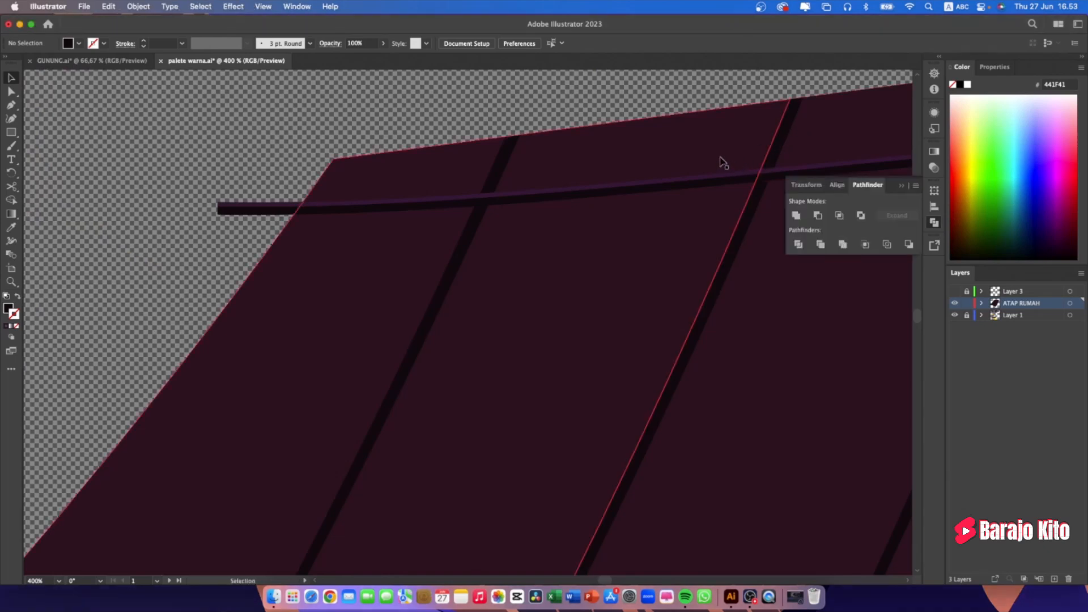
pyautogui.moveTo(704, 151); pyautogui.dragTo(588, 214)
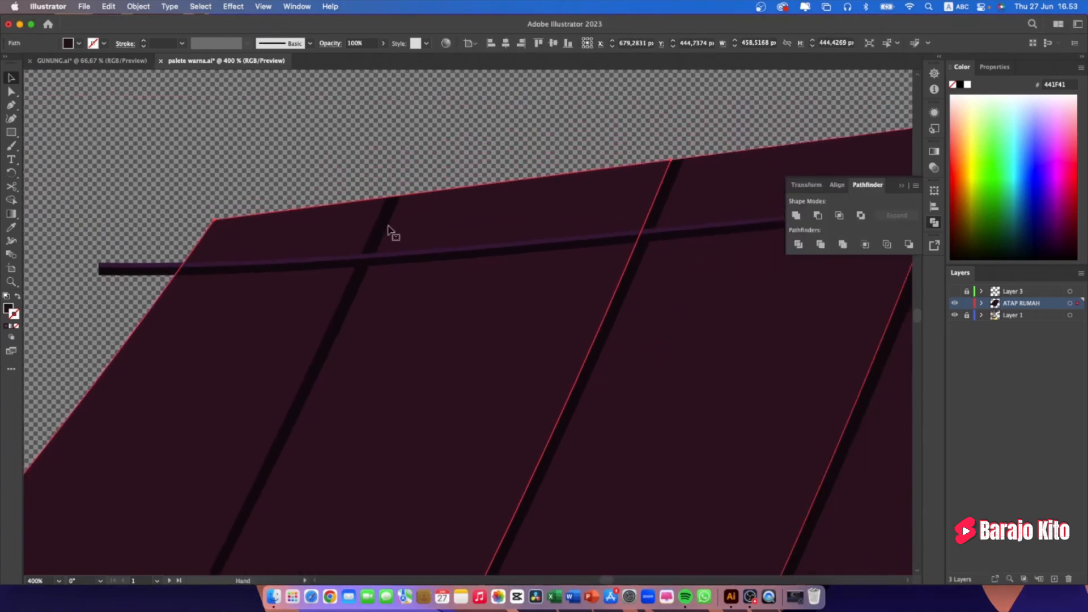
pyautogui.click(498, 129)
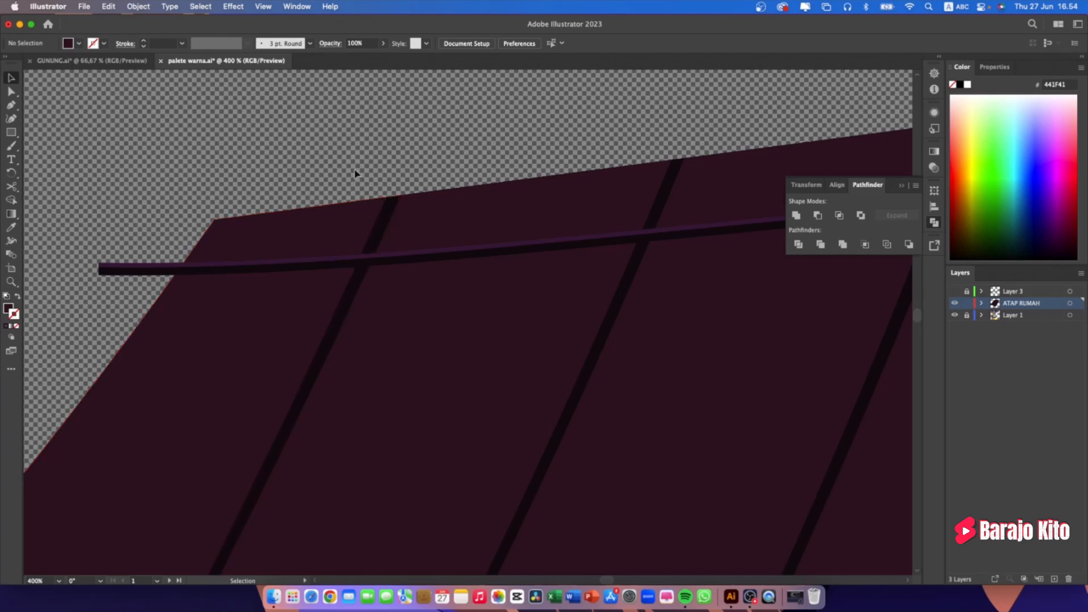
# Send the leftmost maroon roof panel behind its black shadow panel
pyautogui.click(341, 217)
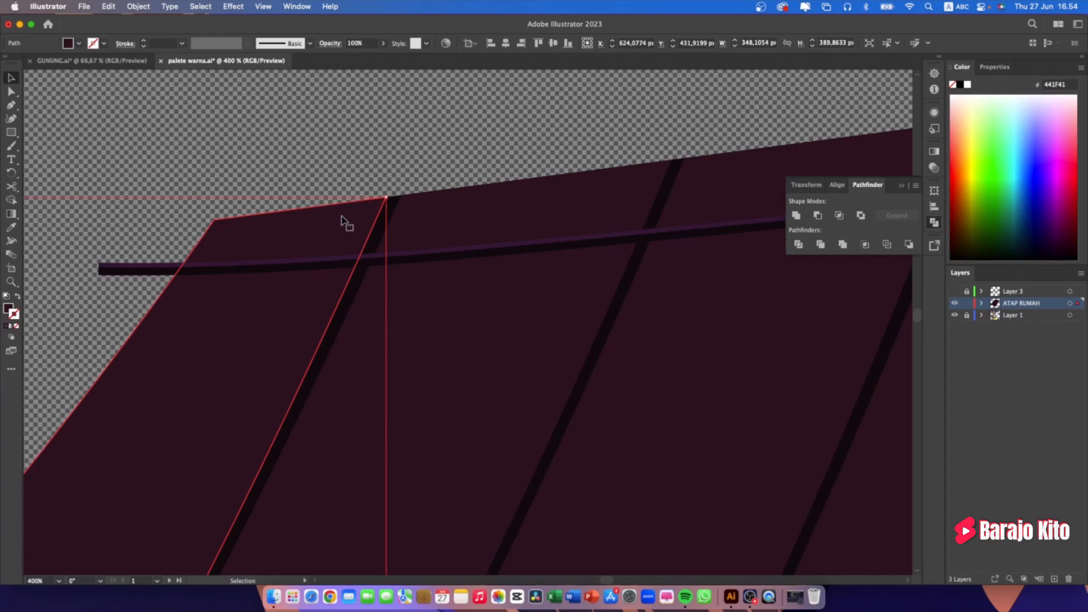
pyautogui.click(365, 111)
pyautogui.click(343, 216)
pyautogui.press('super')
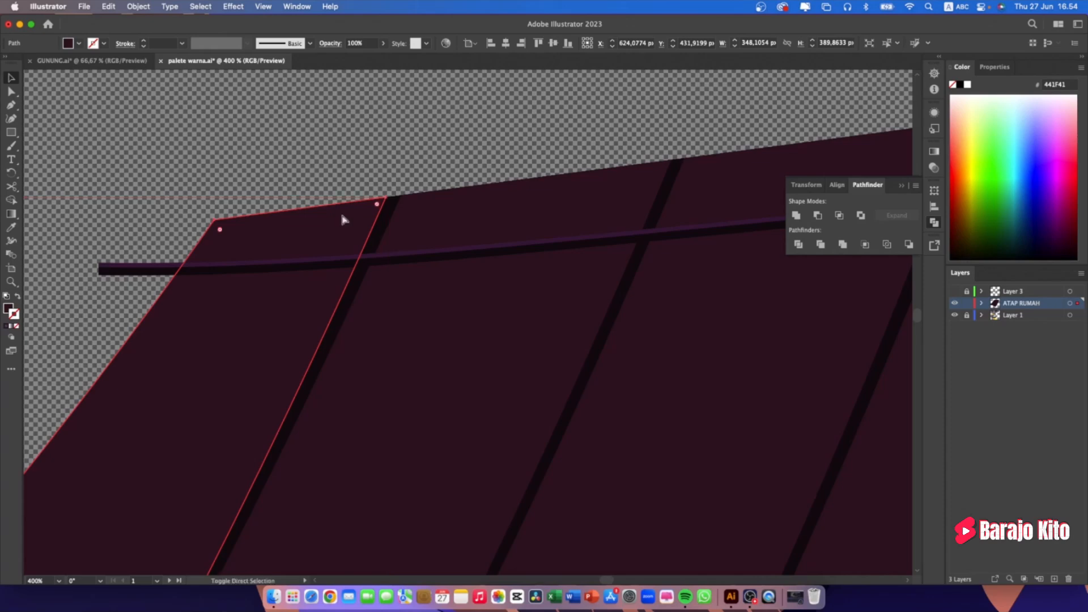
pyautogui.press('super+bracketleft')
pyautogui.click(392, 139)
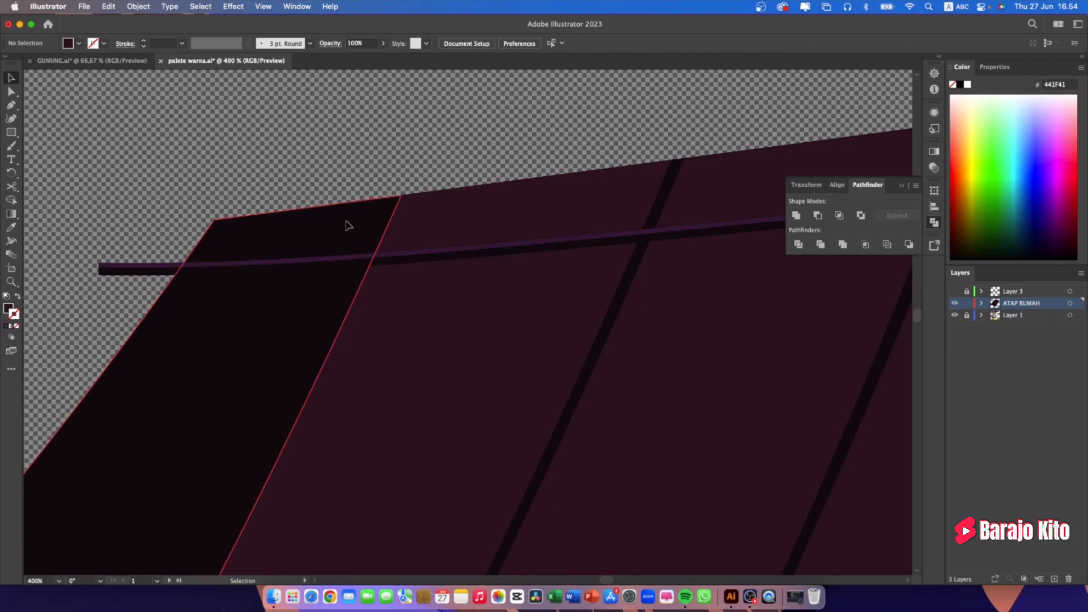
# Divide the leftmost black panel along the purple curved line and ungroup the resulting pieces
pyautogui.click(349, 225)
pyautogui.keyDown('shift'); pyautogui.click(347, 258); pyautogui.keyUp('shift')
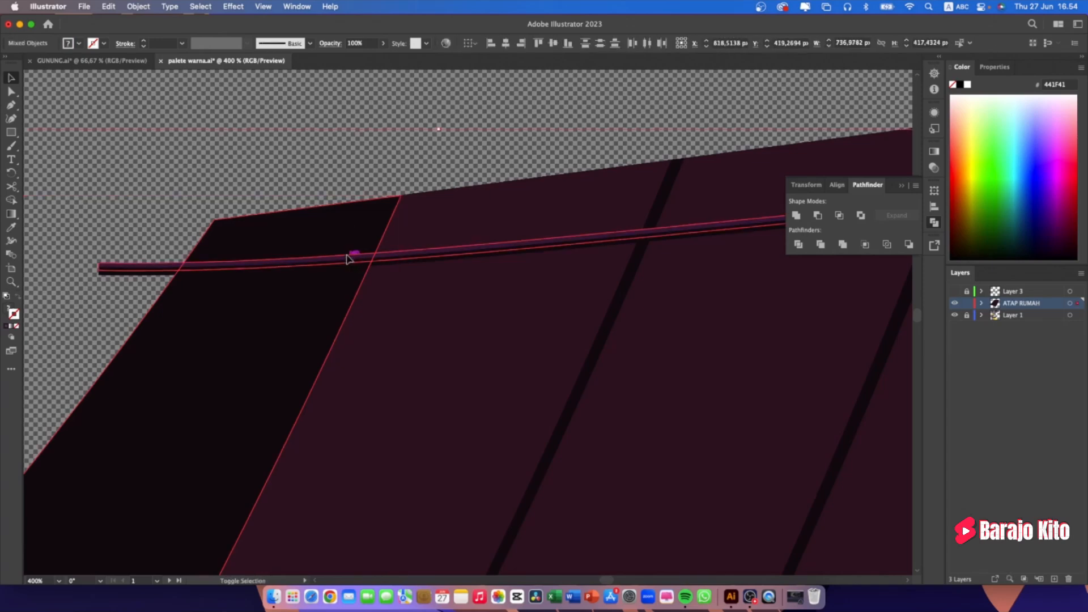
pyautogui.click(799, 245)
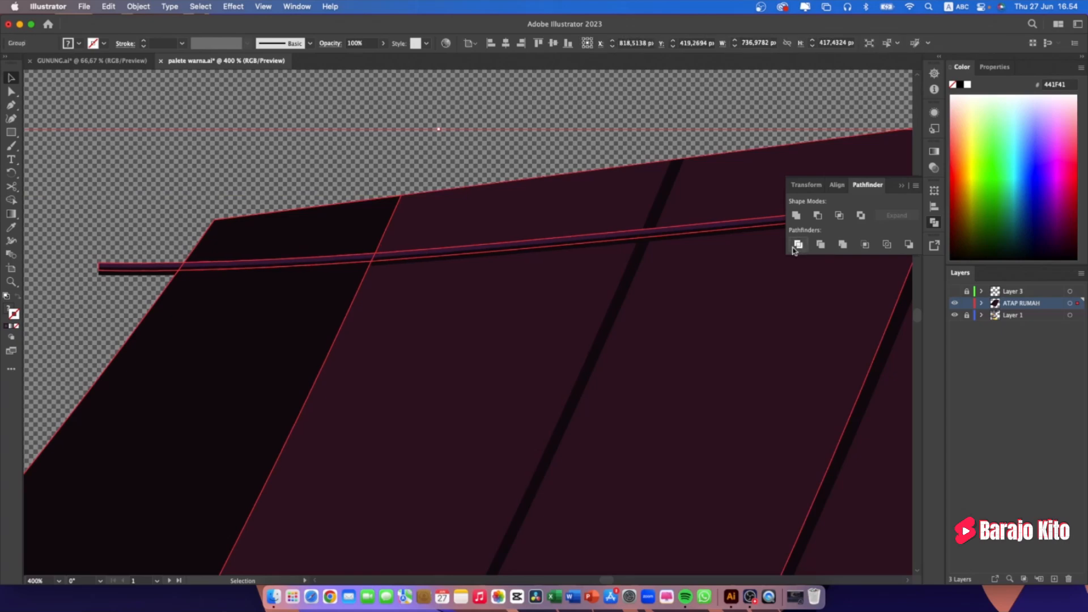
pyautogui.rightClick(360, 231)
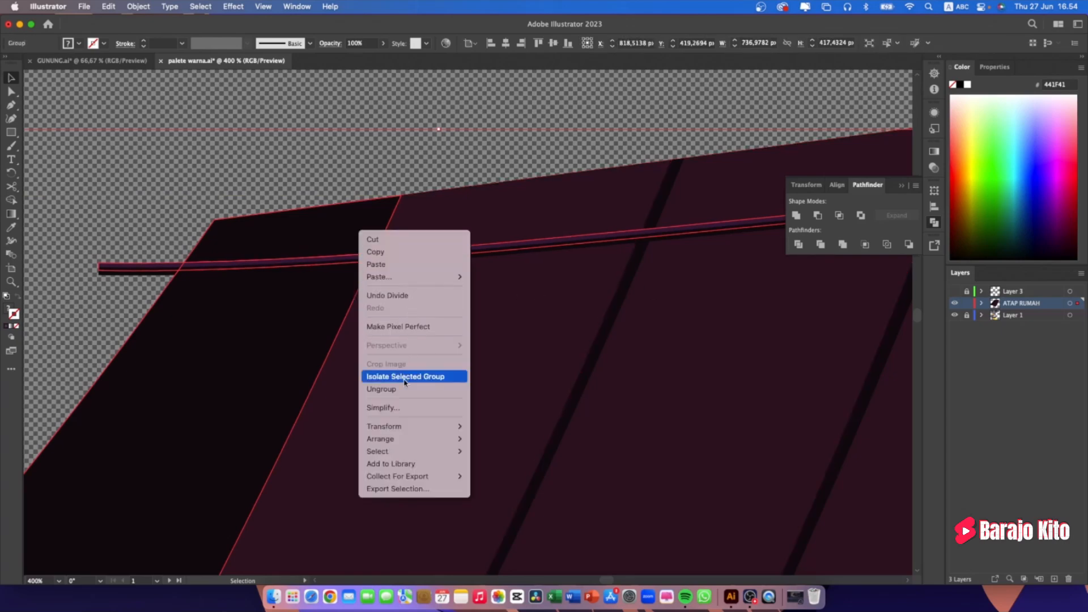
pyautogui.click(396, 389)
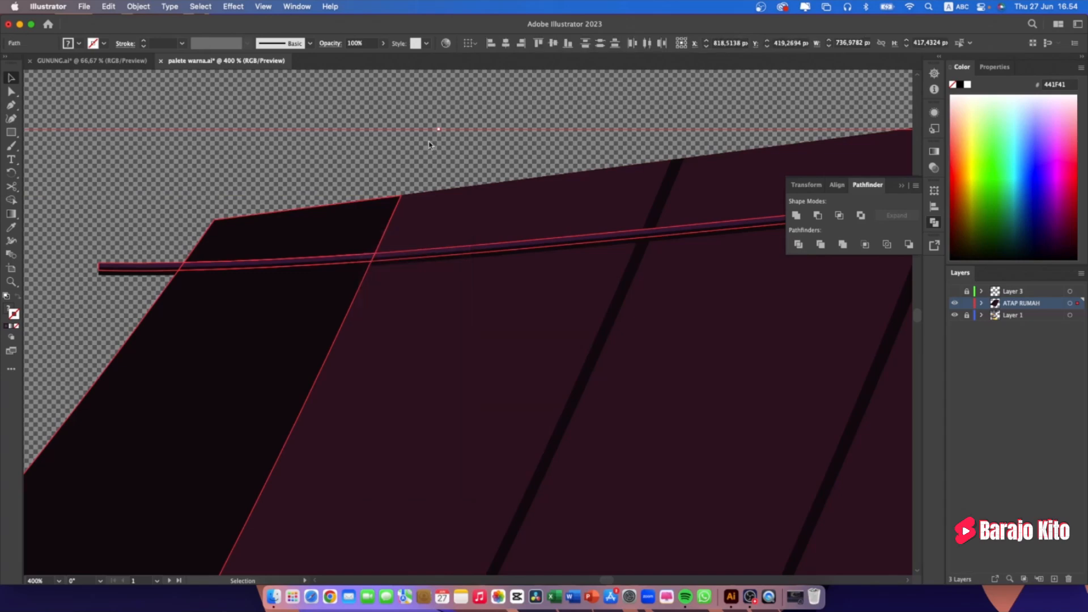
# Delete the piece of the leftmost black panel that lies above the purple curved line
pyautogui.click(436, 110)
pyautogui.click(312, 235)
pyautogui.press('Delete')
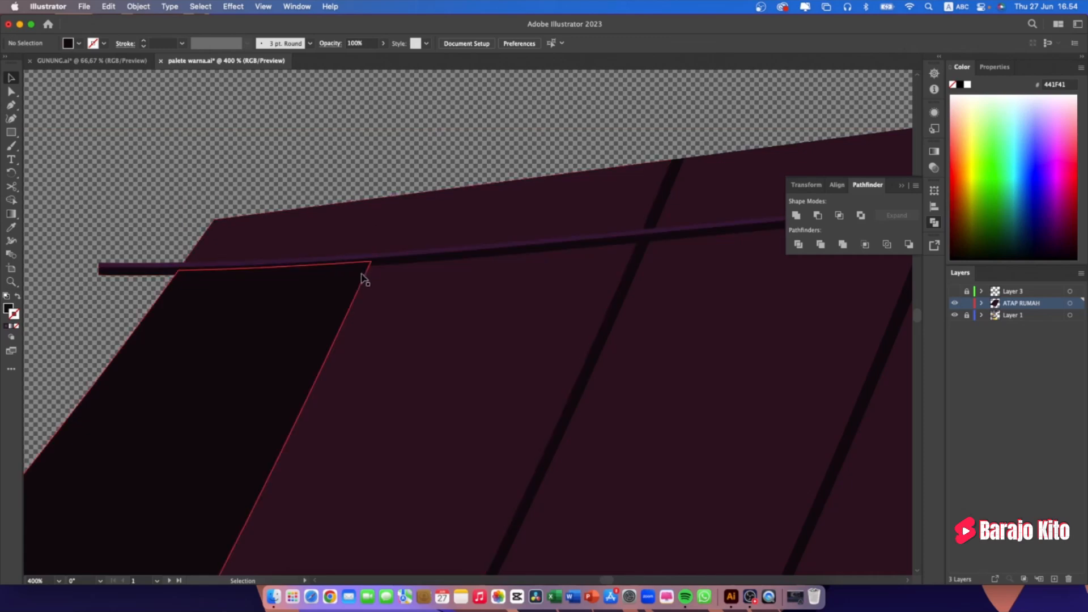
# Send the trimmed leftmost black panel behind the maroon roof panels
pyautogui.click(269, 317)
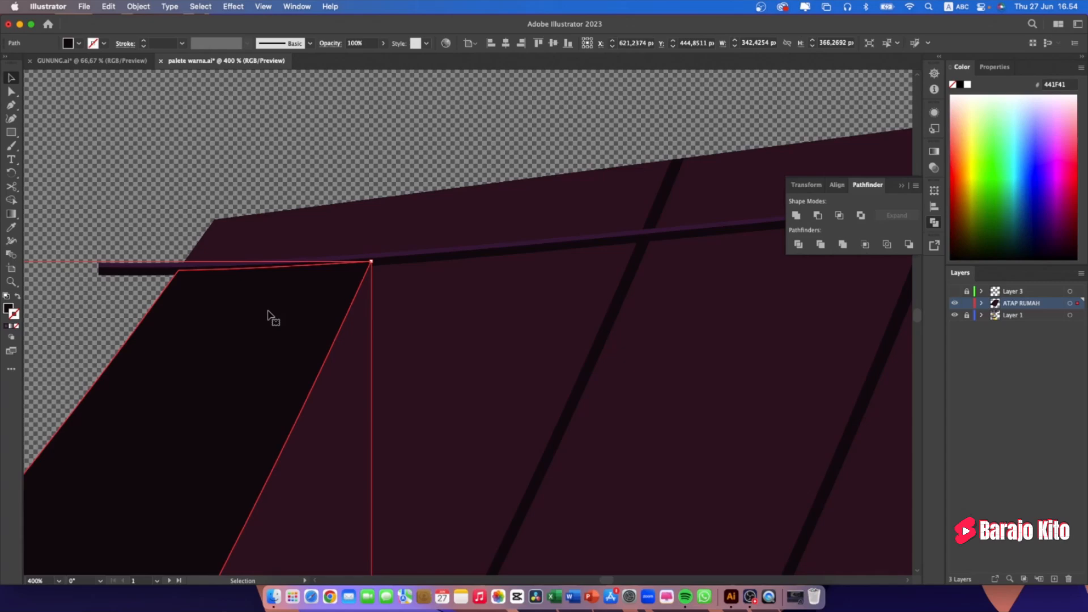
pyautogui.press('super')
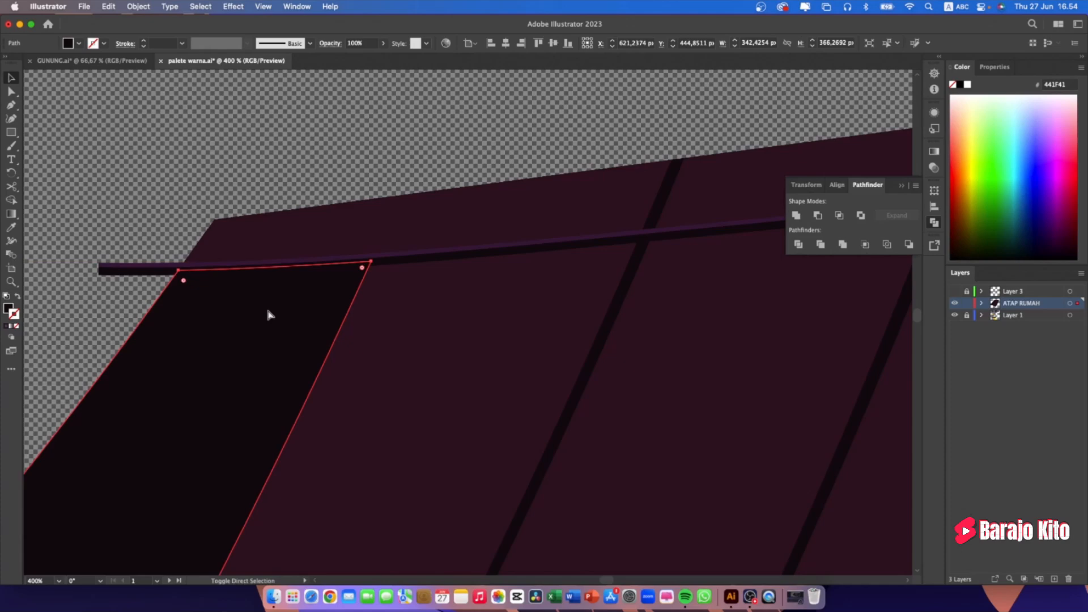
pyautogui.press('super+bracketleft')
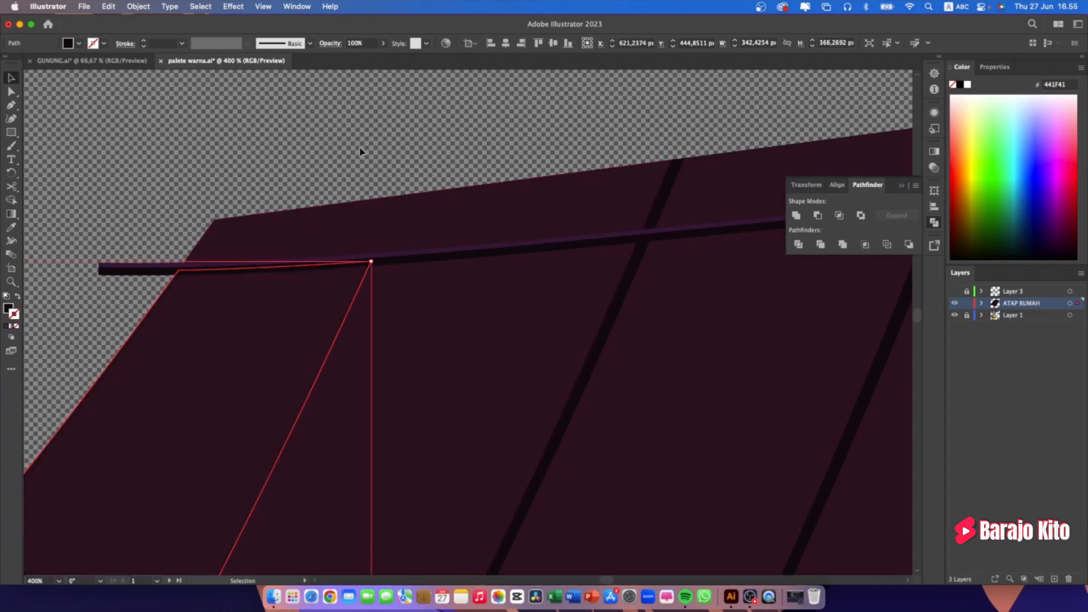
pyautogui.click(360, 152)
# Send the second maroon roof panel behind its black shadow panel
pyautogui.click(369, 291)
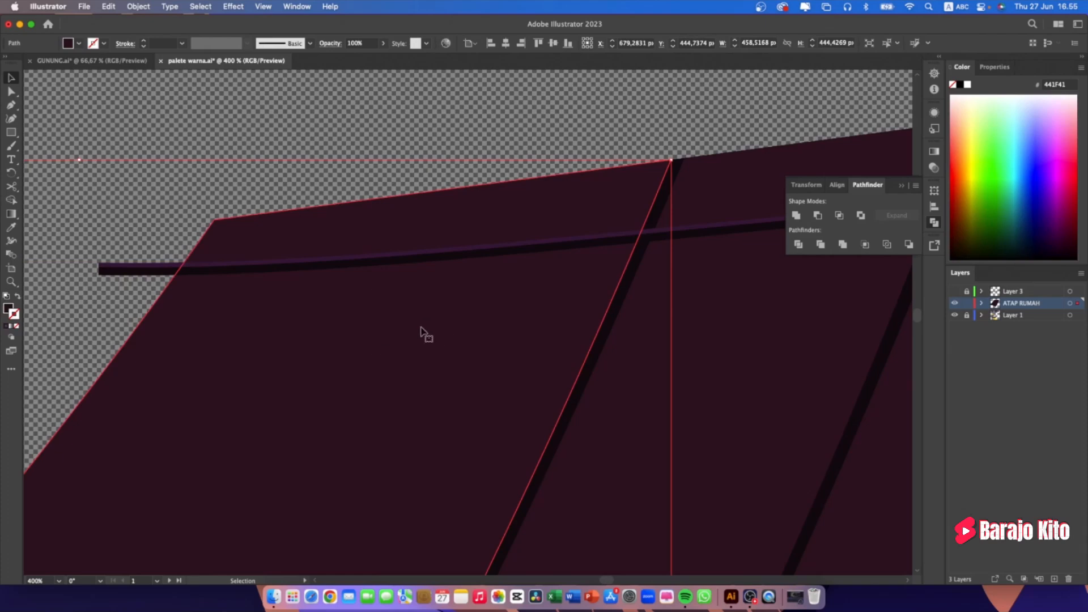
pyautogui.press('super')
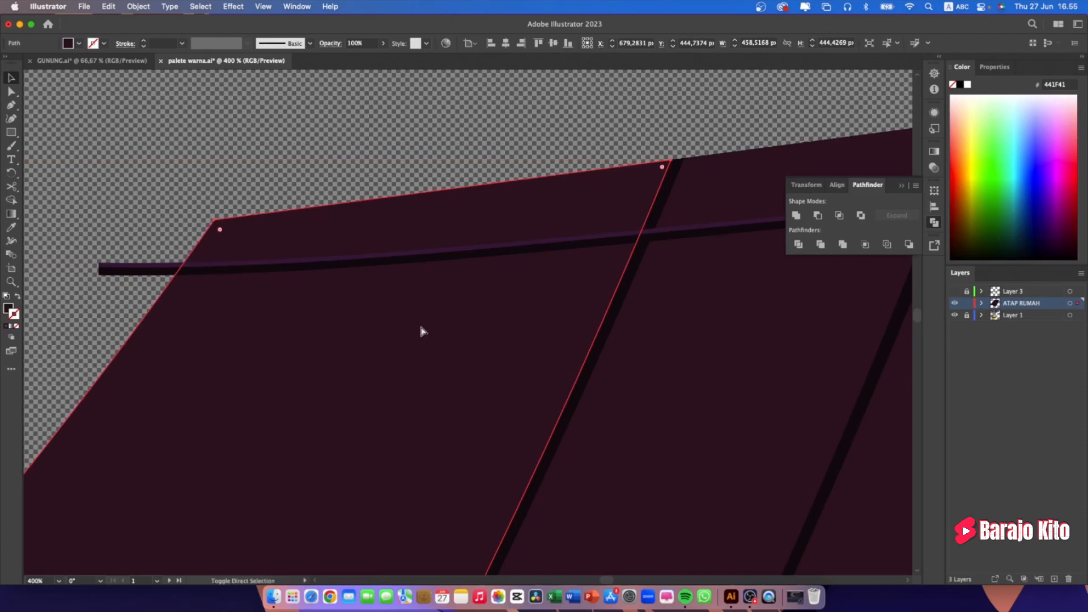
pyautogui.press('super+bracketleft')
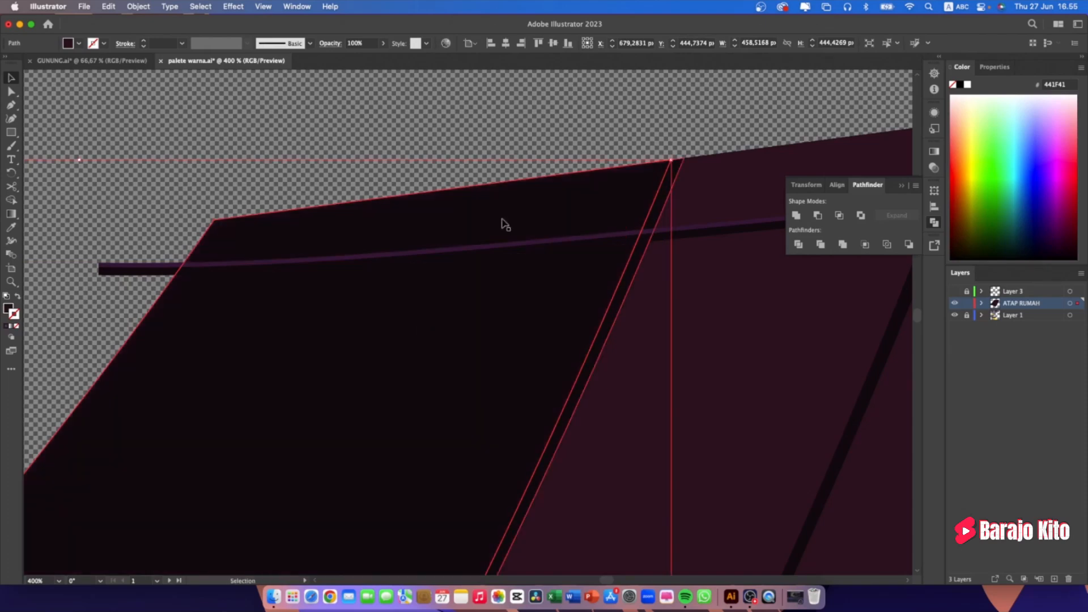
pyautogui.click(534, 309)
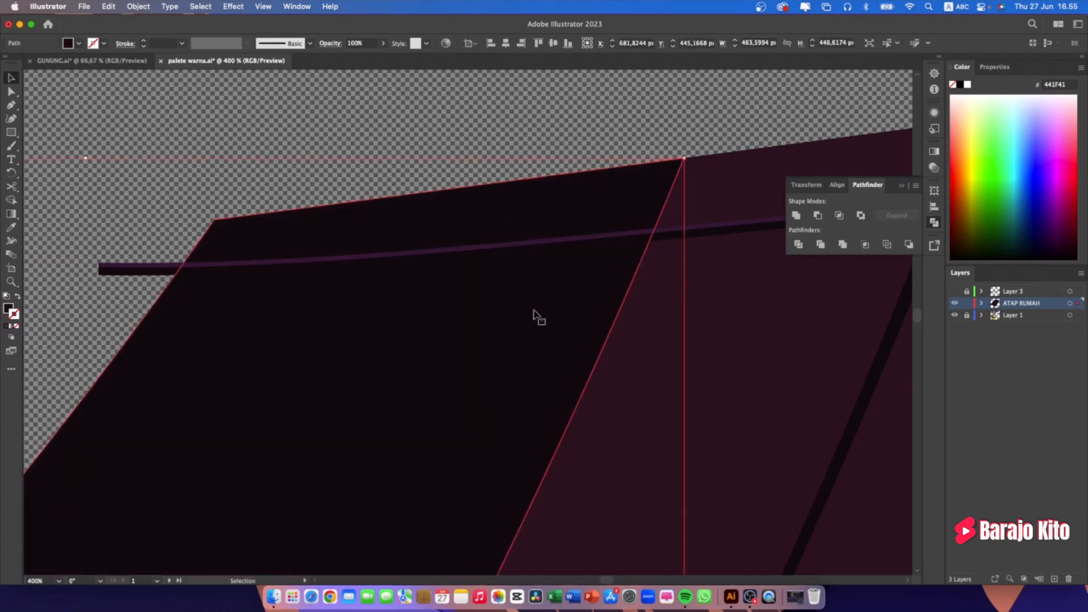
pyautogui.press('space')
pyautogui.moveTo(574, 292); pyautogui.dragTo(481, 304)
pyautogui.click(478, 107)
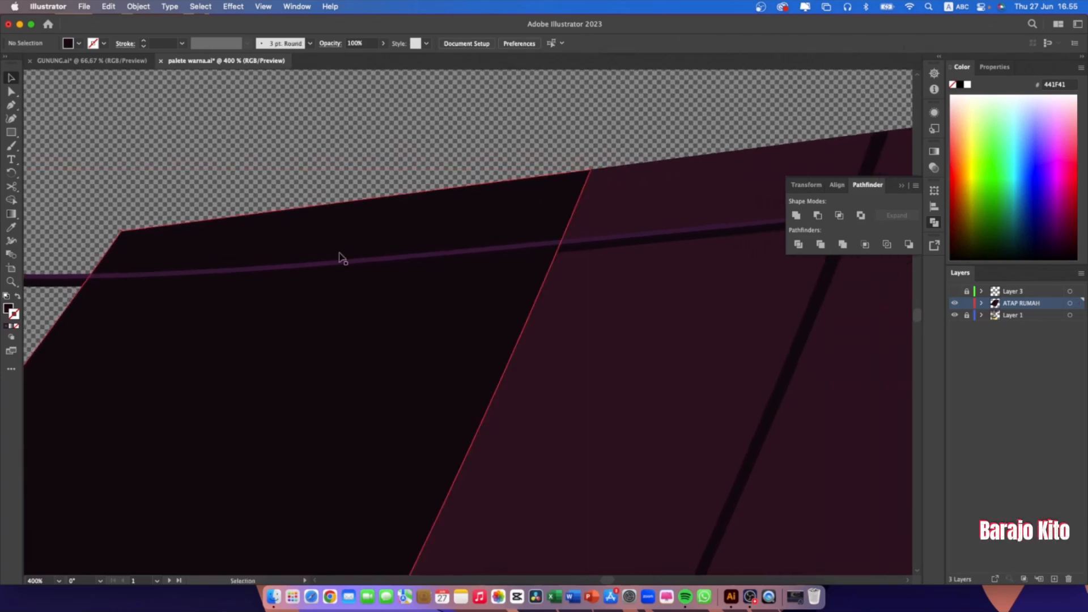
# Merge the short and long segments of the purple curved line into one shape with Pathfinder
pyautogui.click(246, 272)
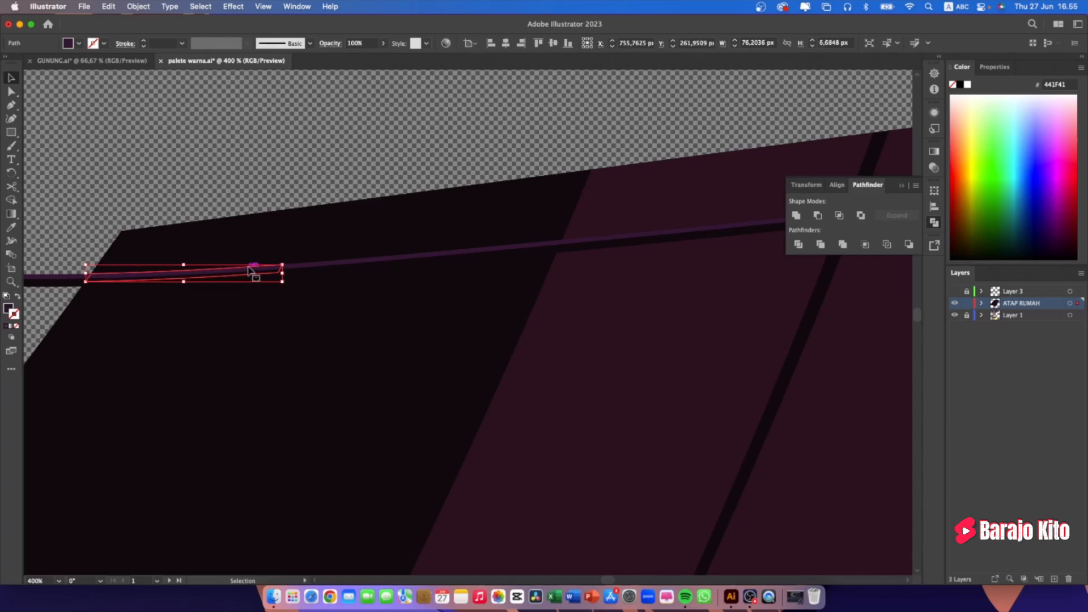
pyautogui.click(329, 265)
pyautogui.click(243, 267)
pyautogui.keyDown('shift'); pyautogui.click(313, 262); pyautogui.keyUp('shift')
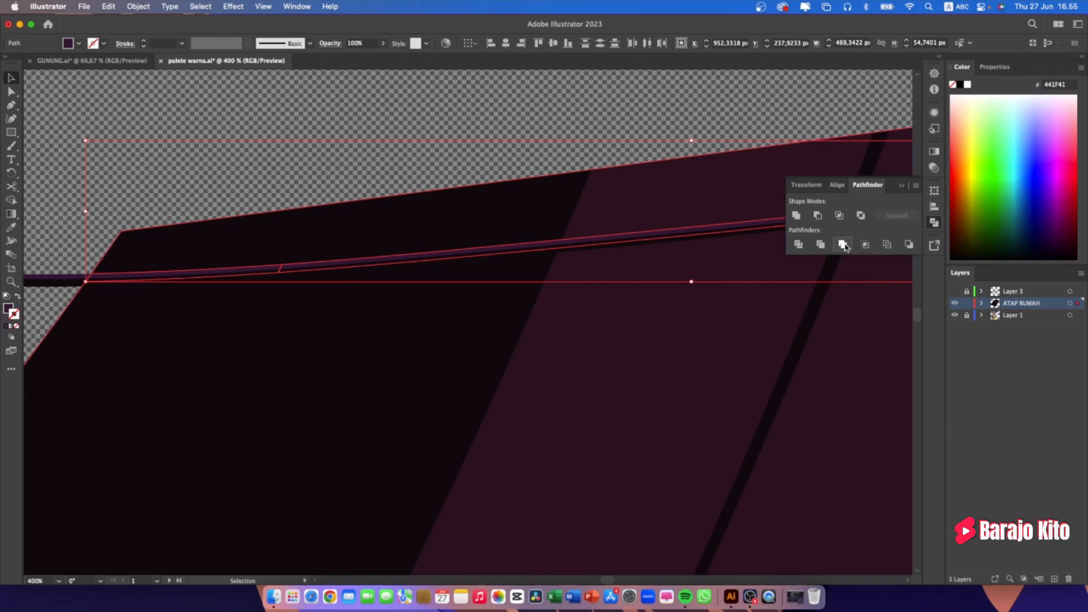
pyautogui.click(844, 245)
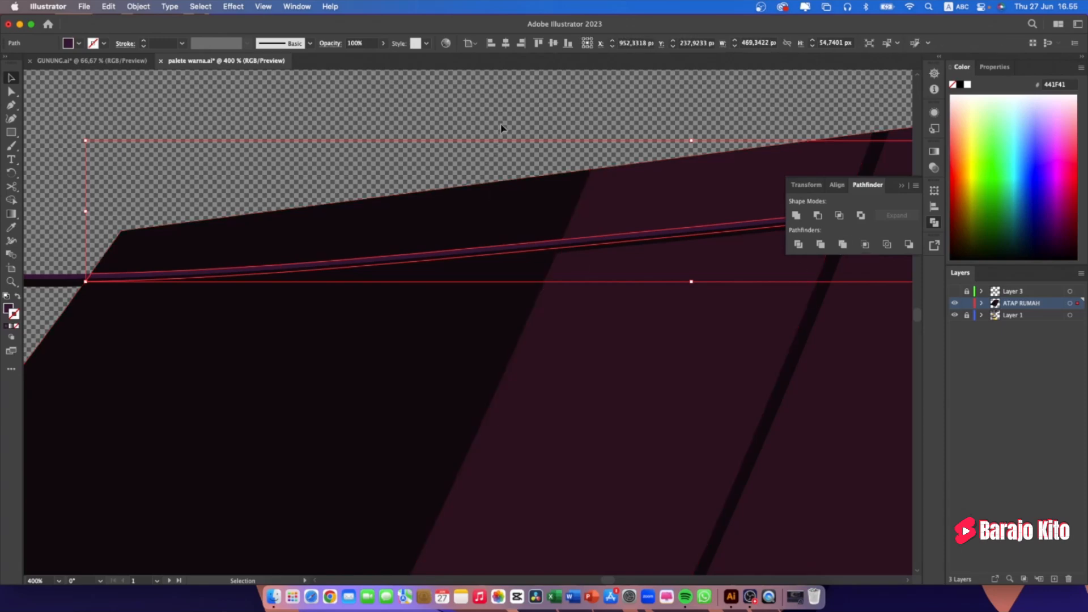
# Divide the second black panel along the merged purple line and ungroup the resulting pieces
pyautogui.keyDown('shift'); pyautogui.click(521, 221); pyautogui.keyUp('shift')
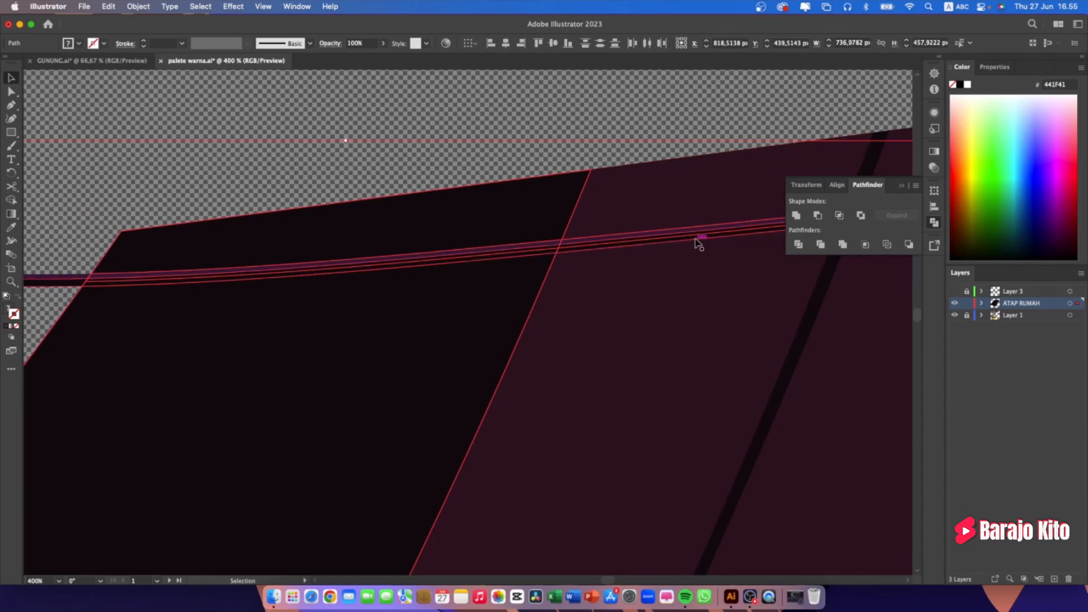
pyautogui.click(799, 245)
pyautogui.rightClick(476, 294)
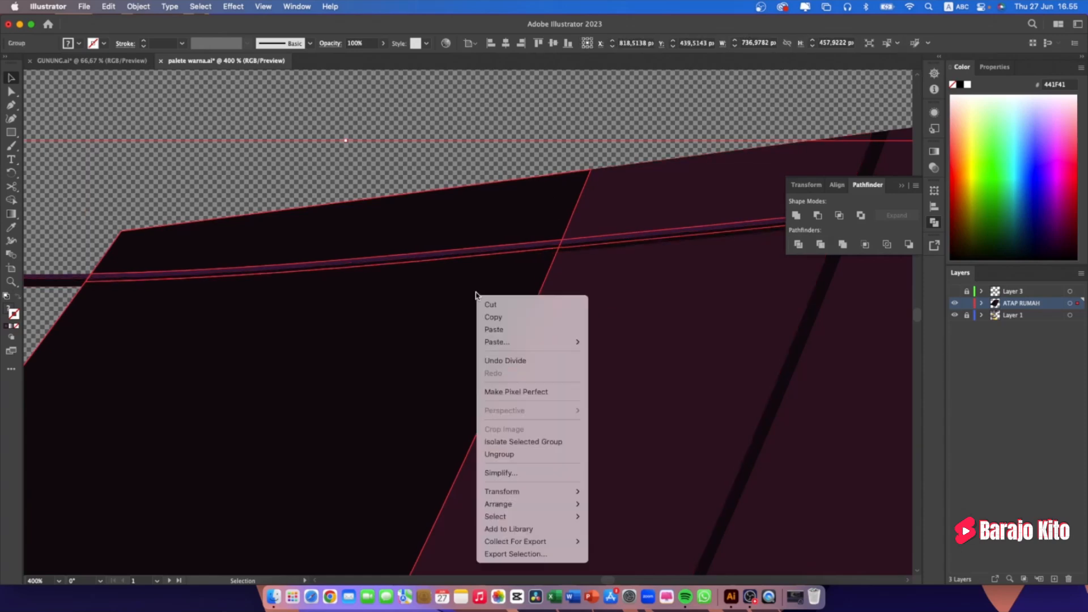
pyautogui.click(530, 454)
# Delete the piece of the second black panel that lies above the purple line
pyautogui.click(517, 118)
pyautogui.click(490, 215)
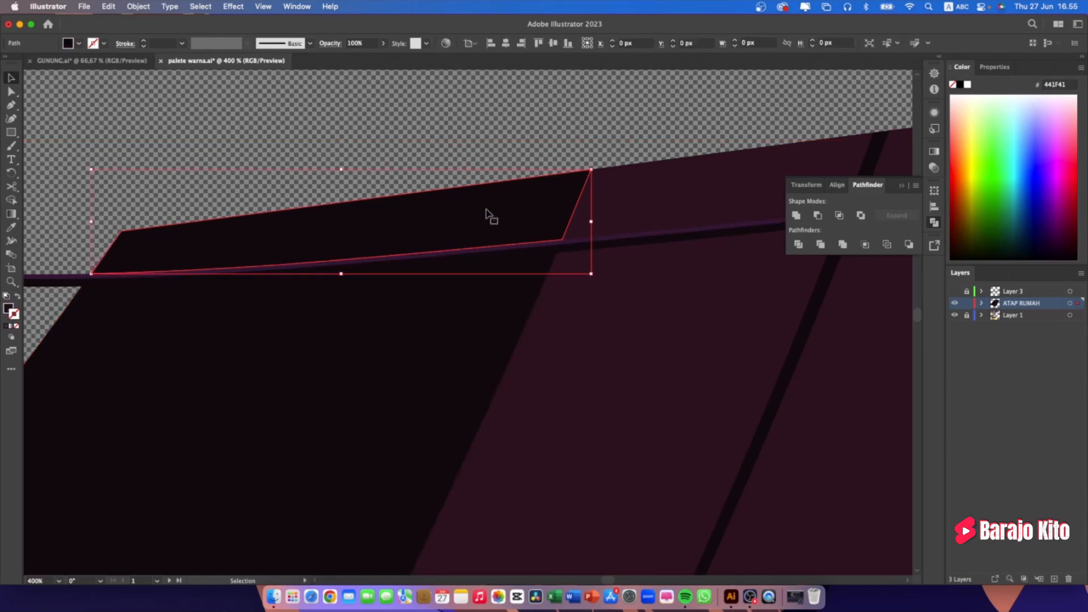
pyautogui.press('Delete')
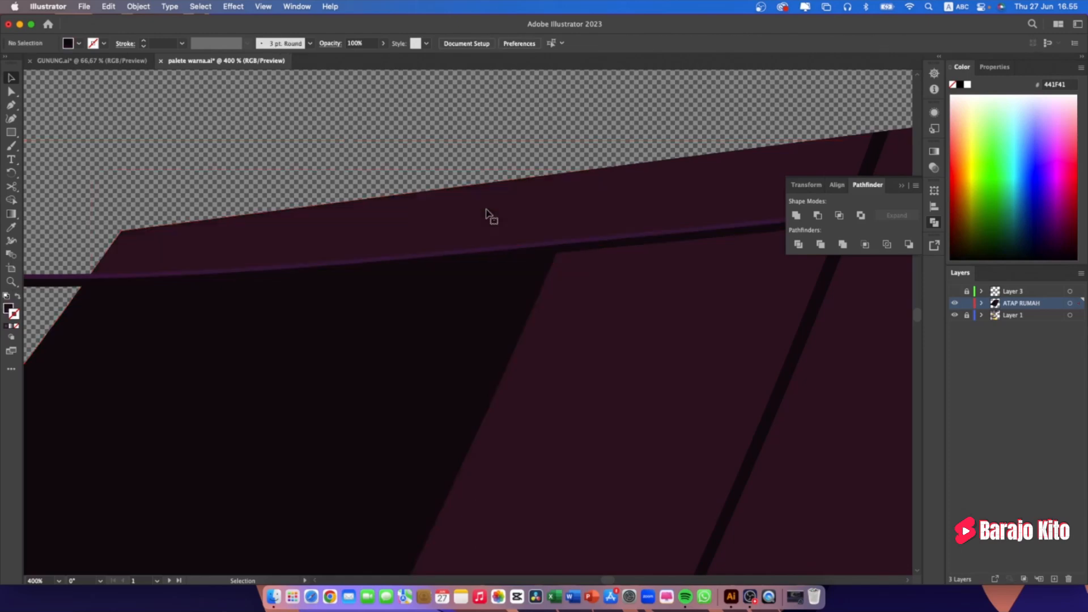
# Send the trimmed second black panel behind the maroon roof panels
pyautogui.click(475, 308)
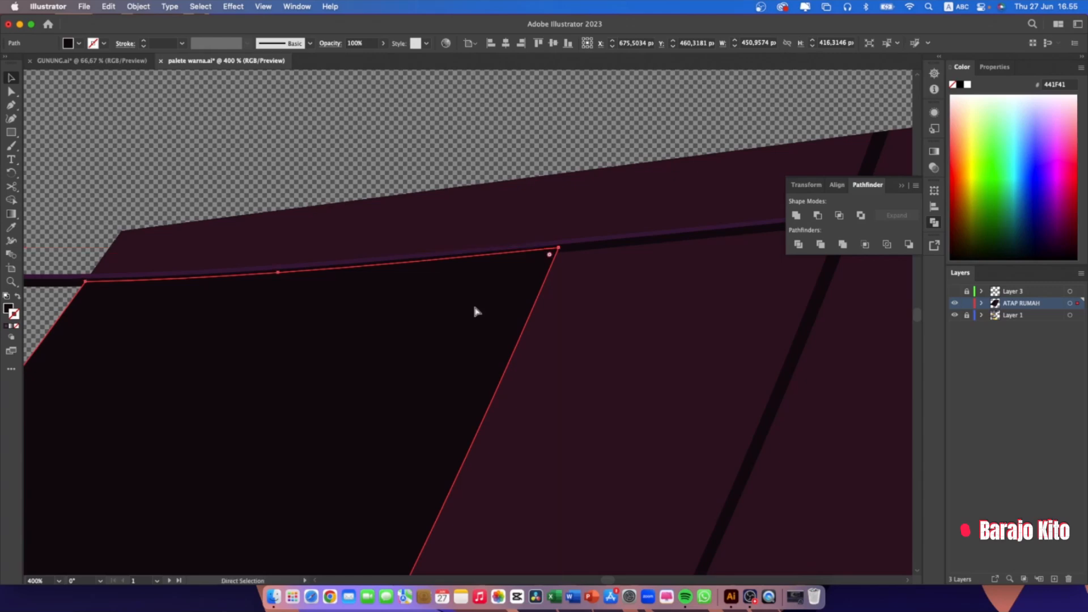
pyautogui.press('Delete')
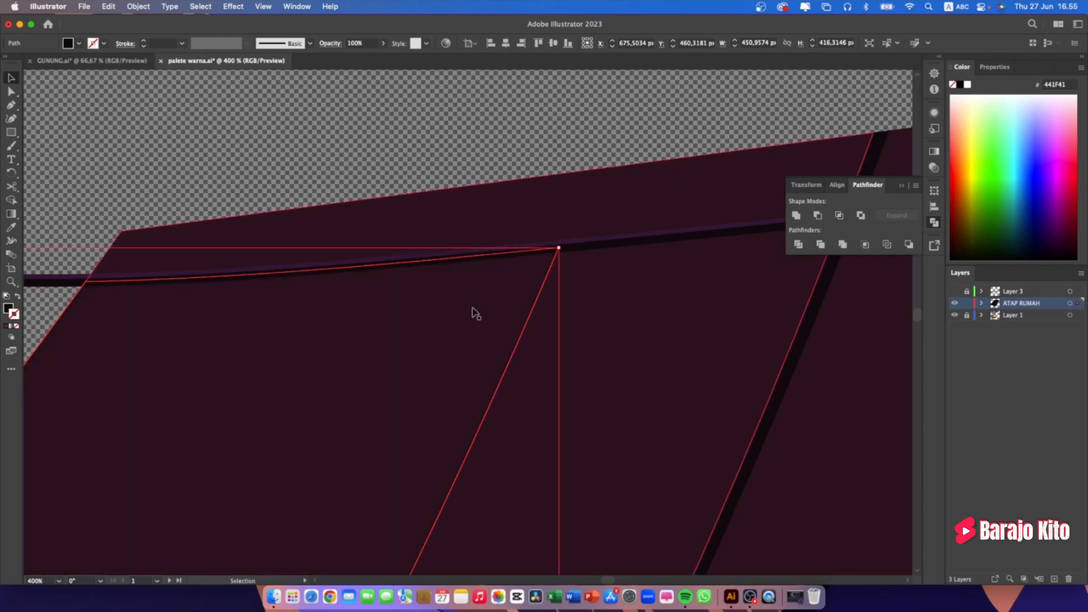
pyautogui.click(539, 105)
# Send the third maroon roof panel behind its black shadow panel
pyautogui.press('space')
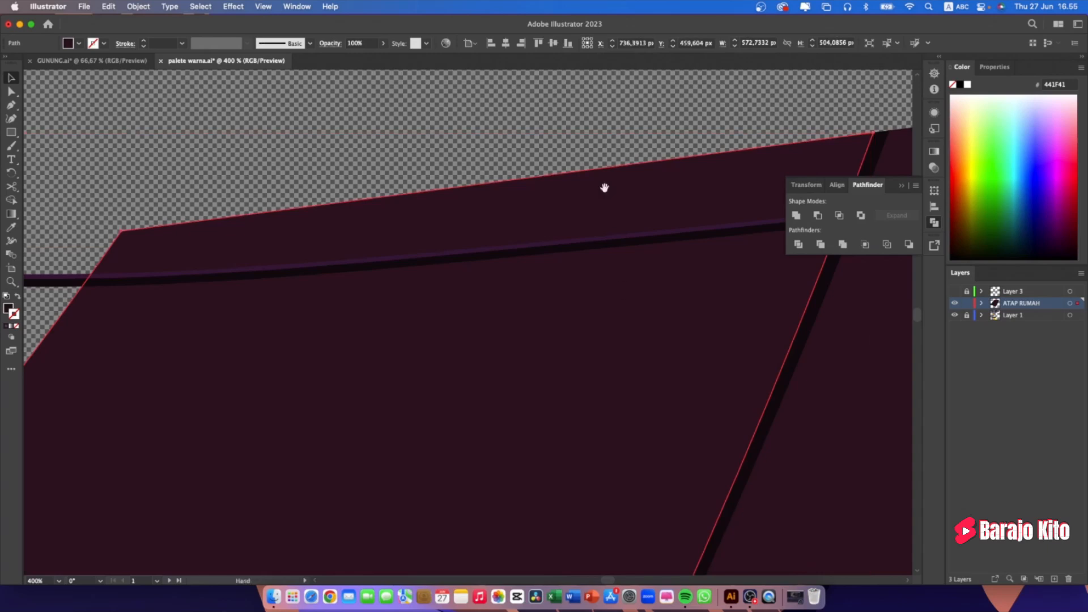
pyautogui.moveTo(597, 162); pyautogui.dragTo(518, 166)
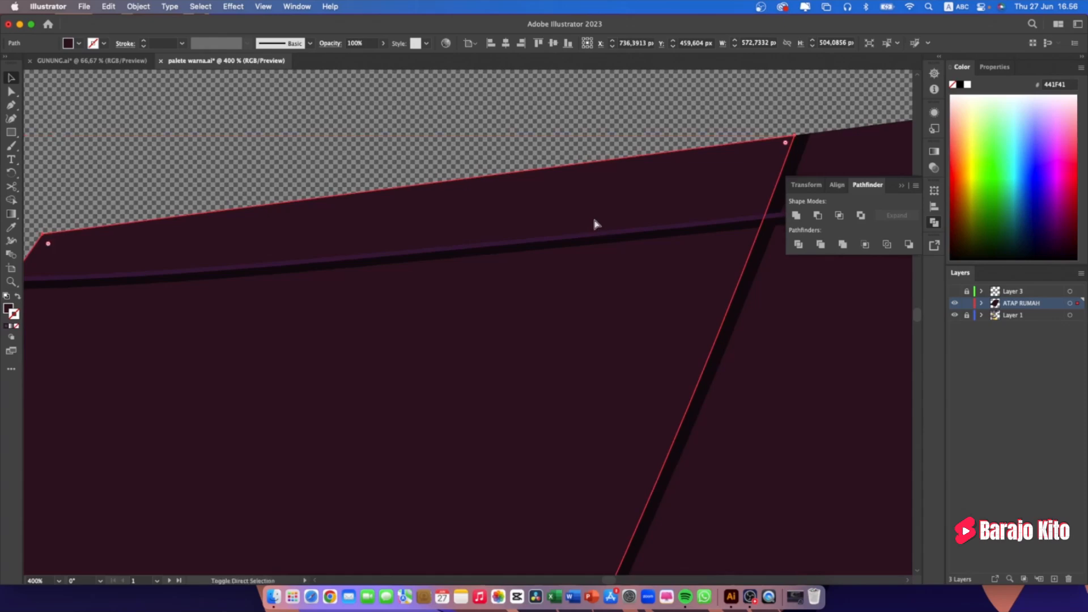
pyautogui.press('super+bracketleft')
pyautogui.click(587, 117)
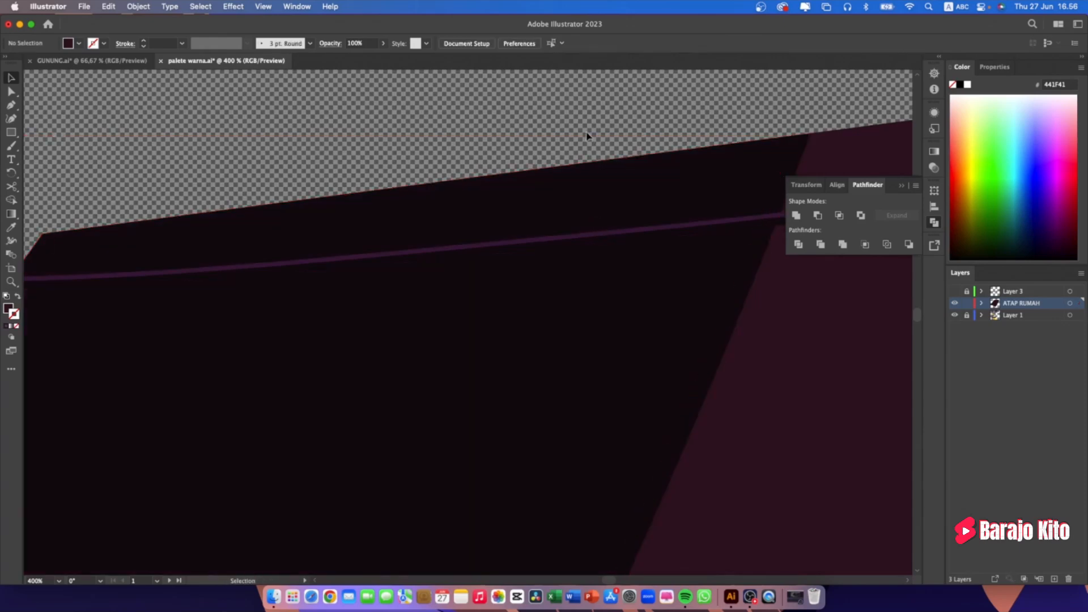
# Merge the two segments of the purple line crossing the third black panel into one shape
pyautogui.click(342, 263)
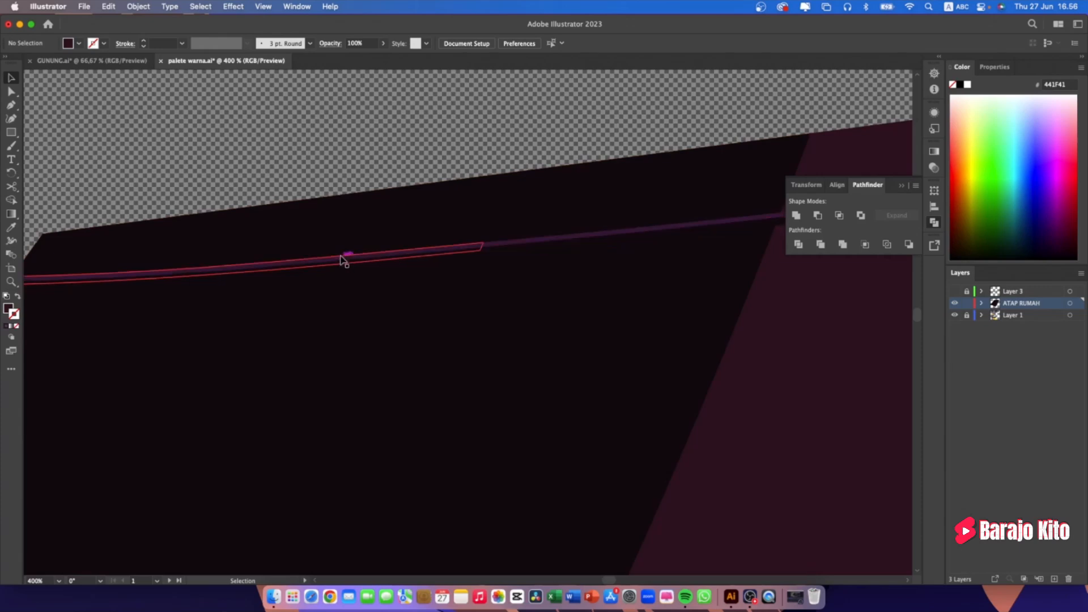
pyautogui.keyDown('shift'); pyautogui.click(516, 244); pyautogui.keyUp('shift')
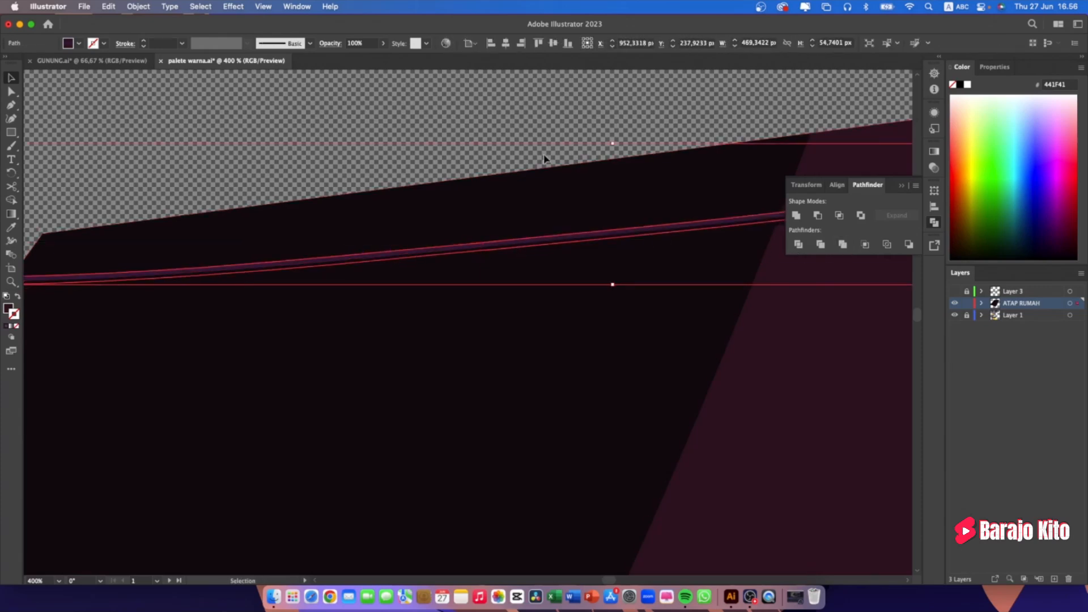
pyautogui.click(545, 118)
# Divide the third black panel along the purple line and ungroup the resulting pieces
pyautogui.click(591, 204)
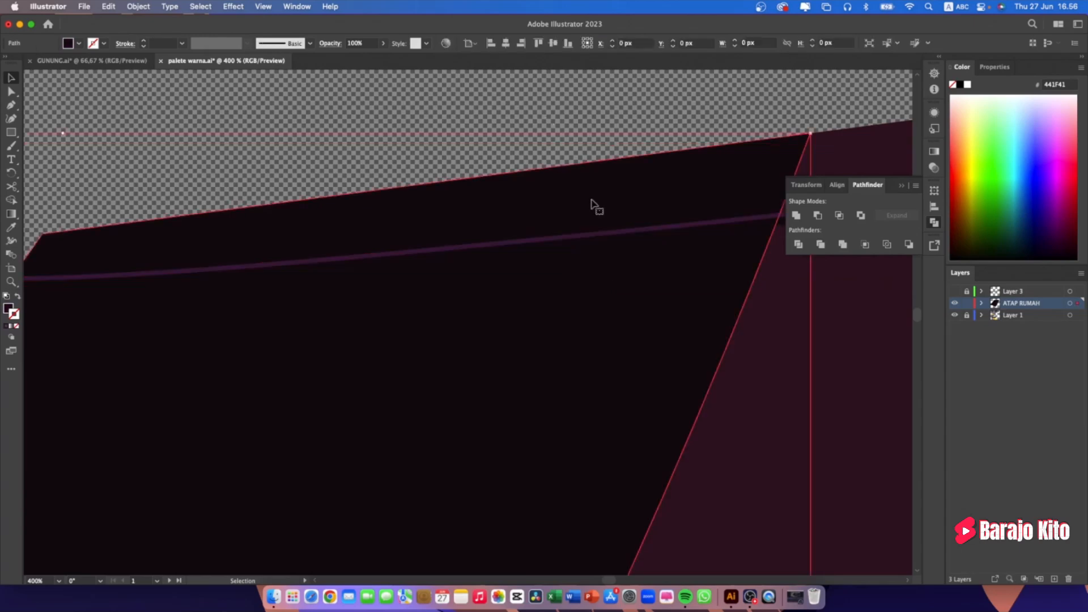
pyautogui.keyDown('shift'); pyautogui.click(588, 234); pyautogui.keyUp('shift')
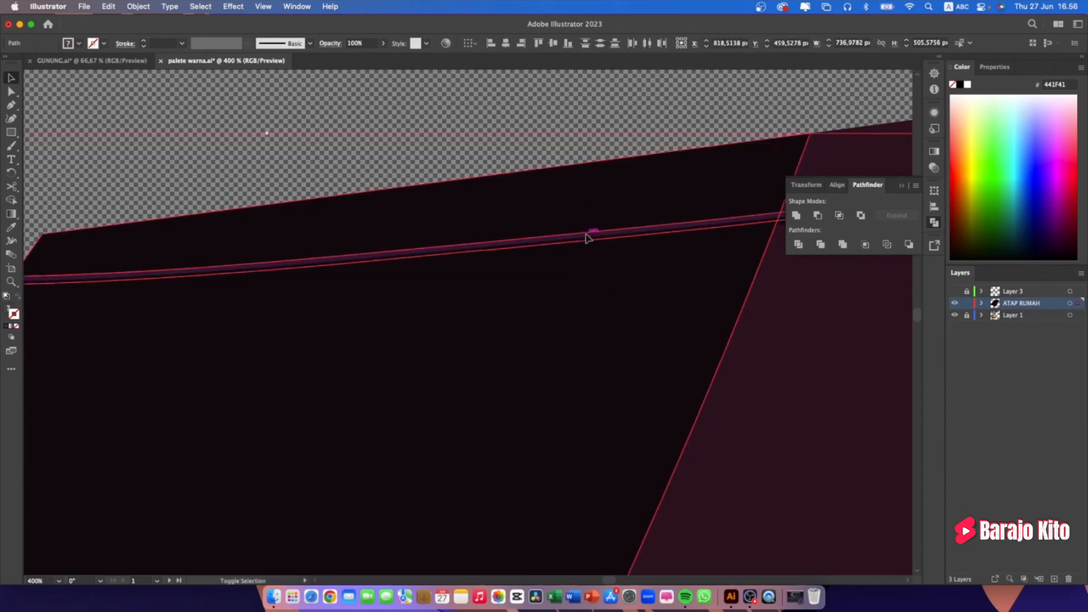
pyautogui.click(799, 246)
pyautogui.rightClick(522, 300)
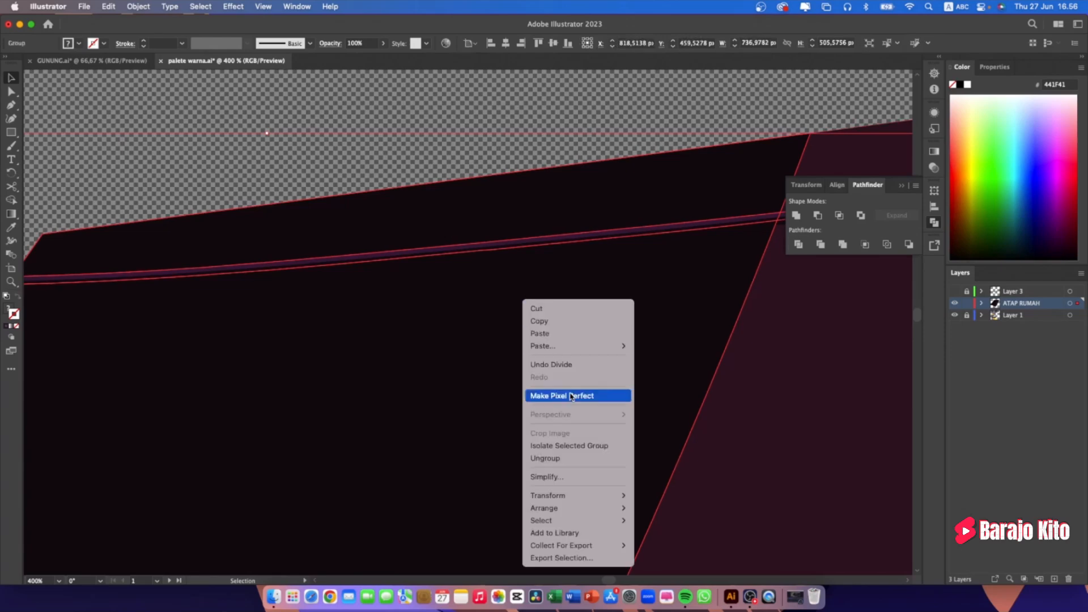
pyautogui.click(572, 457)
# Delete the piece of the third black panel that lies above the purple line
pyautogui.click(542, 104)
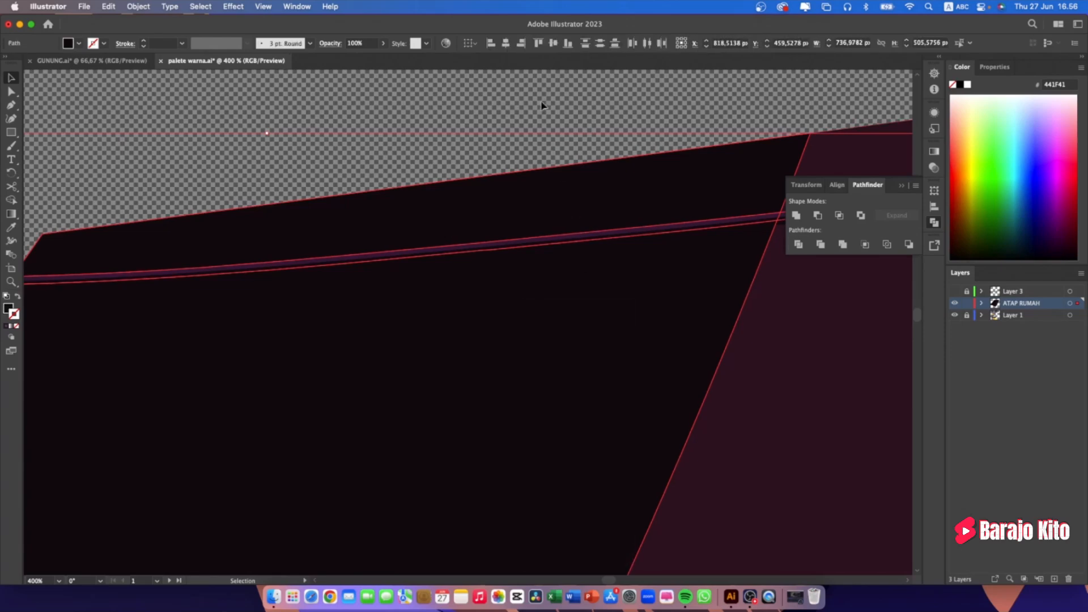
pyautogui.click(554, 214)
pyautogui.press('Delete')
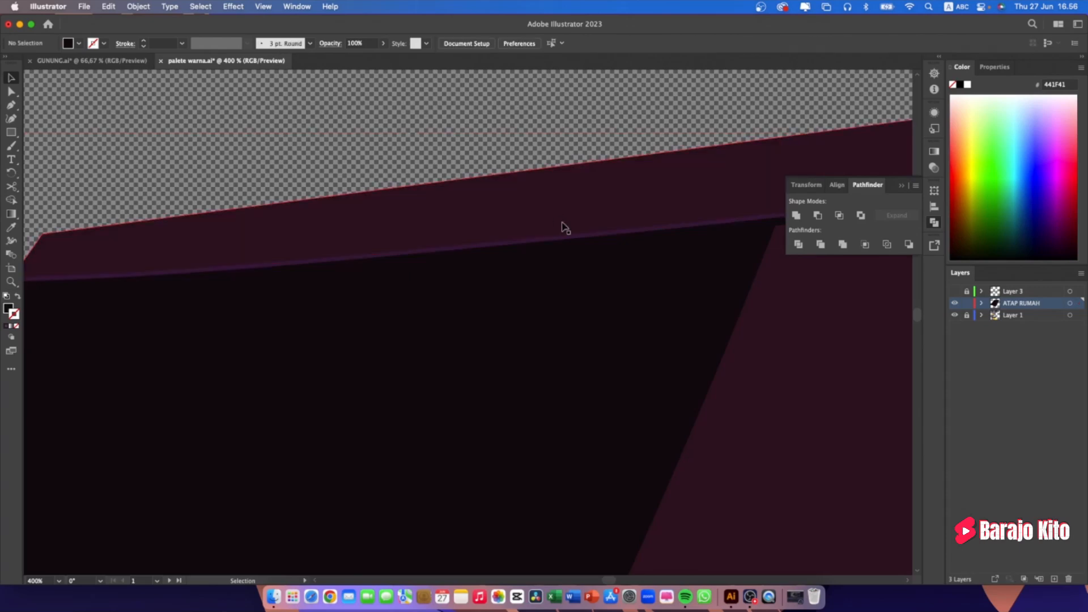
# Send the third black shadow panel to the back of the stacking order
pyautogui.click(561, 273)
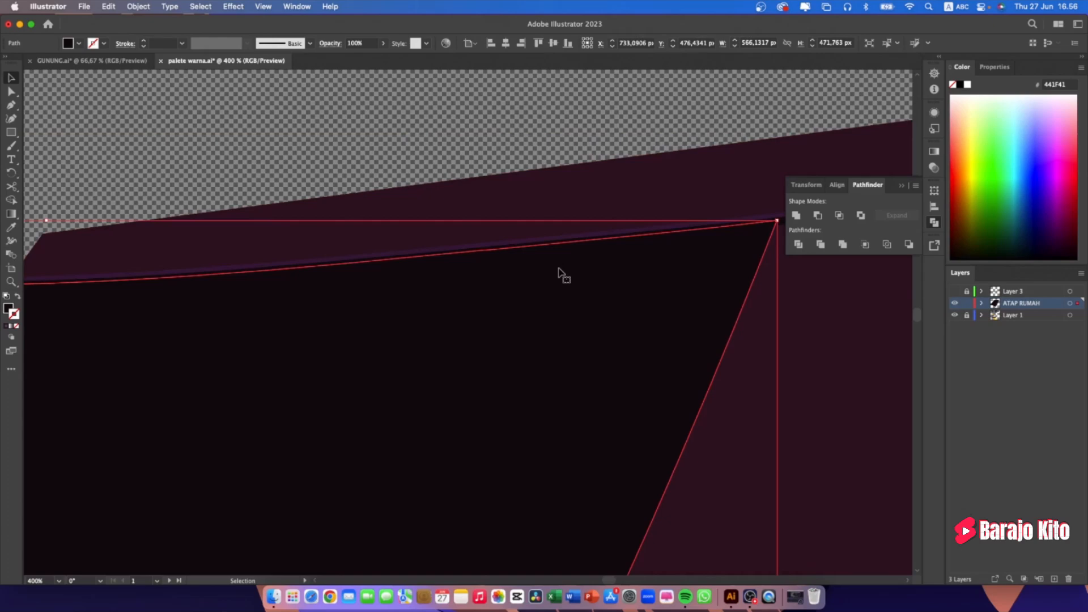
pyautogui.press('super+shift+[')
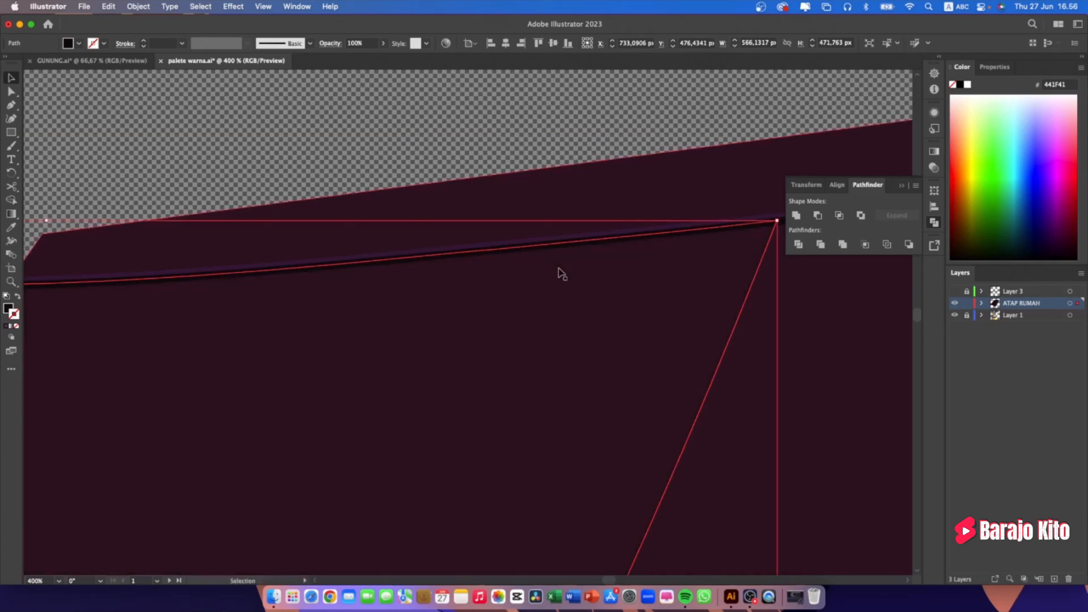
pyautogui.scroll(-2, 569, 266)
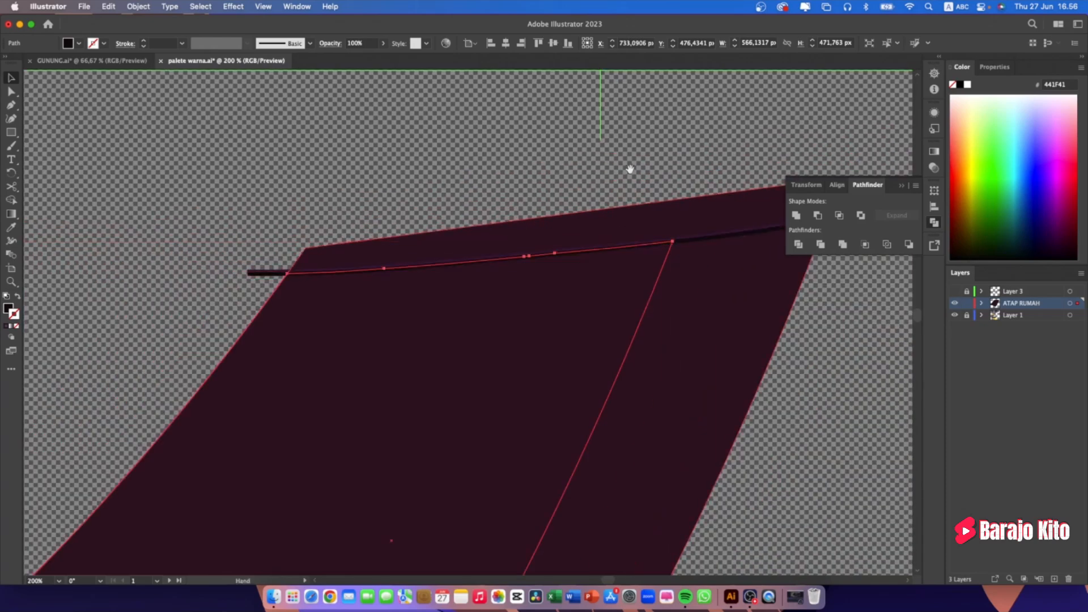
pyautogui.hscroll(2, 629, 170)
pyautogui.click(786, 401)
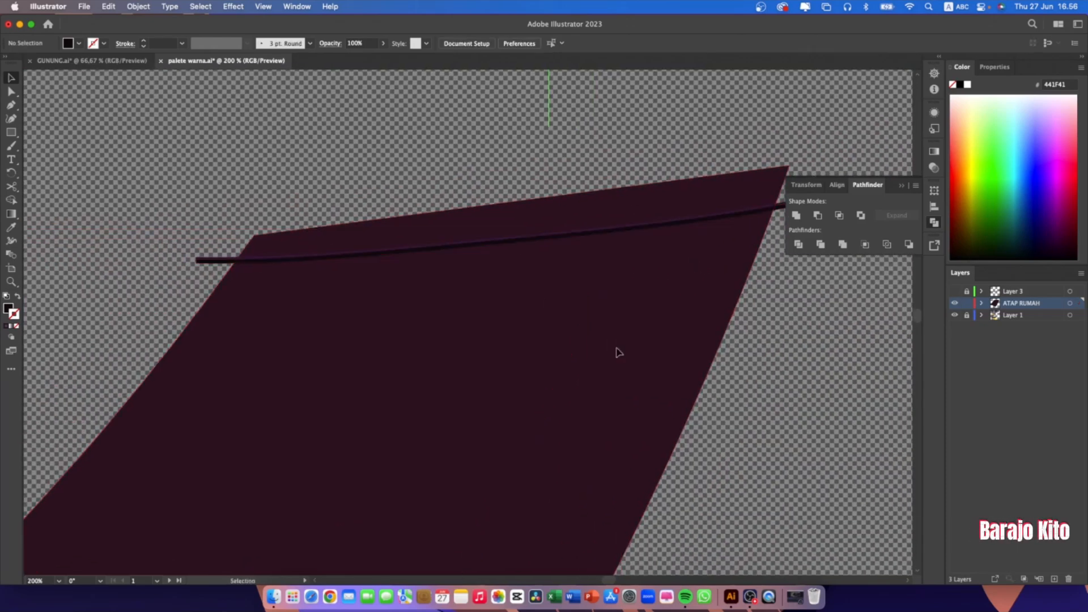
# Send the large maroon roof base backward until it sits behind the three black shadow panels
pyautogui.click(536, 295)
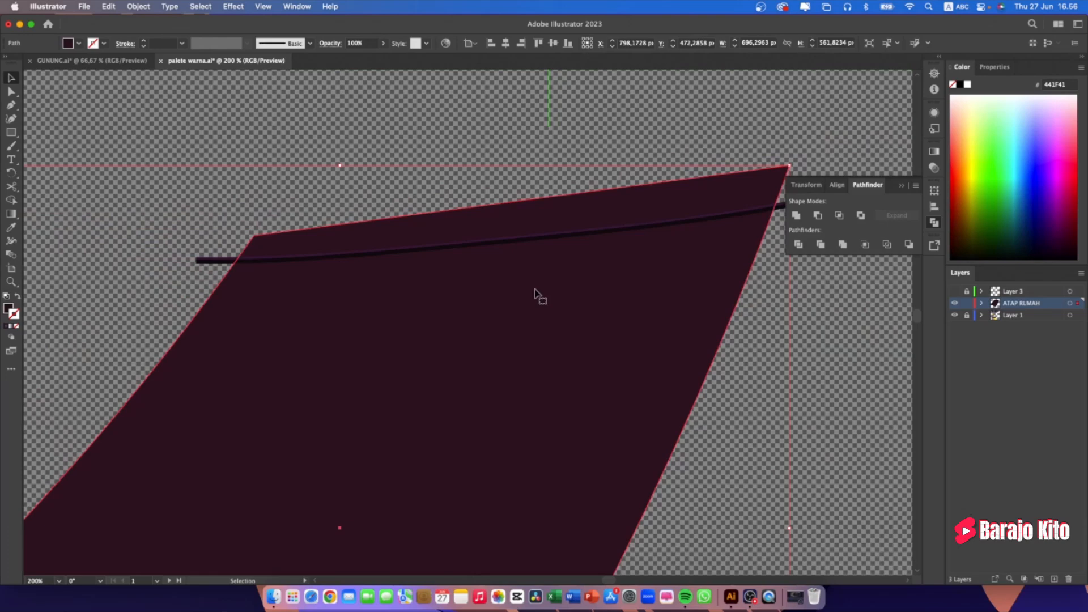
pyautogui.press('super+[')
pyautogui.press('super+[')
pyautogui.press('super+[')
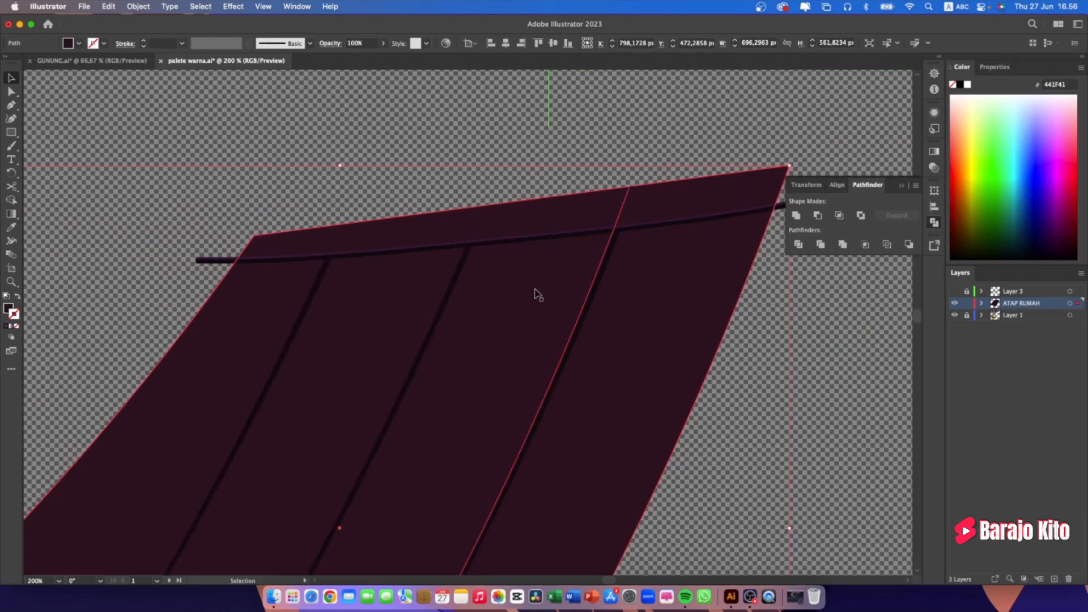
pyautogui.click(823, 342)
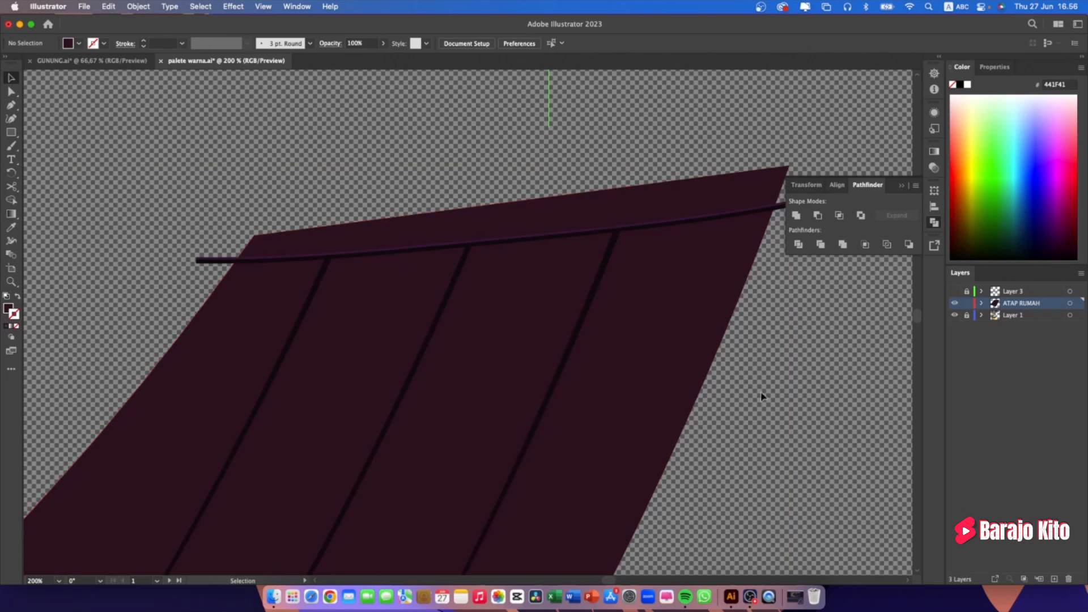
# Merge the purple highlight segments running along the curved batten across the roof into one shape
pyautogui.moveTo(718, 357); pyautogui.dragTo(635, 376)
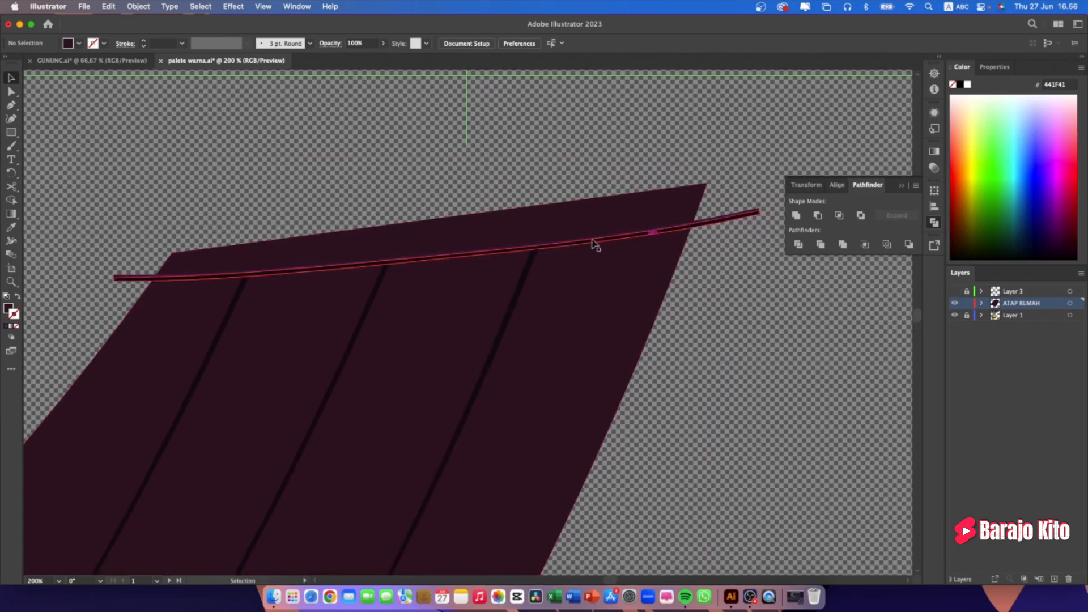
pyautogui.click(558, 245)
pyautogui.keyDown('shift'); pyautogui.click(517, 248); pyautogui.keyUp('shift')
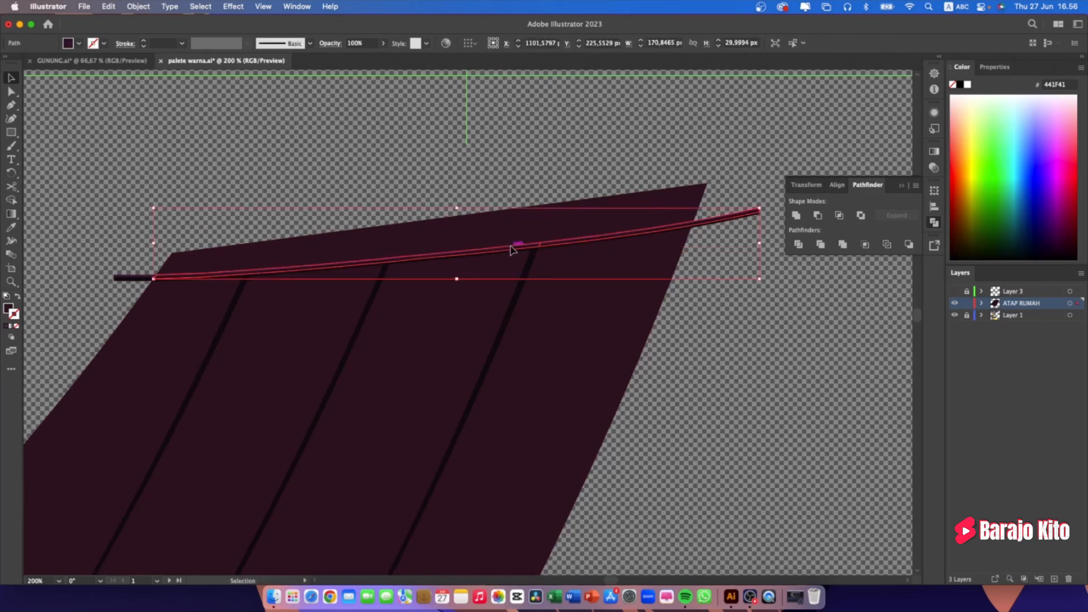
pyautogui.click(843, 244)
pyautogui.click(710, 360)
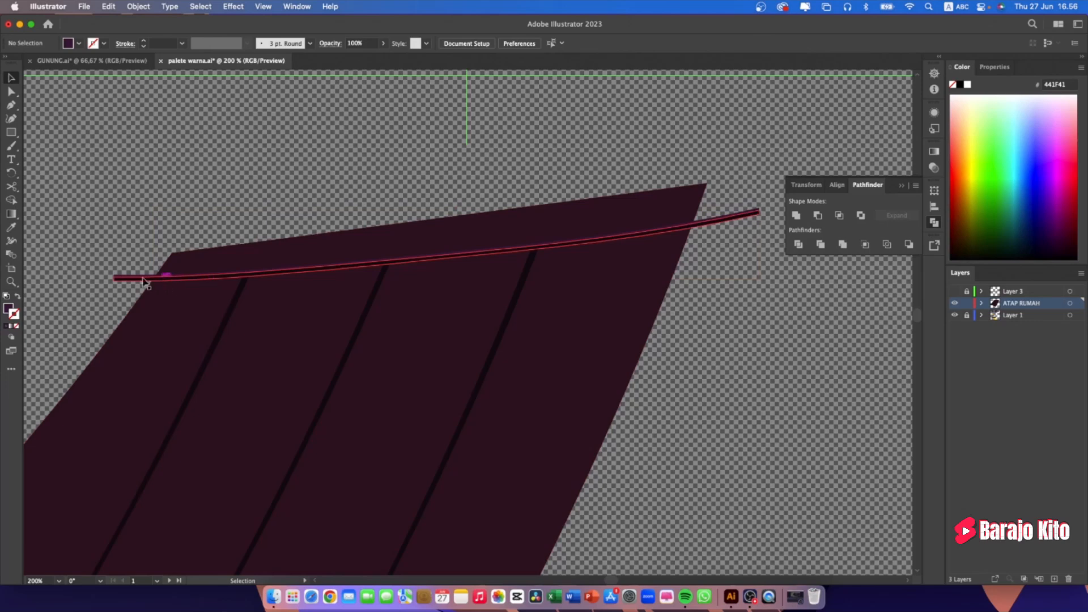
# Merge the short purple segment at the batten's left end with the rest of the purple line
pyautogui.click(170, 276)
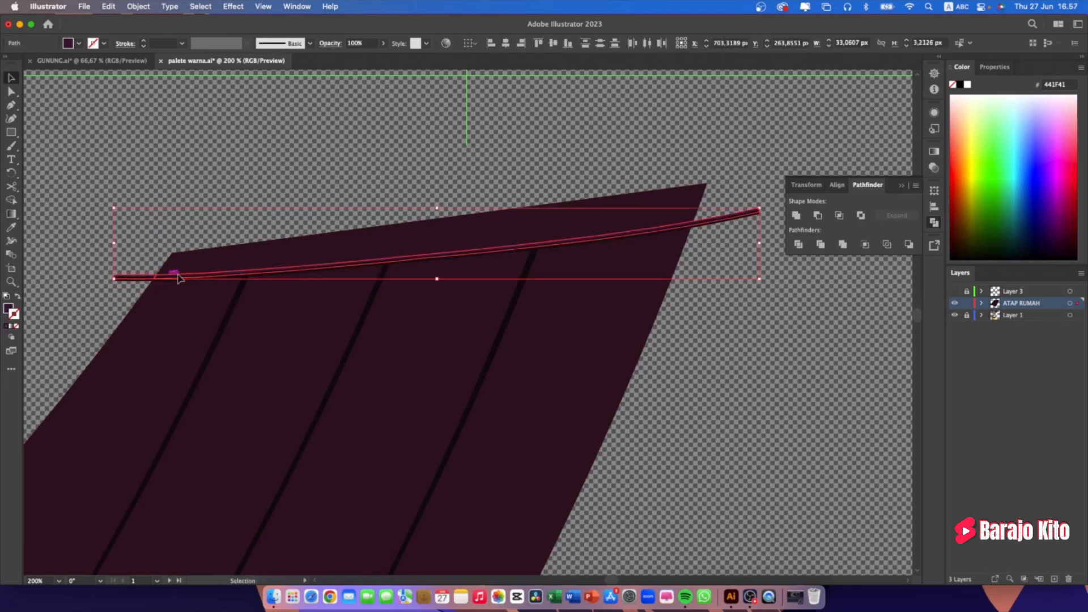
pyautogui.click(843, 245)
pyautogui.click(739, 390)
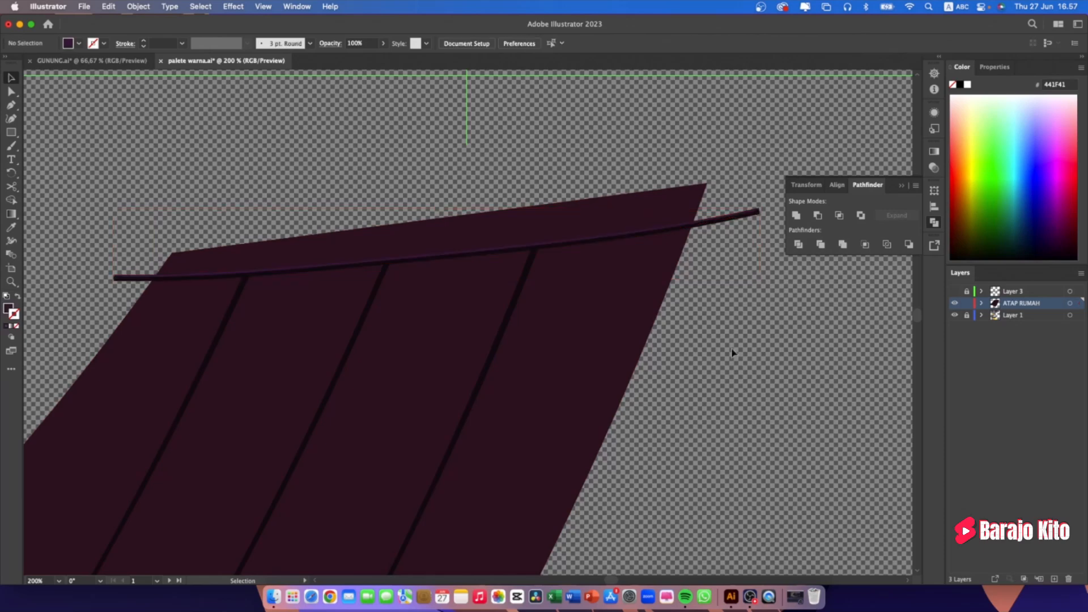
pyautogui.click(156, 278)
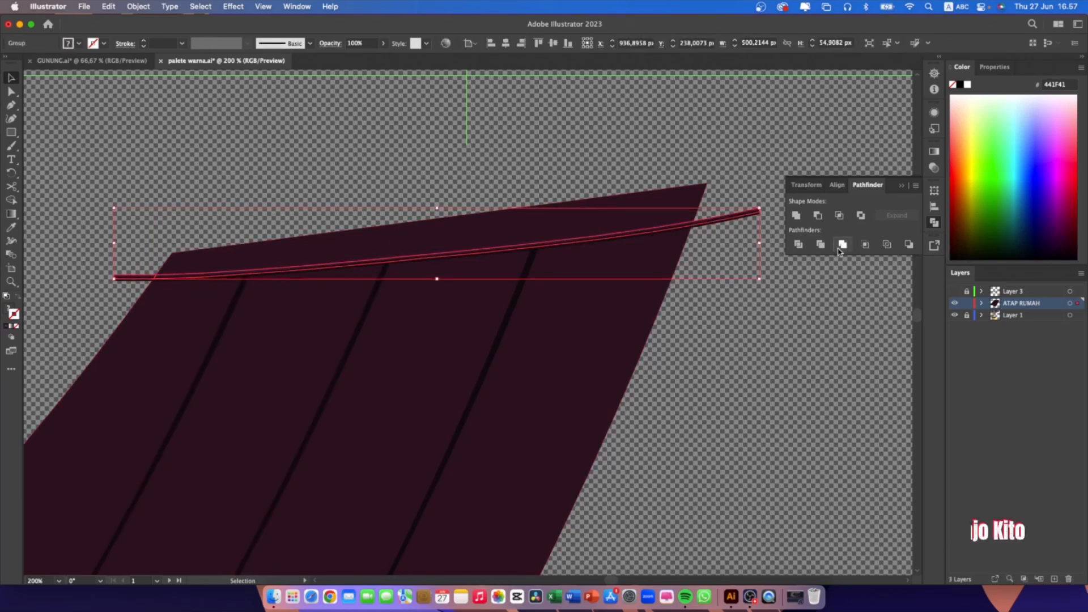
pyautogui.click(791, 394)
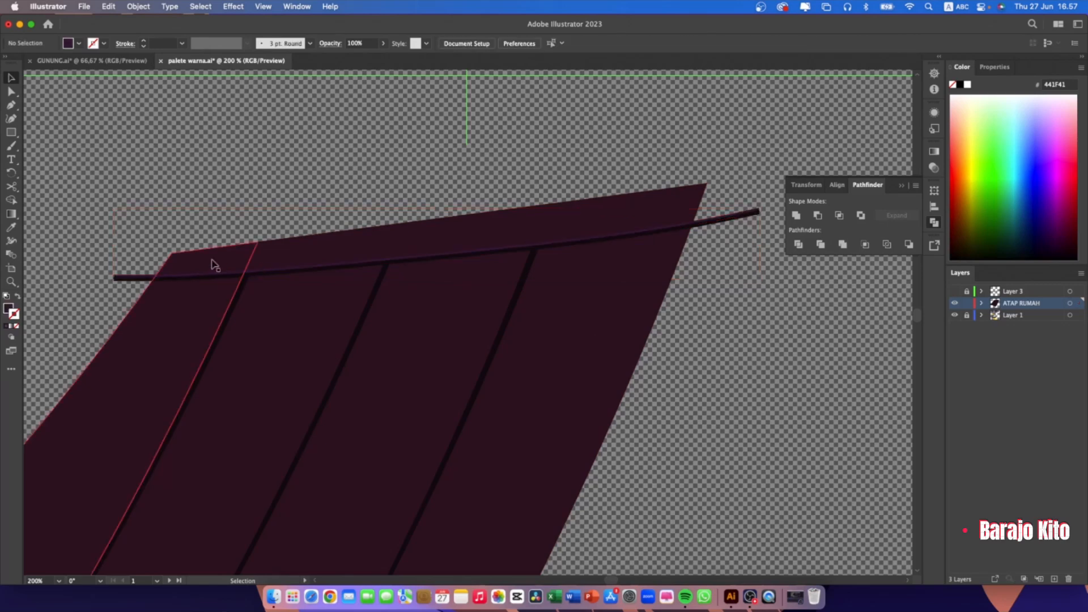
pyautogui.click(148, 278)
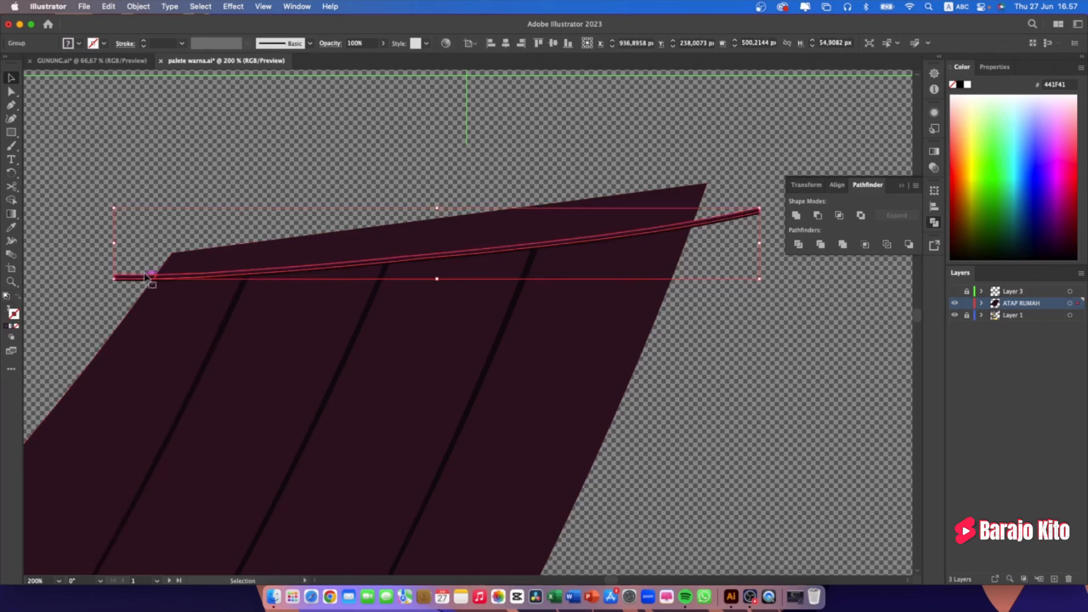
pyautogui.click(815, 377)
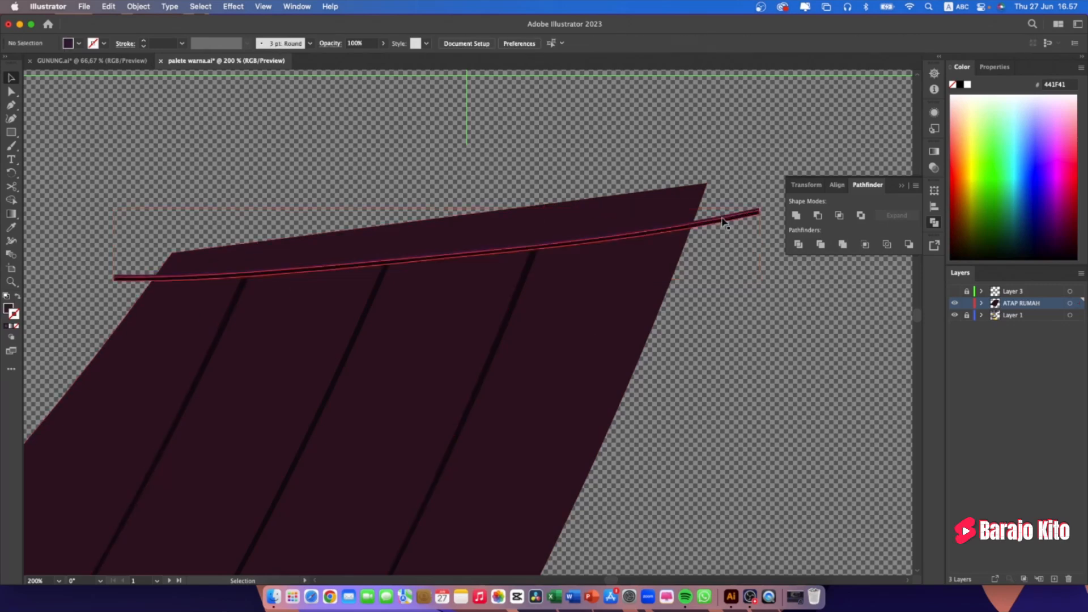
# Draw a closed four-sided shape covering the batten's overhang beyond the roof's right edge with the Pen tool
pyautogui.scroll(5, 708, 226)
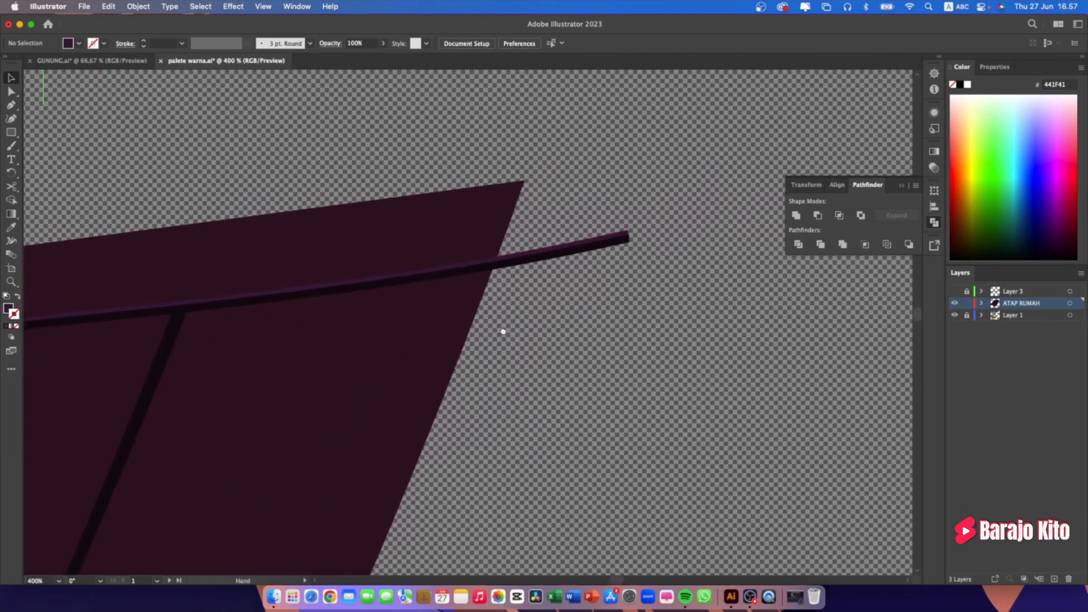
pyautogui.moveTo(503, 332); pyautogui.dragTo(458, 359)
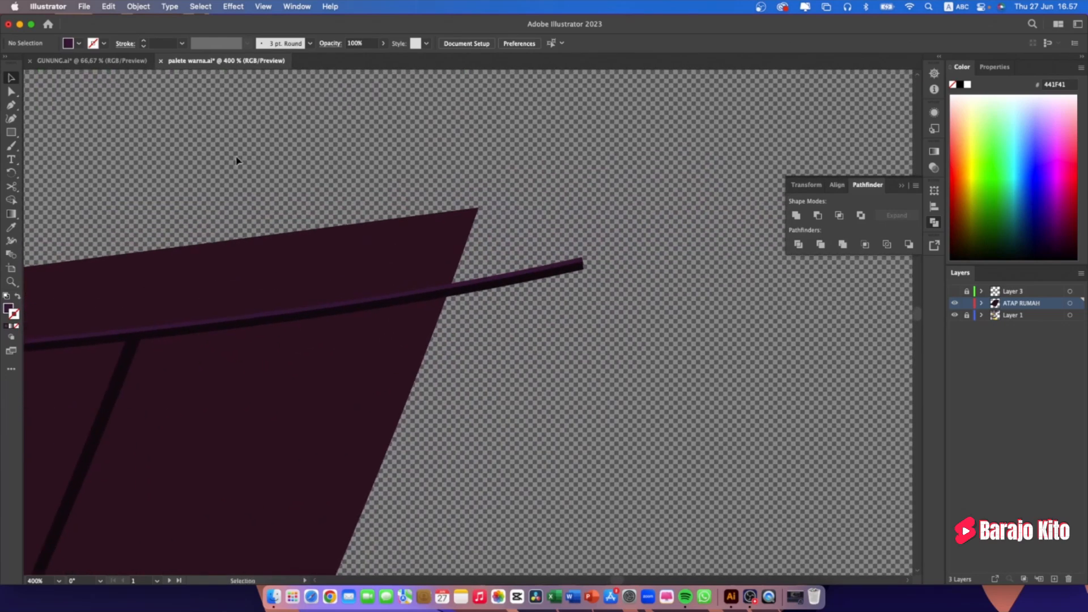
pyautogui.click(11, 104)
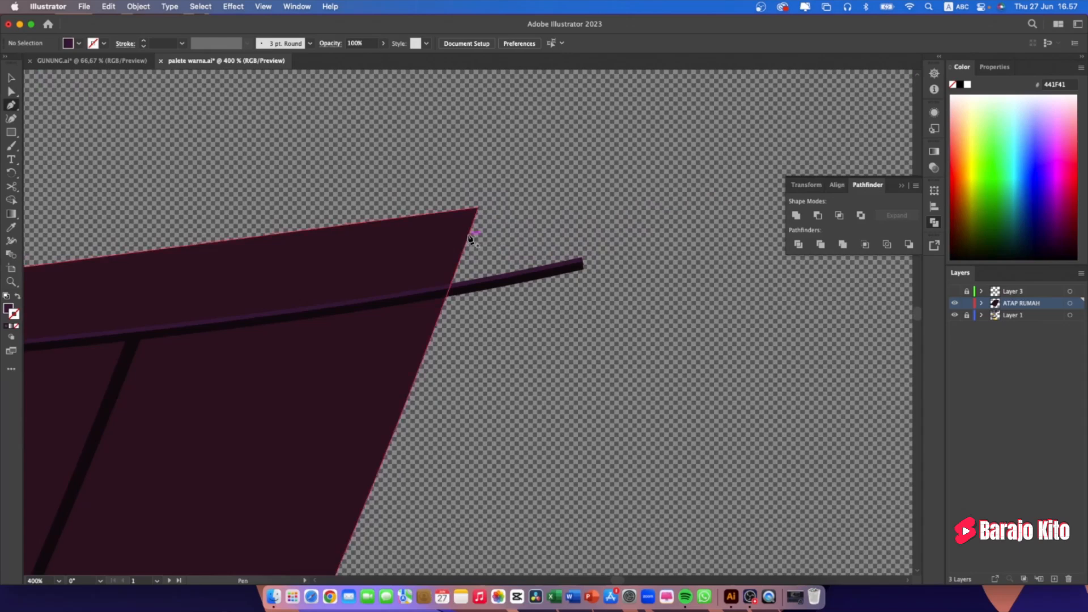
pyautogui.click(429, 346)
pyautogui.click(632, 328)
pyautogui.click(628, 232)
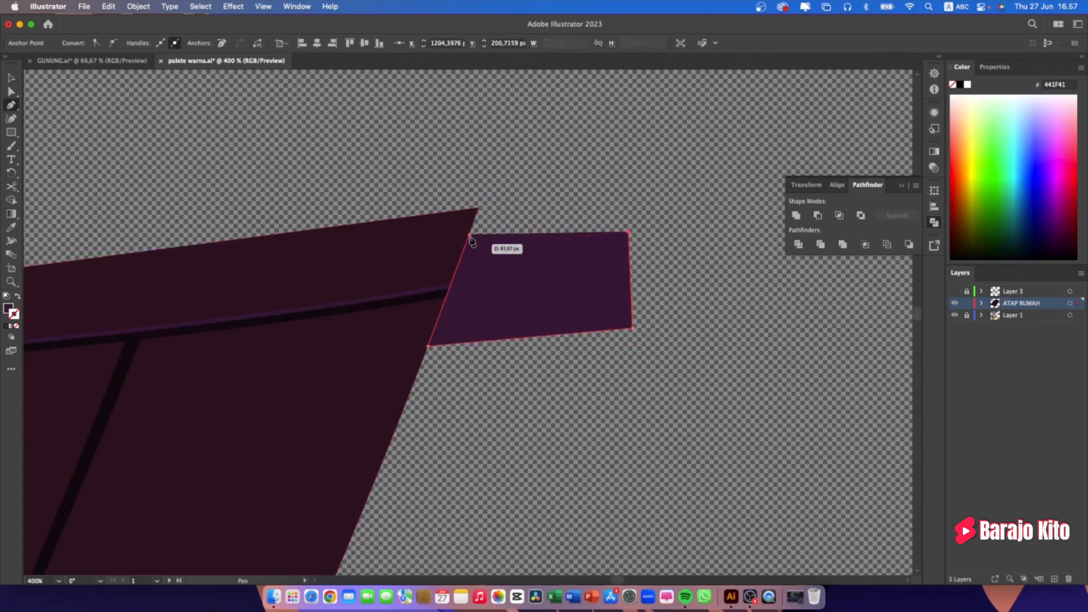
pyautogui.click(469, 235)
pyautogui.press('v')
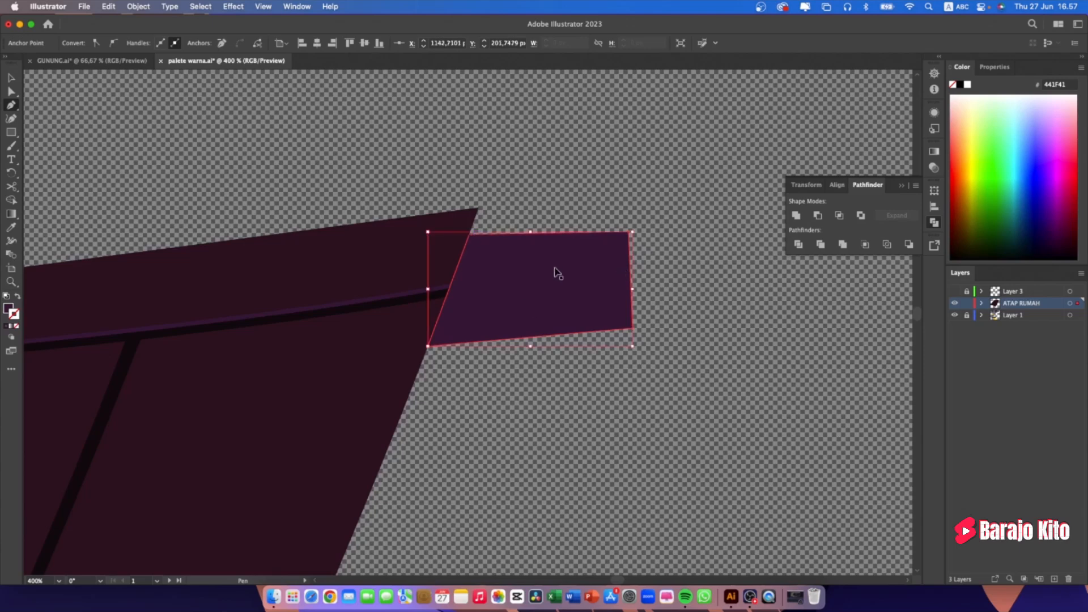
# Trim the purple and black batten lines with the four-sided shape covering their right end
pyautogui.click(401, 298)
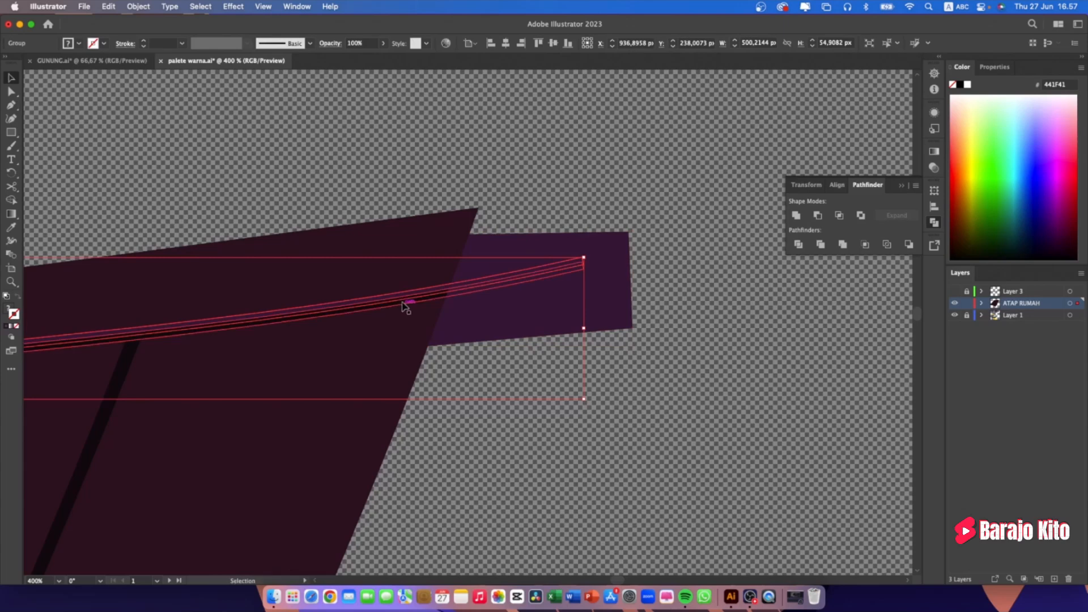
pyautogui.press('Delete')
pyautogui.click(403, 295)
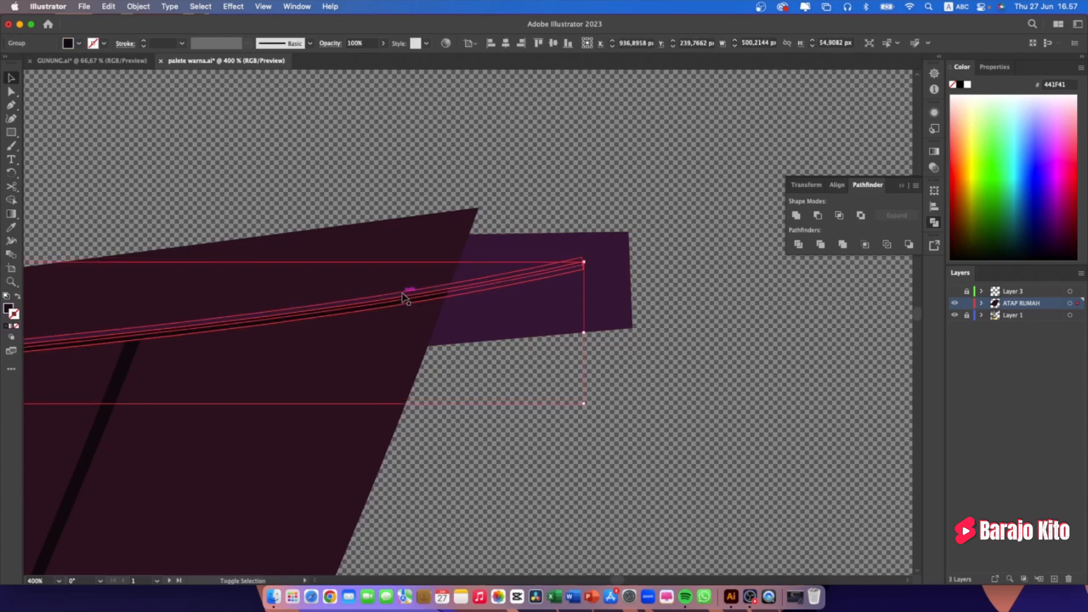
pyautogui.keyDown('shift'); pyautogui.click(619, 254); pyautogui.keyUp('shift')
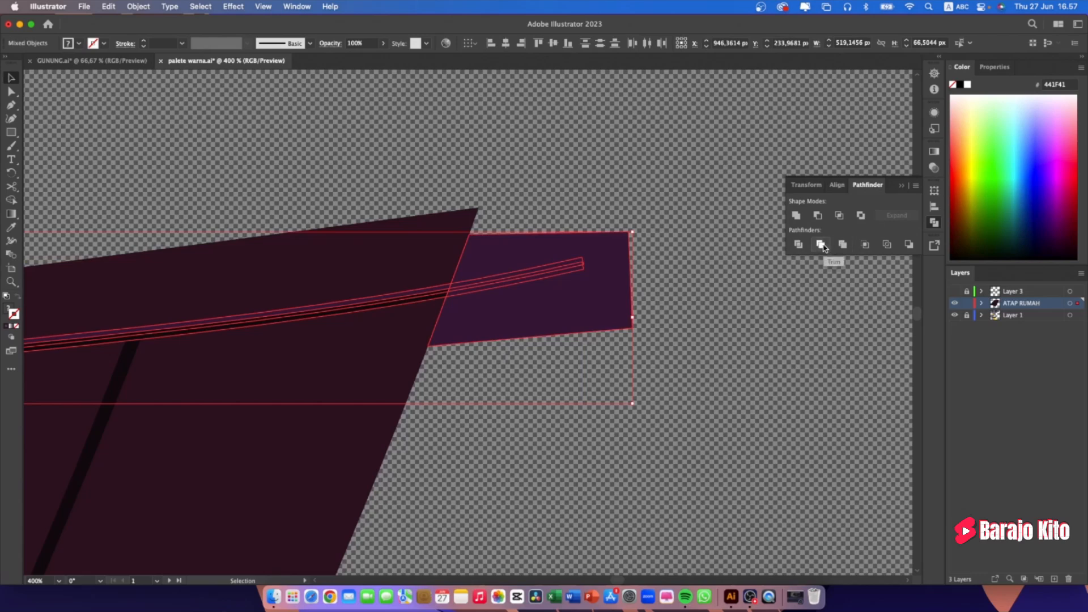
pyautogui.click(821, 245)
# Ungroup the trimmed result and delete the four-sided purple shape beyond the roof's right edge
pyautogui.rightClick(500, 314)
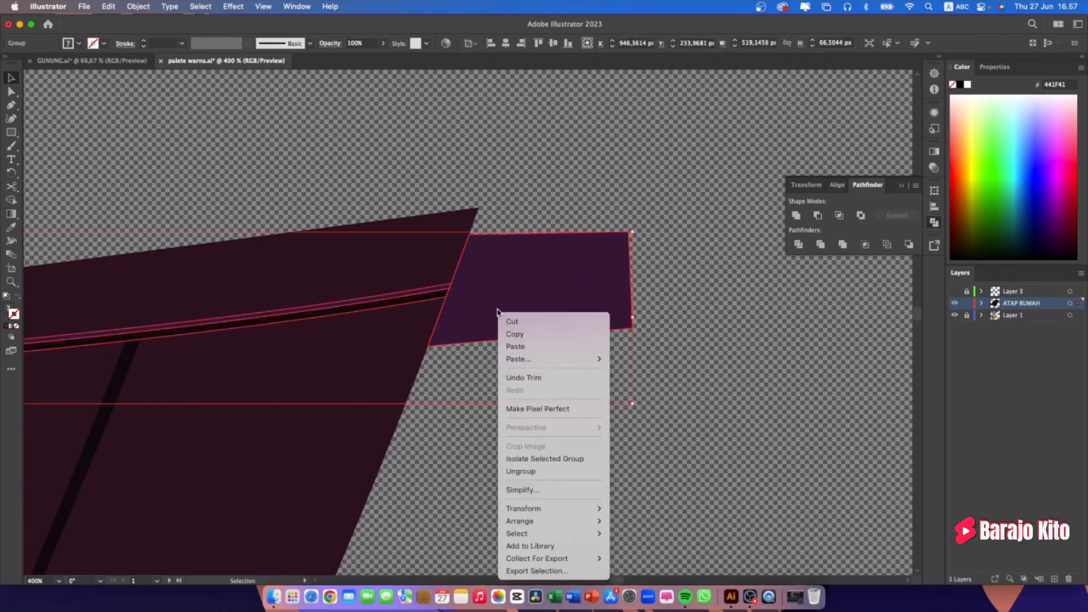
pyautogui.click(528, 472)
pyautogui.click(570, 309)
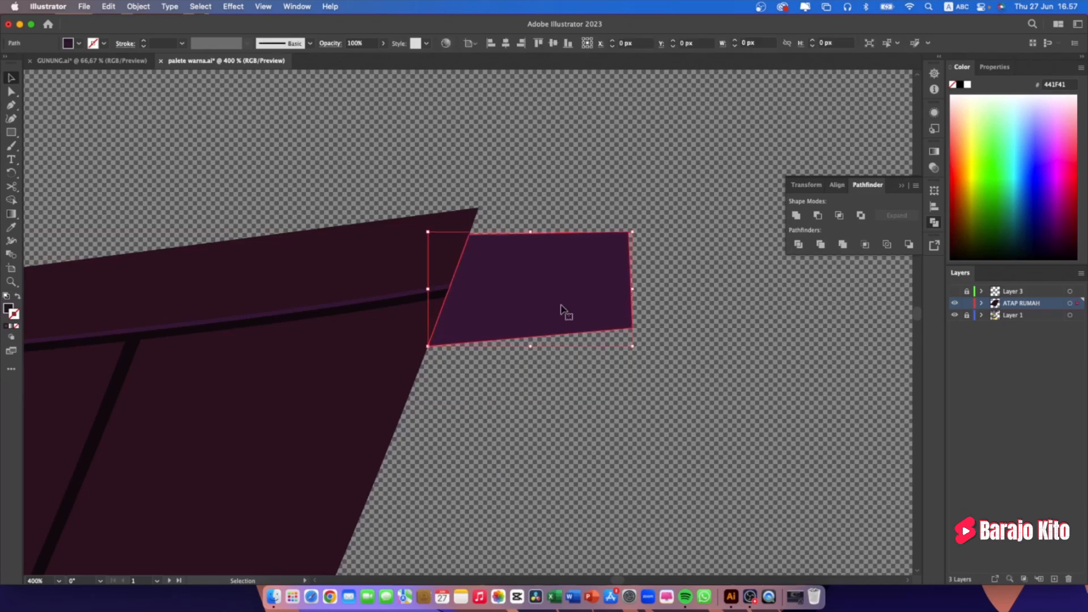
pyautogui.press('Delete')
# Draw a closed five-sided shape covering the batten's overhang beyond the roof's left edge with the Pen tool
pyautogui.scroll(-1, 561, 311)
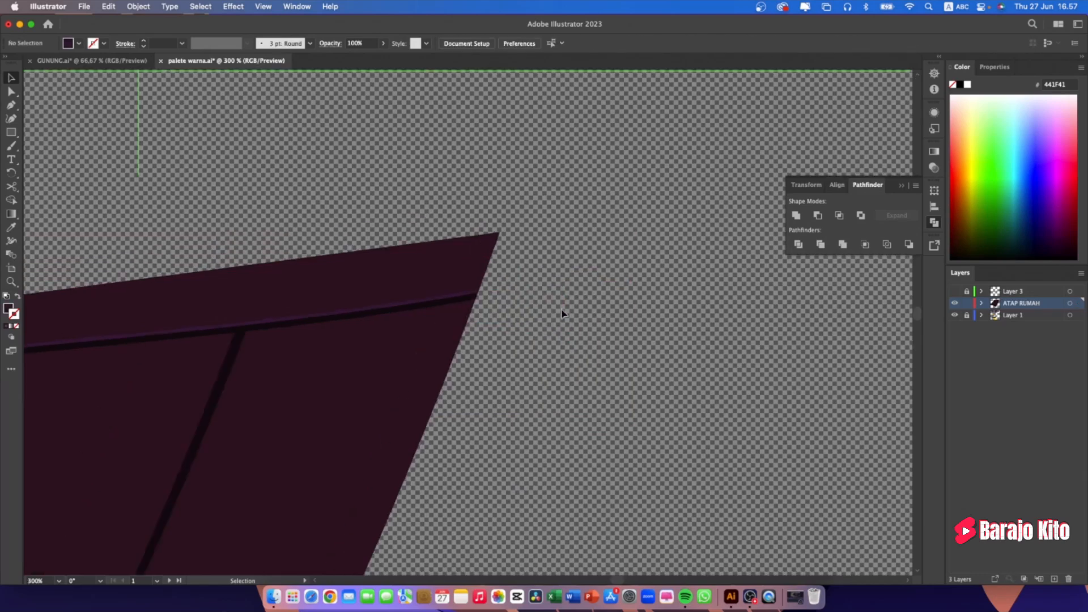
pyautogui.scroll(-3, 562, 314)
pyautogui.moveTo(471, 321); pyautogui.dragTo(731, 284)
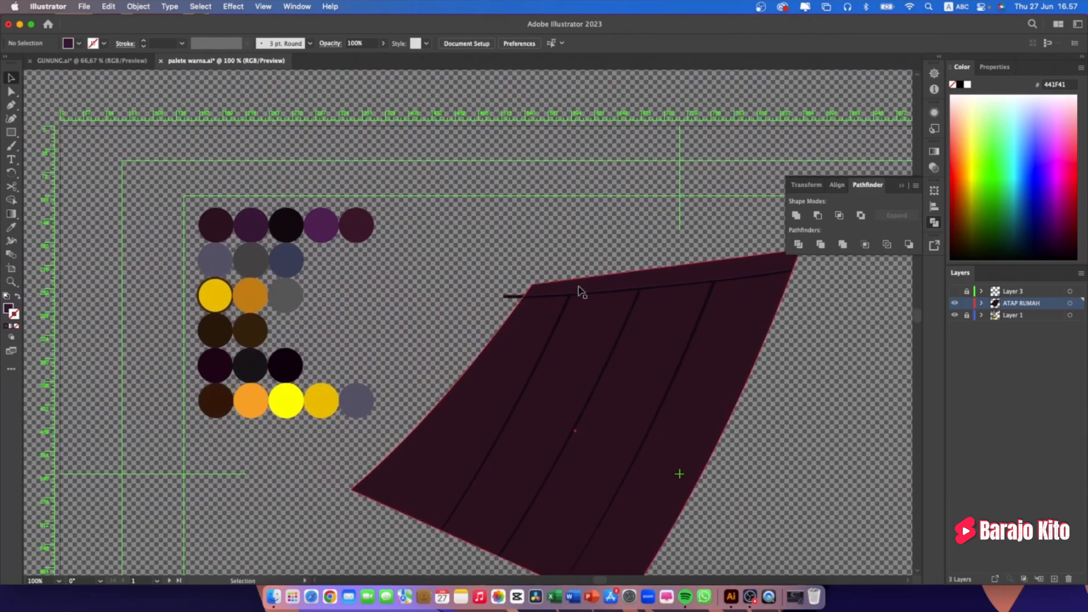
pyautogui.scroll(5, 581, 290)
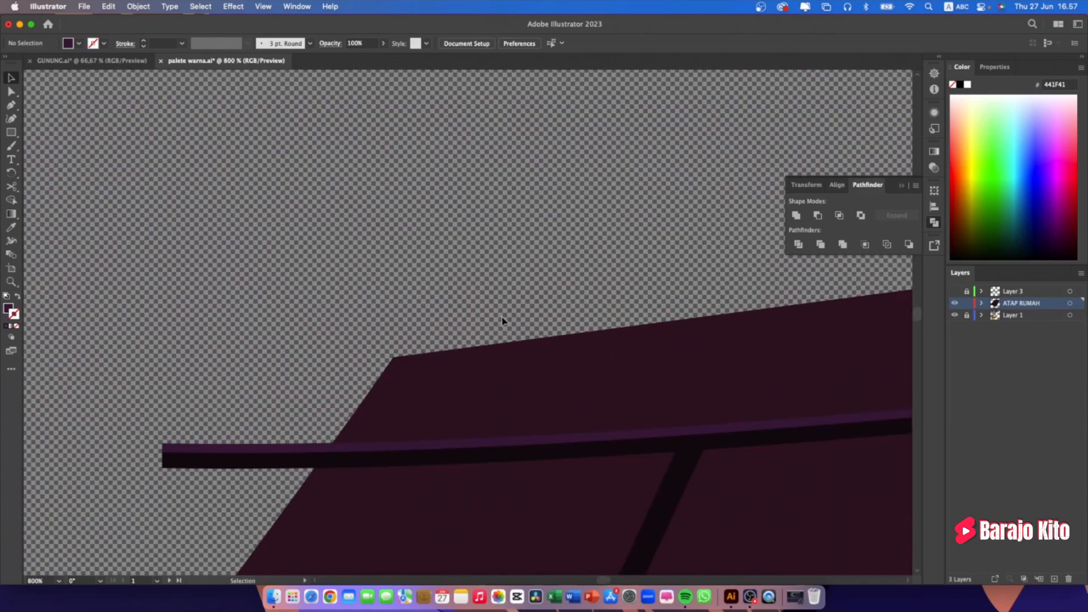
pyautogui.moveTo(503, 321); pyautogui.dragTo(644, 202)
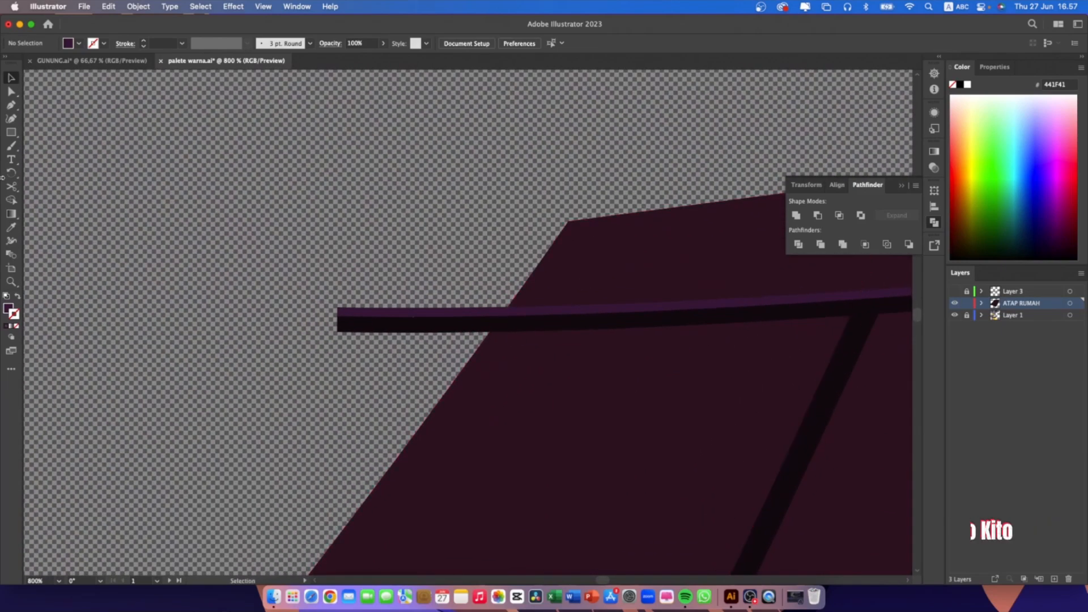
pyautogui.click(14, 104)
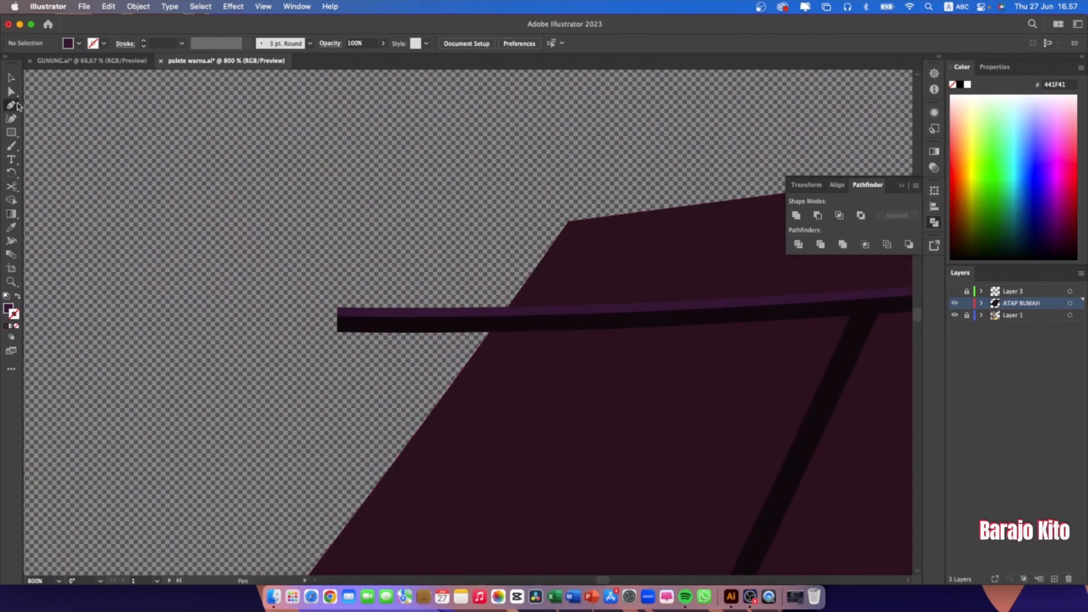
pyautogui.click(532, 273)
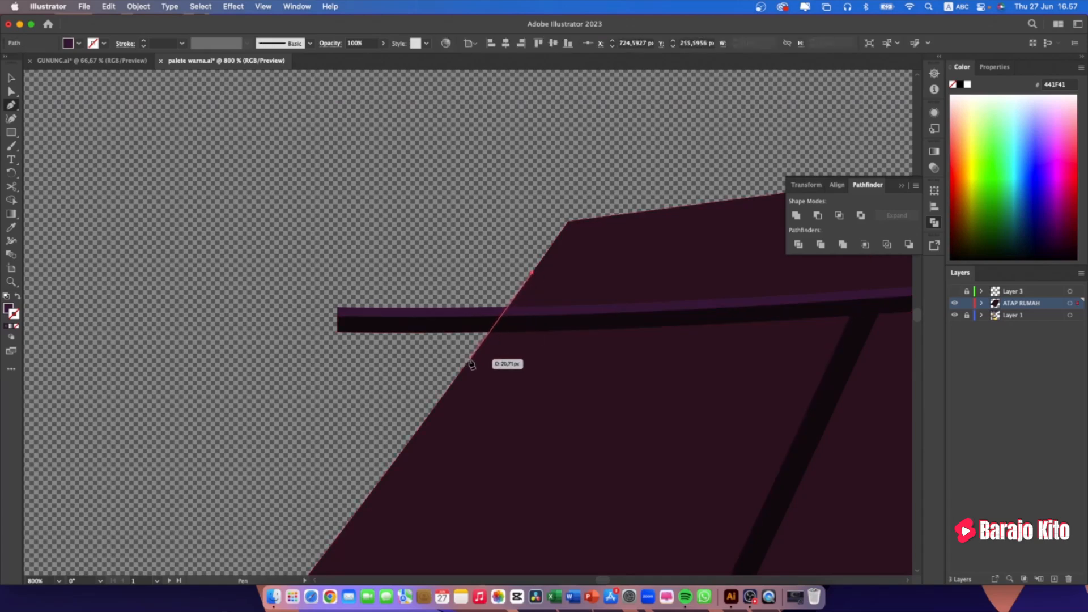
pyautogui.click(470, 360)
pyautogui.click(275, 385)
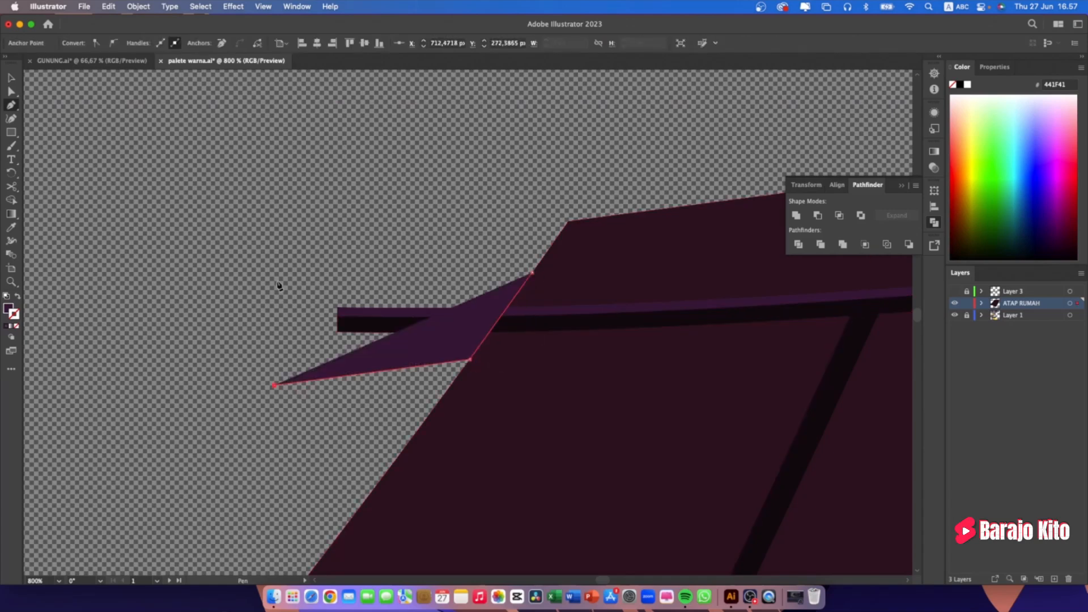
pyautogui.moveTo(279, 278); pyautogui.dragTo(413, 237)
pyautogui.click(532, 274)
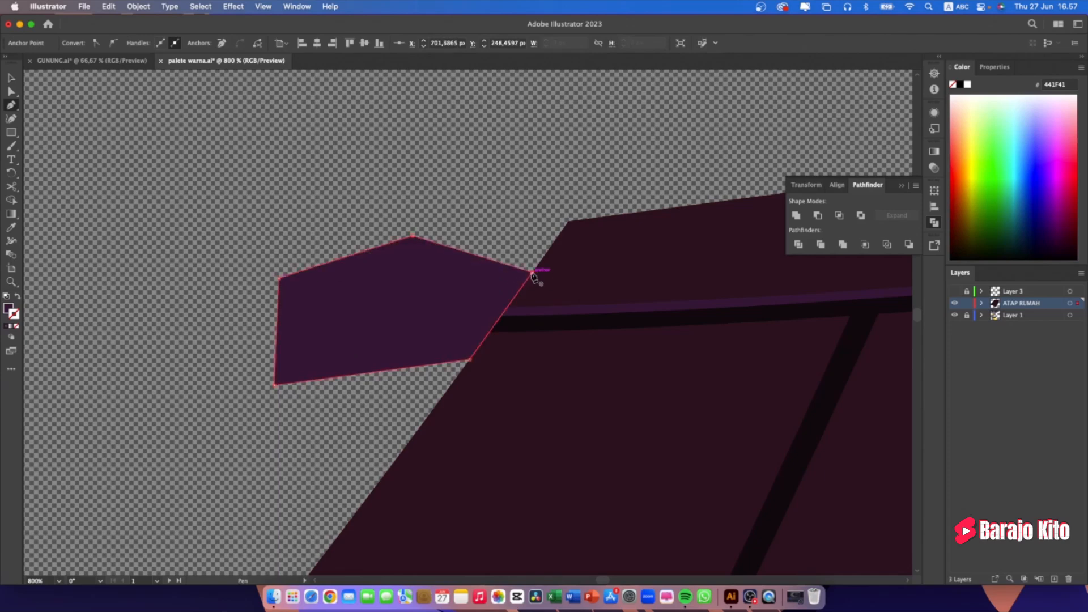
pyautogui.press('v')
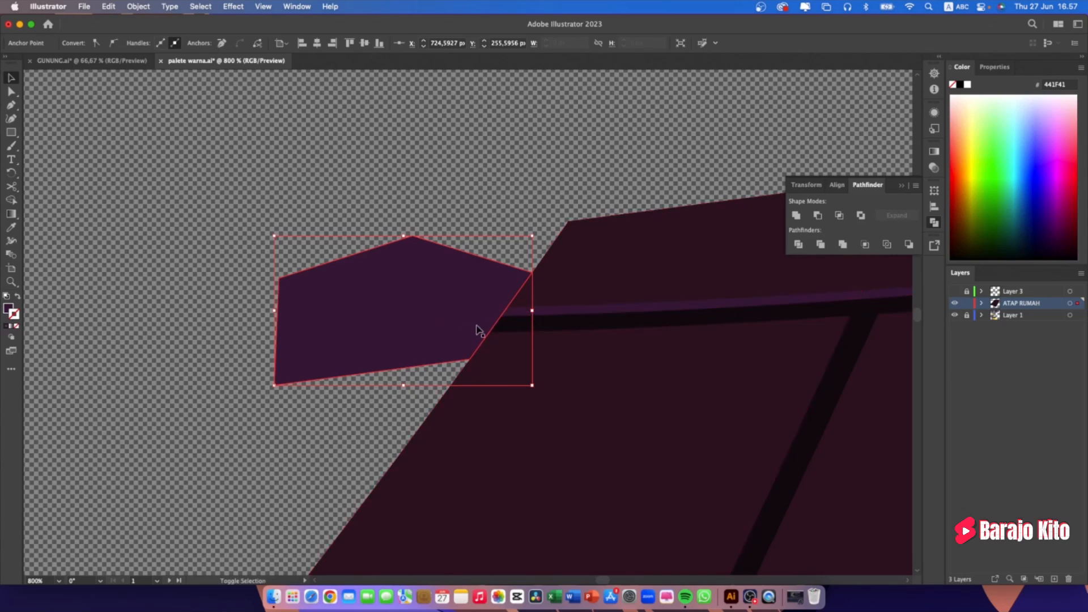
# Trim the purple and black batten lines with the five-sided shape covering their left end
pyautogui.click(512, 322)
pyautogui.keyDown('shift'); pyautogui.click(515, 317); pyautogui.keyUp('shift')
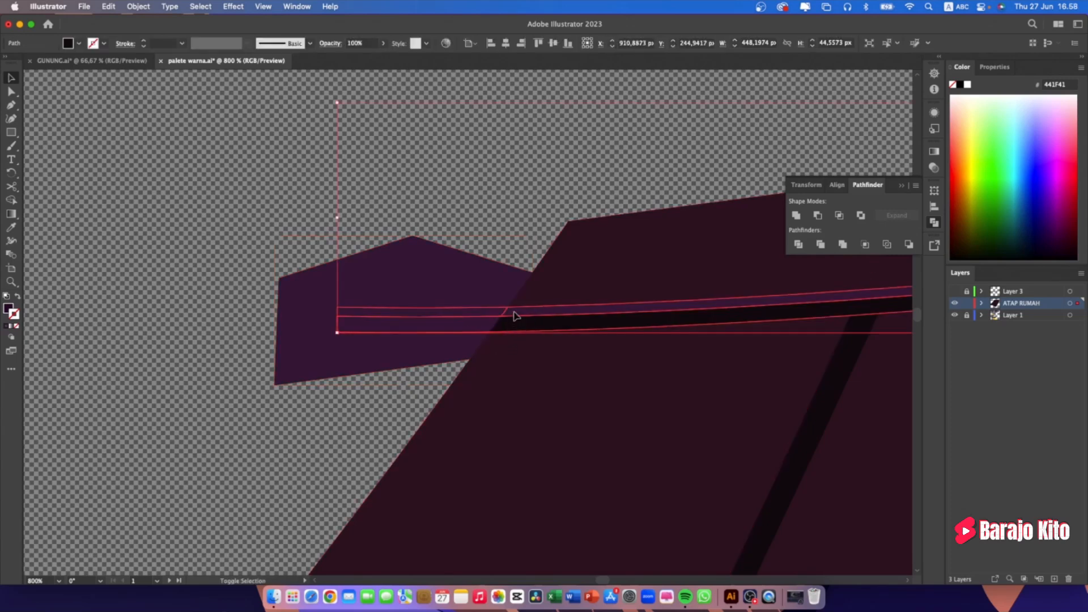
pyautogui.keyDown('shift'); pyautogui.click(405, 359); pyautogui.keyUp('shift')
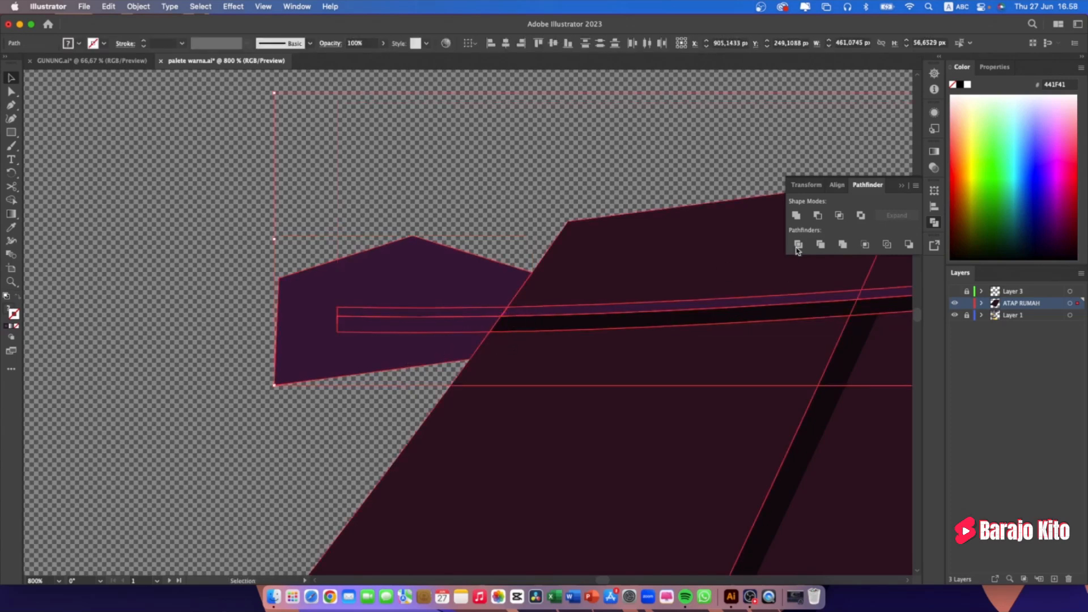
pyautogui.click(825, 248)
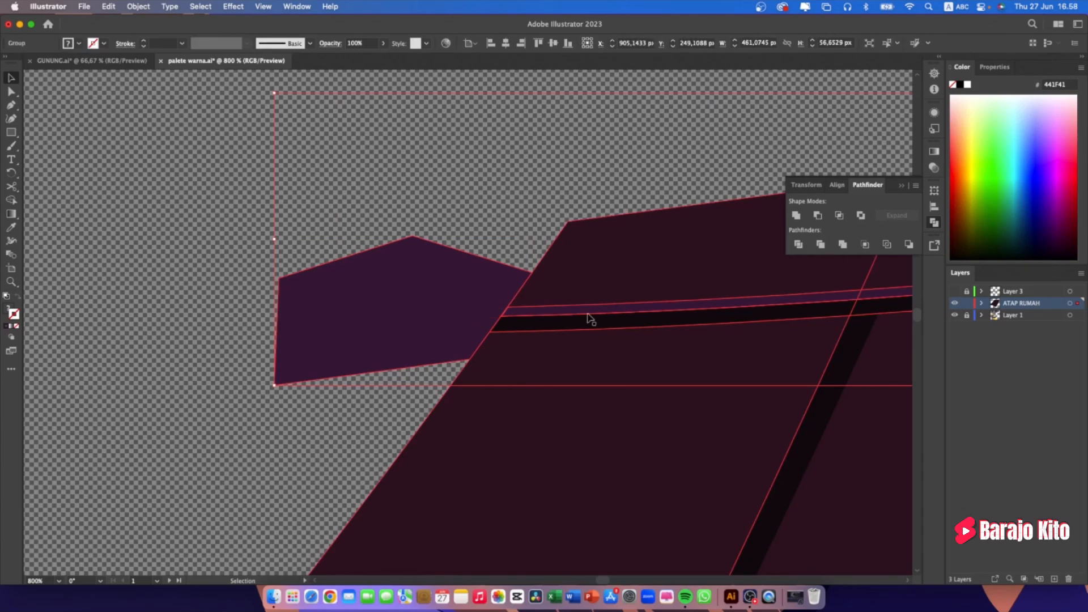
# Ungroup the trimmed result and delete the five-sided purple shape beyond the roof's left edge
pyautogui.rightClick(385, 298)
pyautogui.click(427, 458)
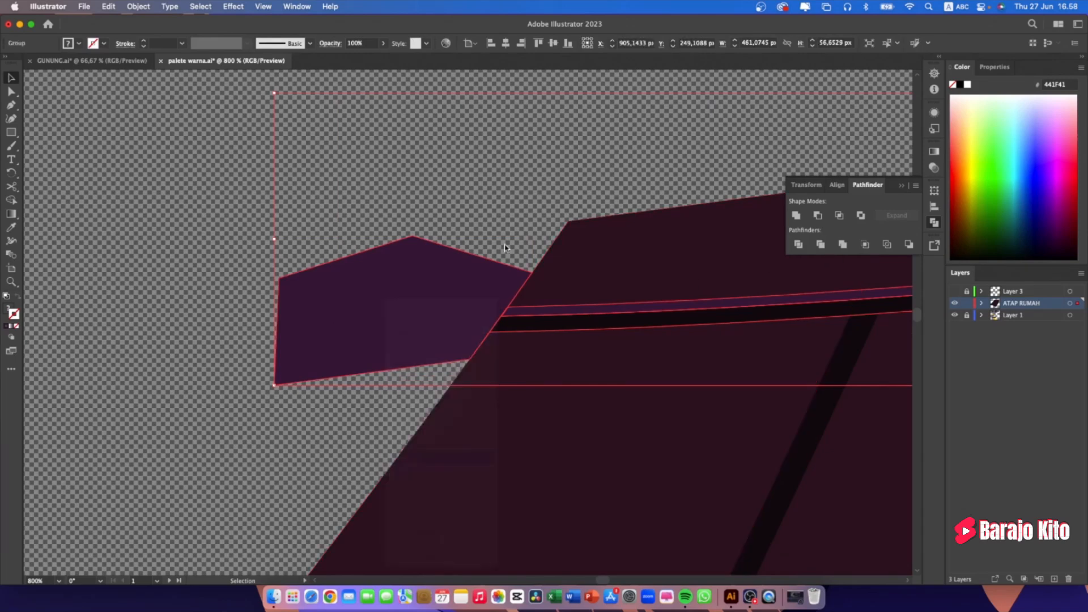
pyautogui.click(421, 312)
pyautogui.press('Delete')
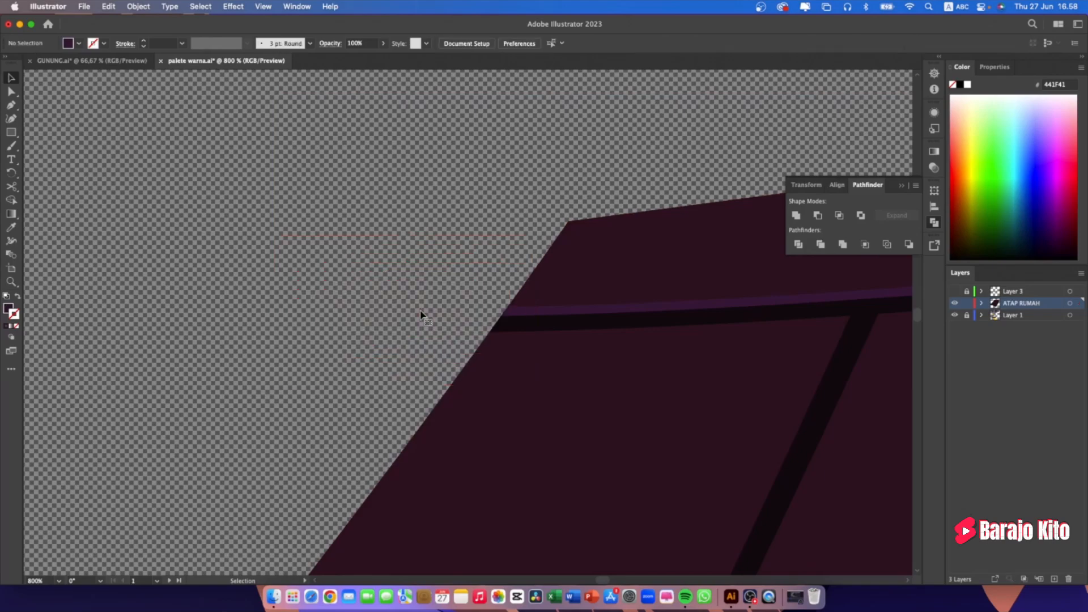
# Draw a vertical rectangle about 59 by 561 px to the right of the roof and fill it with the roof's dark maroon
pyautogui.scroll(-6, 480, 248)
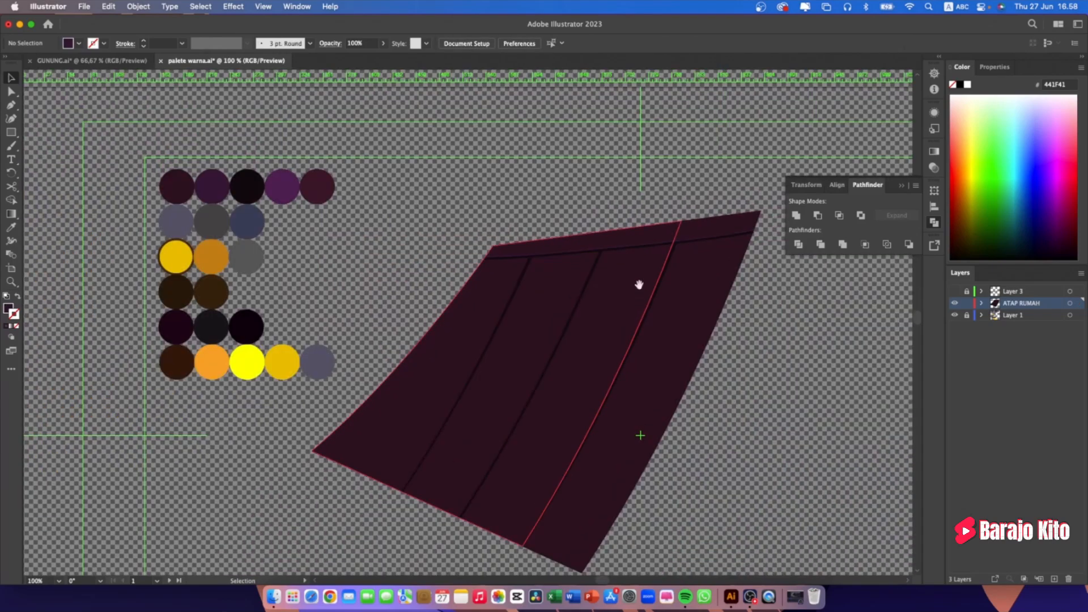
pyautogui.moveTo(639, 284); pyautogui.dragTo(408, 243)
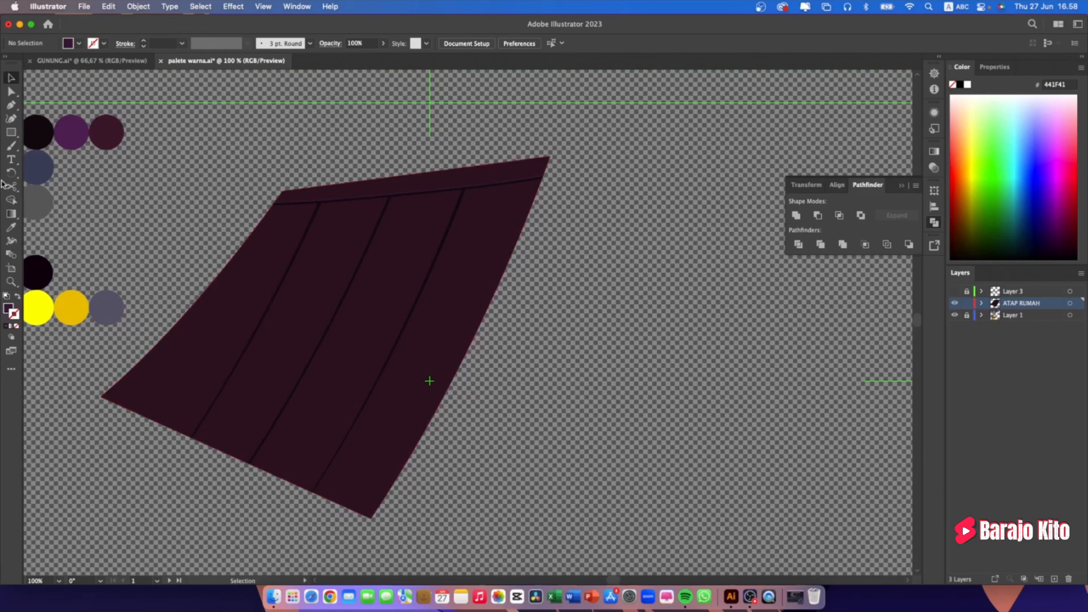
pyautogui.click(11, 135)
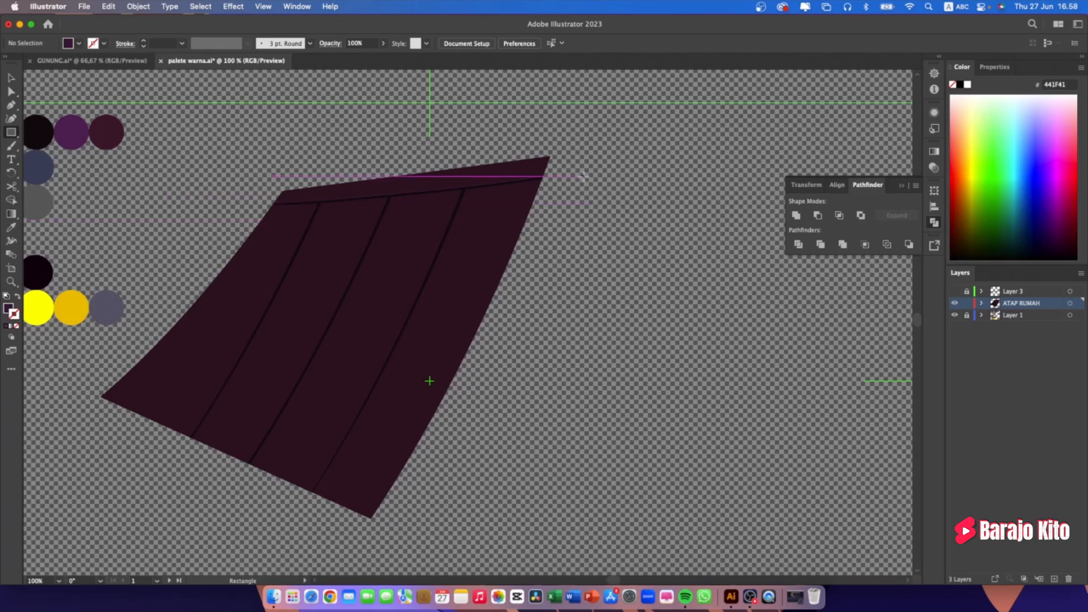
pyautogui.moveTo(587, 165)
pyautogui.mouseDown()
pyautogui.moveTo(672, 477)
pyautogui.moveTo(706, 530)
pyautogui.moveTo(625, 524)
pyautogui.mouseUp()
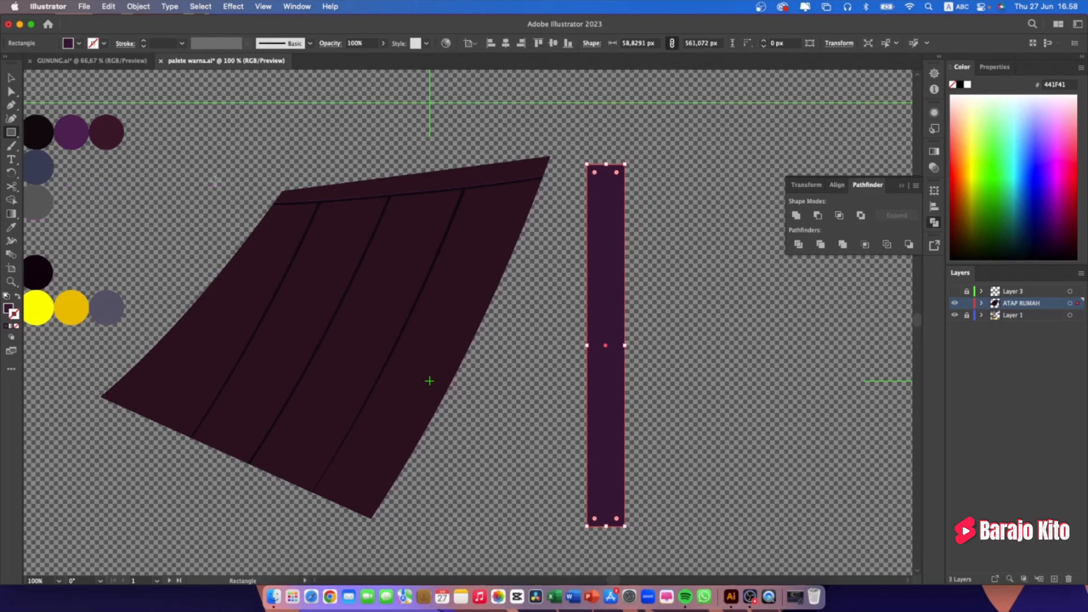
pyautogui.press('i')
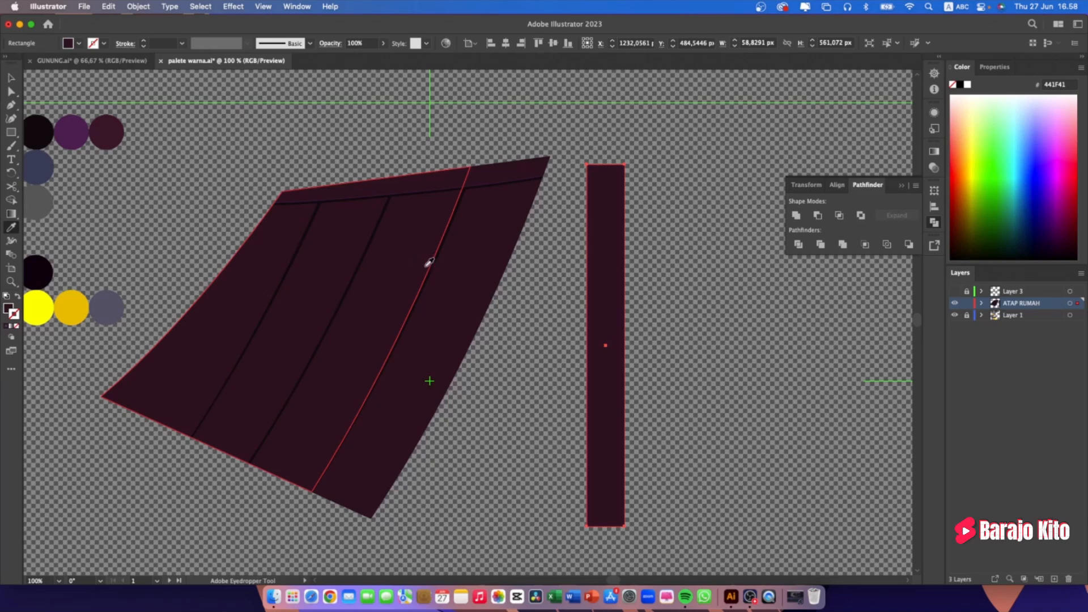
pyautogui.press('v')
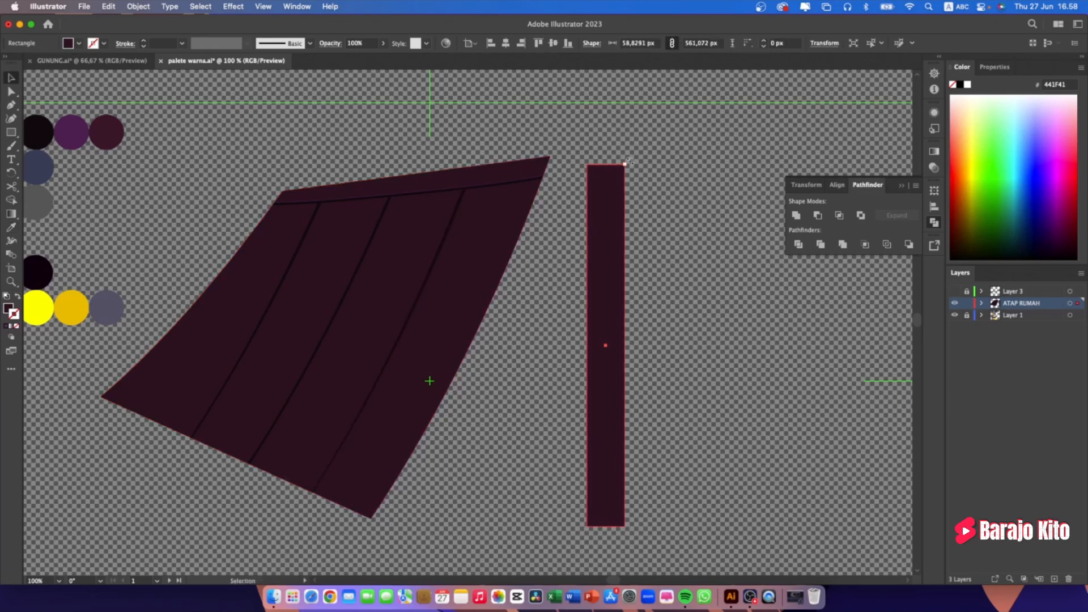
# Tilt the narrow rectangle against the roof's right peak, sloping down to the right, and lengthen it at both ends
pyautogui.moveTo(627, 162); pyautogui.dragTo(549, 146)
pyautogui.moveTo(581, 264)
pyautogui.mouseDown()
pyautogui.moveTo(567, 260)
pyautogui.moveTo(557, 231)
pyautogui.moveTo(577, 250)
pyautogui.moveTo(573, 269)
pyautogui.mouseUp()
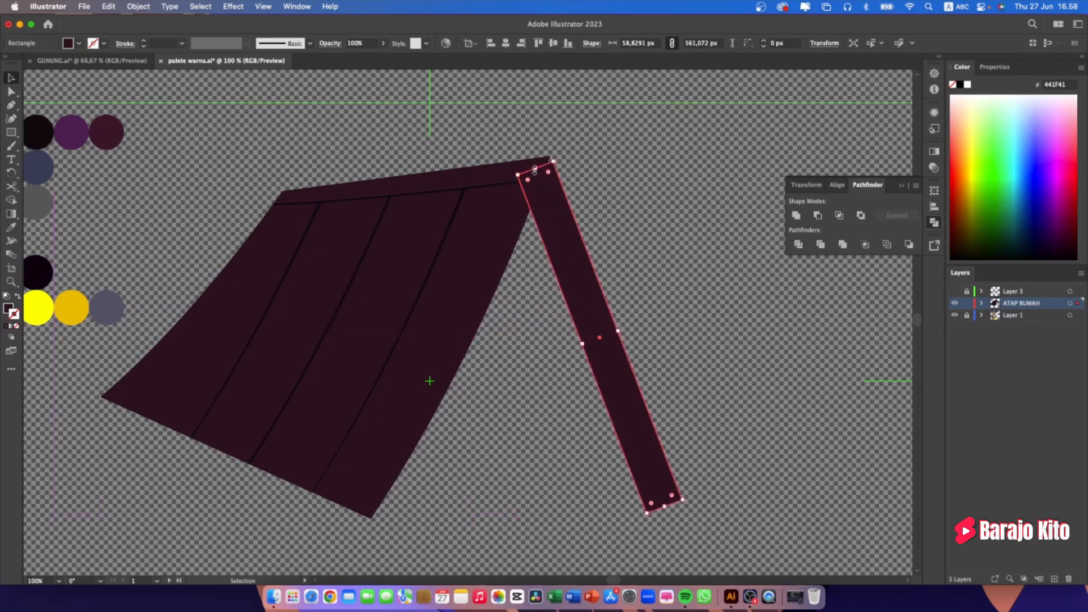
pyautogui.moveTo(535, 169); pyautogui.dragTo(527, 158)
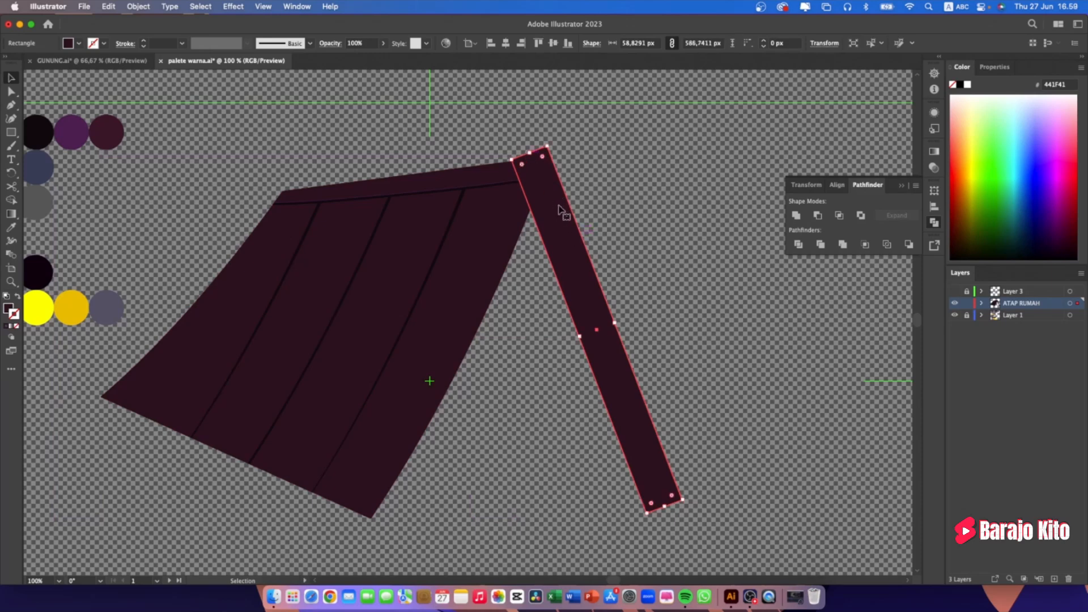
pyautogui.scroll(5, 563, 151)
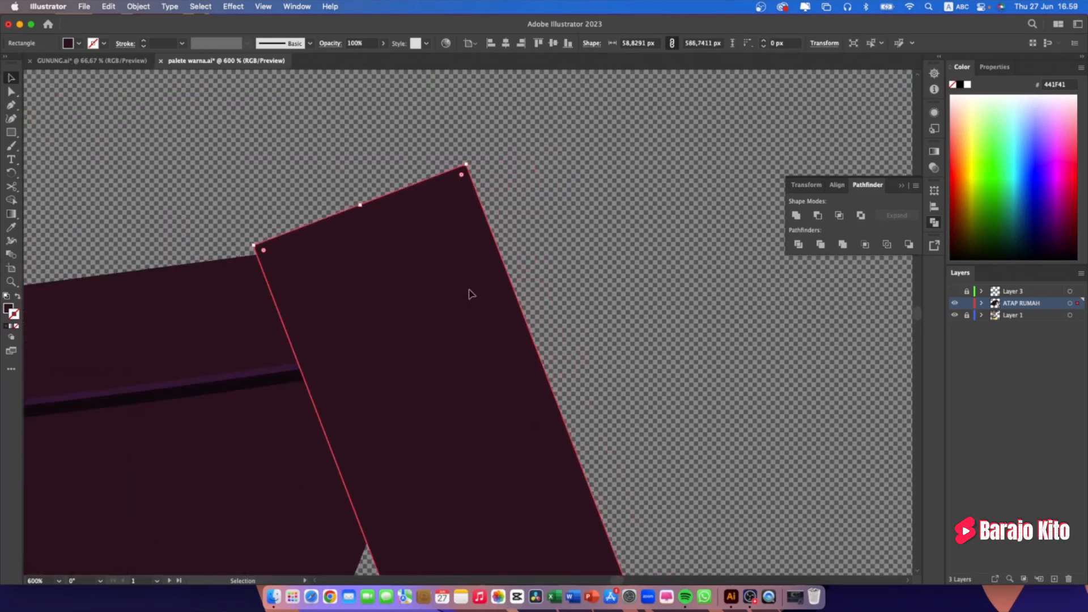
pyautogui.moveTo(469, 293); pyautogui.dragTo(464, 292)
pyautogui.scroll(3, 490, 209)
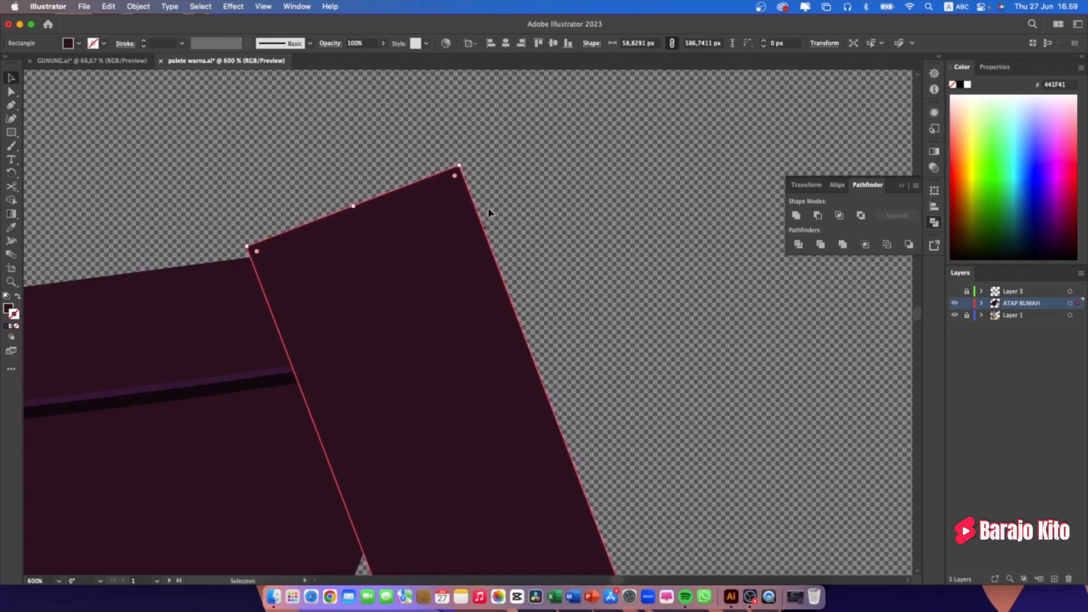
pyautogui.scroll(3, 489, 218)
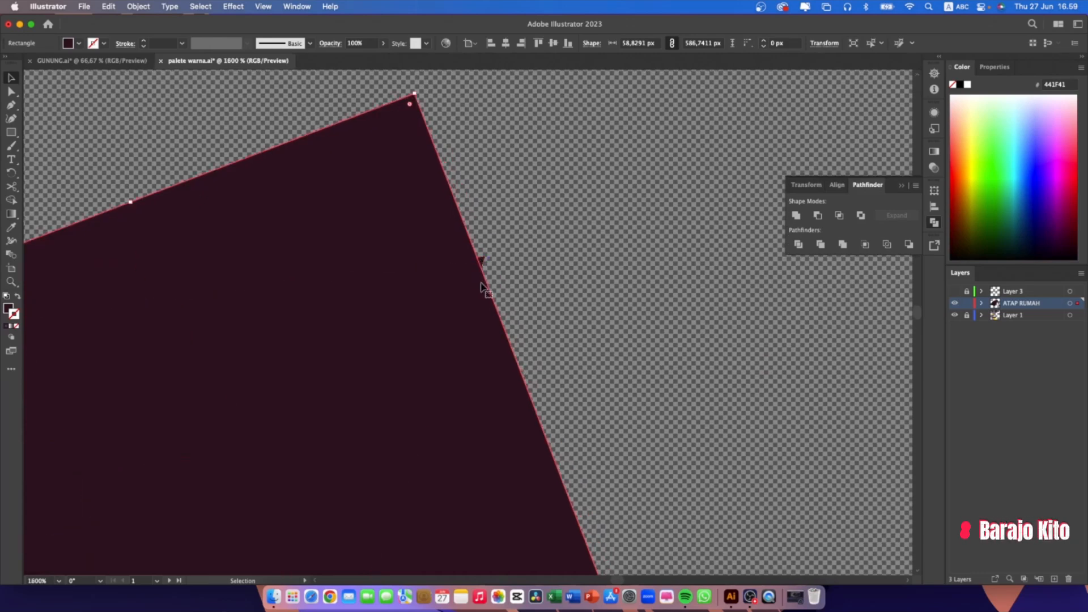
pyautogui.scroll(-8, 481, 286)
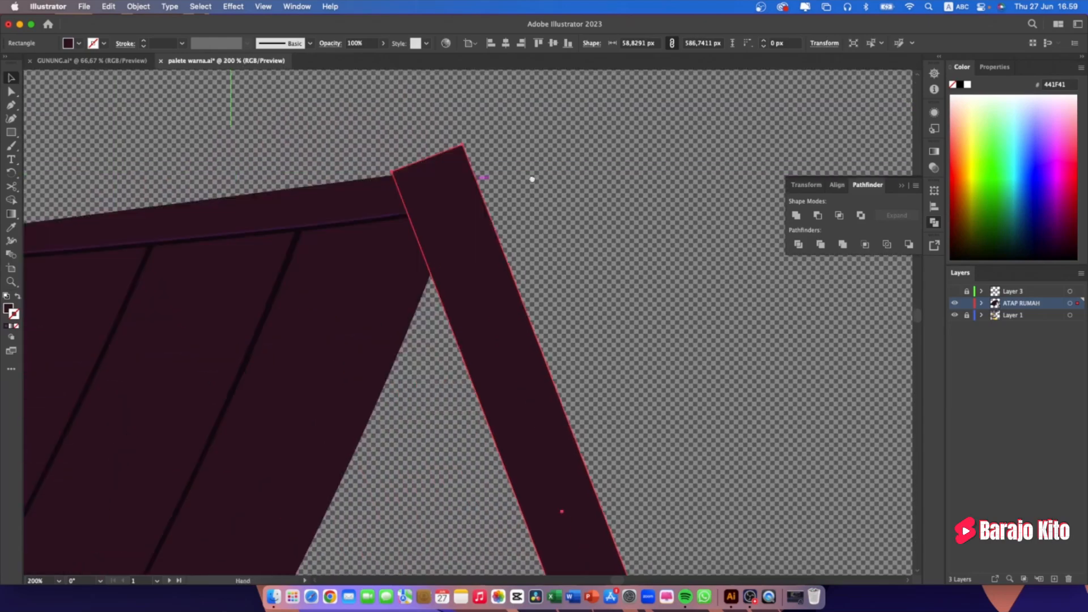
pyautogui.scroll(-4, 522, 301)
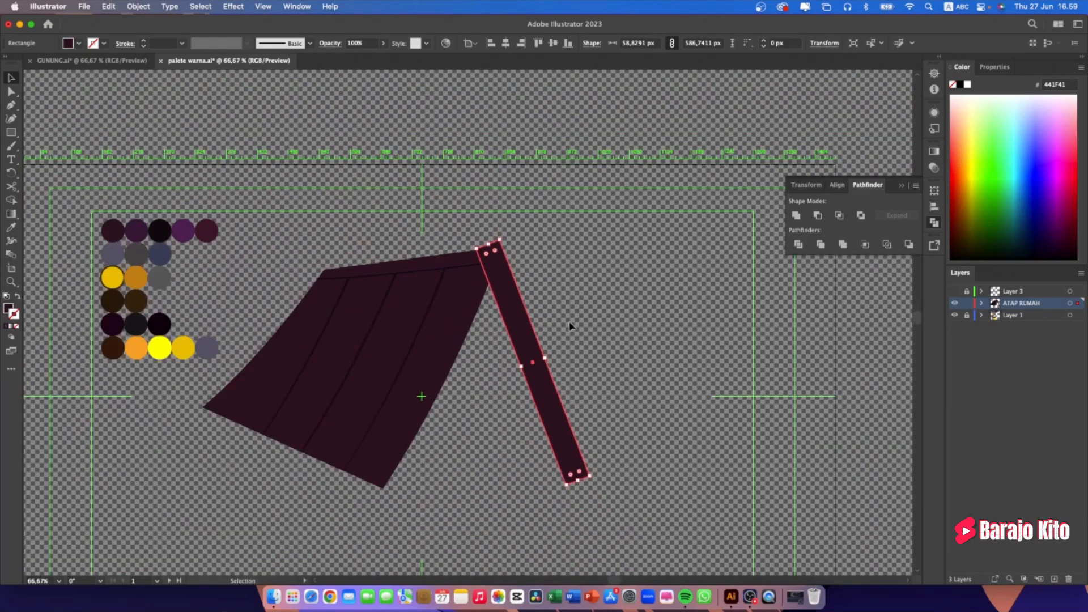
pyautogui.moveTo(579, 481); pyautogui.dragTo(589, 488)
pyautogui.click(635, 331)
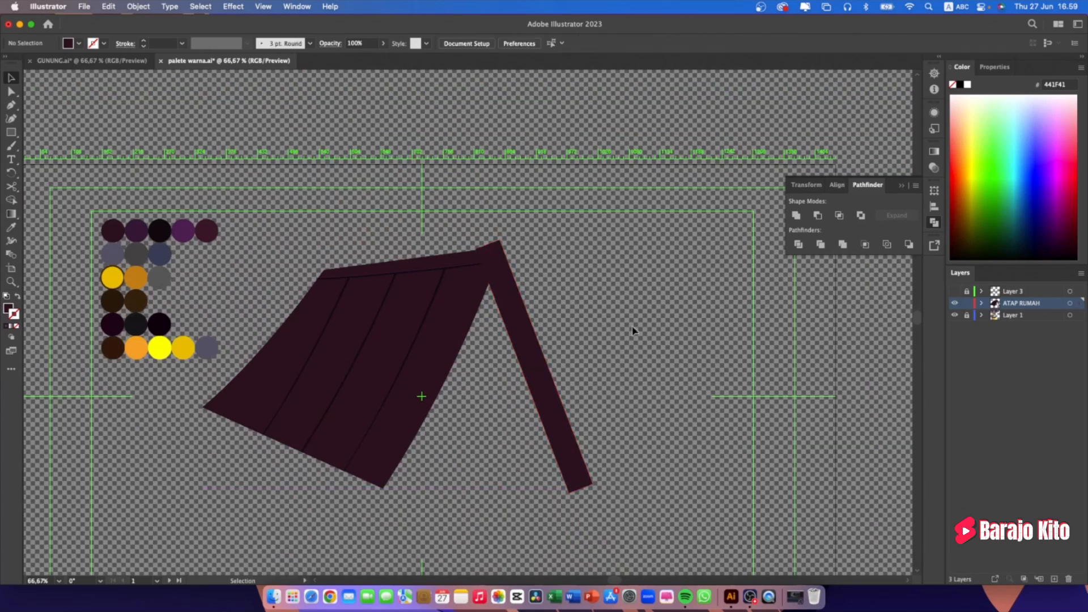
# Bring the roof's full base panel to the front and trim the slanted strip with it
pyautogui.click(459, 320)
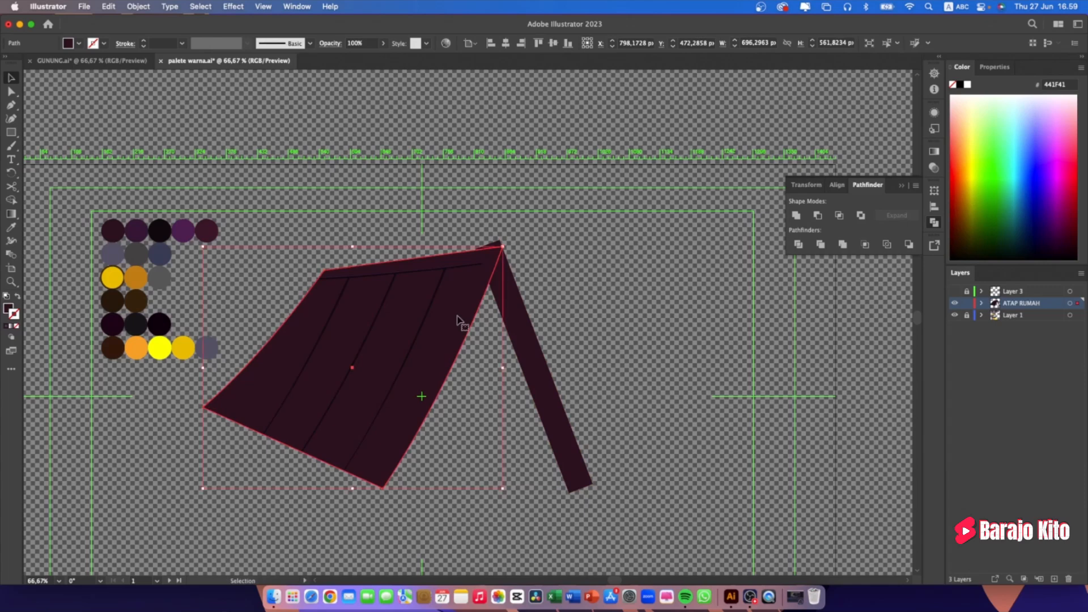
pyautogui.press('super+shift+bracketright')
pyautogui.keyDown('shift'); pyautogui.click(513, 295); pyautogui.keyUp('shift')
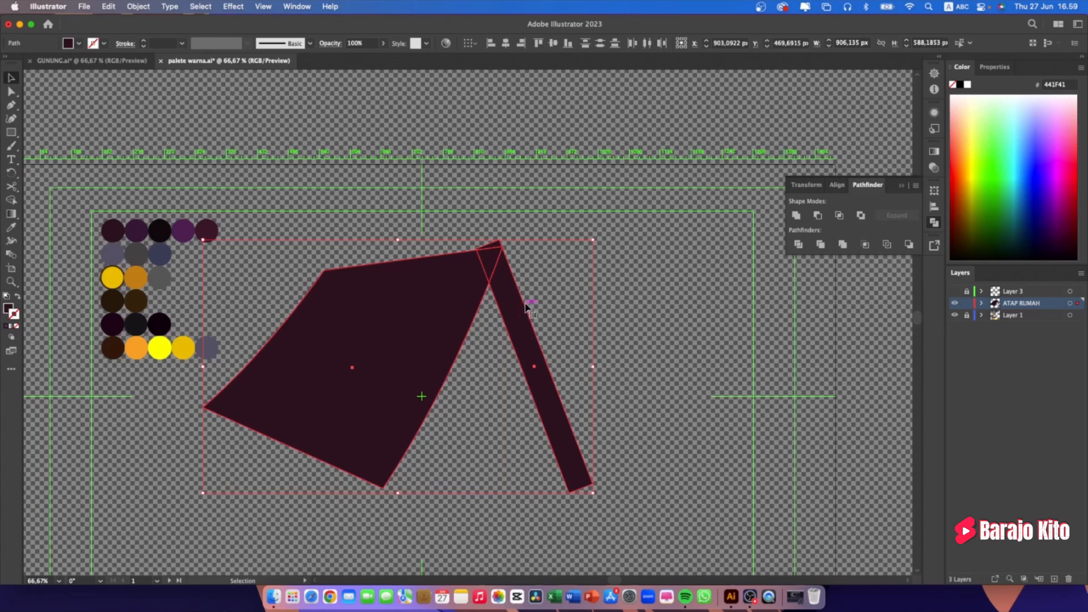
pyautogui.click(821, 245)
# Ungroup the trimmed result, delete the small leftover tip above the roof's peak and restore the base panel behind the battens
pyautogui.rightClick(485, 283)
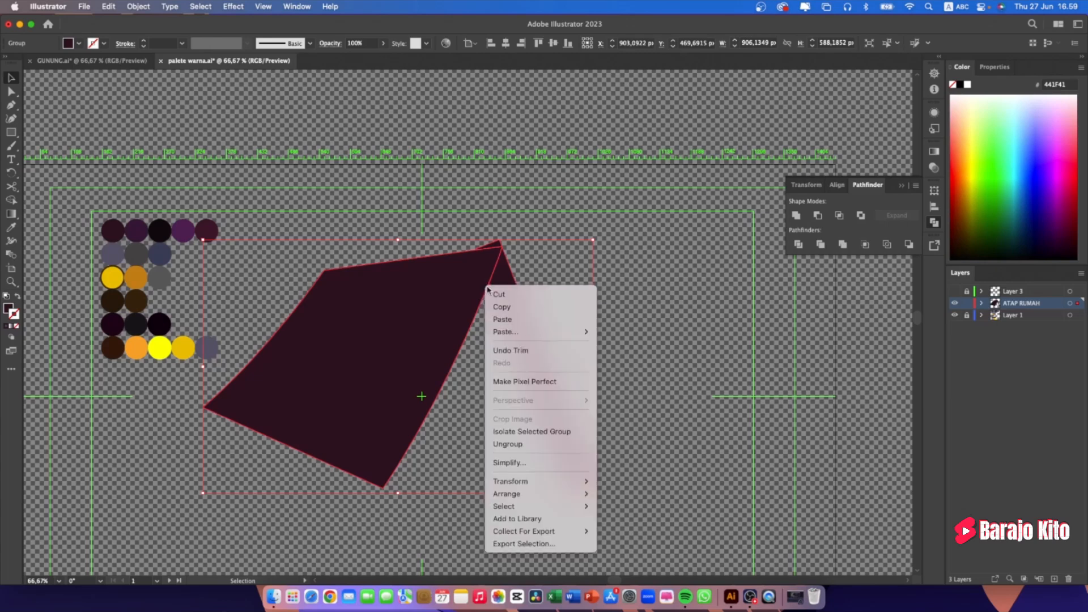
pyautogui.click(513, 444)
pyautogui.click(612, 367)
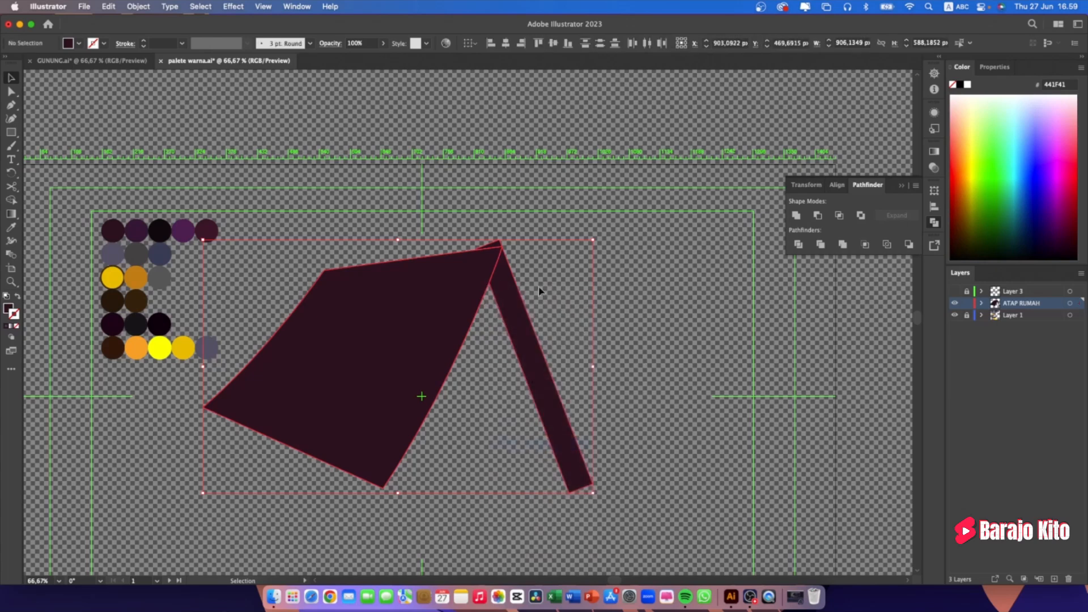
pyautogui.click(497, 245)
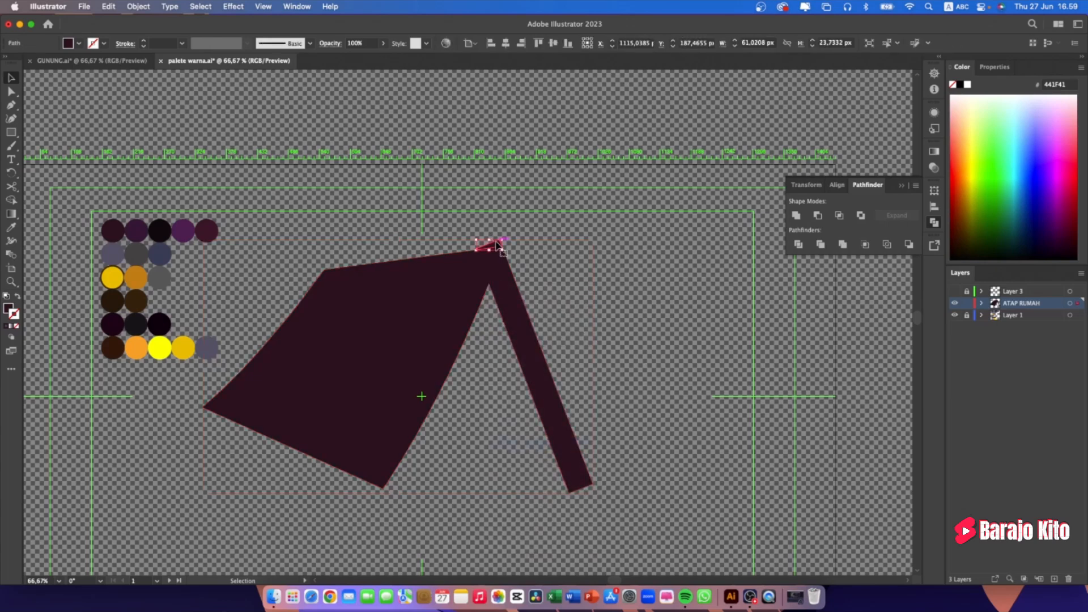
pyautogui.press('Delete')
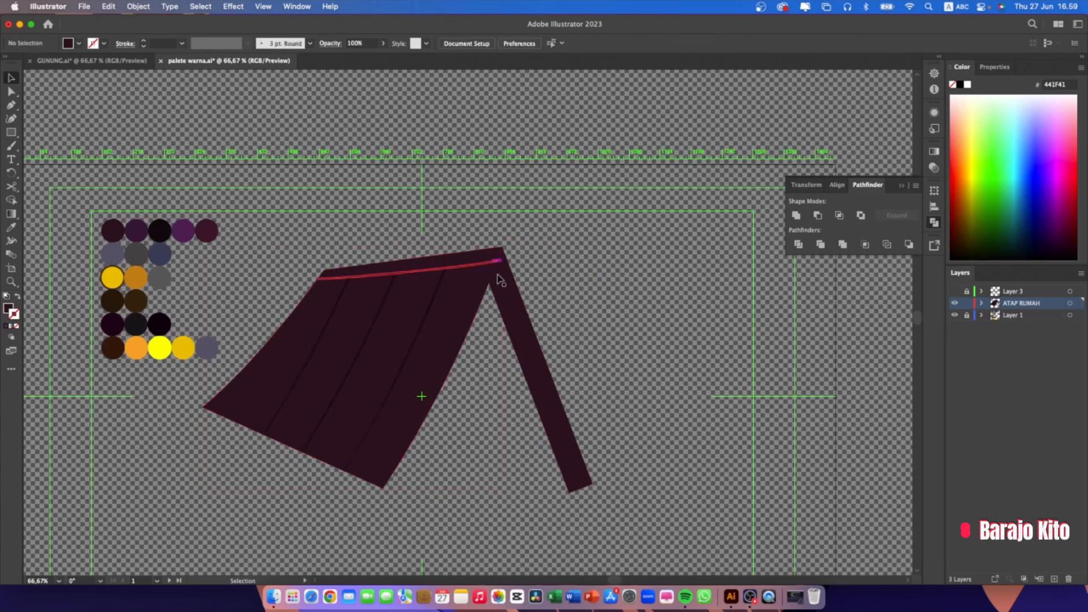
# Recolor the slanted strip with the lighter maroon from the last swatch in the palette's first row
pyautogui.click(528, 341)
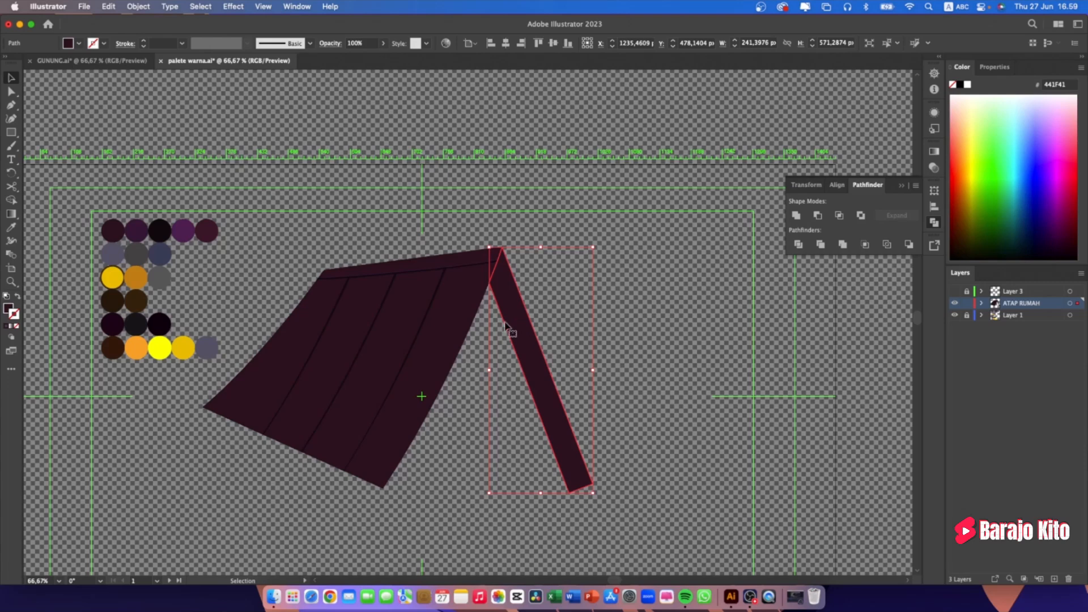
pyautogui.press('i')
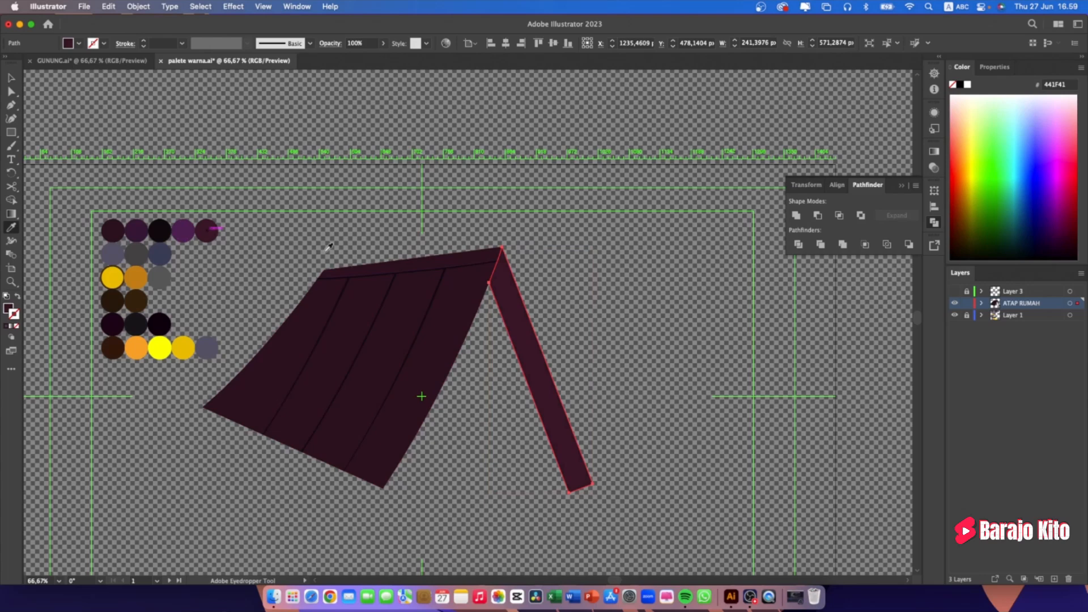
pyautogui.press('v')
pyautogui.click(602, 293)
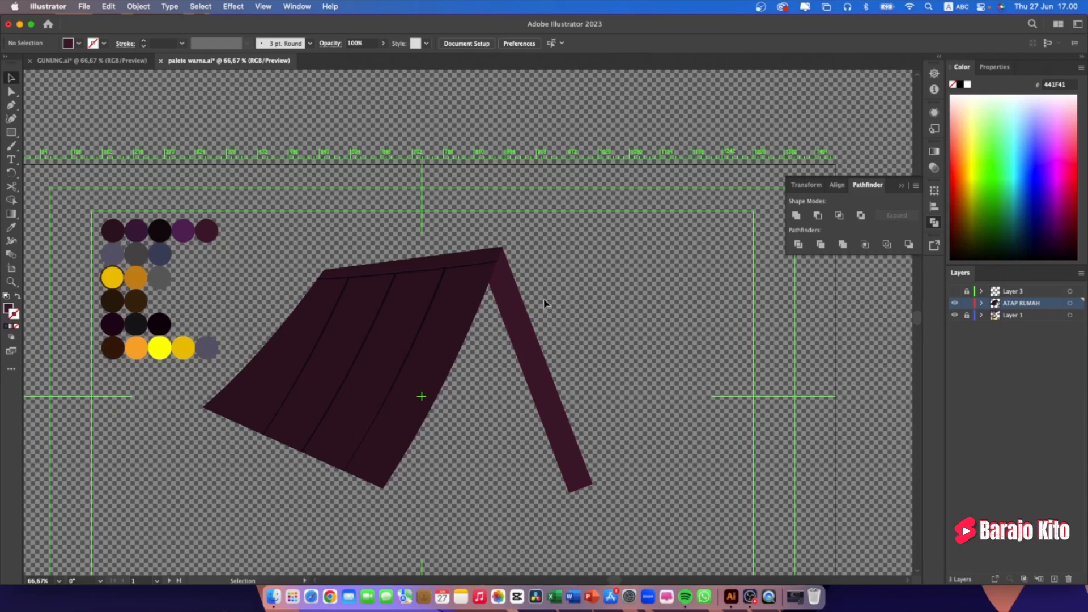
# Compare the roof and slanted strip with the finished house in the GUNUNG.ai document
pyautogui.click(113, 61)
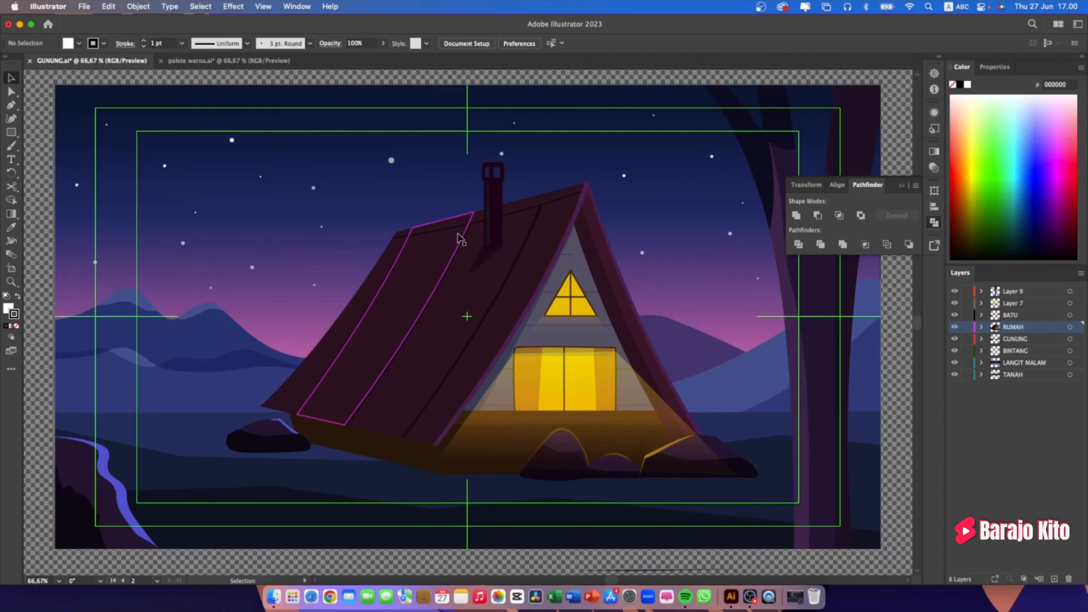
pyautogui.click(226, 61)
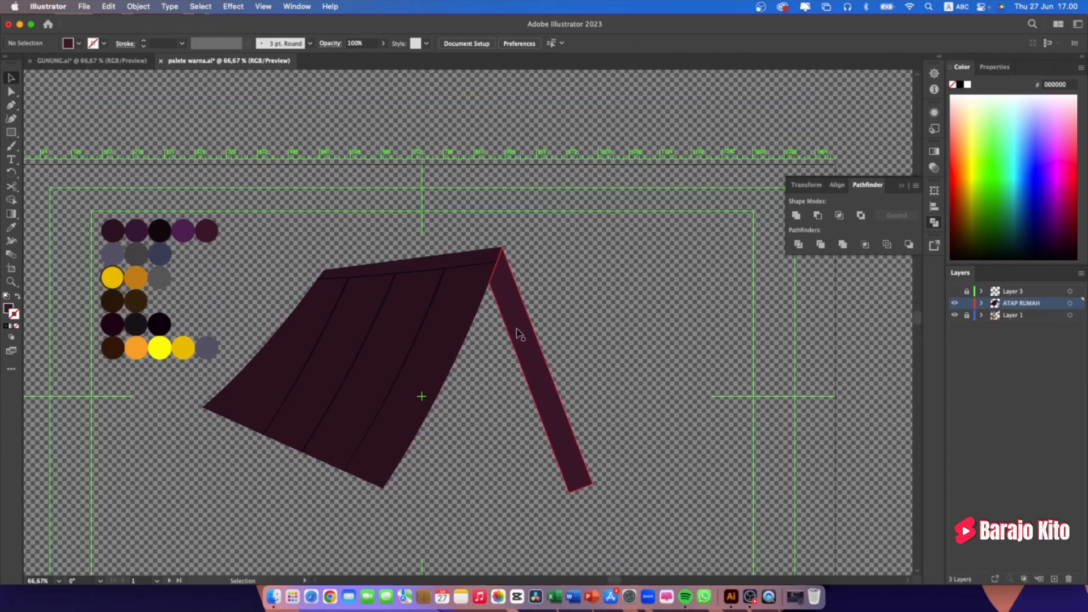
pyautogui.scroll(2, 518, 332)
pyautogui.scroll(-2, 521, 332)
pyautogui.moveTo(599, 344); pyautogui.dragTo(571, 286)
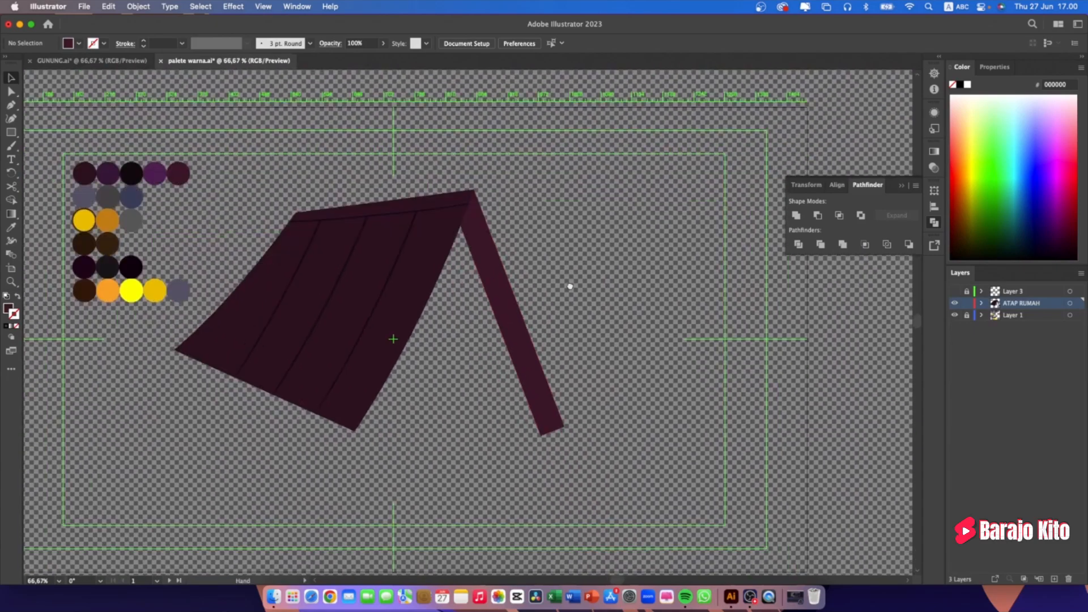
pyautogui.scroll(3, 570, 289)
pyautogui.scroll(-3, 568, 288)
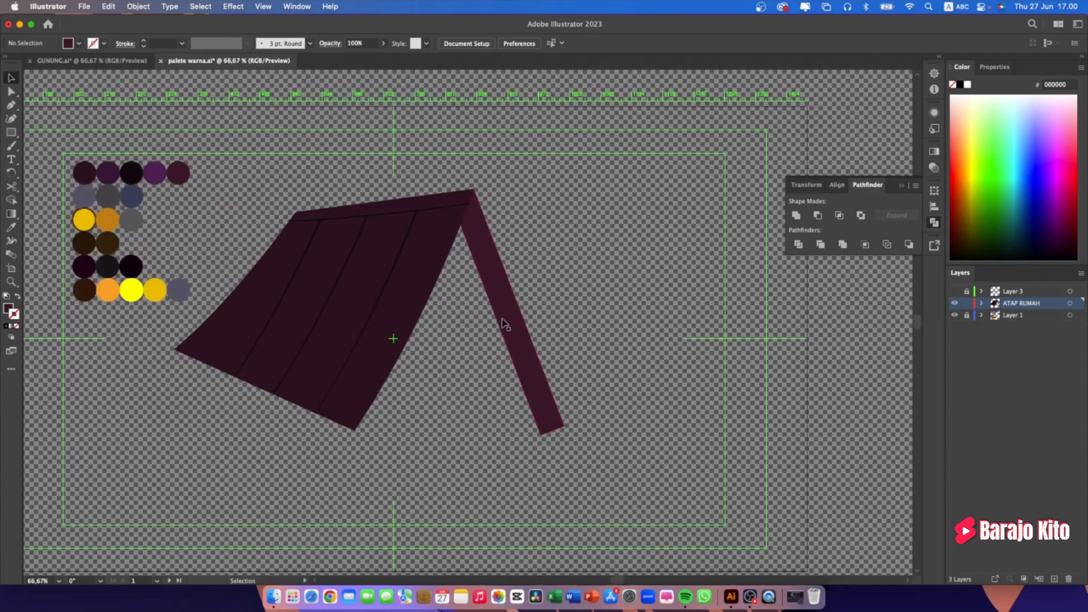
# Convert the anchor point at the slanted strip's lower-left corner to a smooth point so its inner edge curves
pyautogui.click(11, 93)
pyautogui.click(545, 428)
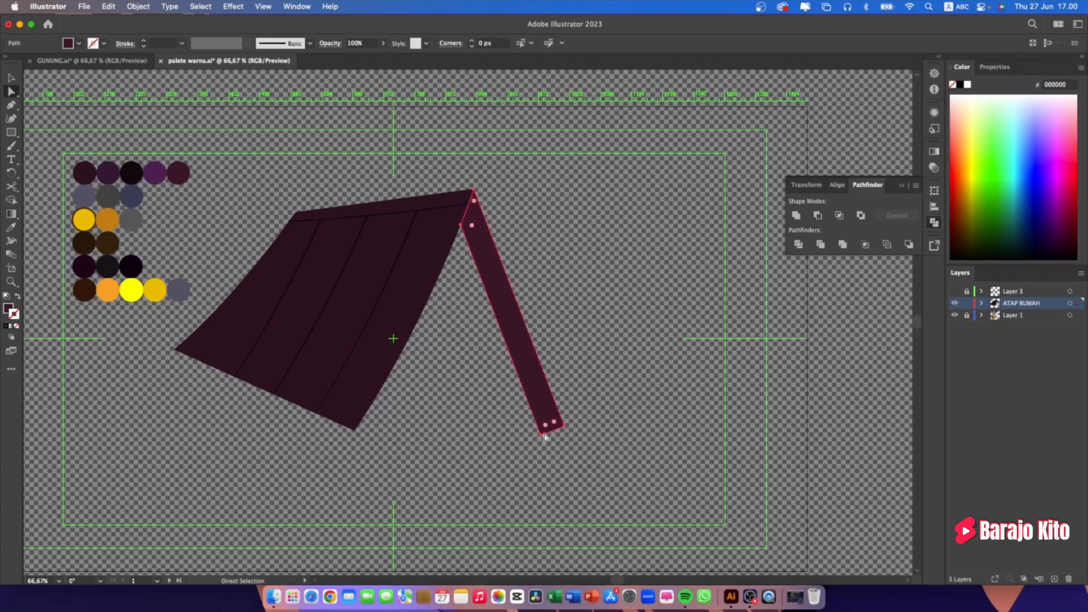
pyautogui.click(543, 433)
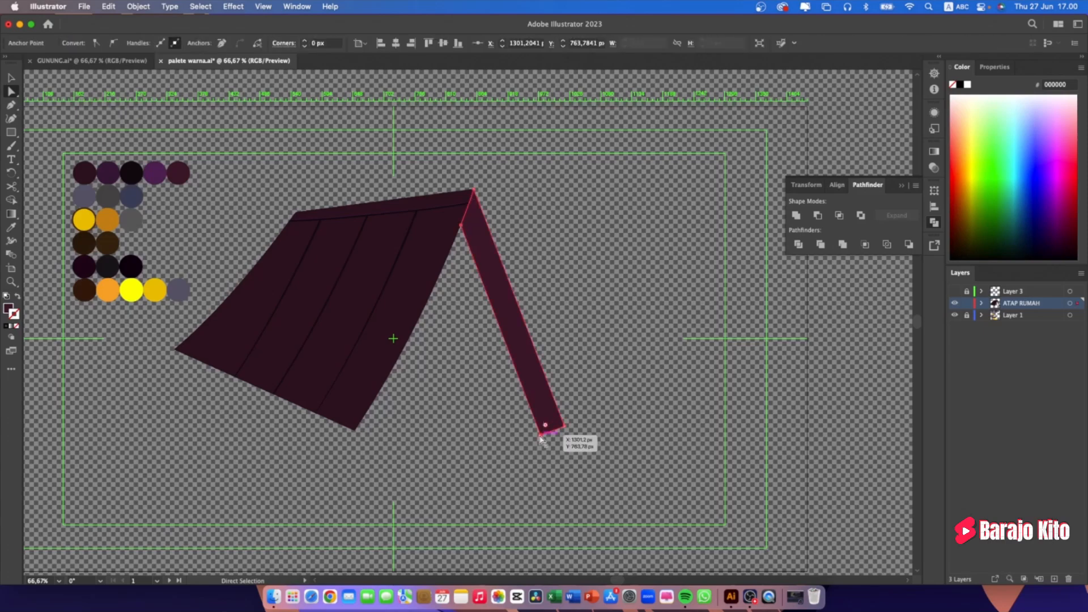
pyautogui.click(115, 46)
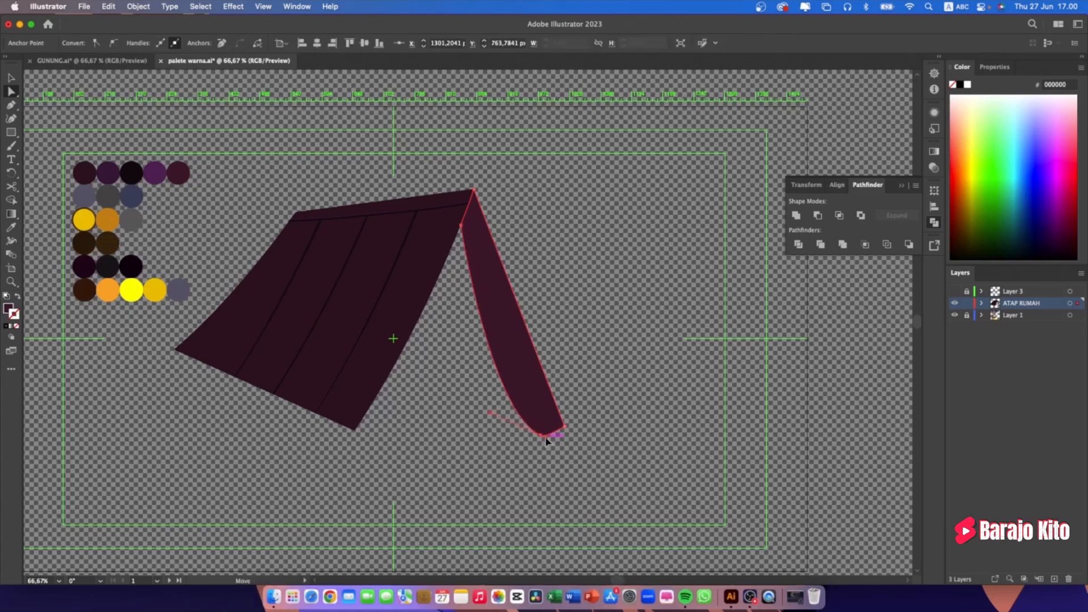
# Flatten the inner-edge curve at the slanted strip's lower-left corner and smooth its lower-right anchor so the outer edge bends in parallel
pyautogui.click(541, 436)
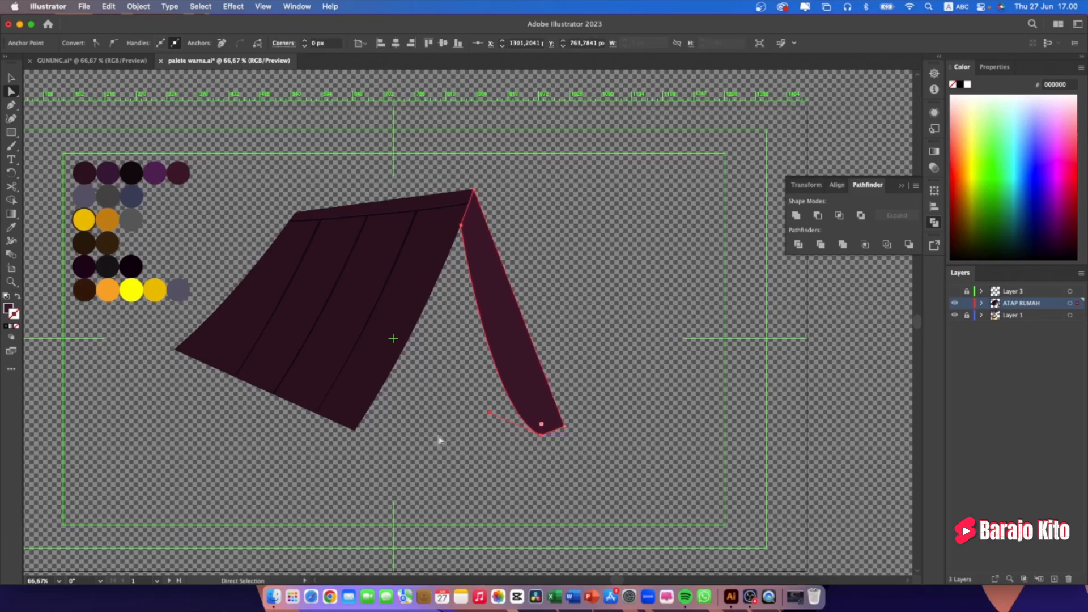
pyautogui.moveTo(491, 416); pyautogui.dragTo(542, 434)
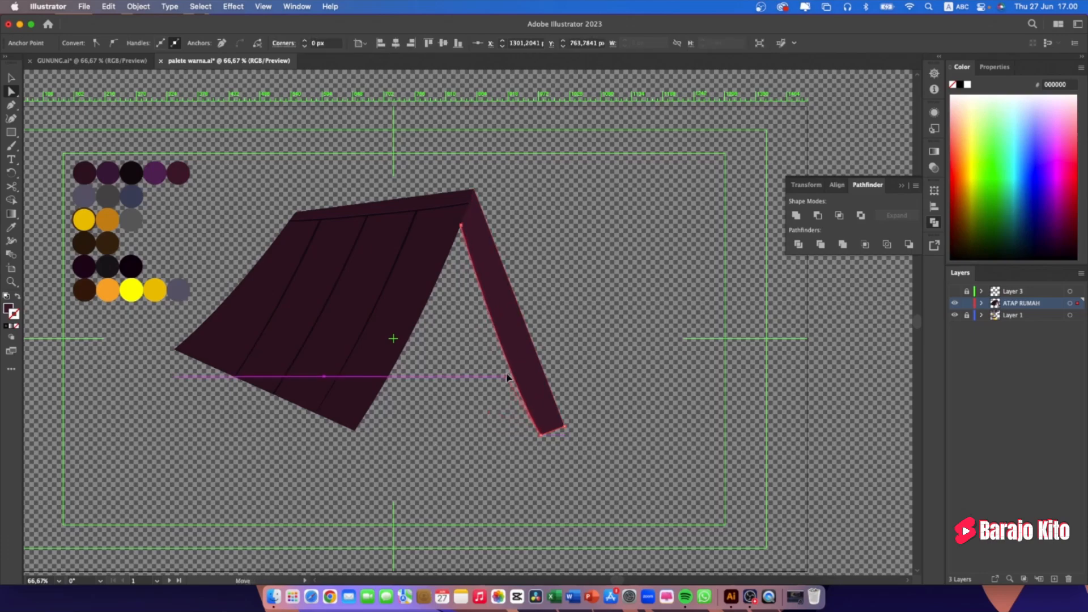
pyautogui.click(563, 424)
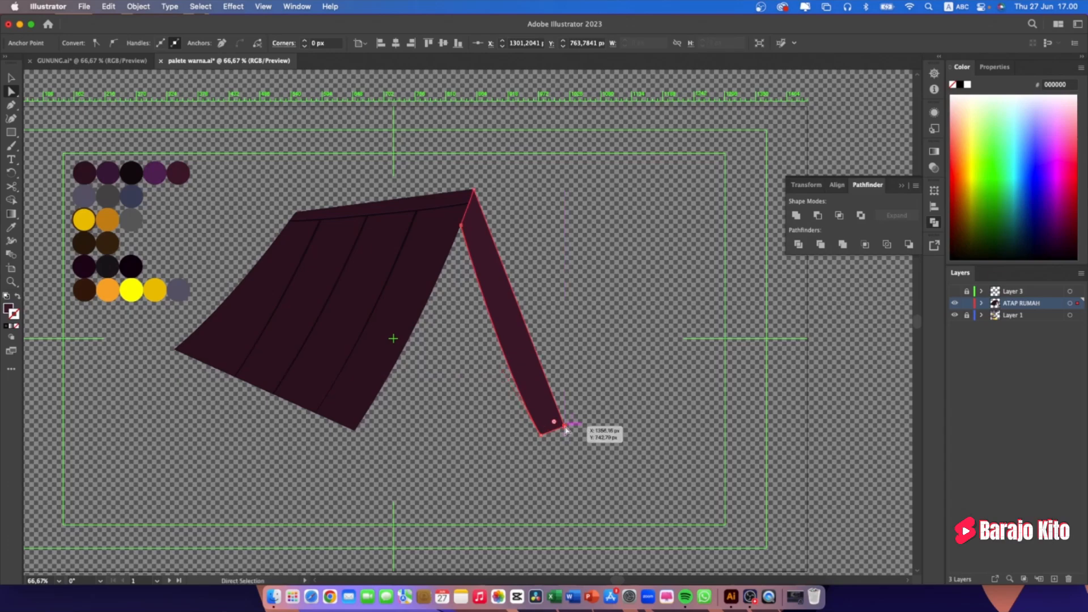
pyautogui.click(117, 44)
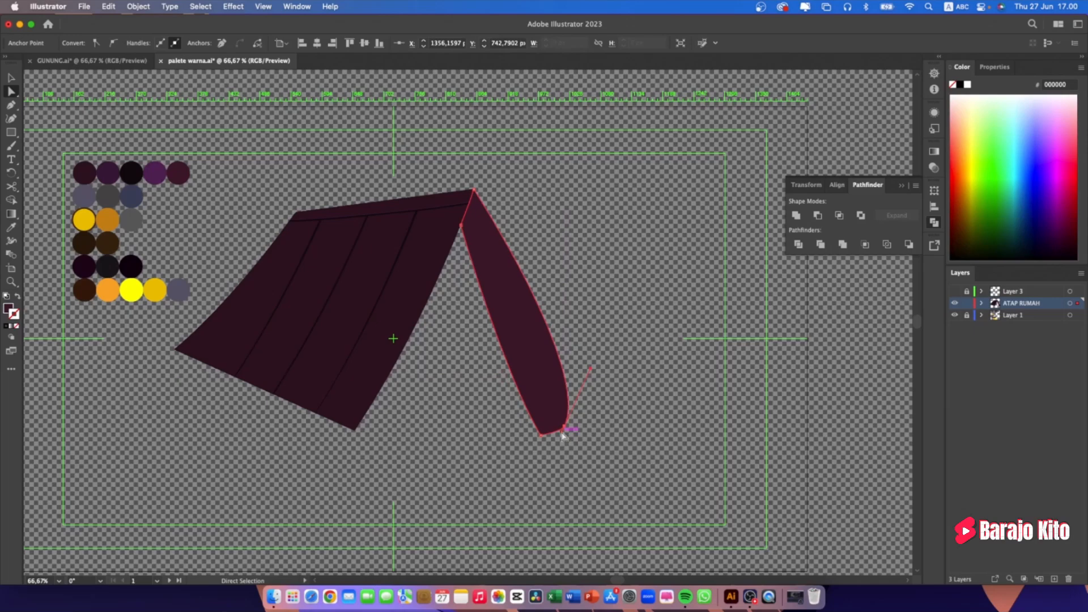
pyautogui.moveTo(562, 433); pyautogui.dragTo(565, 427)
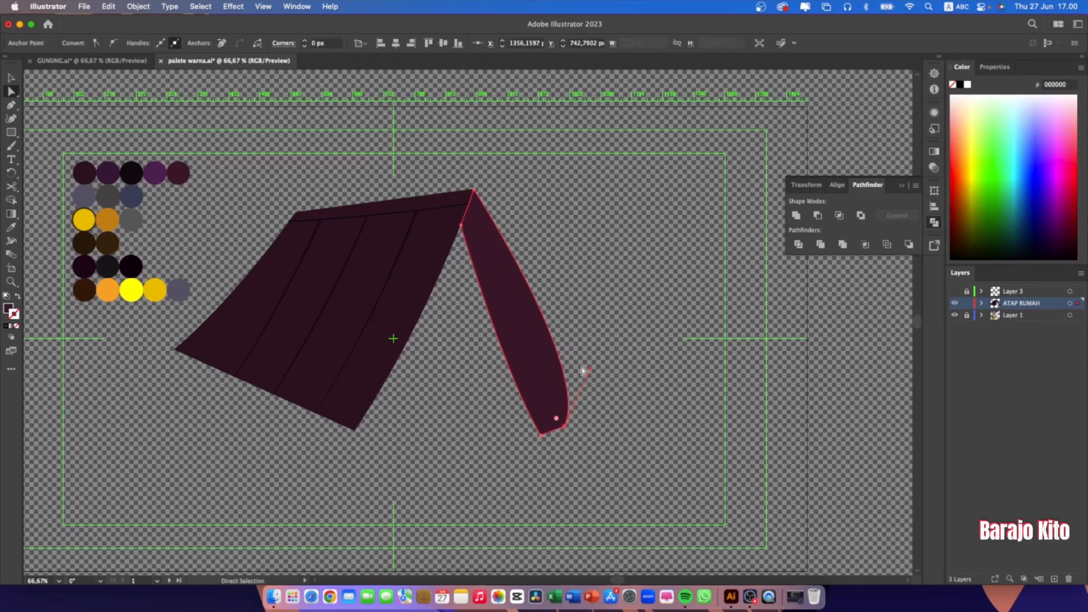
pyautogui.moveTo(590, 372); pyautogui.dragTo(523, 355)
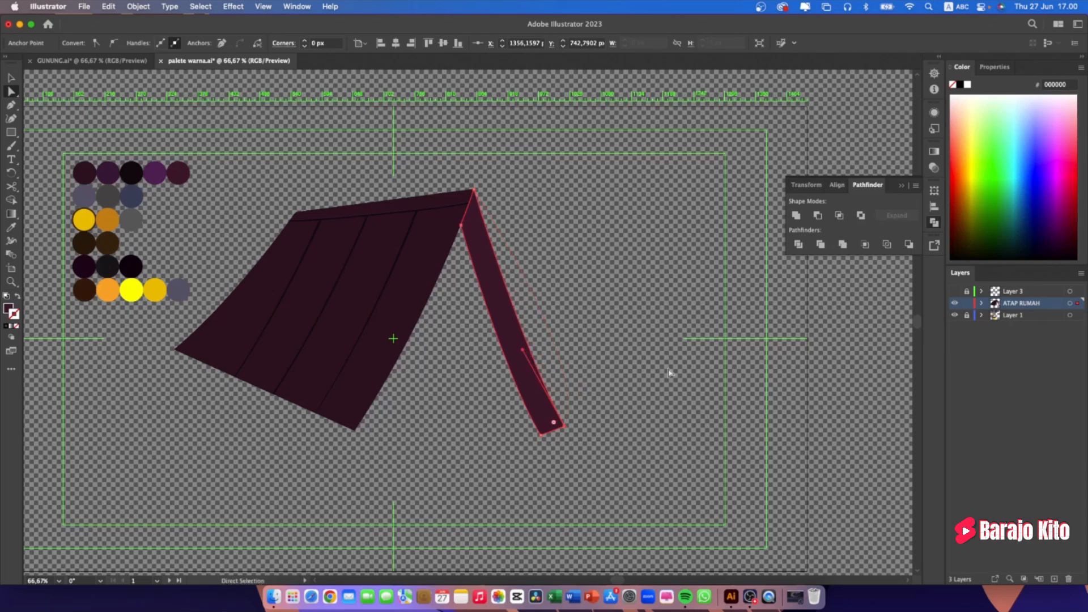
pyautogui.press('v')
pyautogui.click(664, 344)
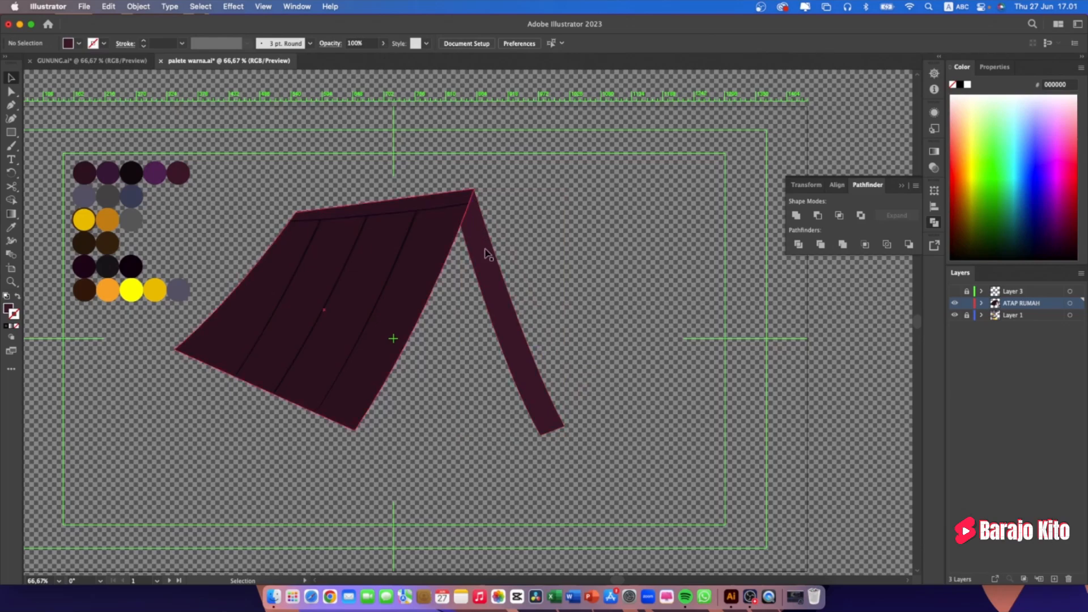
# Duplicate the curved strip to its right and recolor the original strip with the roof panel's darker maroon
pyautogui.click(524, 347)
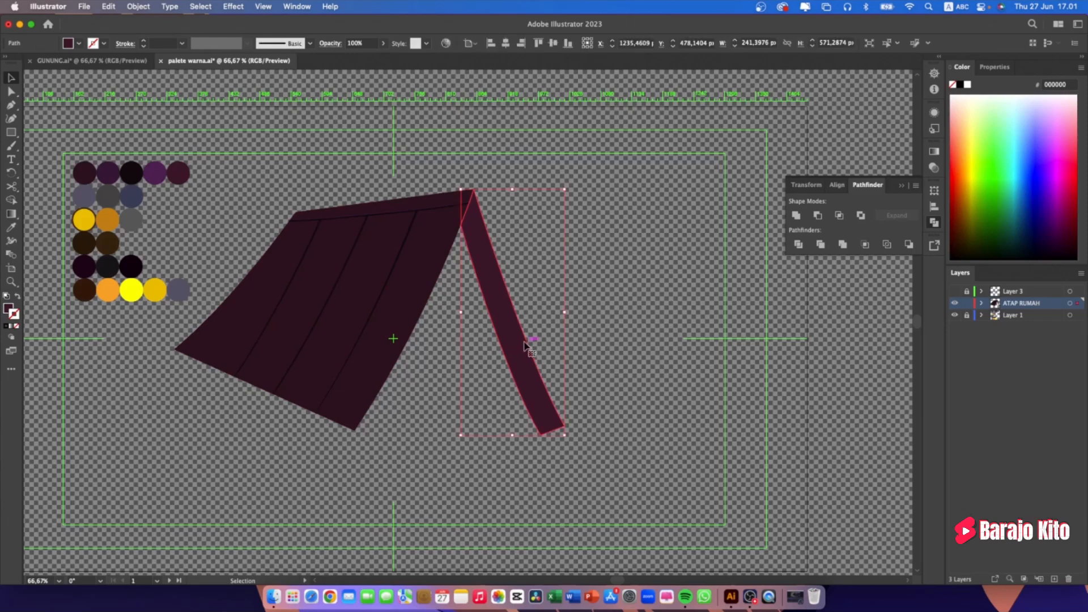
pyautogui.moveTo(522, 343); pyautogui.dragTo(589, 333)
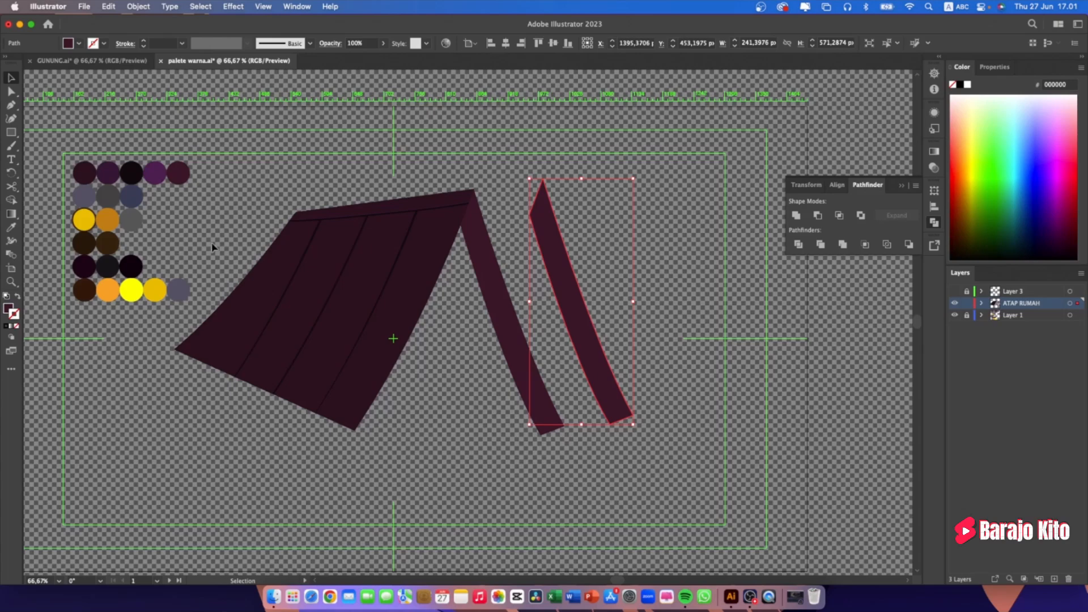
pyautogui.press('i')
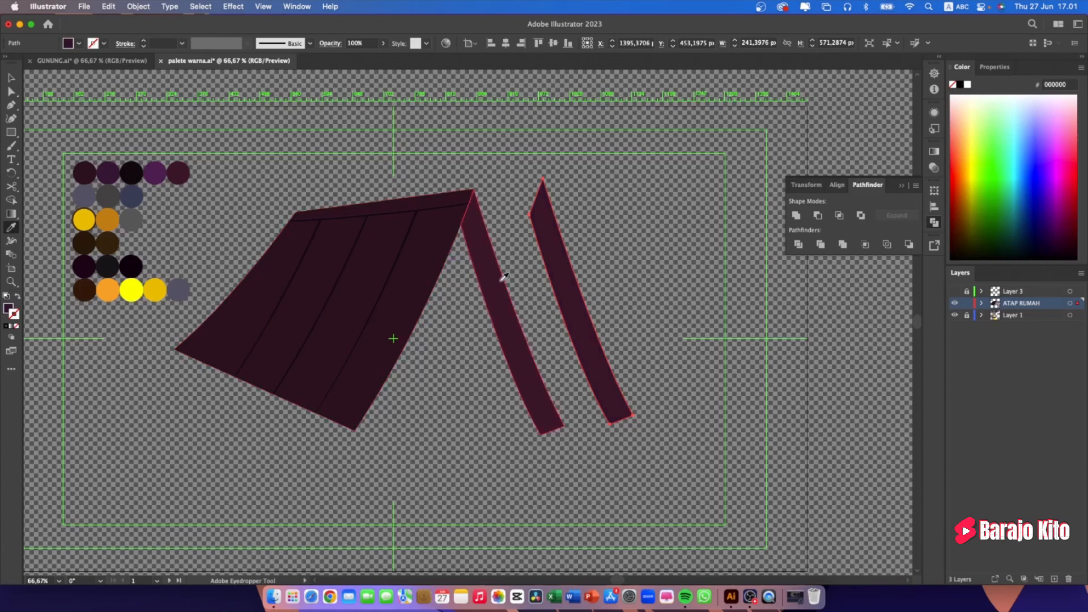
pyautogui.press('v')
pyautogui.click(493, 278)
pyautogui.press('i')
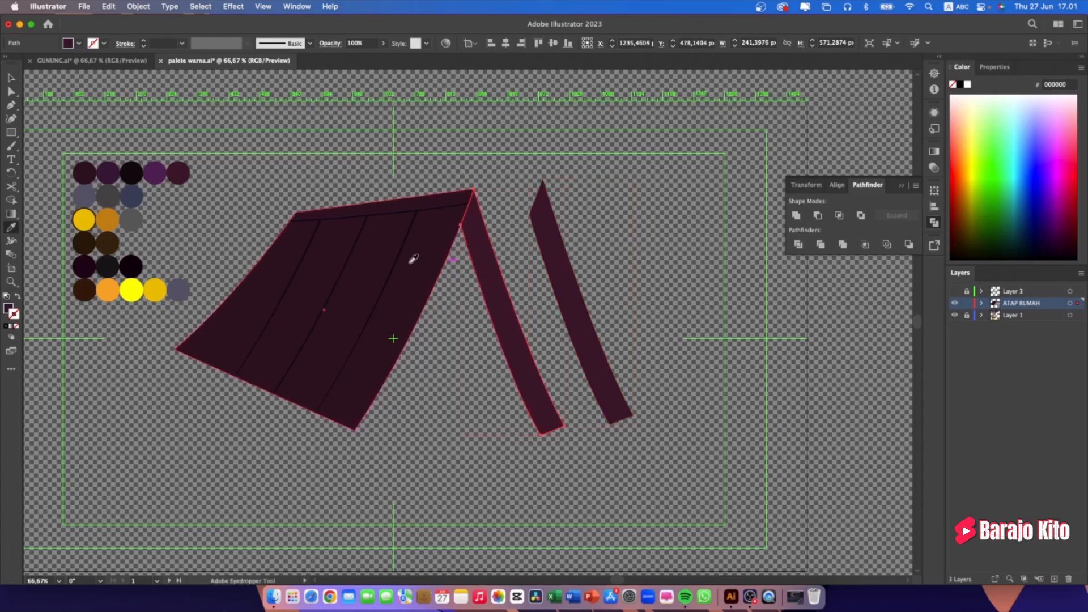
pyautogui.press('v')
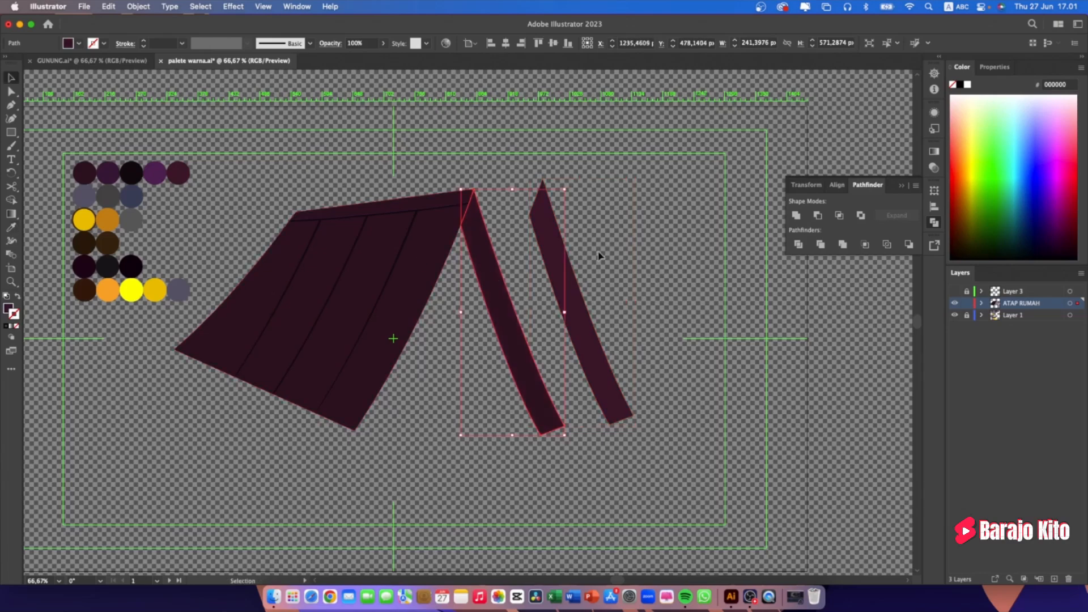
# Place the lighter strip copy over the dark strip, shifted slightly left and down
pyautogui.moveTo(561, 287); pyautogui.dragTo(485, 296)
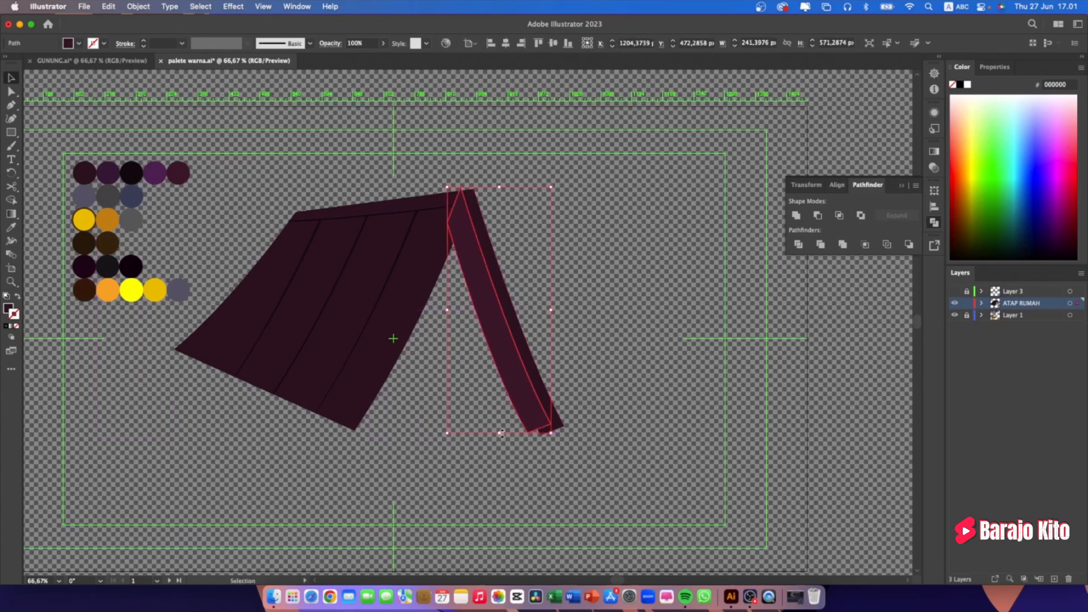
pyautogui.moveTo(502, 434); pyautogui.dragTo(518, 452)
pyautogui.press('super+z')
pyautogui.moveTo(516, 381); pyautogui.dragTo(517, 389)
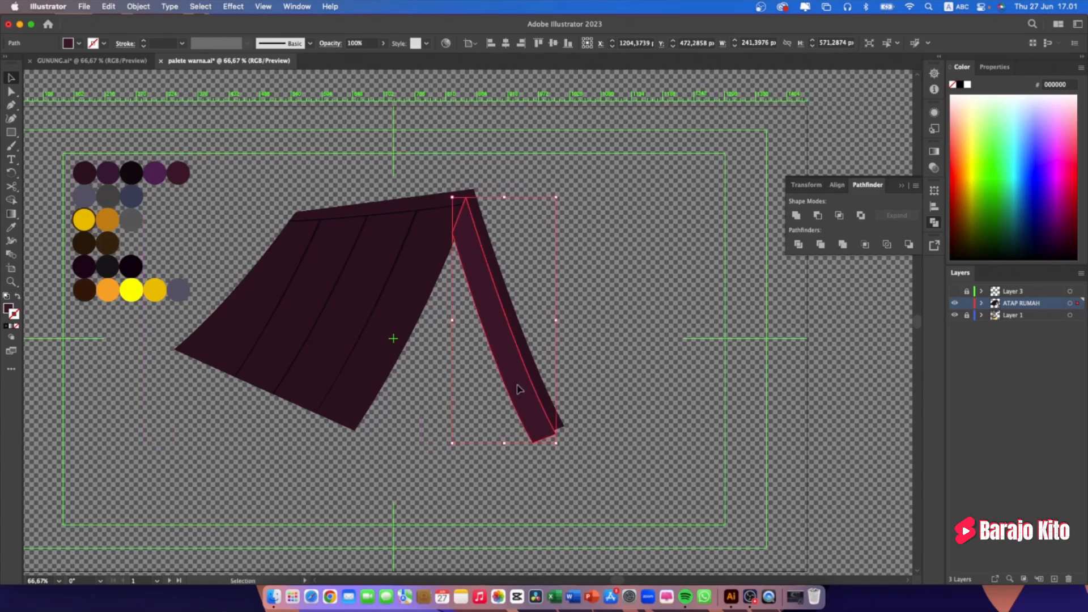
pyautogui.click(567, 409)
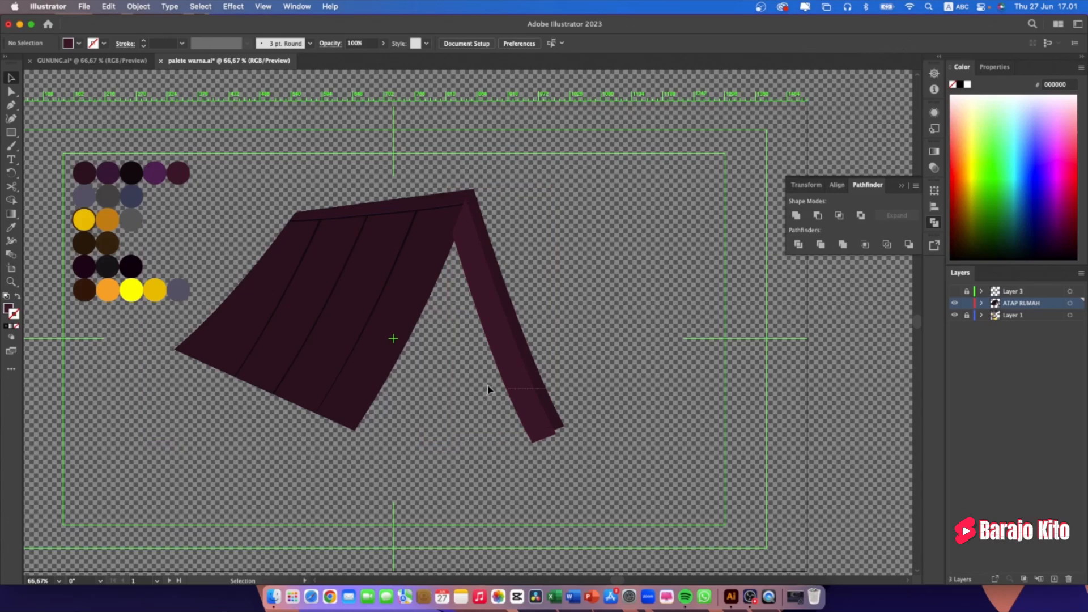
# Nudge the lighter strip copy 8 px to the left and select it together with the dark strip
pyautogui.click(533, 389)
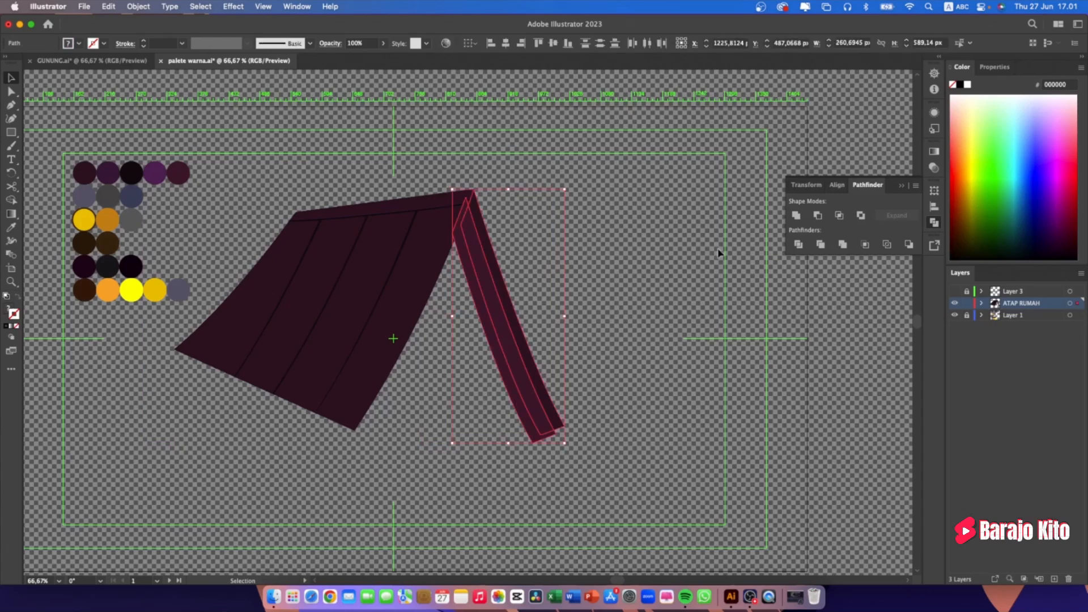
pyautogui.click(661, 296)
pyautogui.click(492, 317)
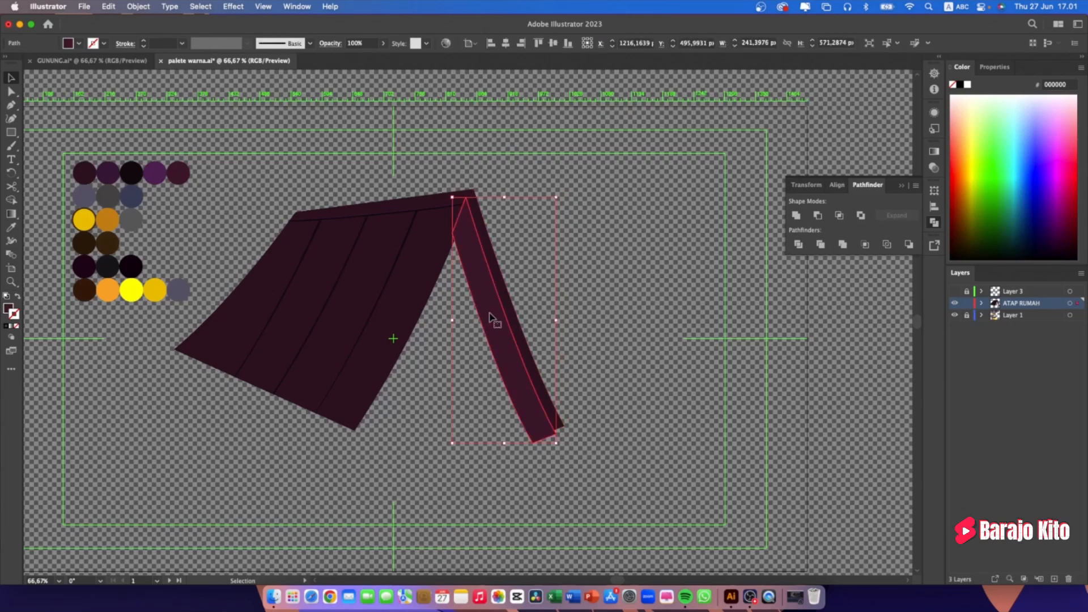
pyautogui.press('Left')
pyautogui.press('Left')
pyautogui.press('Left')
pyautogui.press('Left')
pyautogui.press('Left')
pyautogui.press('Left')
pyautogui.press('Left')
pyautogui.press('Left')
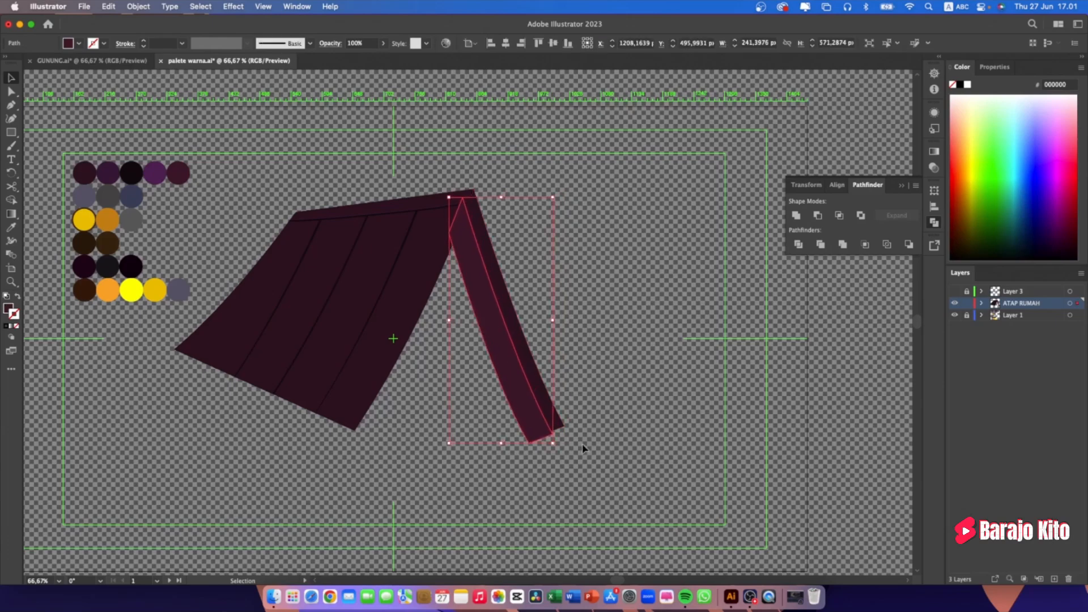
pyautogui.keyDown('shift'); pyautogui.click(525, 396); pyautogui.keyUp('shift')
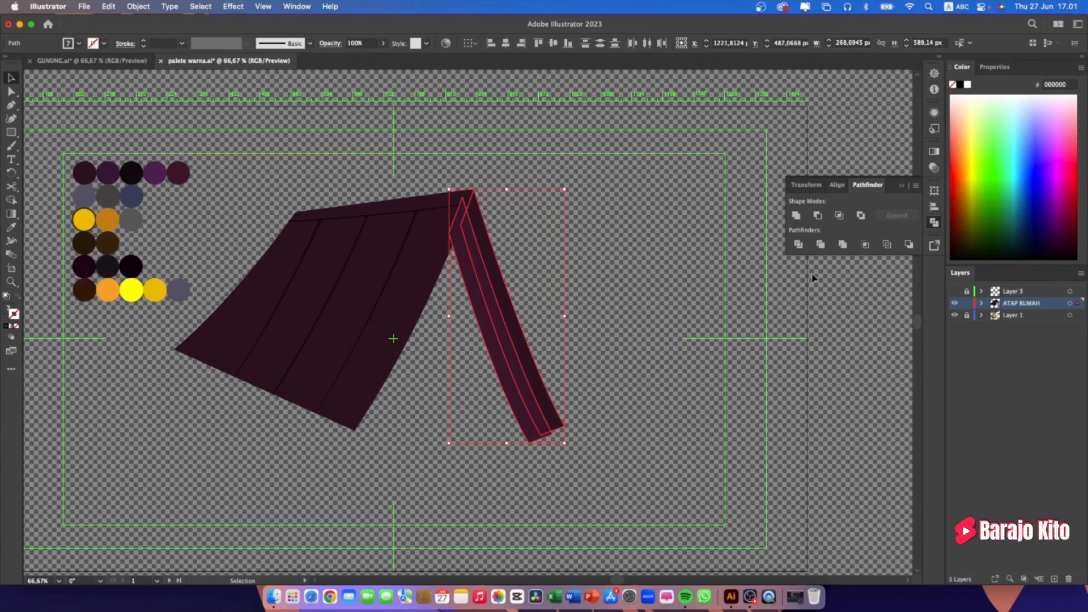
pyautogui.click(820, 244)
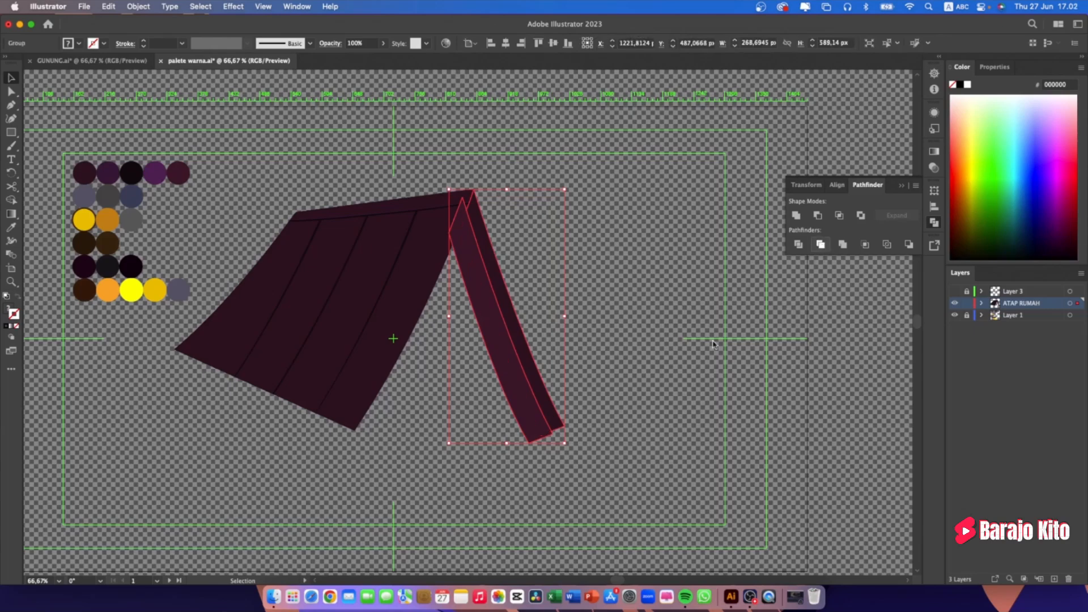
pyautogui.rightClick(512, 348)
pyautogui.moveTo(567, 360)
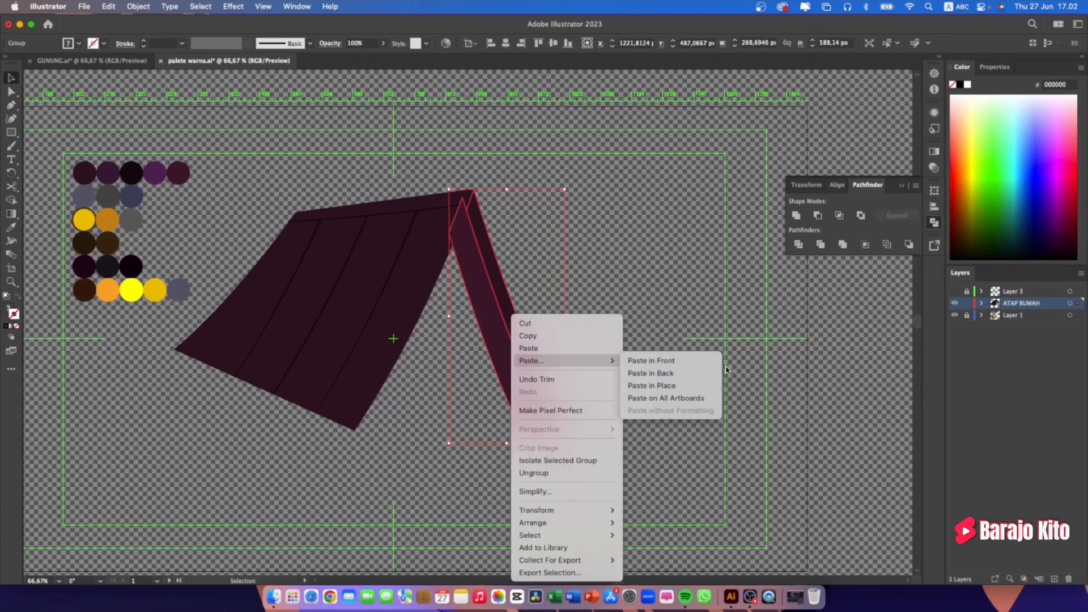
pyautogui.click(706, 284)
pyautogui.press('super+z')
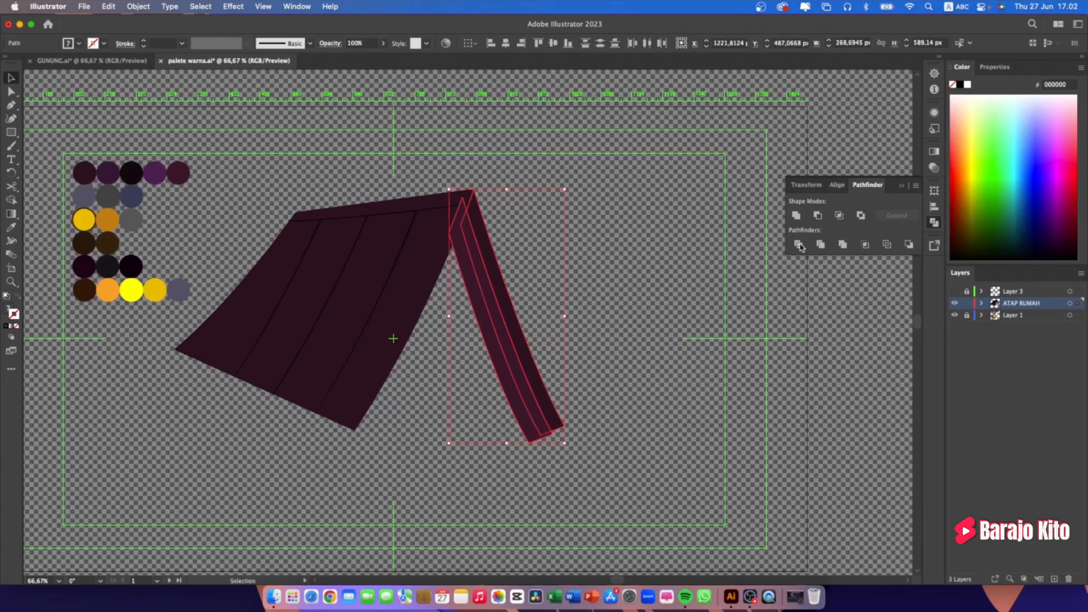
# Divide the two overlapping strips, ungroup the result and delete the piece protruding past the dark strip's inner edge
pyautogui.click(799, 245)
pyautogui.rightClick(513, 348)
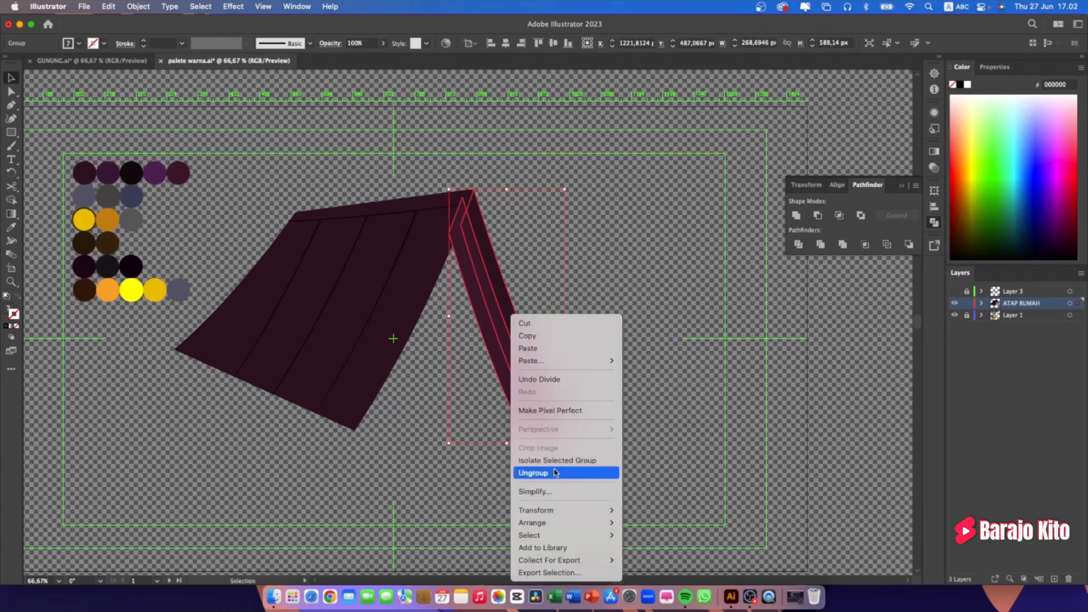
pyautogui.click(555, 473)
pyautogui.click(678, 250)
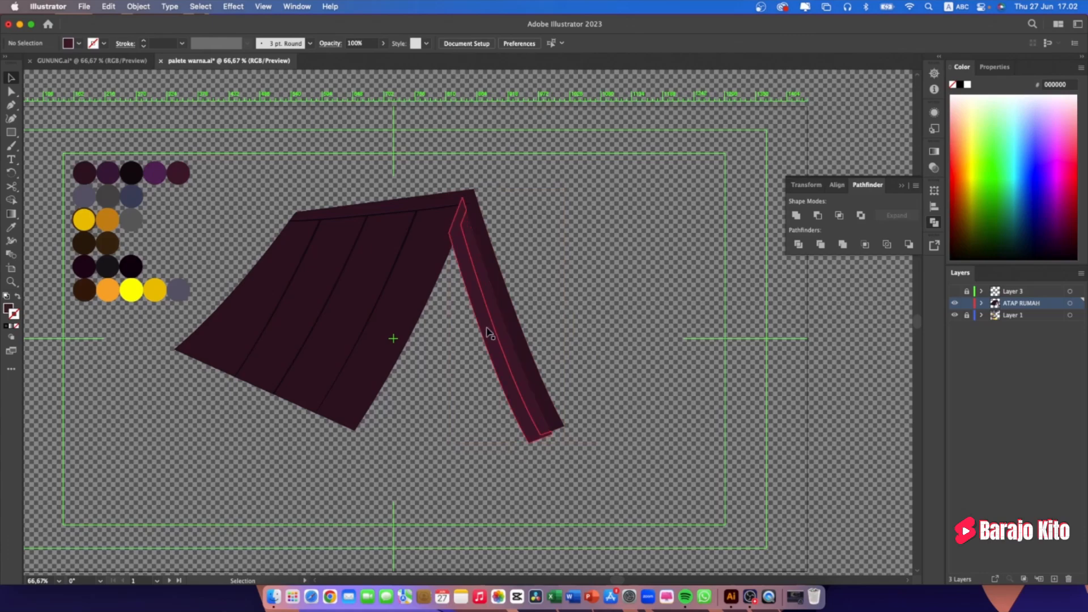
pyautogui.click(487, 329)
pyautogui.press('Delete')
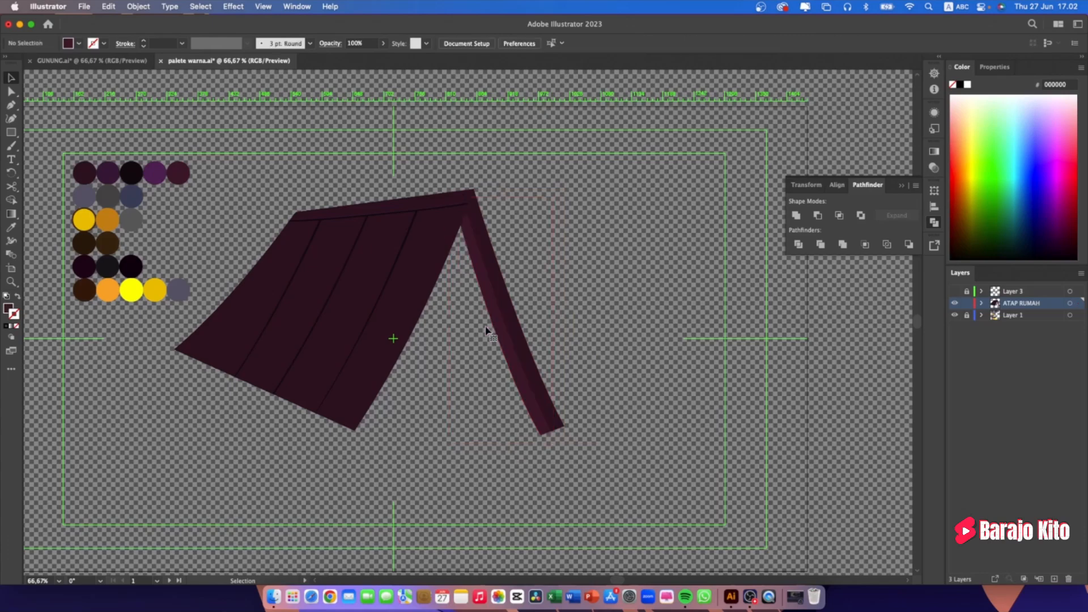
pyautogui.click(495, 268)
pyautogui.click(647, 256)
# Following the house in GUNUNG.ai, recolor the inner strip piece dark maroon and the outer piece with the palette's last first-row swatch
pyautogui.click(113, 61)
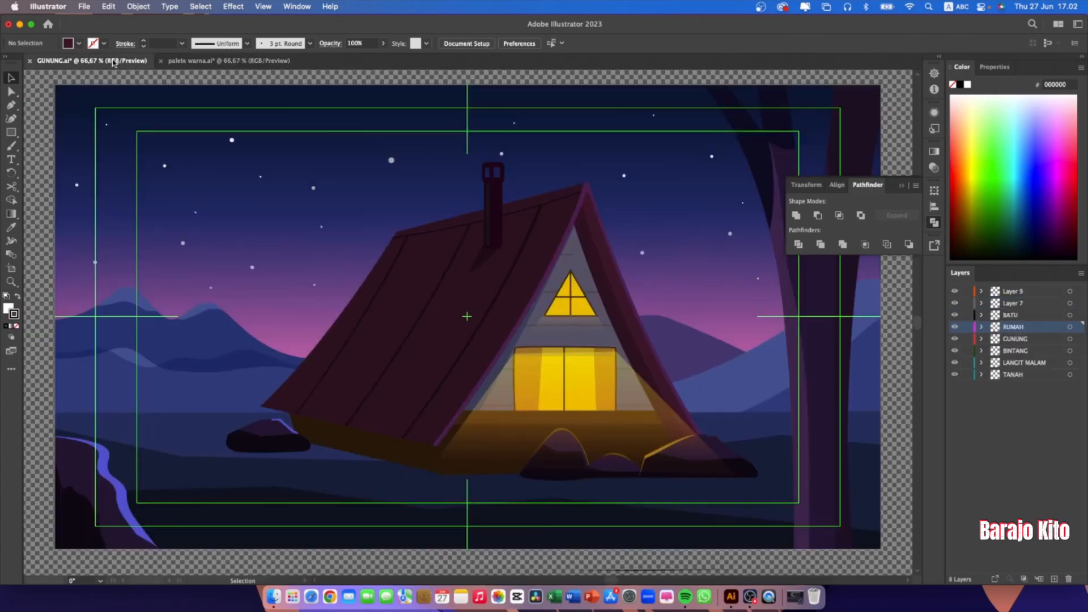
pyautogui.click(207, 61)
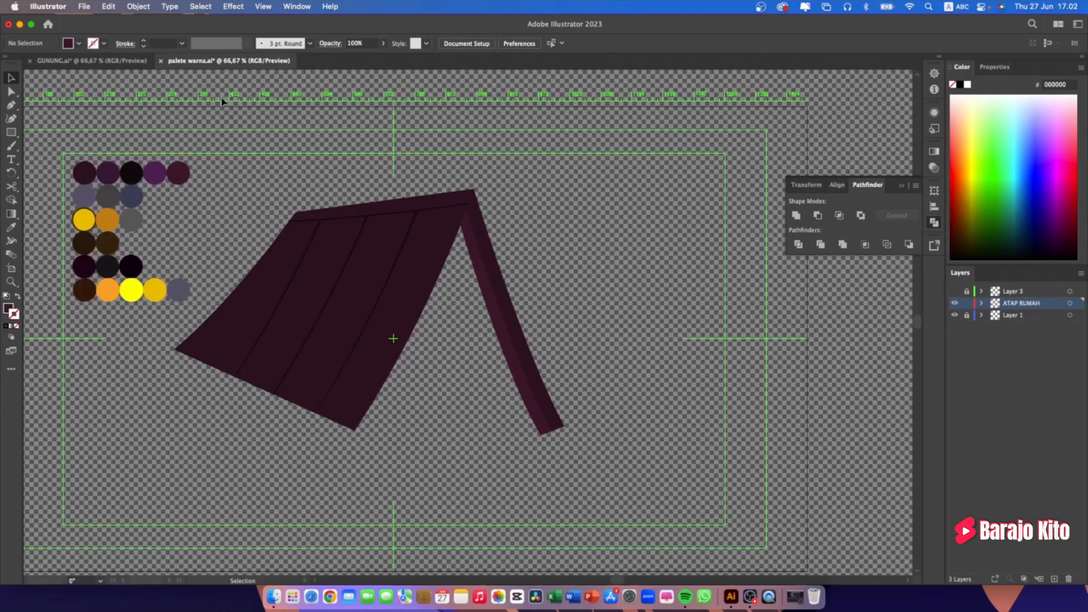
pyautogui.click(485, 275)
pyautogui.press('i')
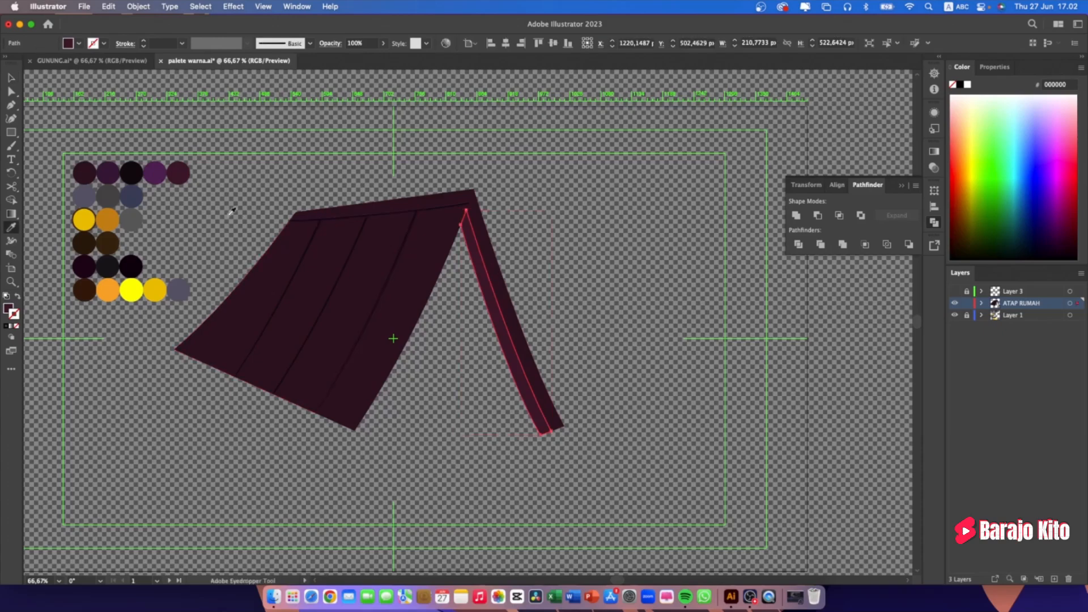
pyautogui.press('v')
pyautogui.click(499, 288)
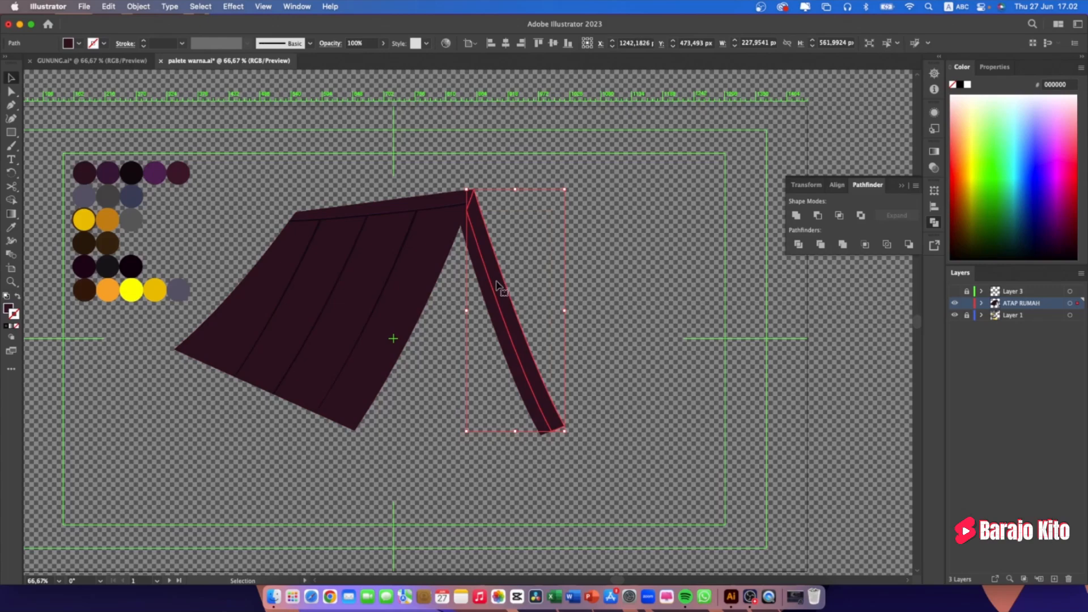
pyautogui.press('i')
pyautogui.click(187, 170)
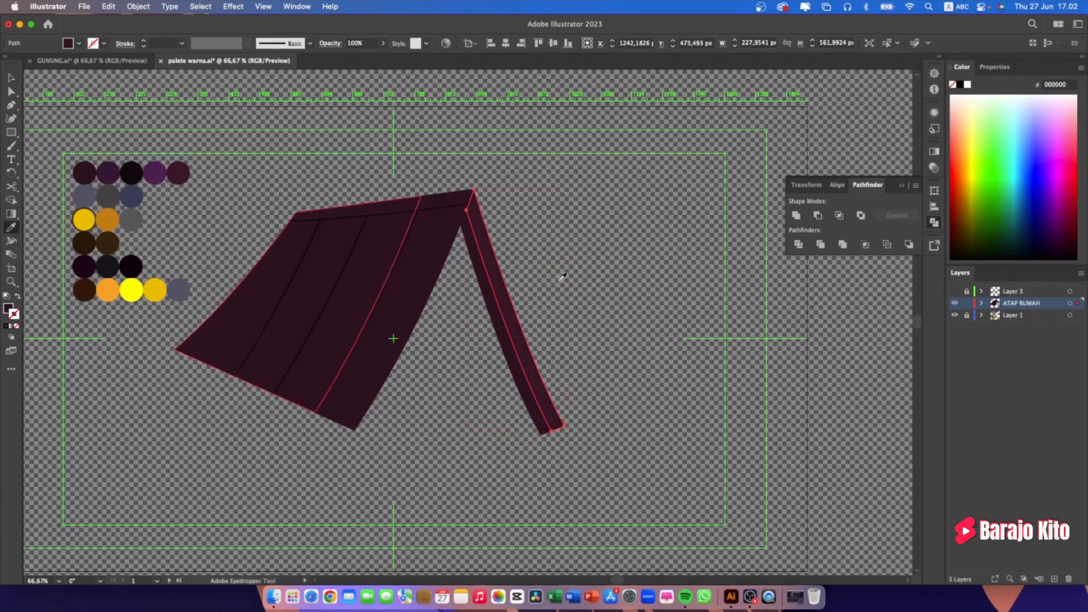
pyautogui.press('v')
pyautogui.click(634, 280)
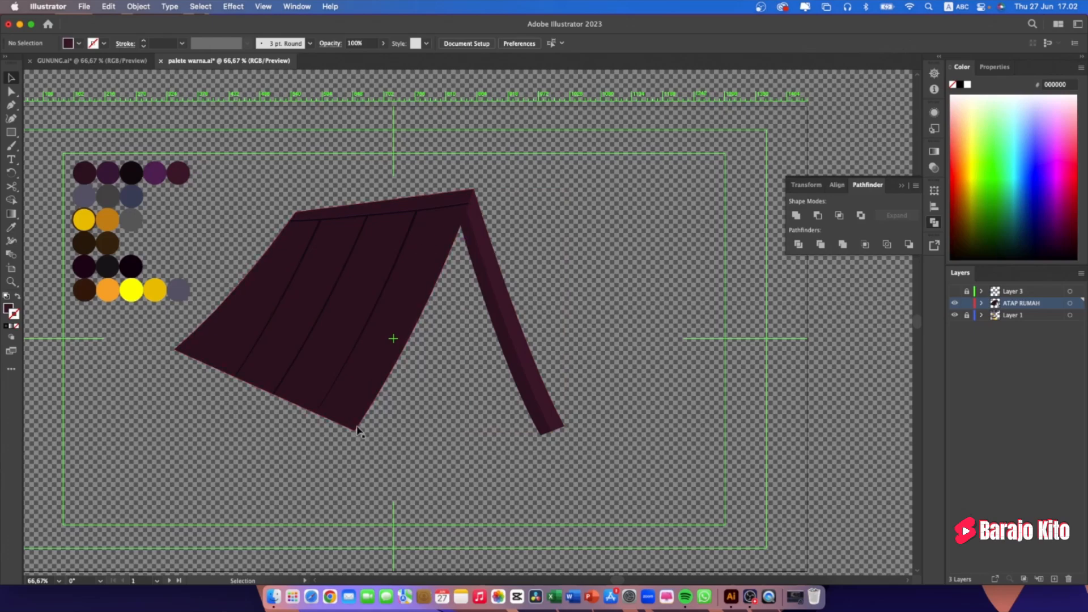
# Duplicate the roof's base panel and place the copy about 112 px to the left, leaving only the copy selected
pyautogui.click(473, 196)
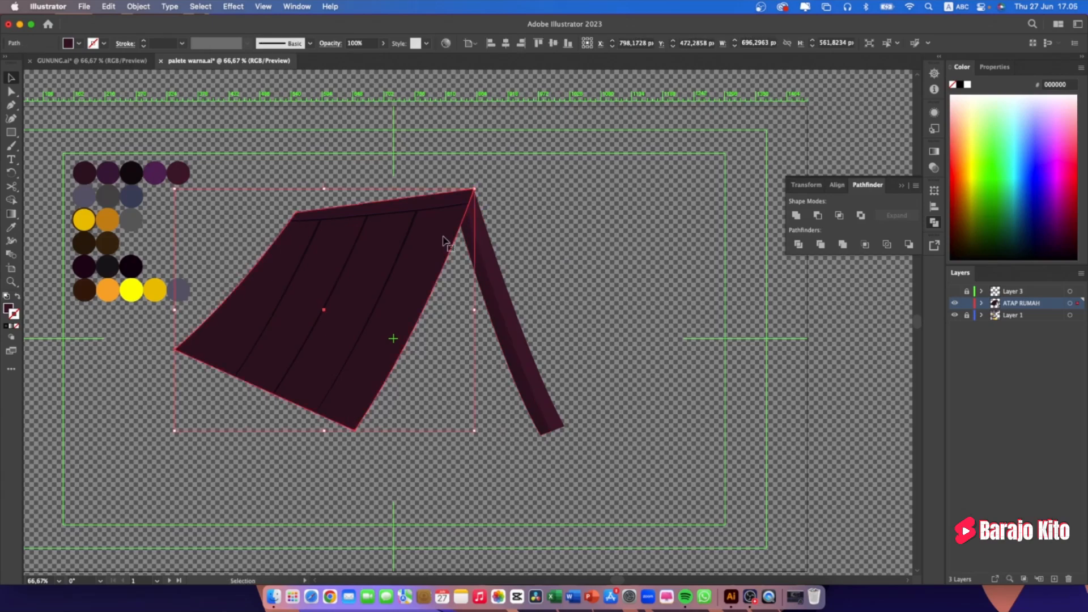
pyautogui.press('a')
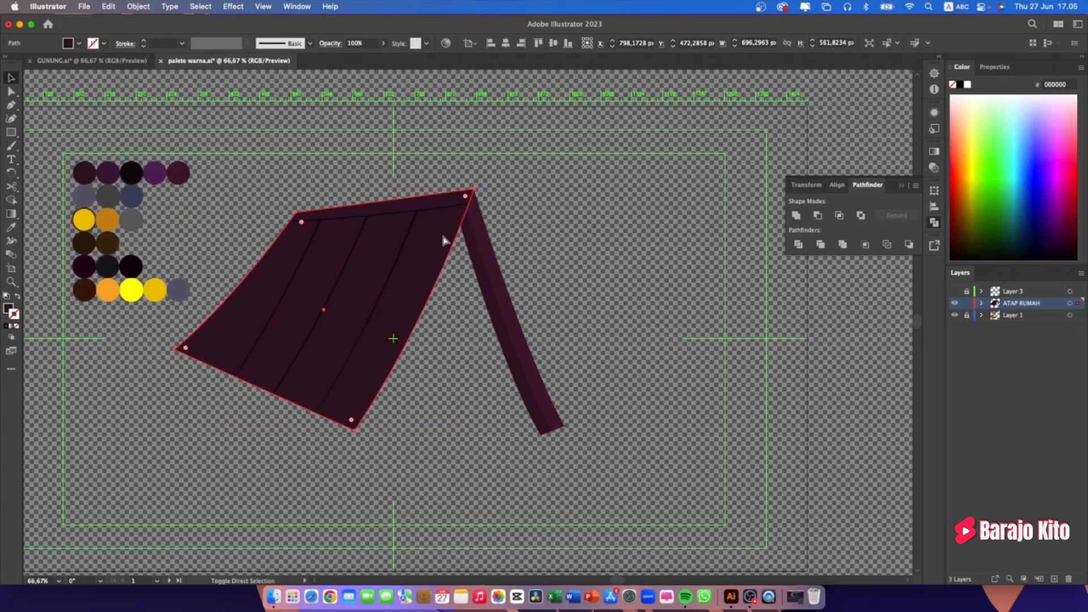
pyautogui.press('v')
pyautogui.press('super')
pyautogui.click(537, 238)
pyautogui.moveTo(433, 263); pyautogui.dragTo(385, 262)
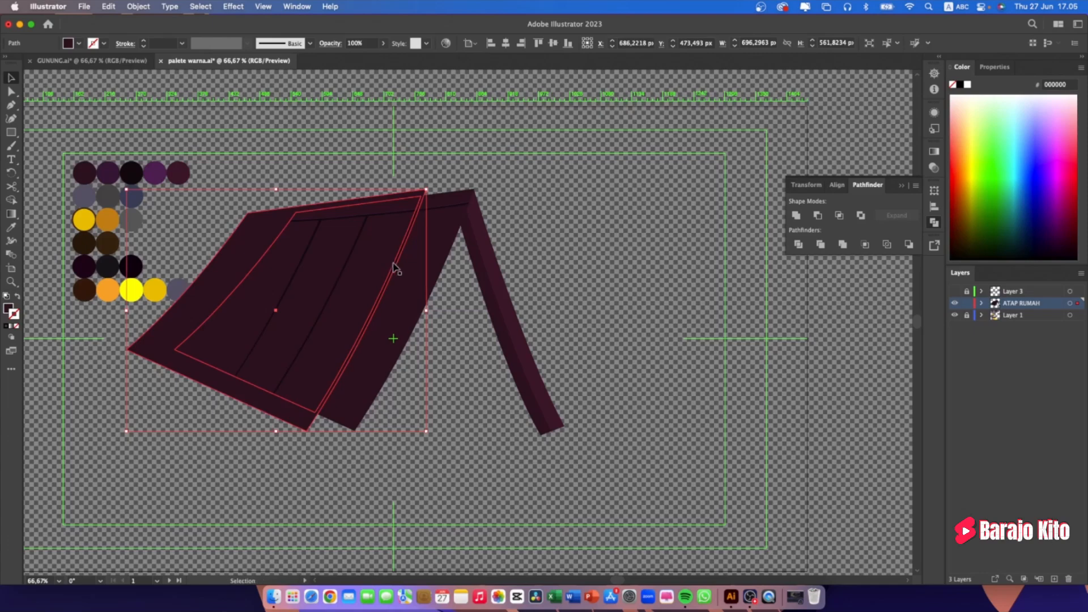
pyautogui.keyDown('shift'); pyautogui.click(397, 267); pyautogui.keyUp('shift')
pyautogui.click(460, 446)
pyautogui.click(233, 395)
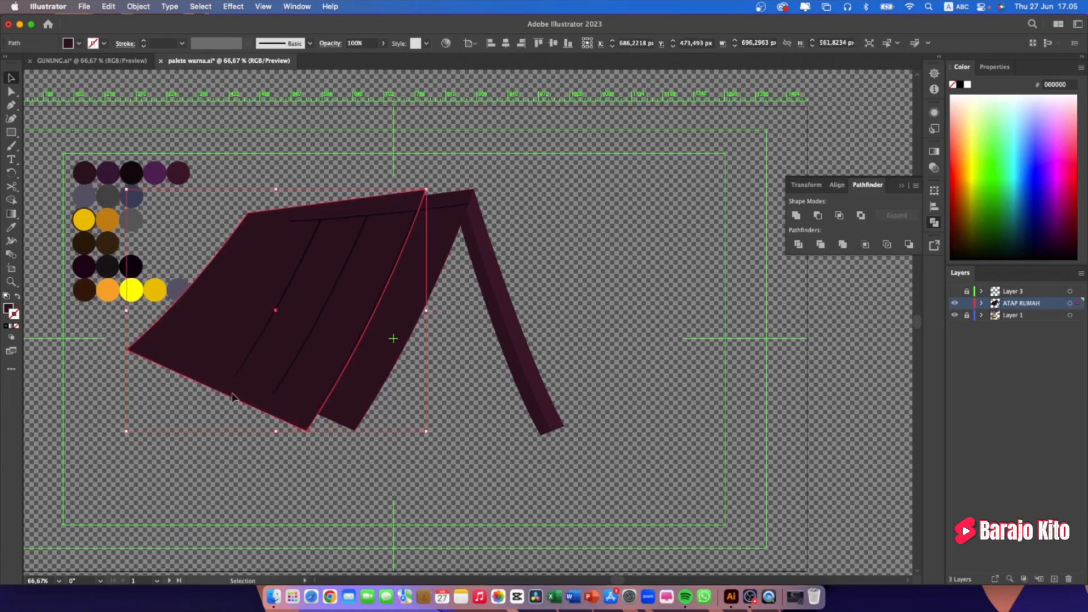
# Recolor the panel copy with the palette's purple swatch and move it over the base panel, offset about 11 px to the left
pyautogui.press('a')
pyautogui.press('i')
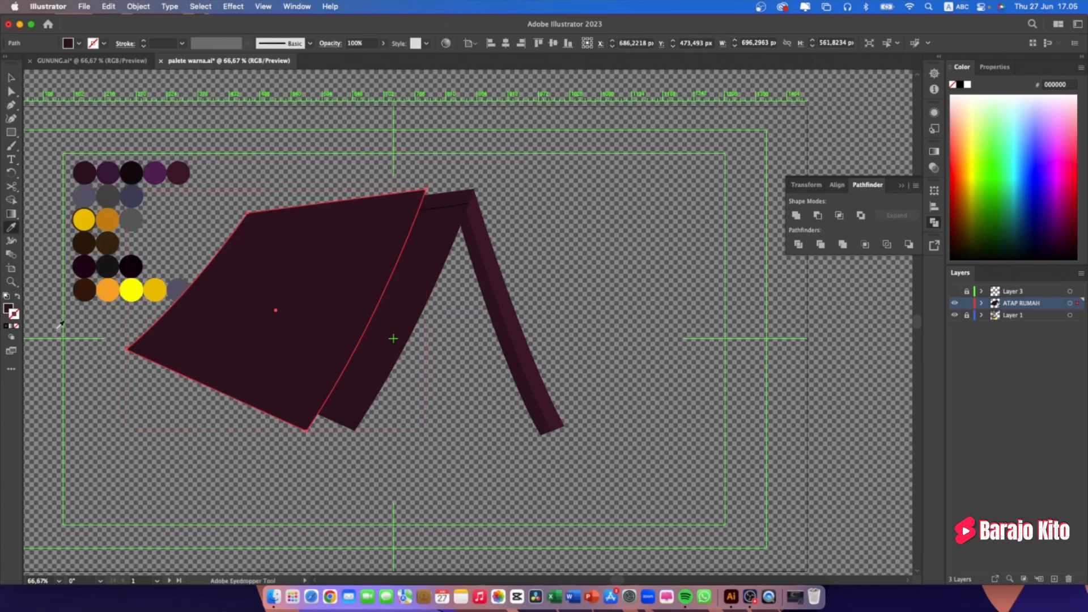
pyautogui.click(153, 174)
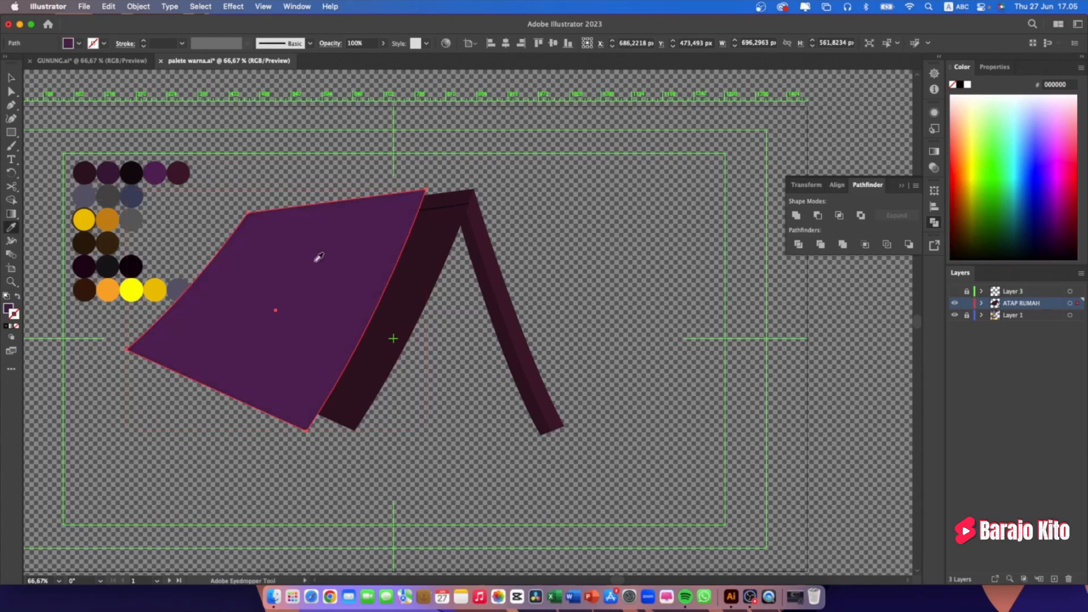
pyautogui.press('v')
pyautogui.moveTo(328, 262); pyautogui.dragTo(372, 265)
pyautogui.click(359, 456)
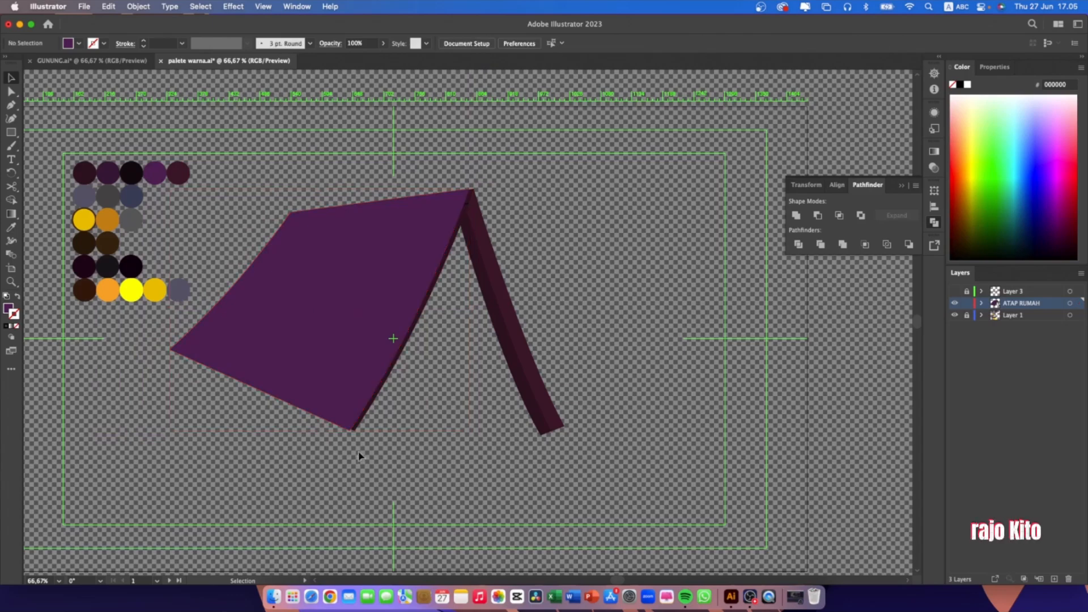
# Divide the purple copy and the dark base panel beneath it, and ungroup the resulting pieces
pyautogui.click(359, 428)
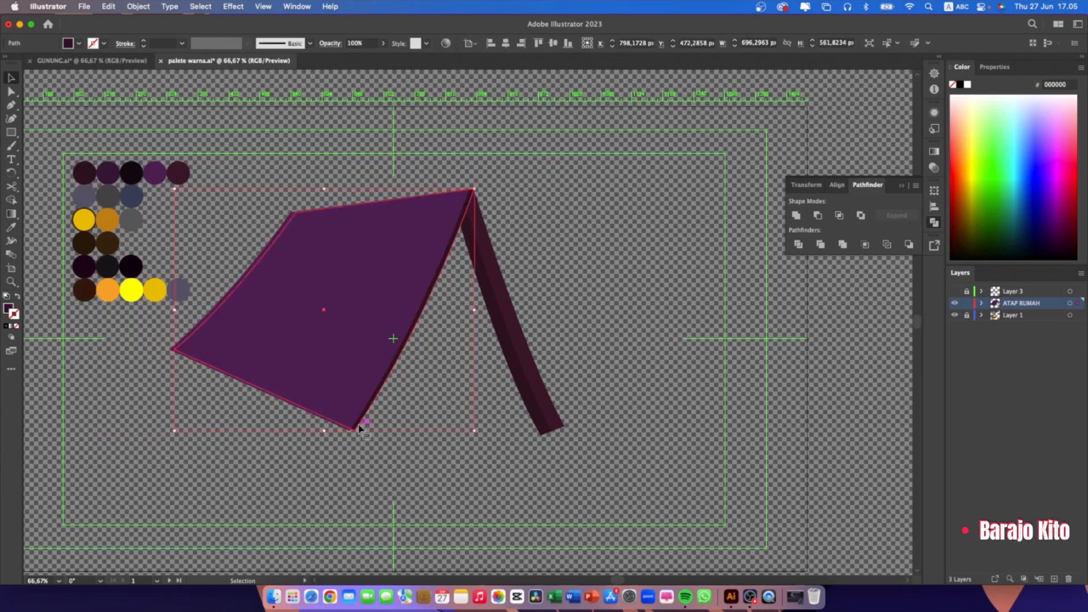
pyautogui.keyDown('shift'); pyautogui.click(376, 402); pyautogui.keyUp('shift')
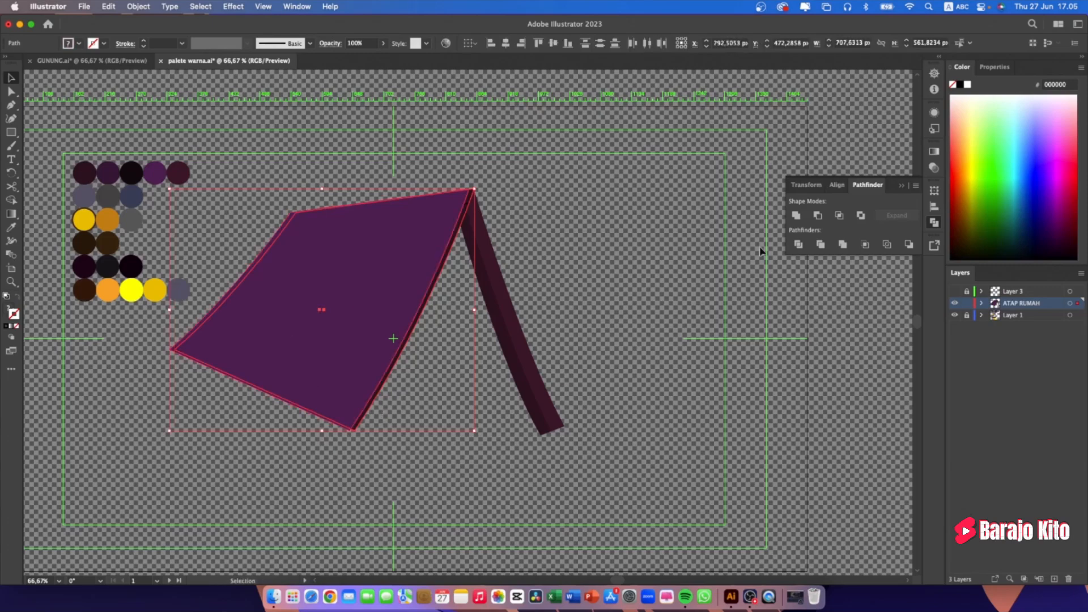
pyautogui.click(799, 244)
pyautogui.rightClick(402, 294)
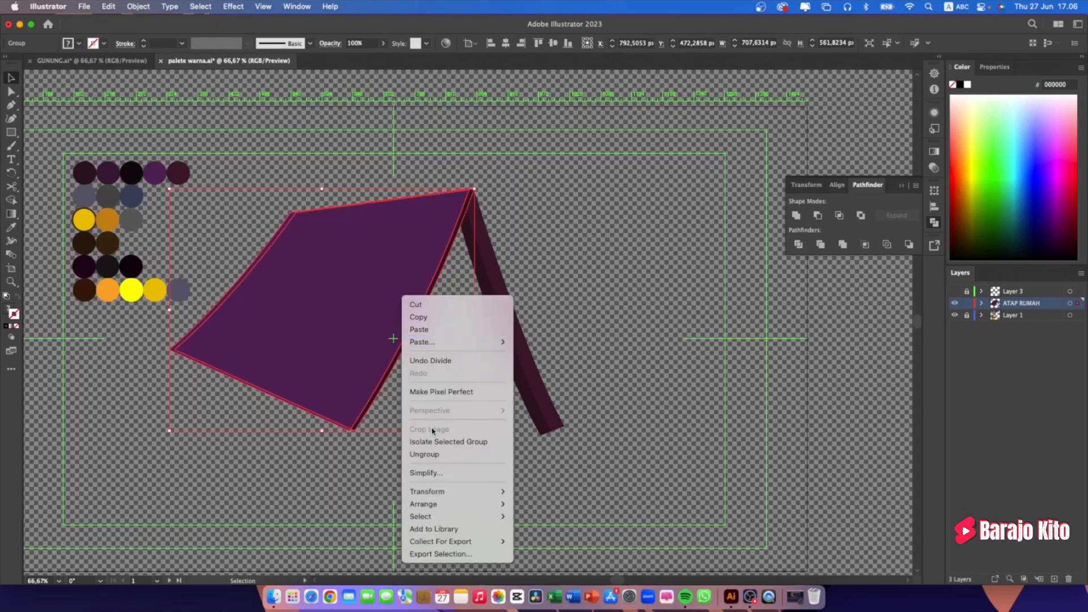
pyautogui.click(419, 455)
pyautogui.click(609, 302)
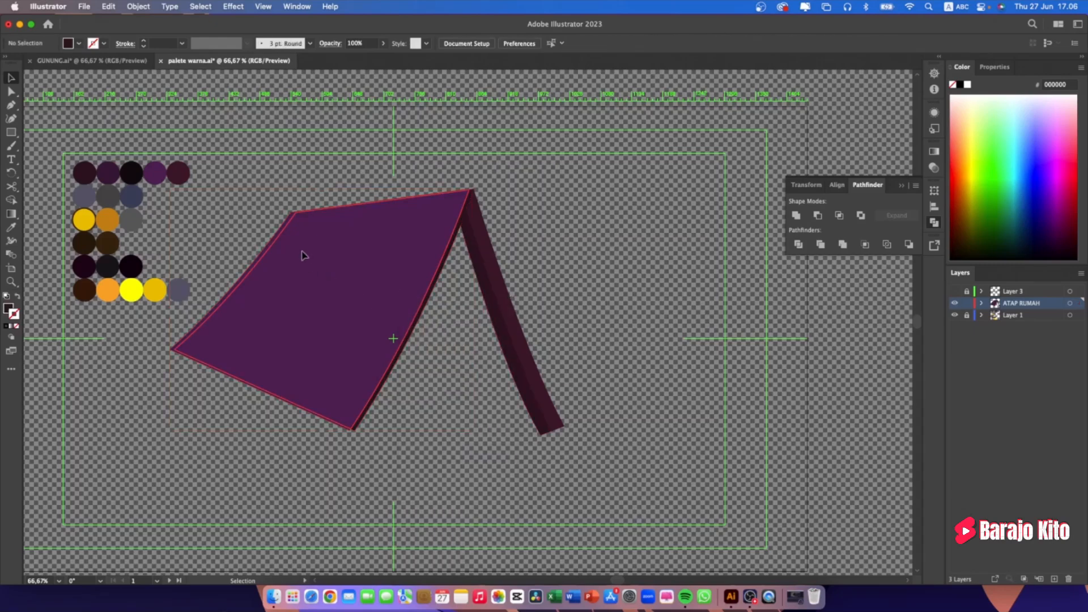
# Delete the outer sliver and the large purple piece covering the roof, keeping the thin strip along its front edge
pyautogui.click(279, 235)
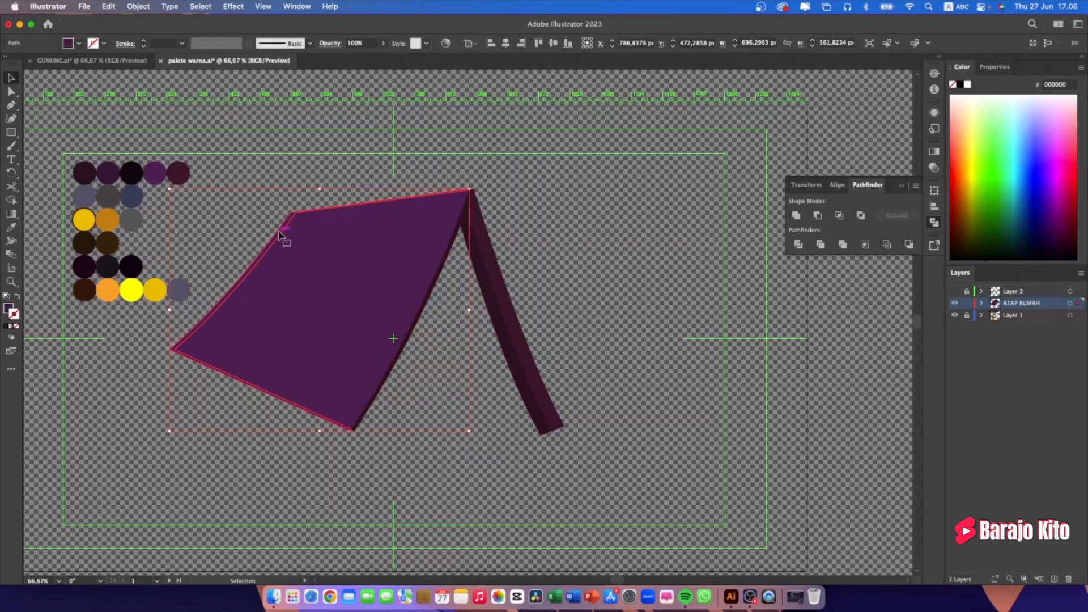
pyautogui.press('Delete')
pyautogui.click(341, 277)
pyautogui.press('Delete')
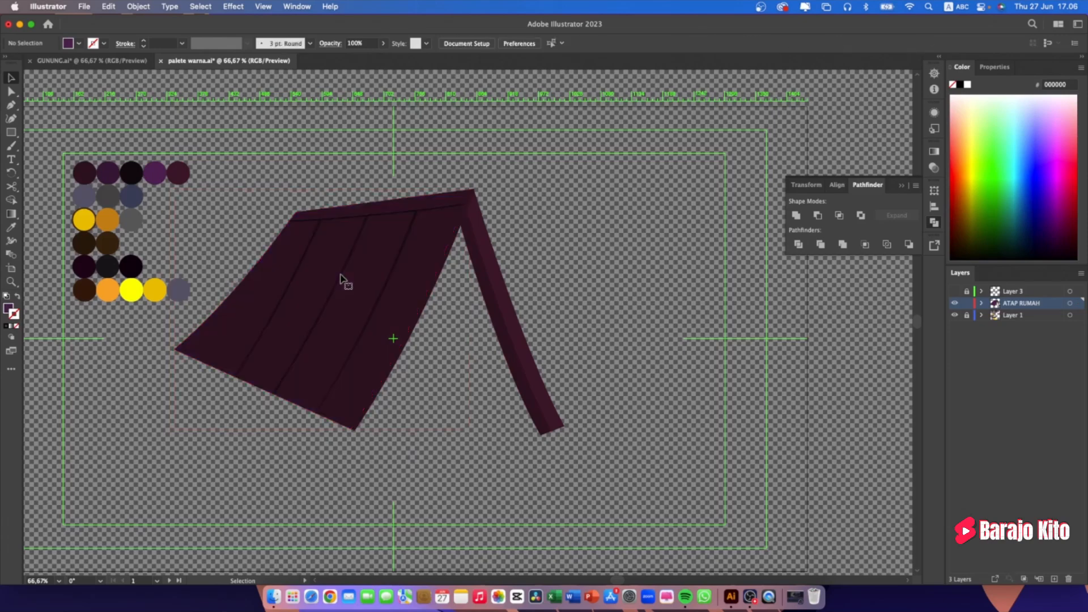
# Recolor the thin strip along the left slope's front edge with the palette's purple swatch
pyautogui.click(445, 265)
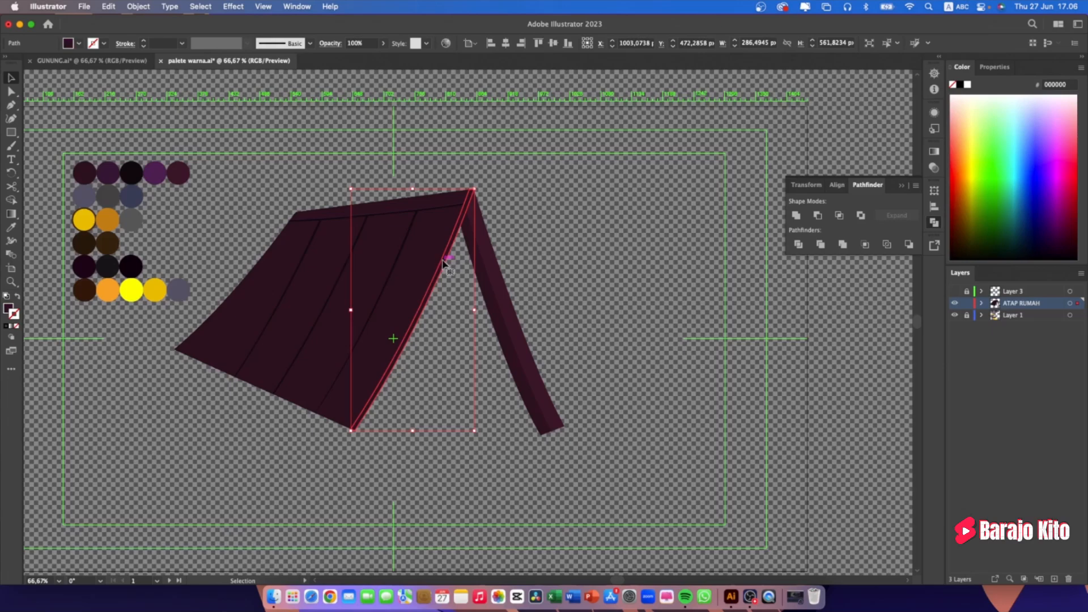
pyautogui.press('i')
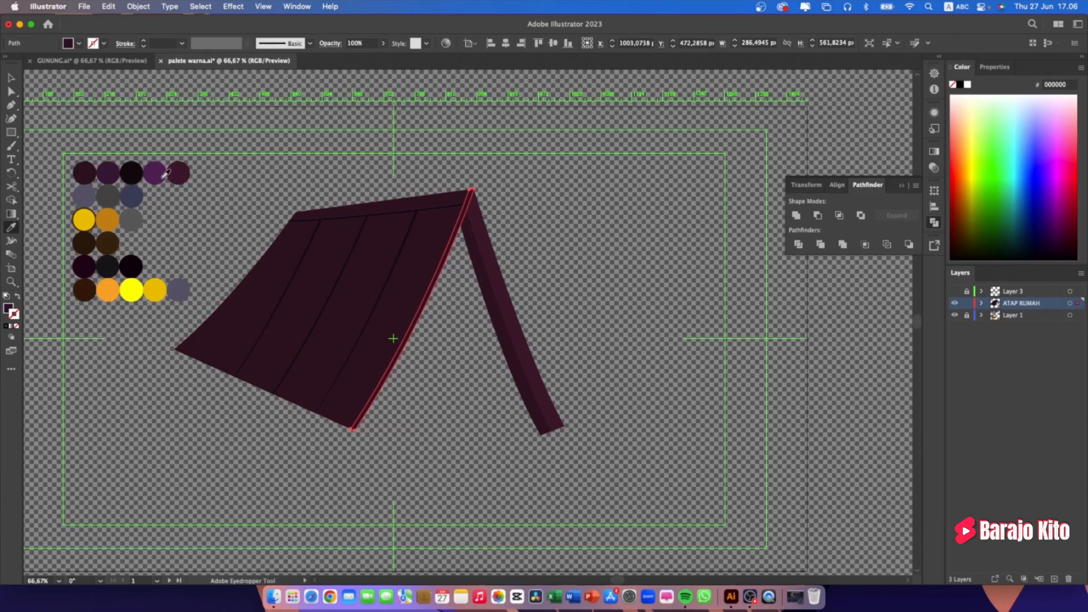
pyautogui.click(450, 223)
pyautogui.press('v')
pyautogui.click(573, 227)
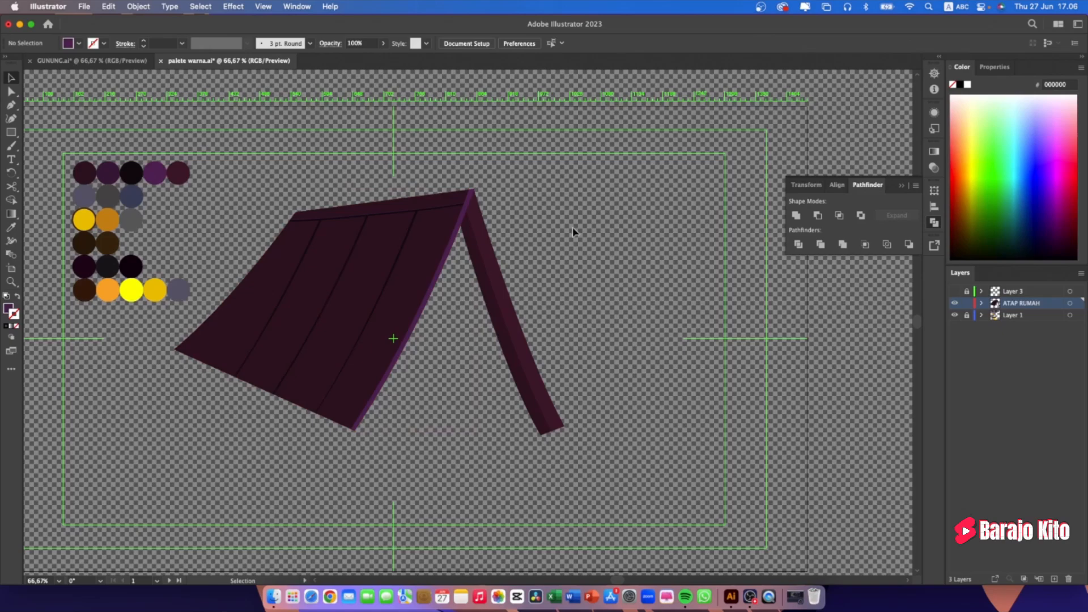
pyautogui.click(490, 264)
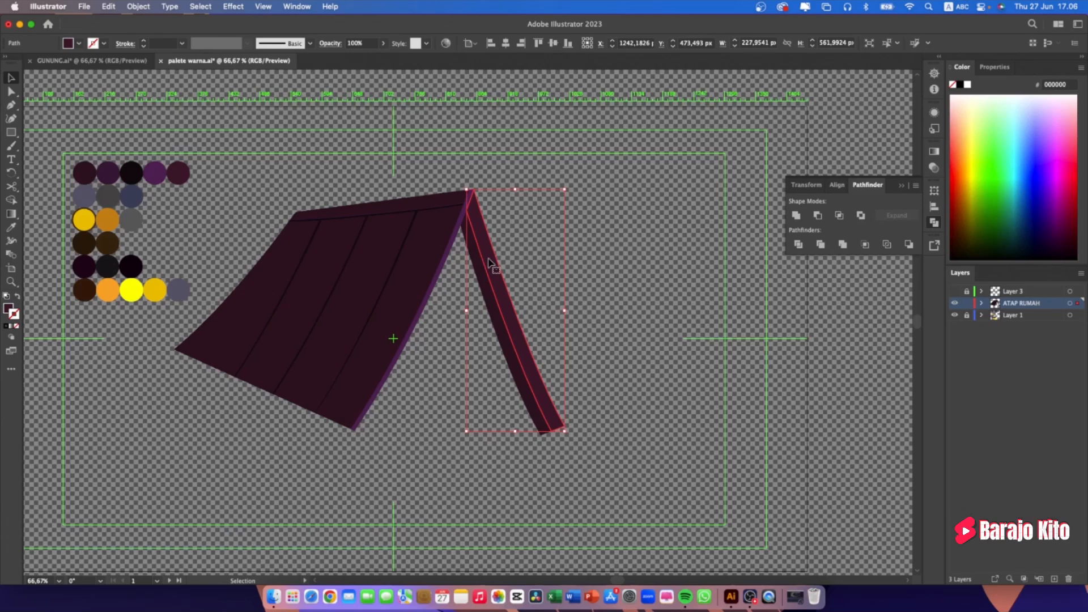
pyautogui.press('super+c')
pyautogui.click(605, 264)
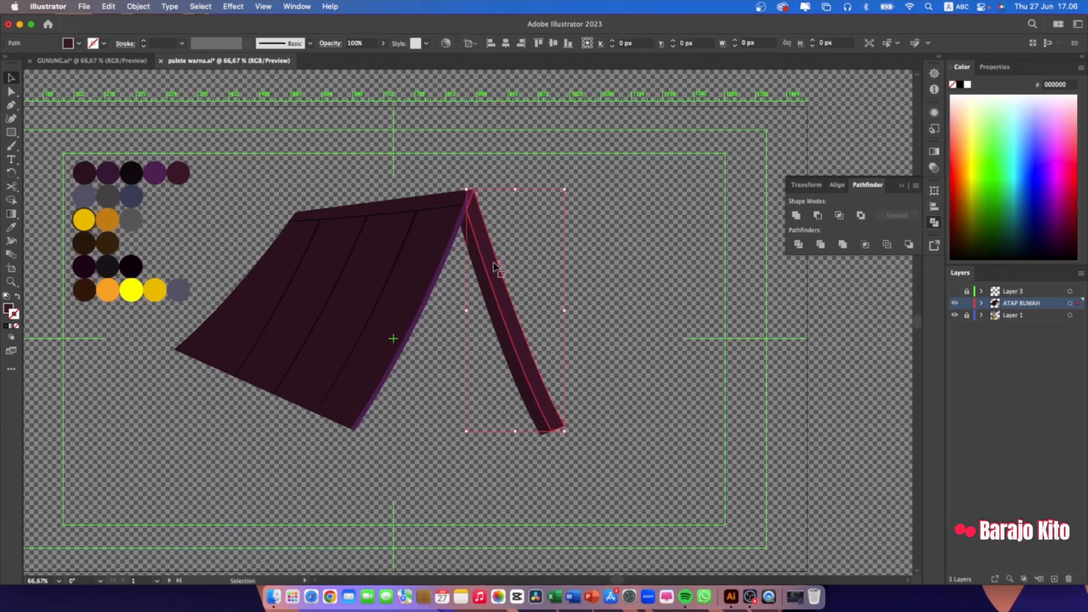
pyautogui.moveTo(492, 267); pyautogui.dragTo(573, 271)
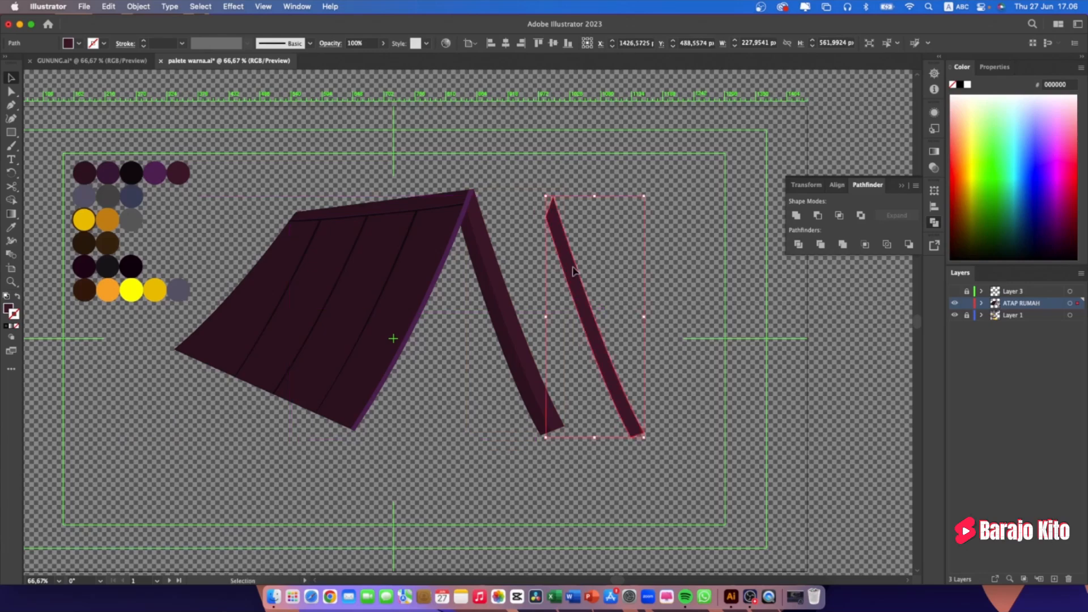
pyautogui.press('super+z')
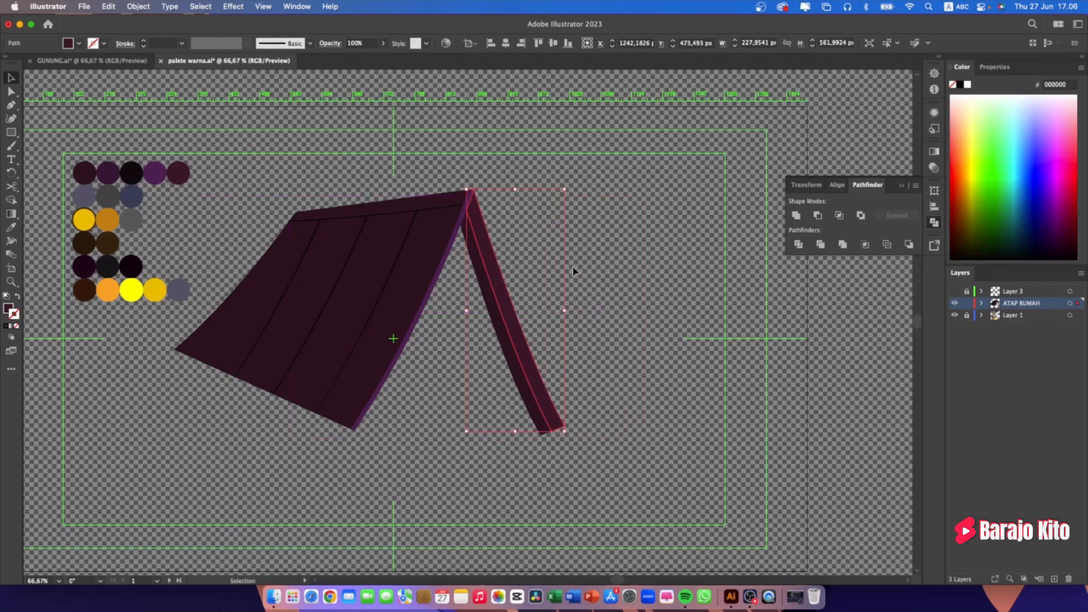
pyautogui.click(606, 281)
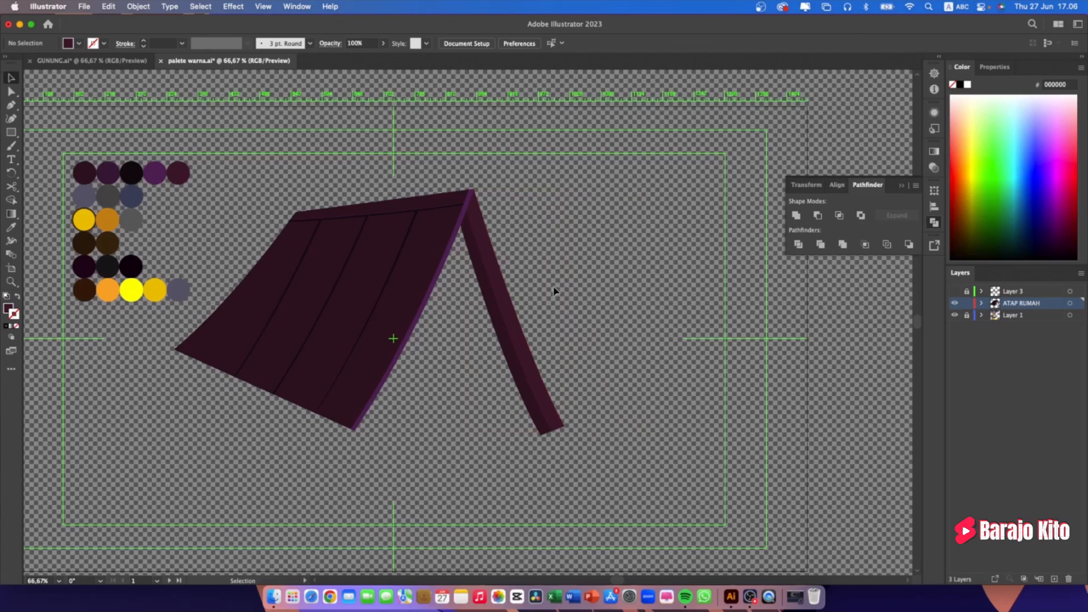
# Duplicate the right slope's outer strip, recolor the copy purple and lay it over the original, offset about 7 px left and 4 px down
pyautogui.click(500, 291)
pyautogui.moveTo(500, 290); pyautogui.dragTo(542, 290)
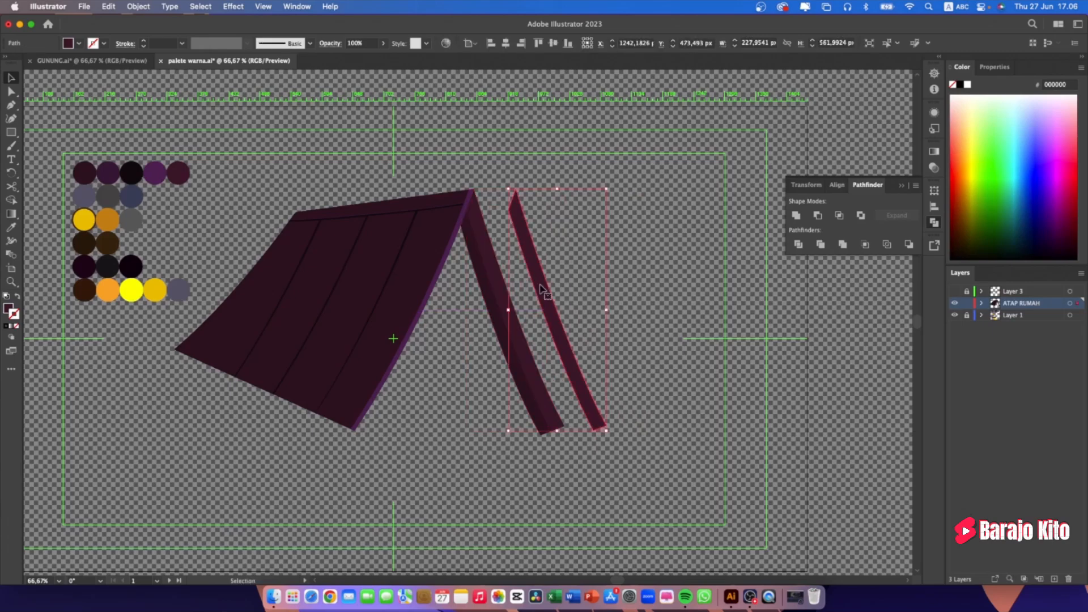
pyautogui.press('i')
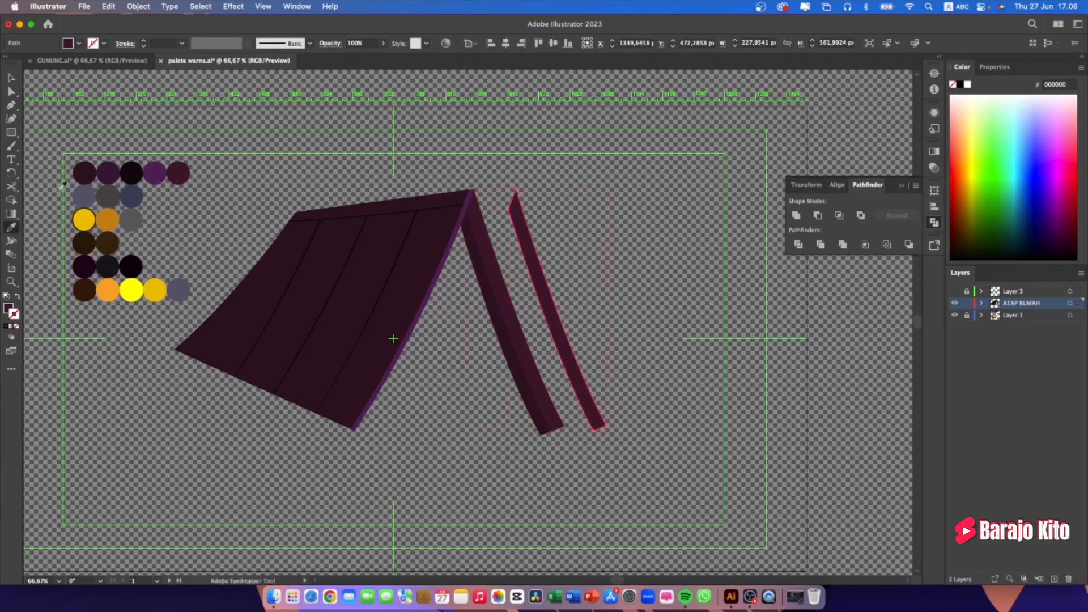
pyautogui.click(156, 172)
pyautogui.press('v')
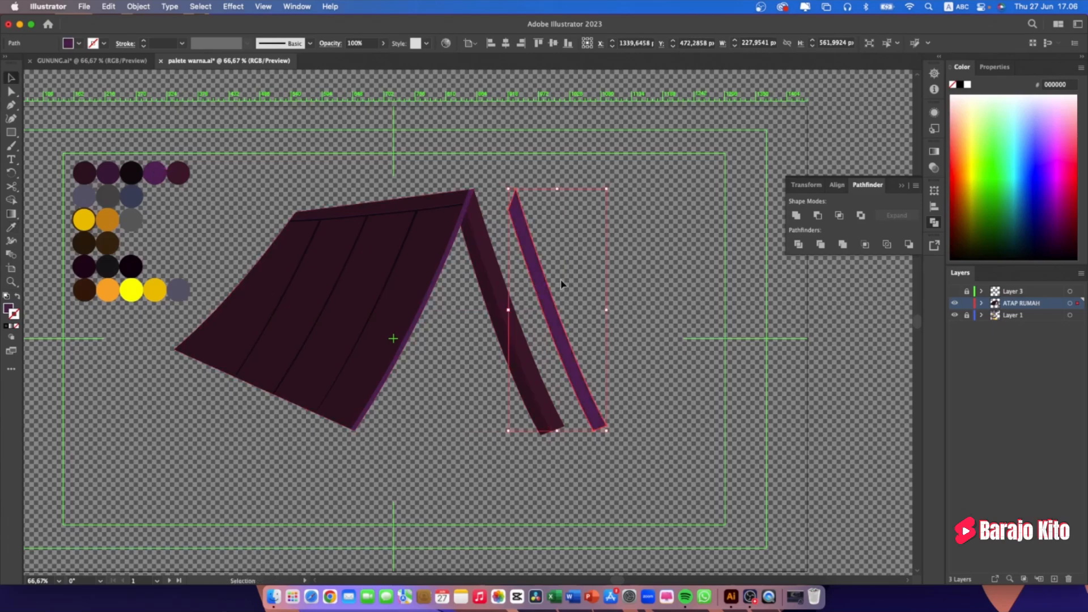
pyautogui.moveTo(544, 288); pyautogui.dragTo(499, 288)
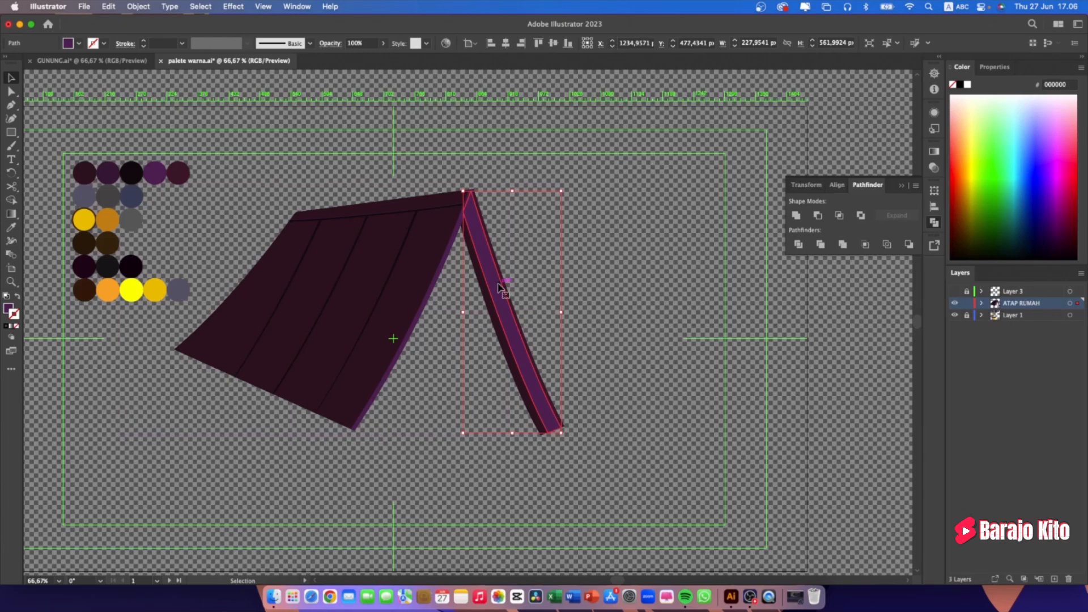
pyautogui.click(642, 383)
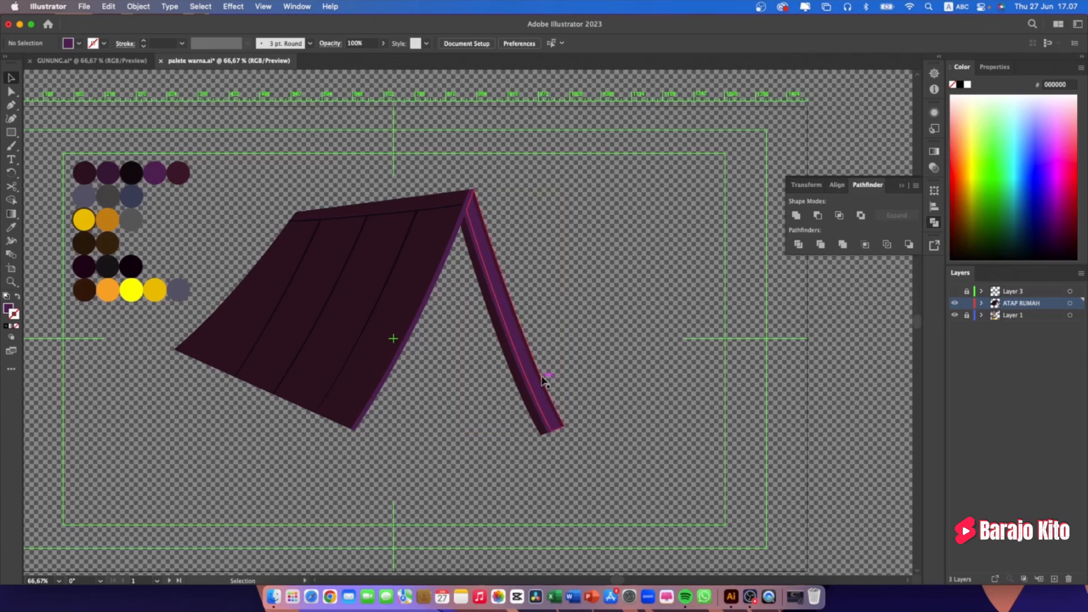
# Divide the purple copy and the outer strip beneath it, ungroup the result and delete the piece protruding along the inner side
pyautogui.click(542, 380)
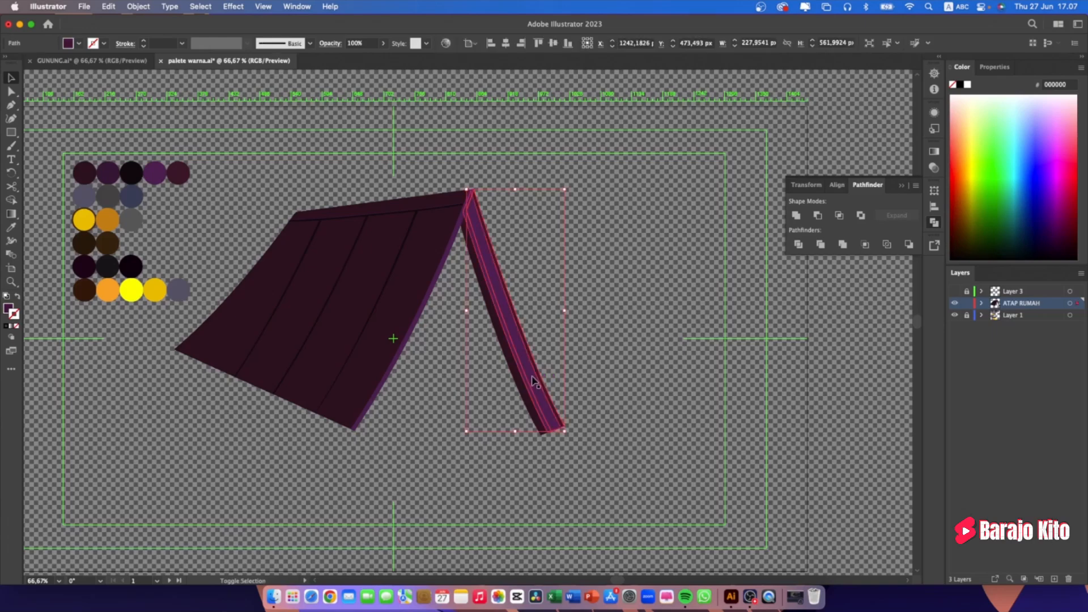
pyautogui.keyDown('shift'); pyautogui.click(536, 383); pyautogui.keyUp('shift')
pyautogui.press('super+g')
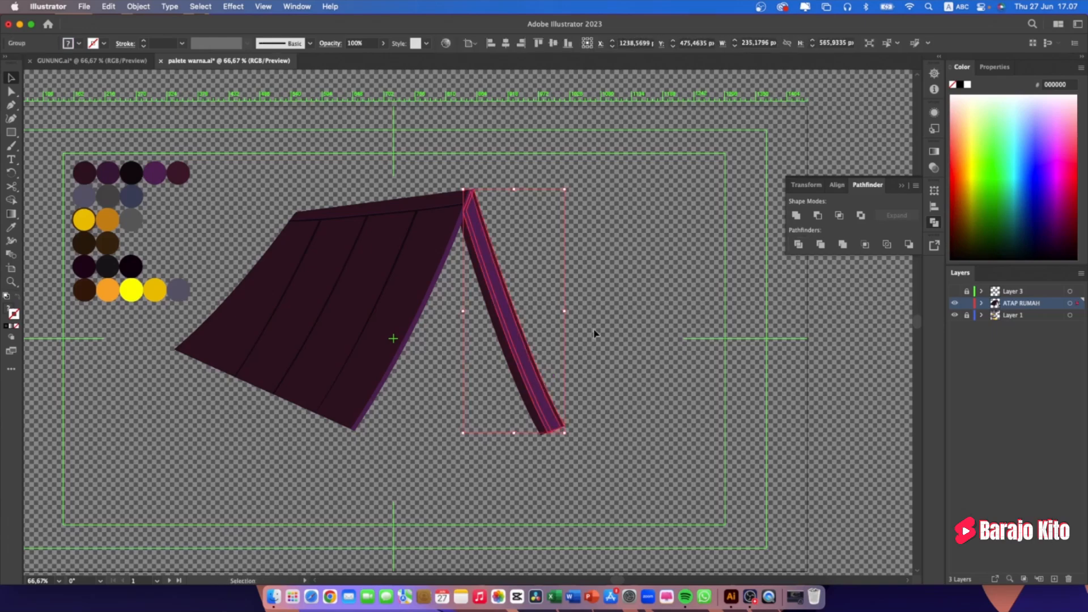
pyautogui.rightClick(525, 330)
pyautogui.click(557, 471)
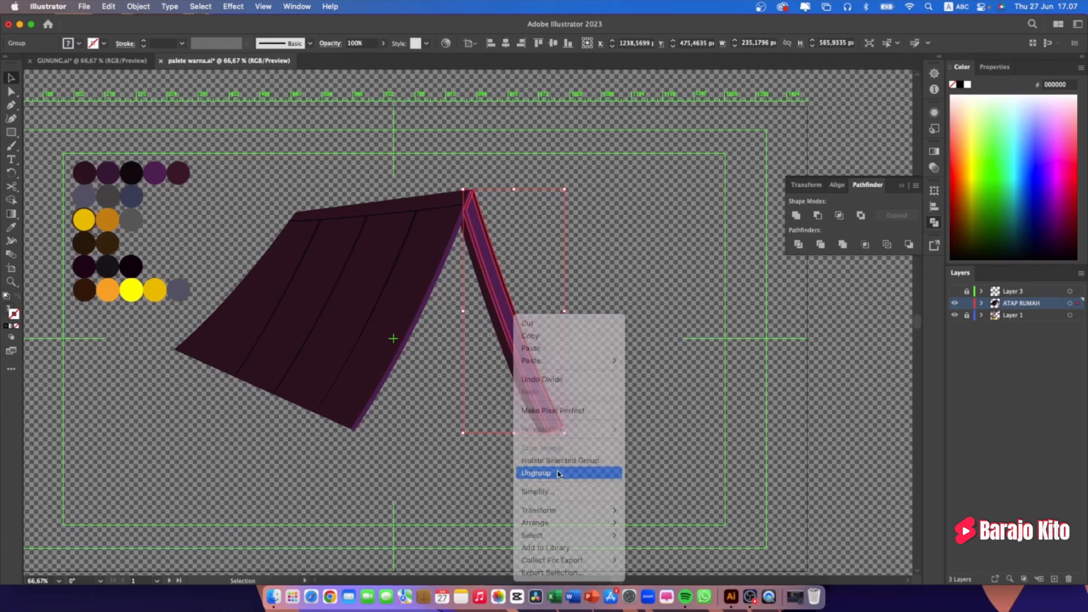
pyautogui.click(537, 326)
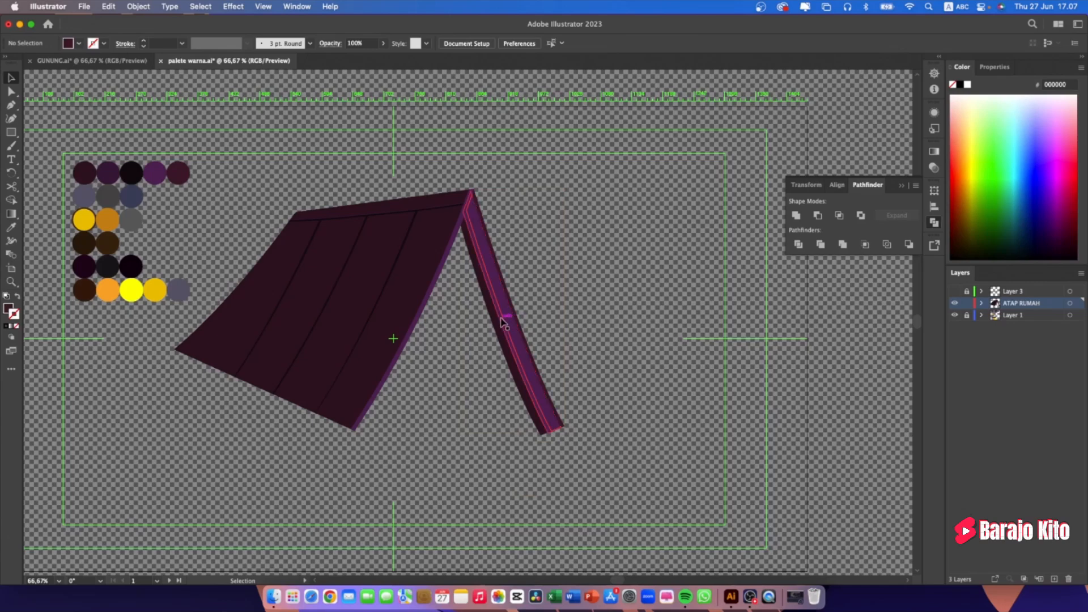
pyautogui.click(502, 319)
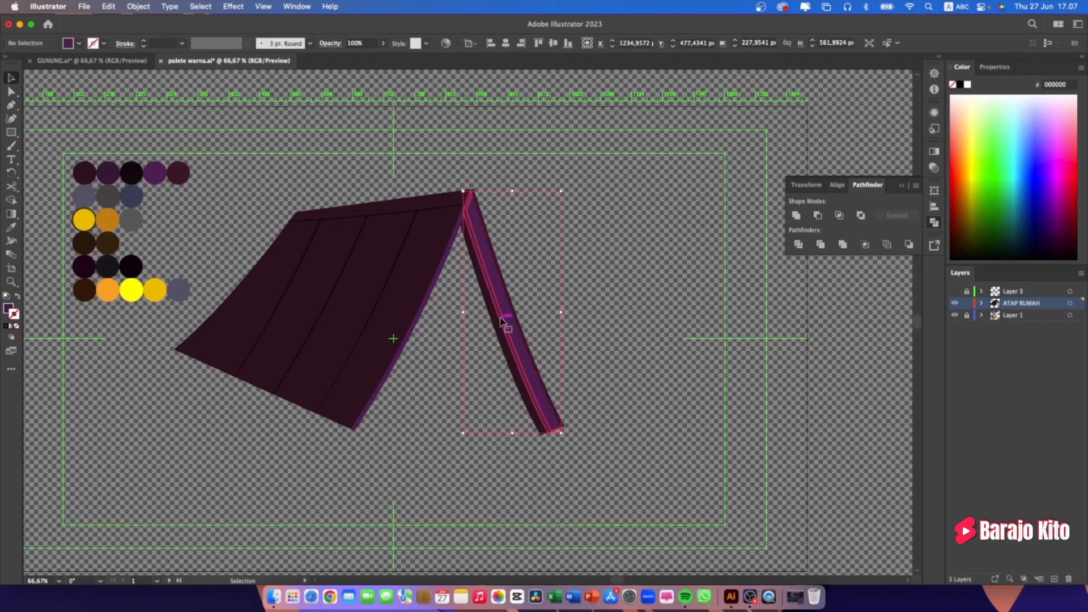
pyautogui.press('Delete')
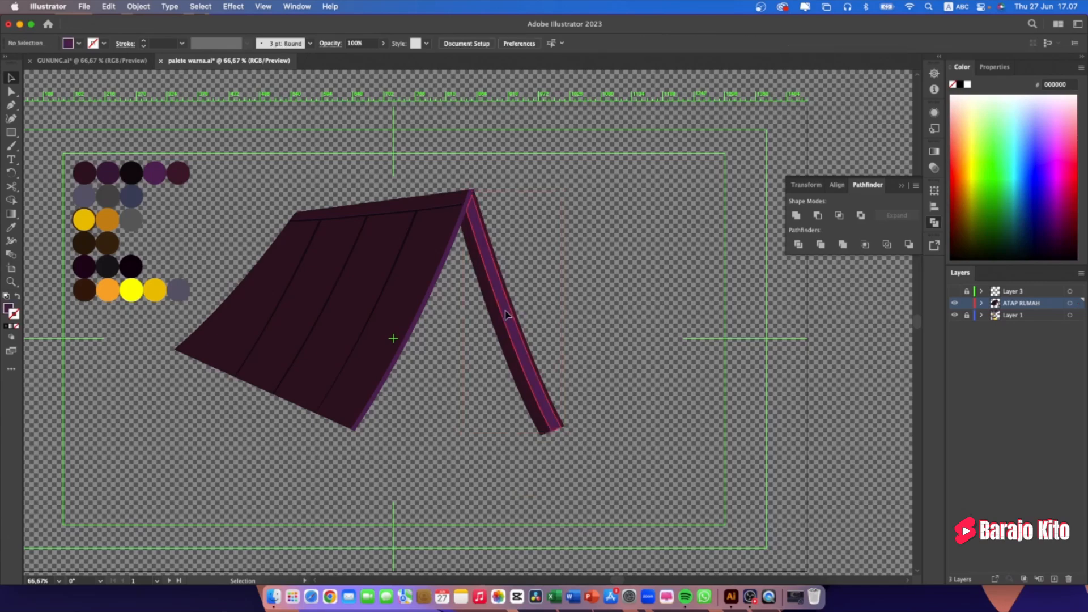
# Recolor the right slope's remaining wide purple piece with the palette's last first-row swatch
pyautogui.click(507, 317)
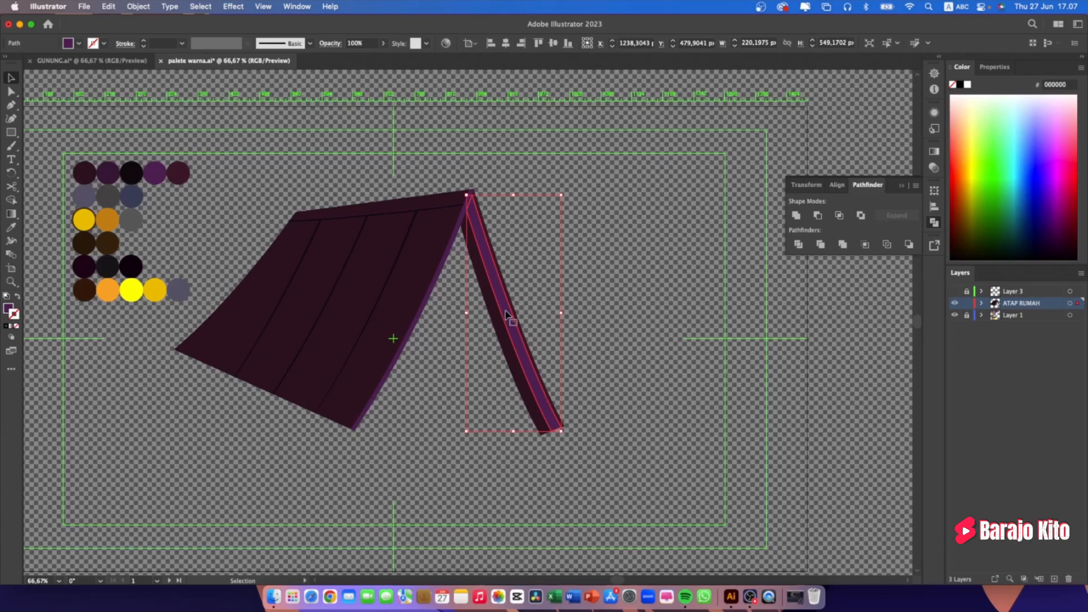
pyautogui.press('i')
pyautogui.click(178, 171)
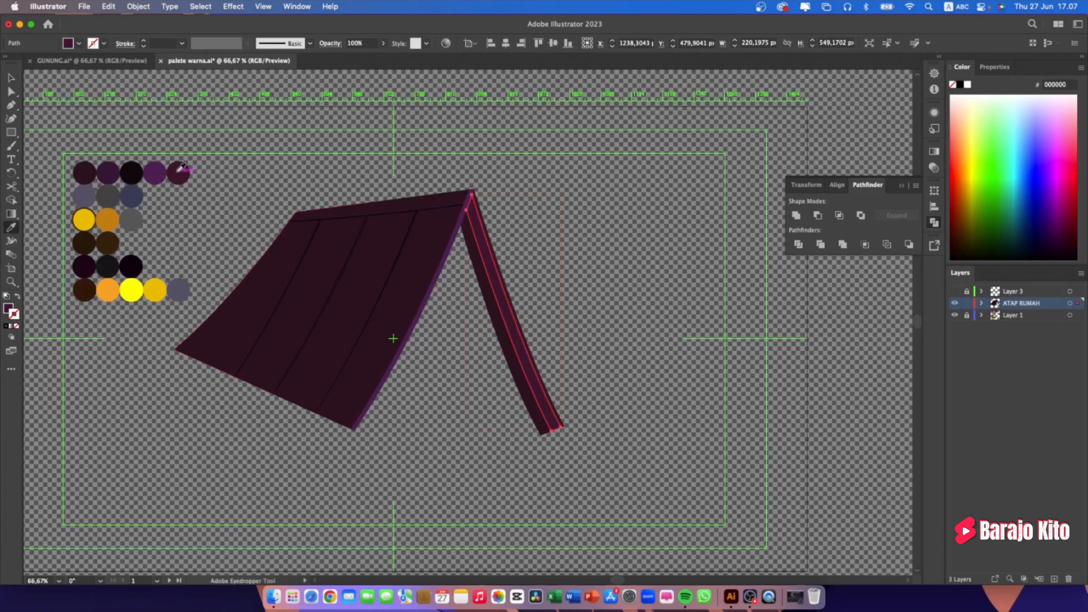
pyautogui.press('v')
pyautogui.click(607, 249)
# Recolor the thin strip along the right slope's outer edge with the palette's purple swatch
pyautogui.click(499, 267)
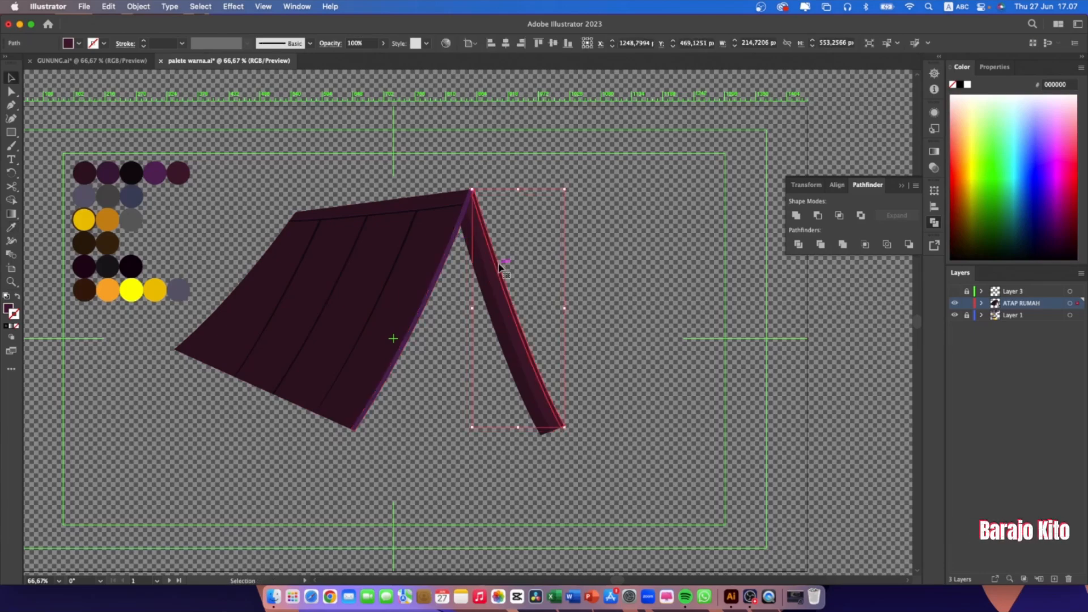
pyautogui.press('i')
pyautogui.click(157, 173)
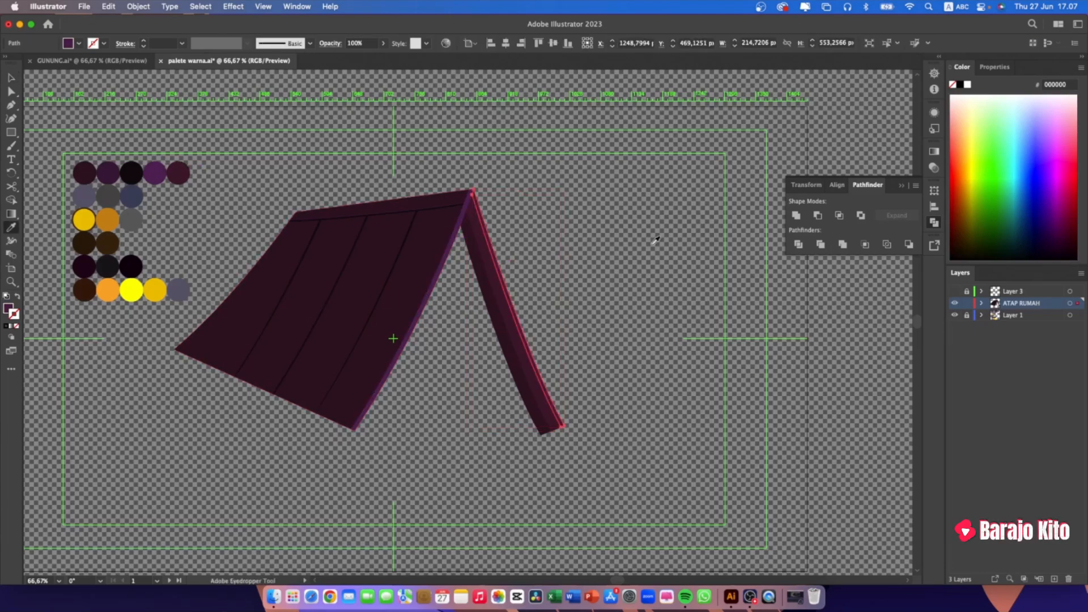
pyautogui.press('v')
pyautogui.click(645, 250)
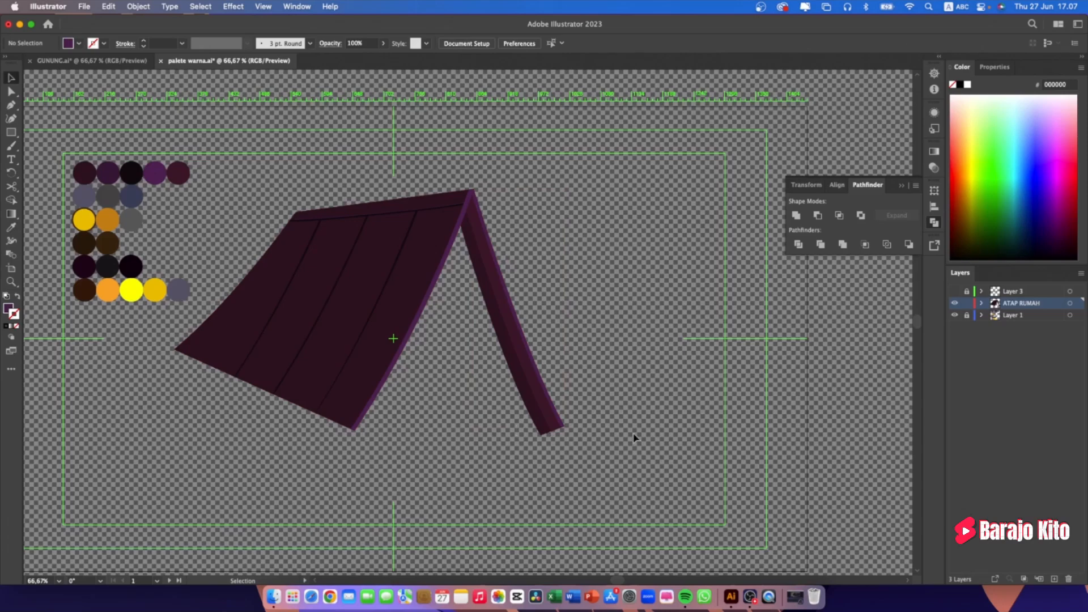
# Draw a rectangle about 132 by 68 px over the lower end of the right slope
pyautogui.click(11, 133)
pyautogui.moveTo(524, 420); pyautogui.dragTo(566, 447)
pyautogui.press('v')
# Trim the right slope's pieces with the rectangle, ungroup the result and delete the rectangle to leave a flat lower end
pyautogui.press('super+a')
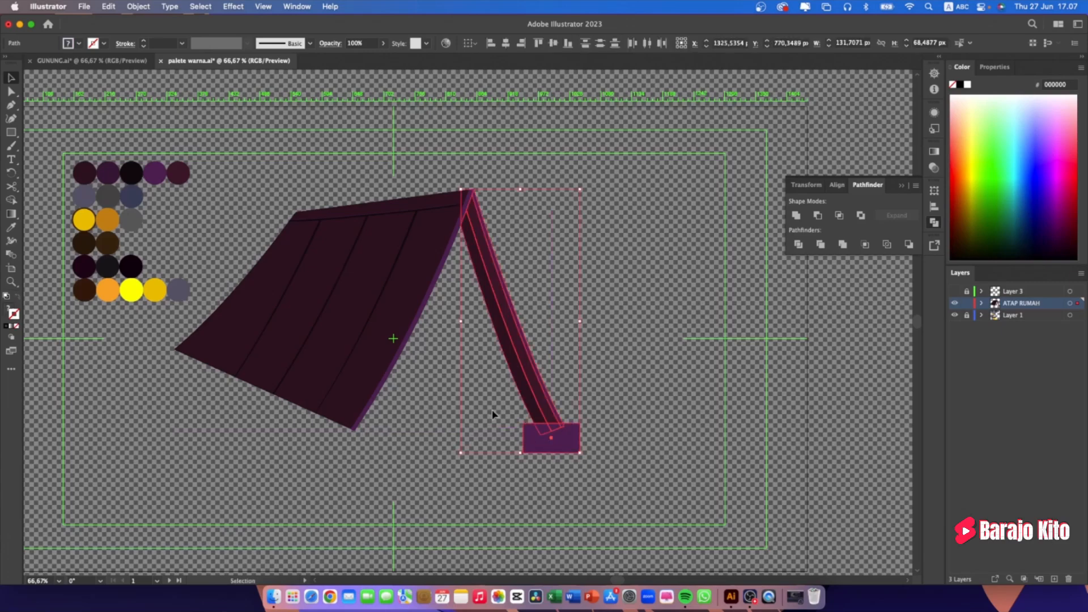
pyautogui.click(826, 248)
pyautogui.rightClick(541, 388)
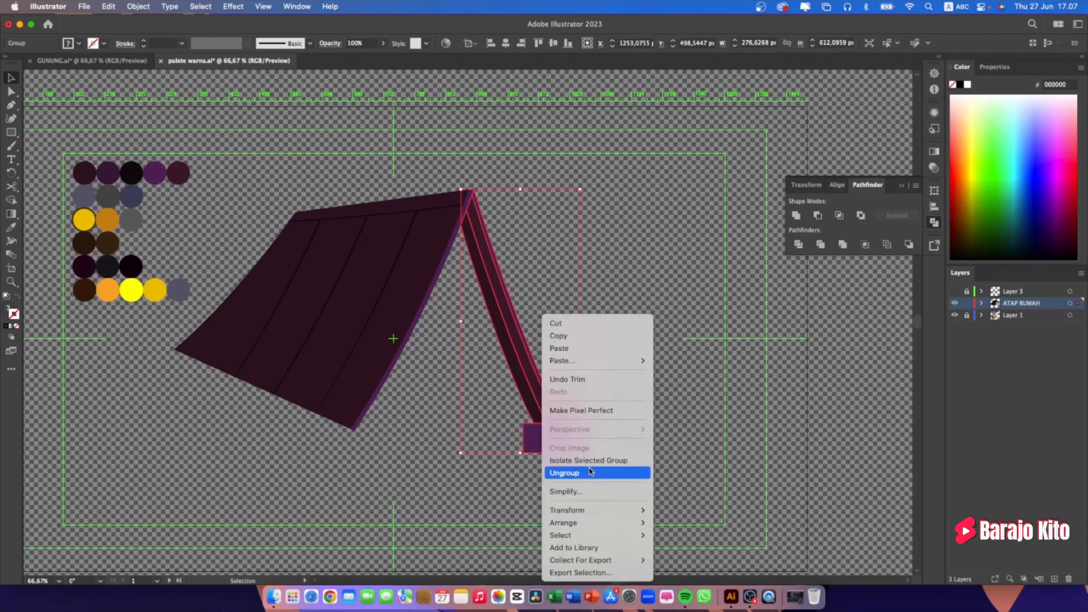
pyautogui.click(553, 473)
pyautogui.click(554, 473)
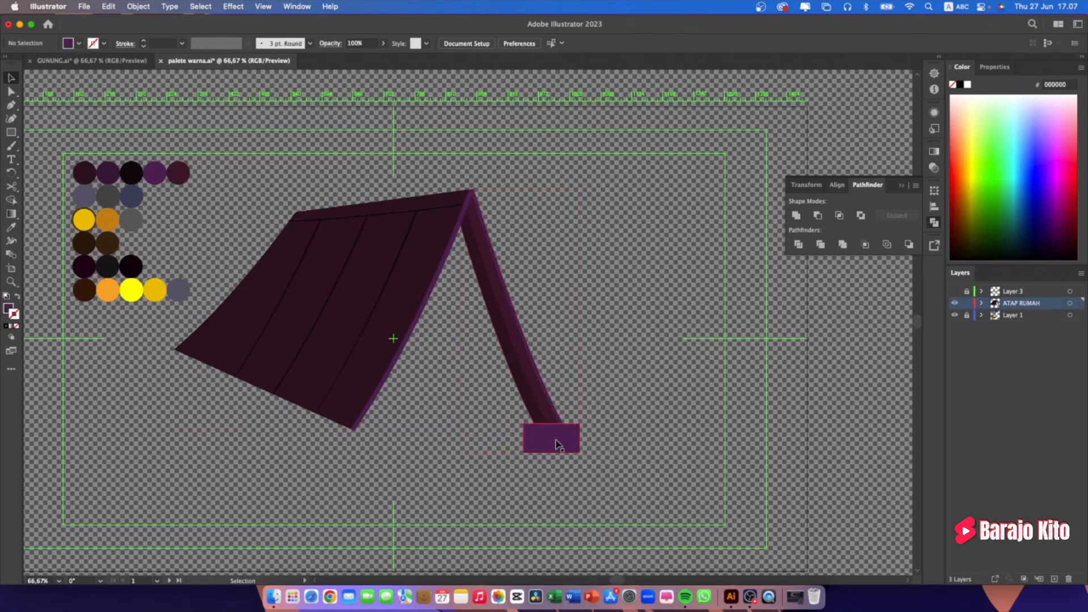
pyautogui.click(553, 442)
pyautogui.press('Delete')
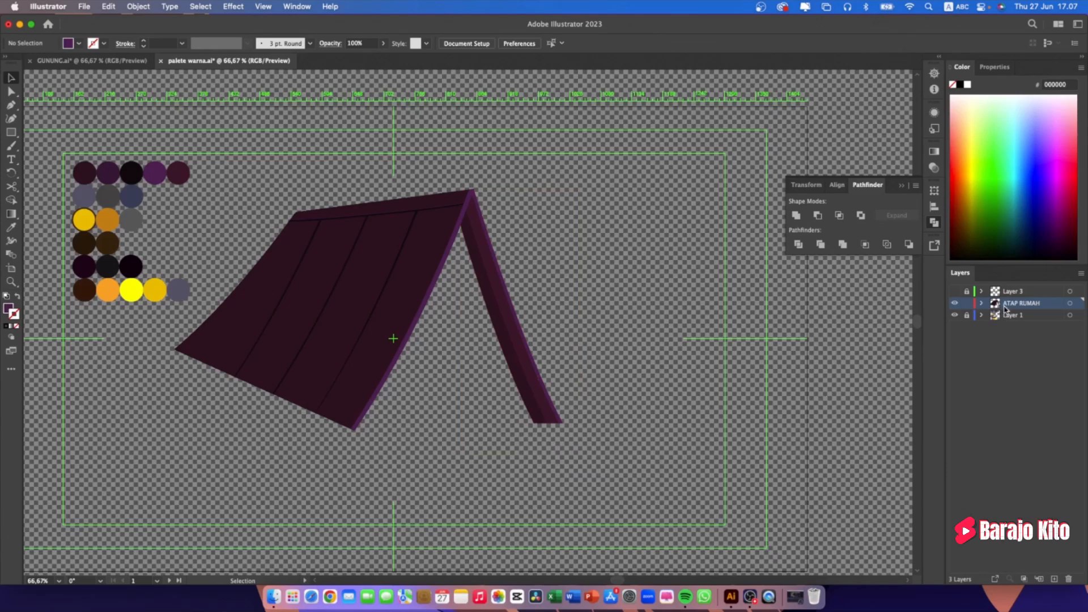
# Lock the ATAP RUMAH layer and create a new layer directly below it
pyautogui.click(968, 304)
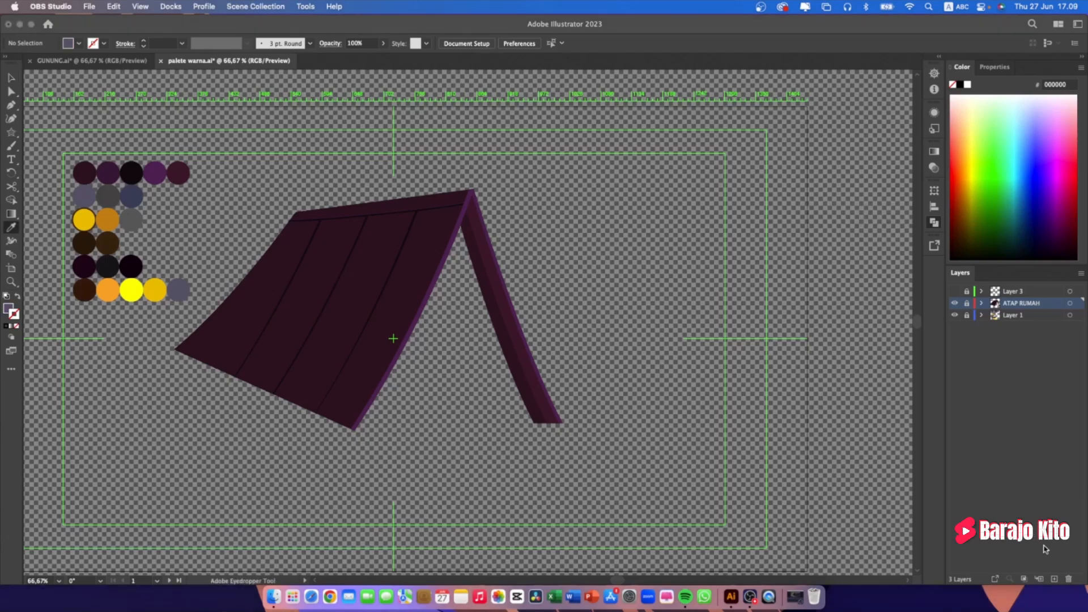
pyautogui.click(1055, 579)
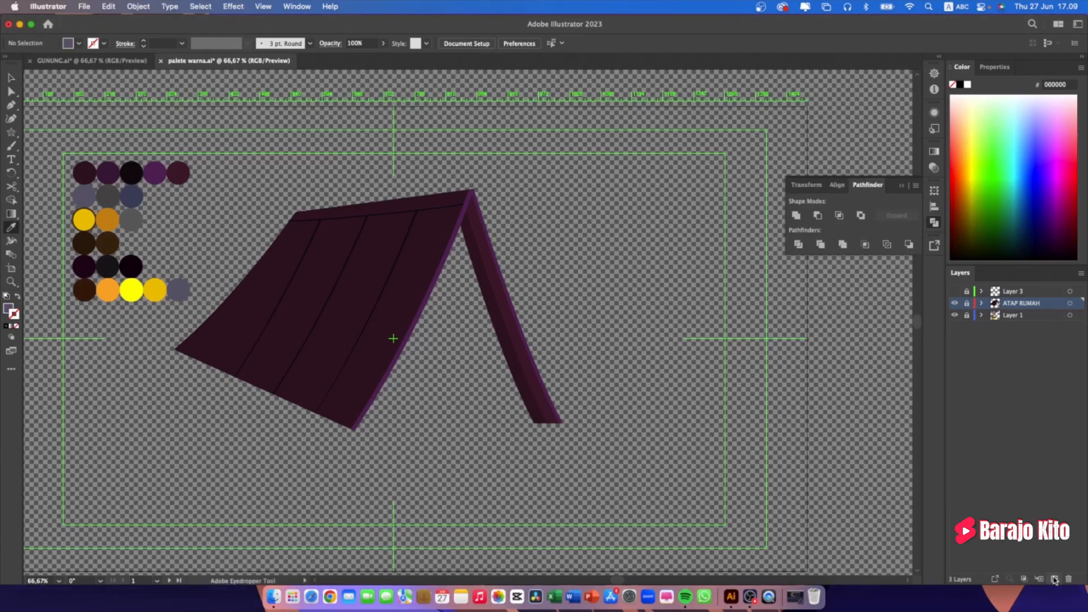
pyautogui.click(1055, 580)
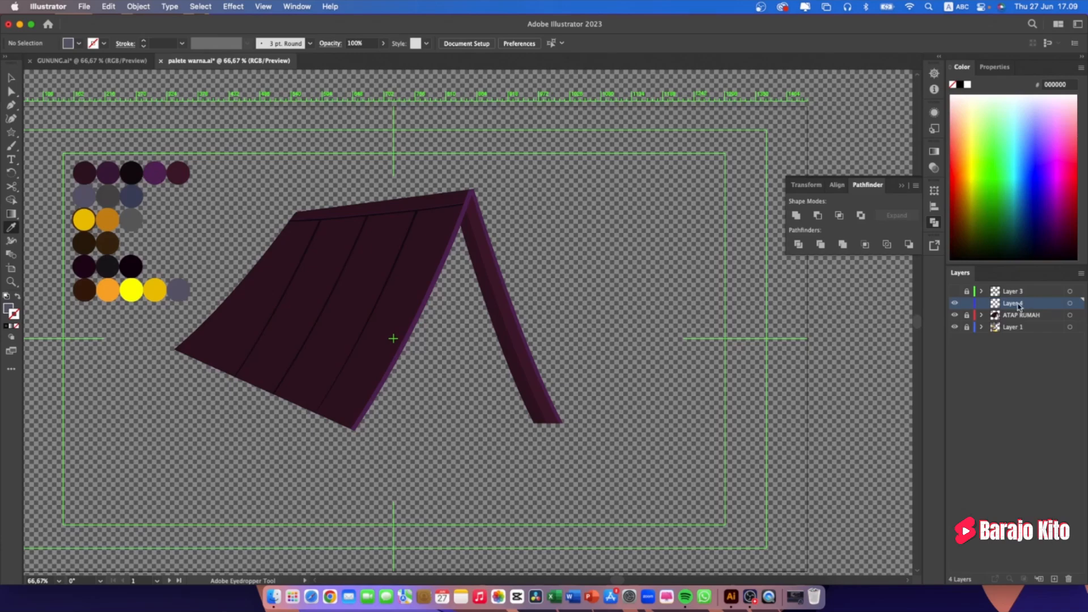
pyautogui.moveTo(1019, 306); pyautogui.dragTo(1022, 327)
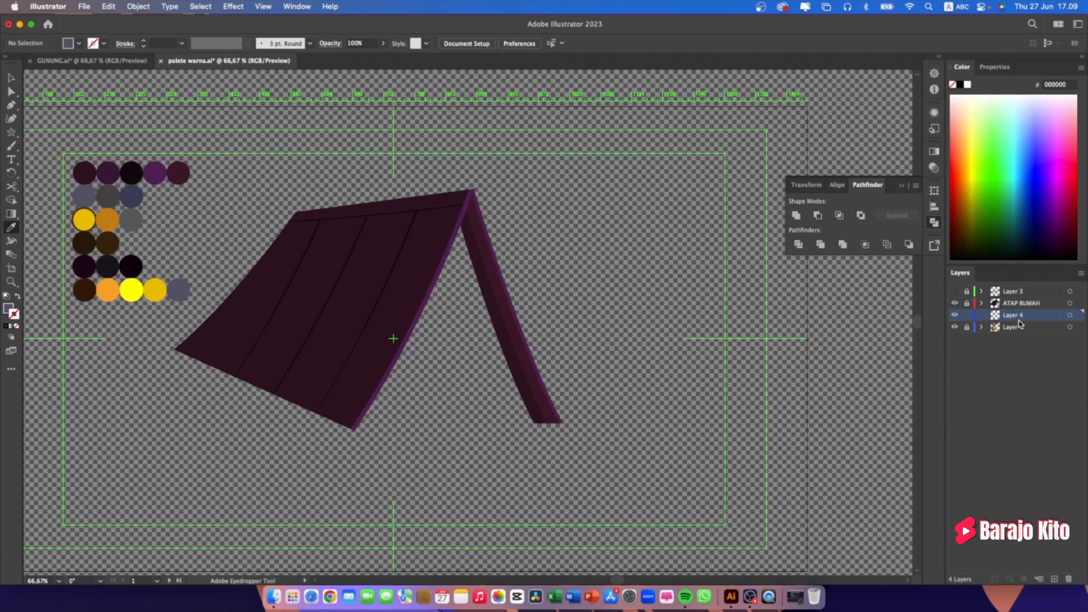
# Rename the new layer below ATAP RUMAH as DINDING ATAS
pyautogui.press('Return')
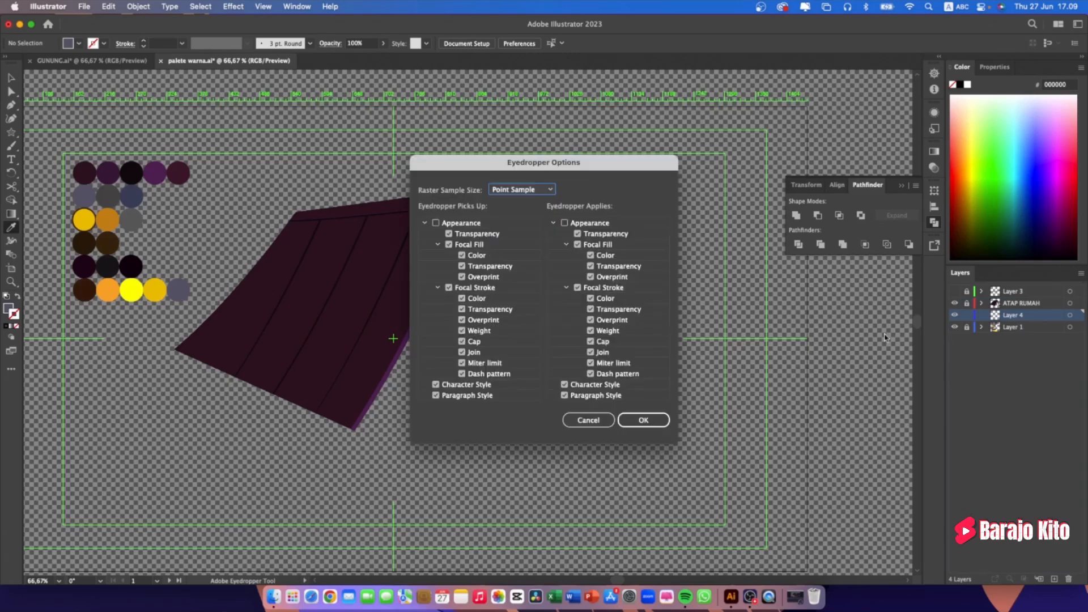
pyautogui.click(589, 420)
pyautogui.doubleClick(1025, 316)
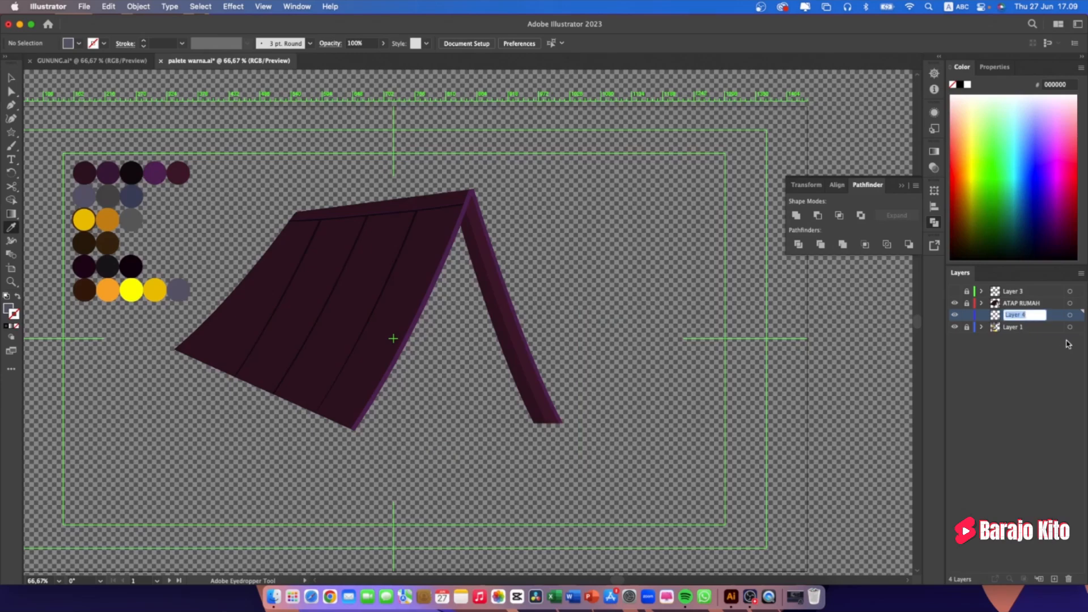
pyautogui.write('DIN')
pyautogui.write('DING ATAS')
pyautogui.press('Return')
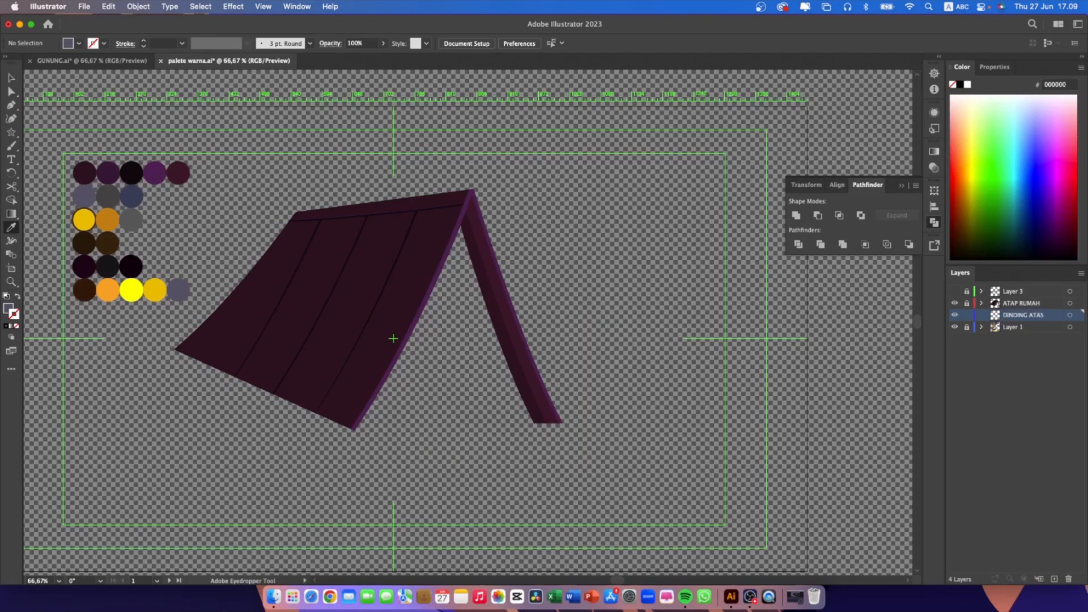
# Choose another basic shape tool and draw a shape for the upper wall beside the right slope on the DINDING ATAS layer
pyautogui.click(12, 134)
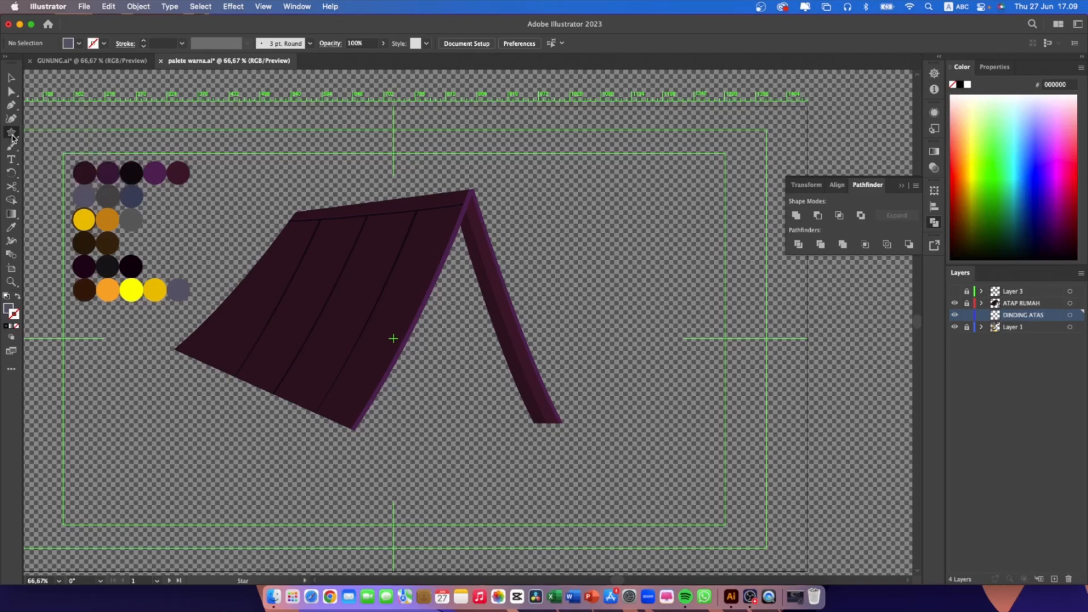
pyautogui.moveTo(11, 134); pyautogui.dragTo(68, 173)
pyautogui.moveTo(581, 211); pyautogui.dragTo(702, 284)
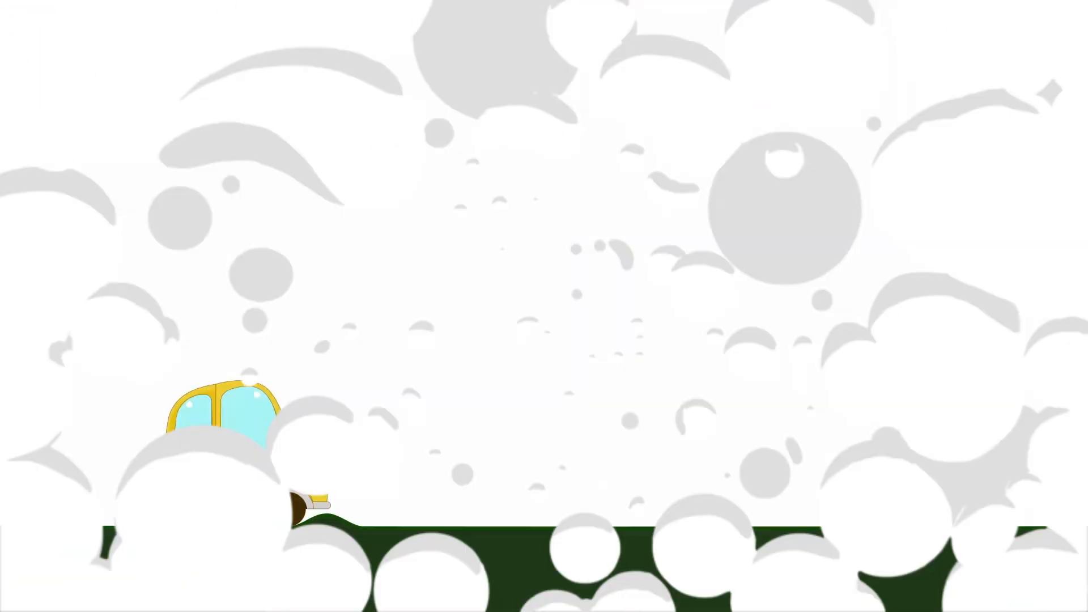